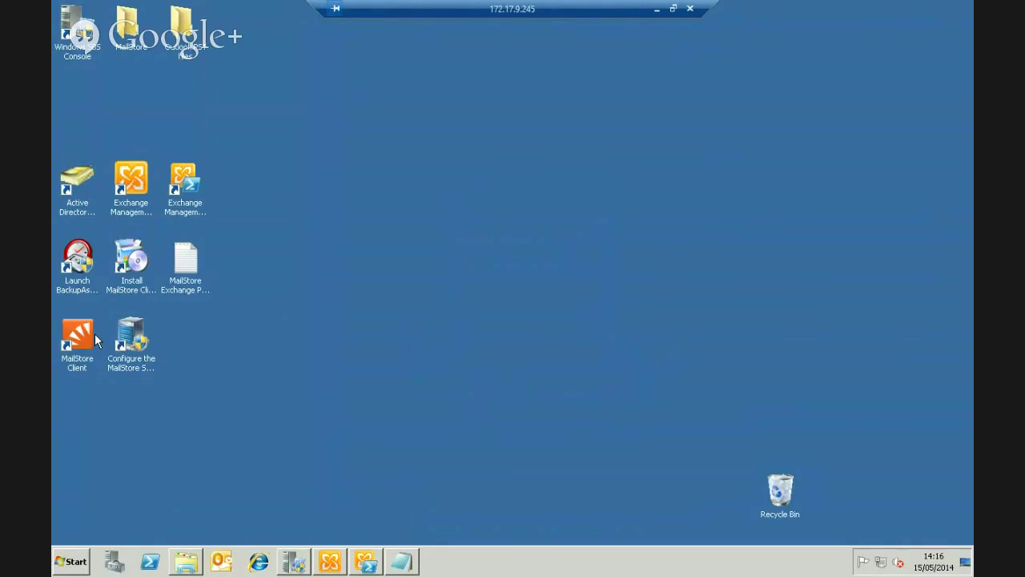
In Active Directory Users and Computers, start a new SBSUsers user named mailstore with logon mailstore
mouse_move(297, 568)
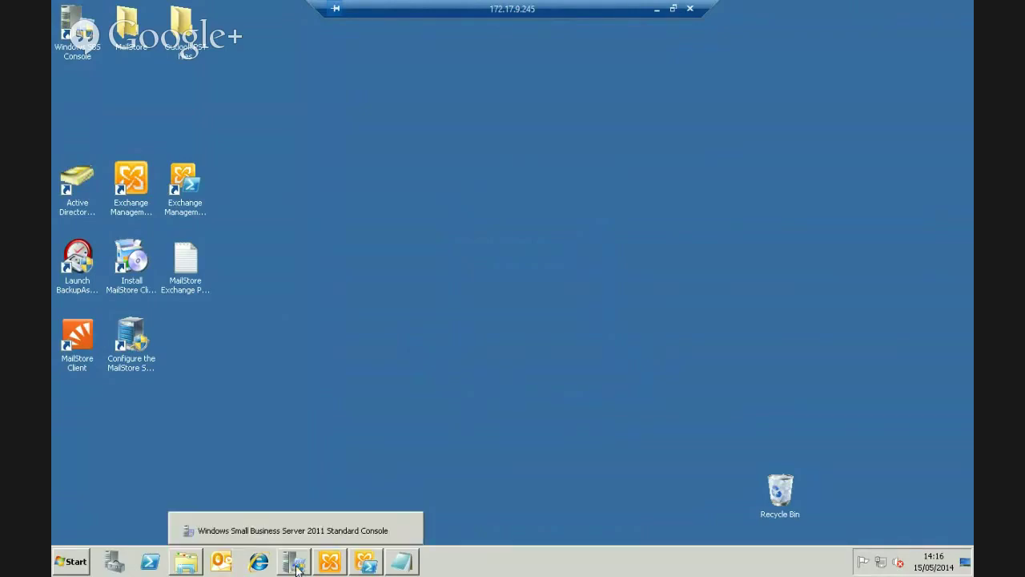
click(83, 178)
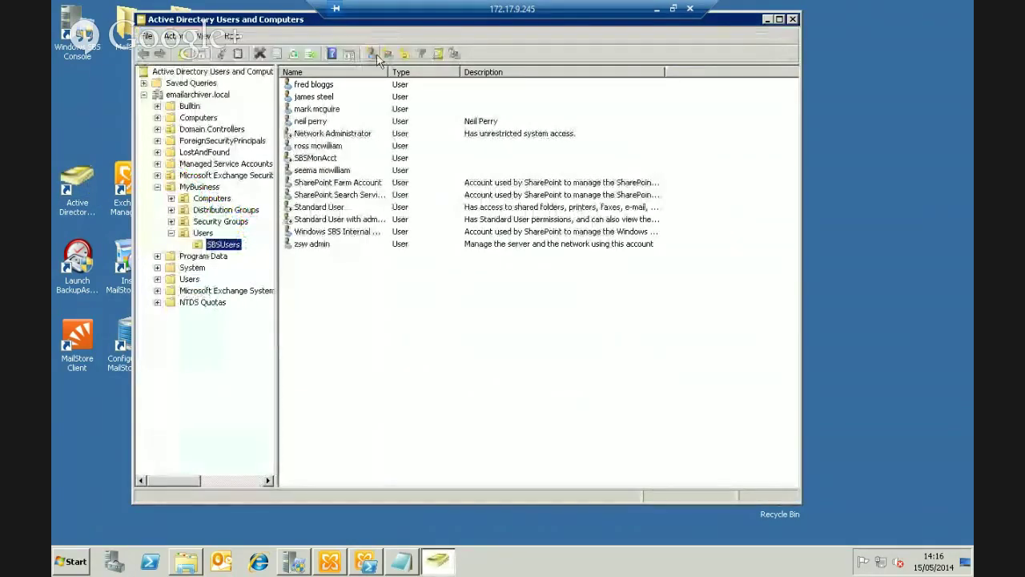
click(371, 53)
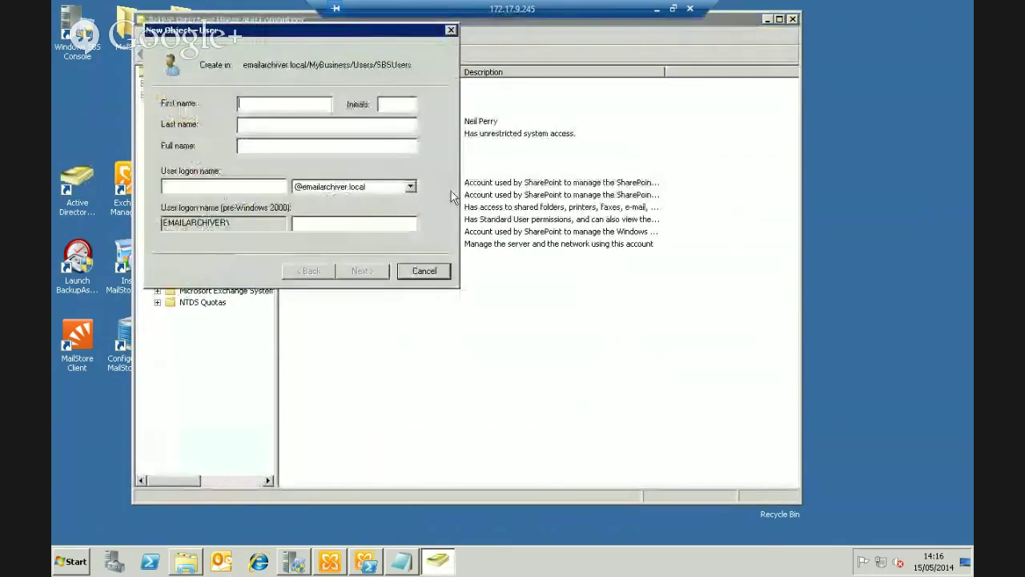
text(mailstore)
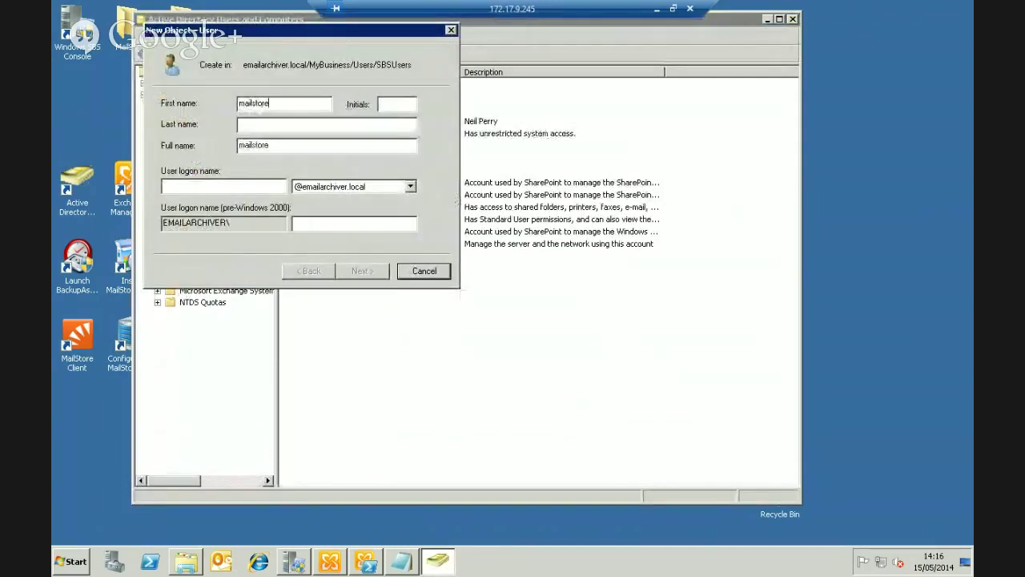
click(238, 183)
text(m)
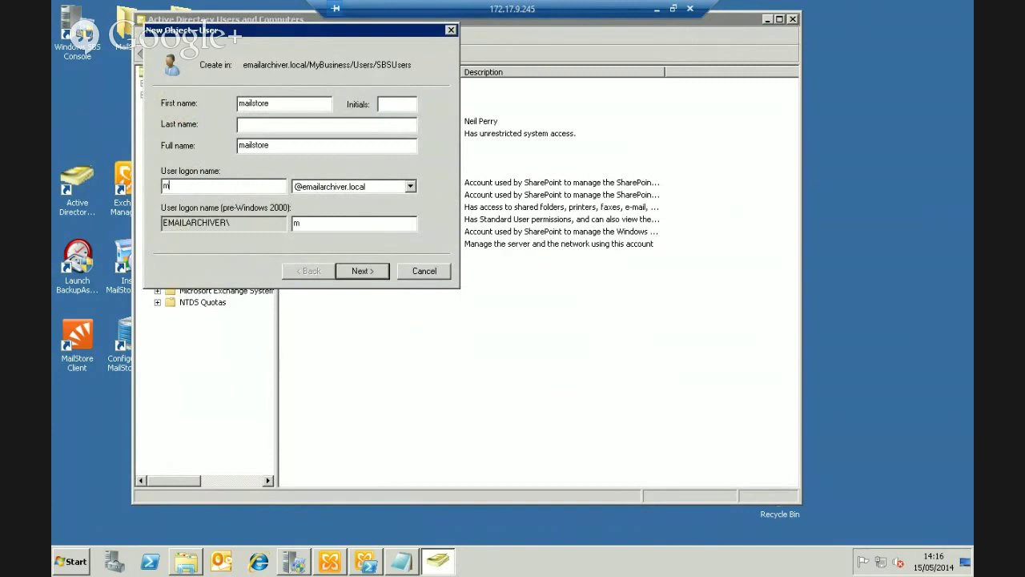
text(ail)
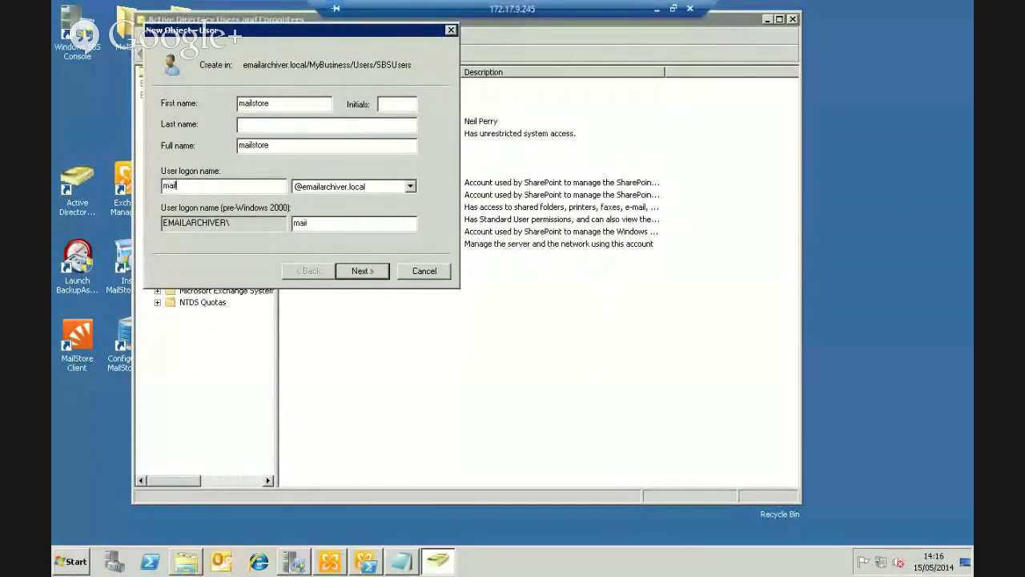
text(store)
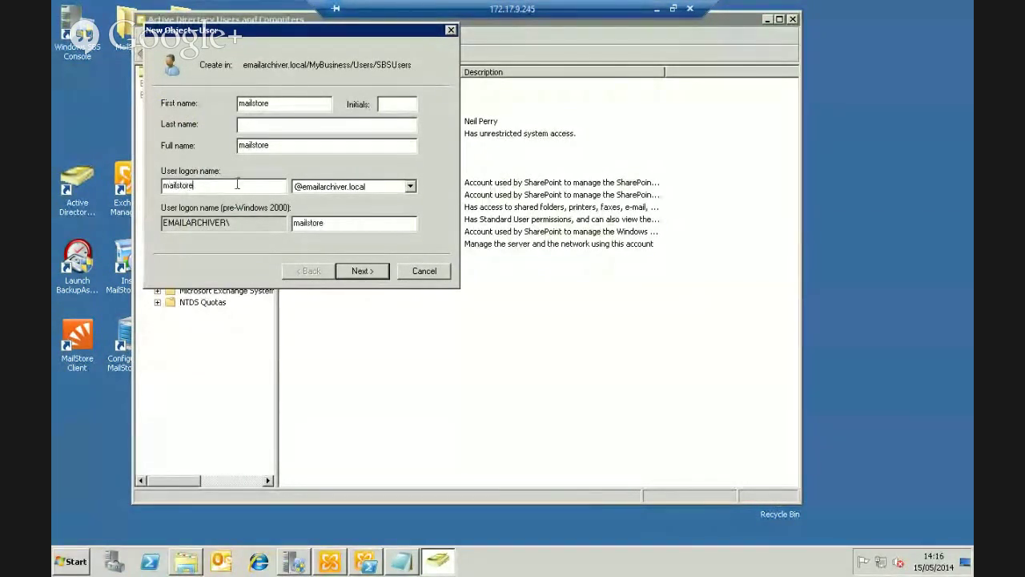
Give mailstore a password that never expires and cannot be changed by the user, then finish
click(354, 274)
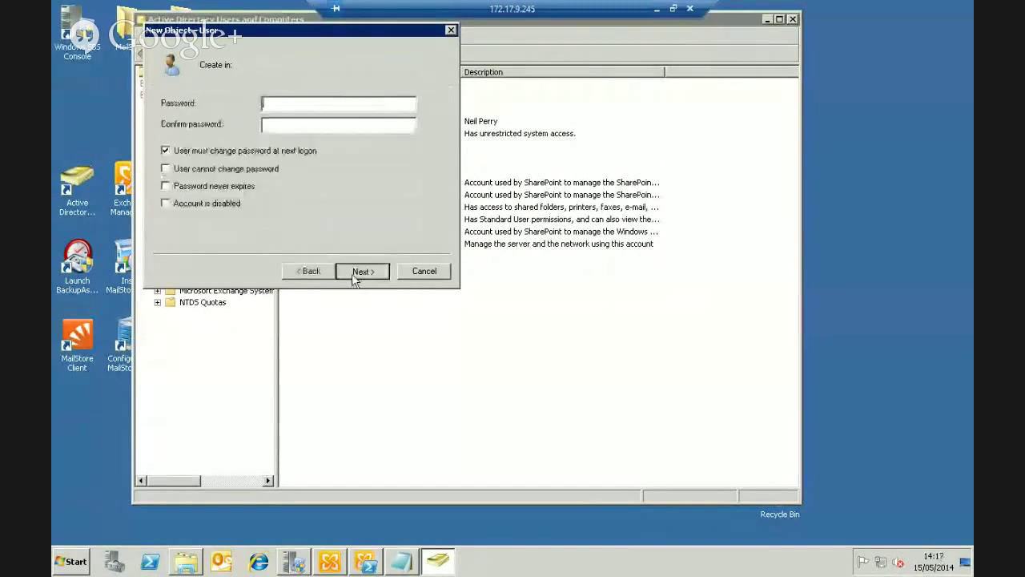
text(*******)
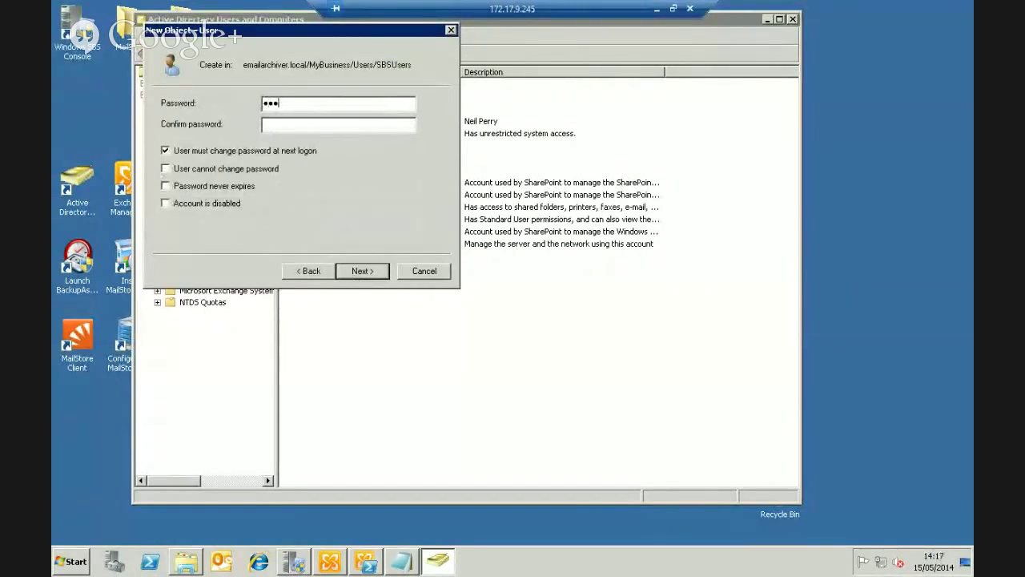
text(**********)
click(165, 150)
click(165, 168)
click(167, 186)
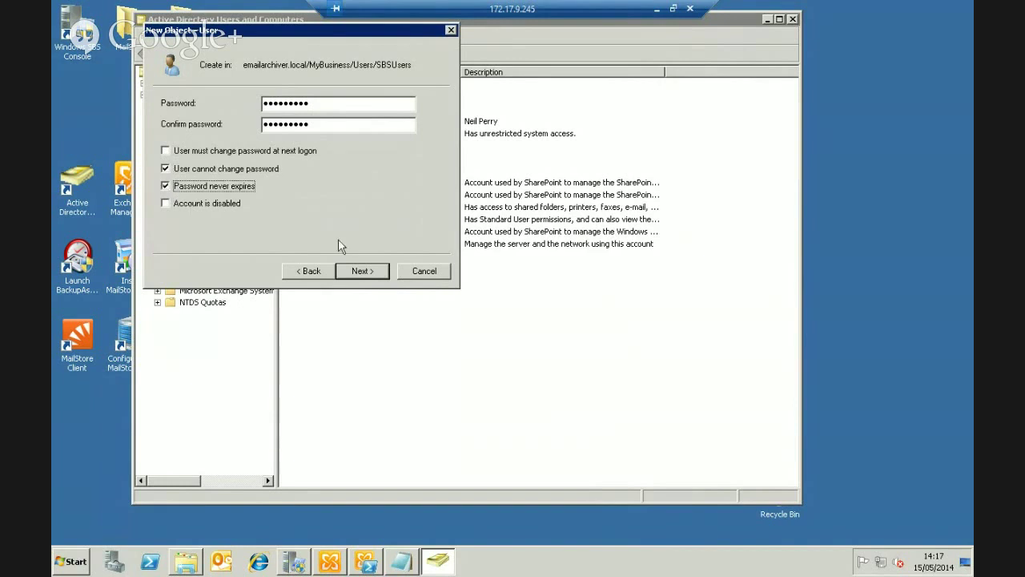
click(361, 270)
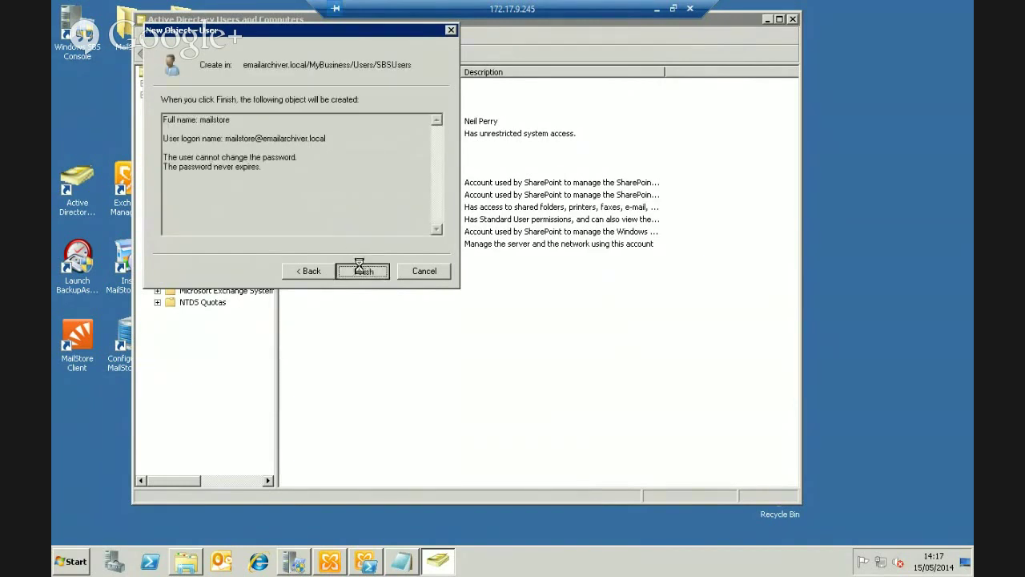
click(361, 269)
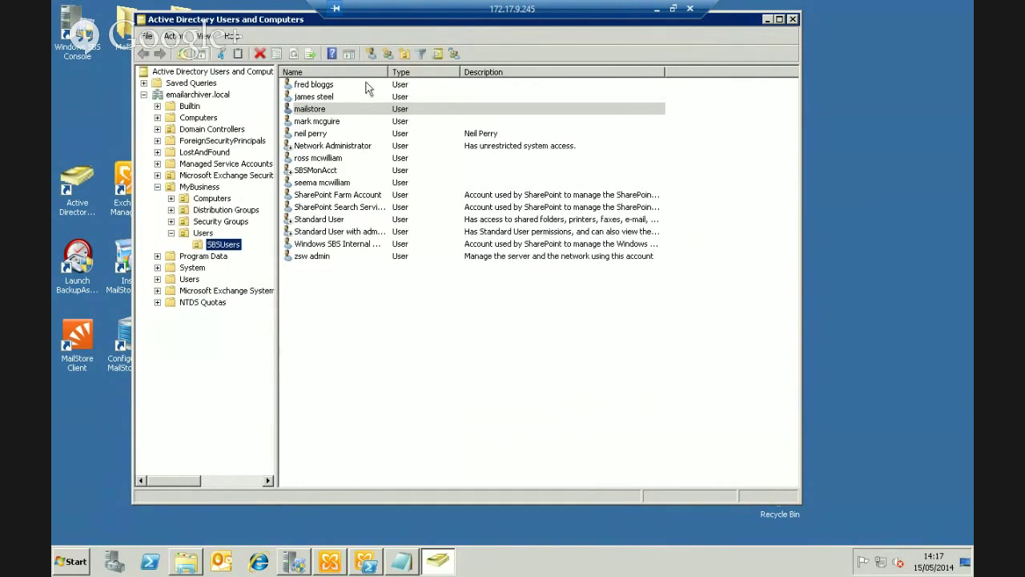
Create a global security group named 'archived' in SBSUsers
click(389, 56)
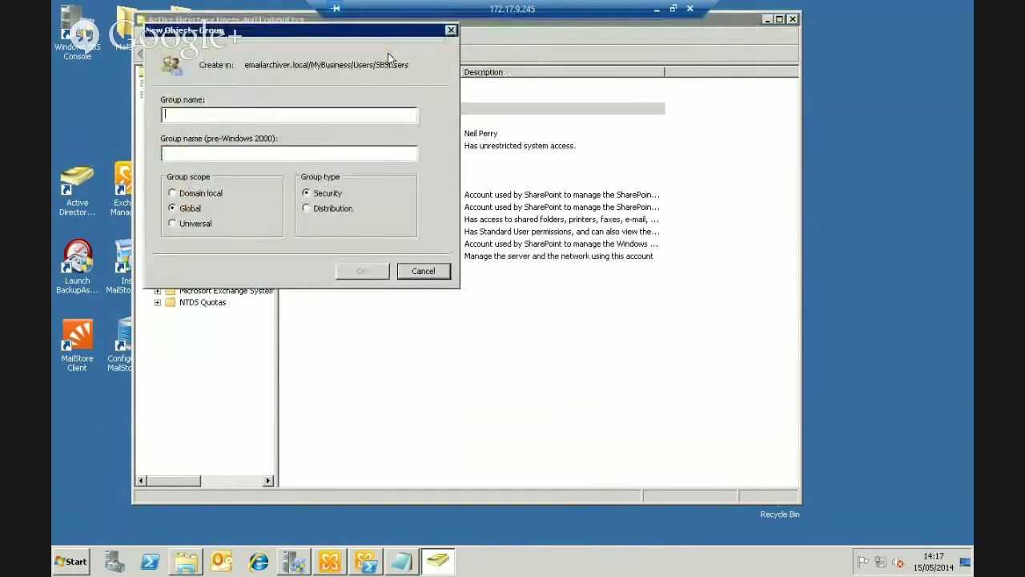
text(a)
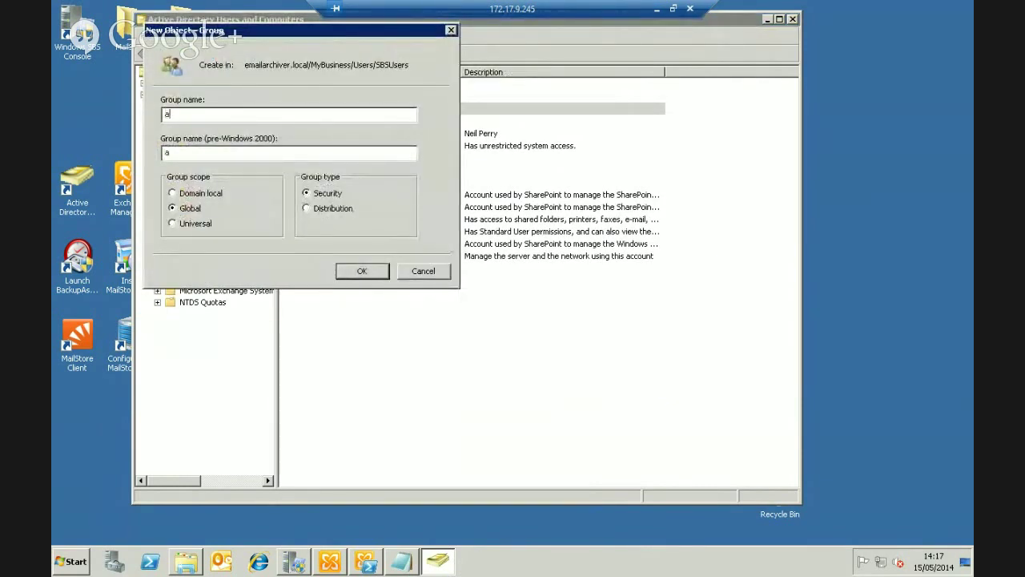
text(rchived)
click(360, 271)
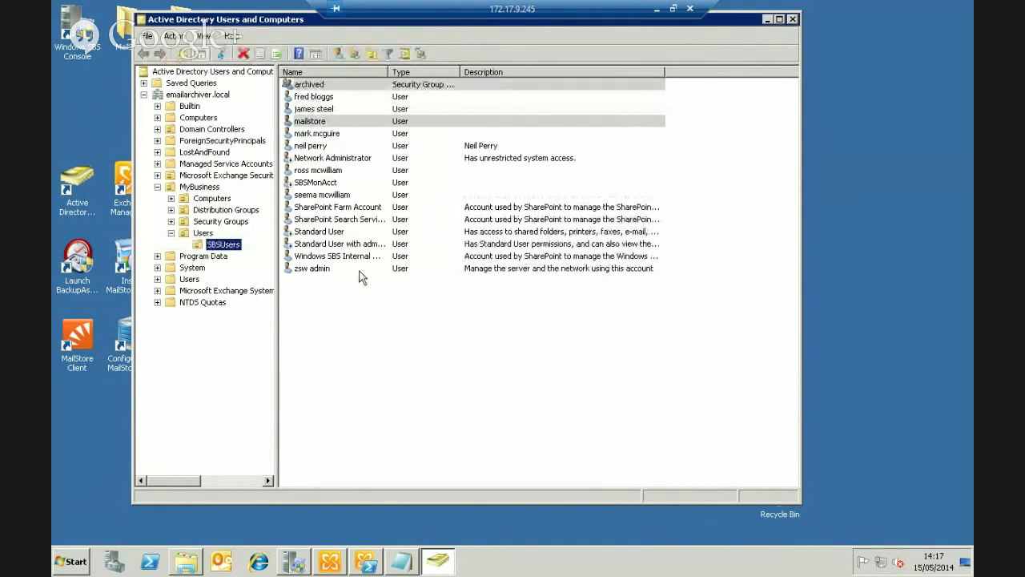
View the mailstore user's properties without changes, then open the archived group's properties
double_click(304, 123)
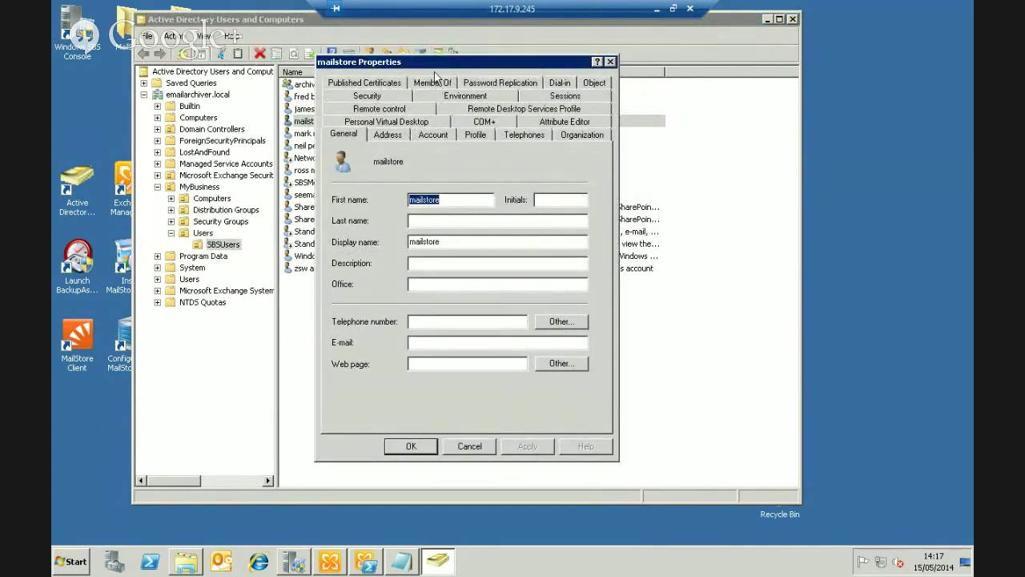
click(470, 447)
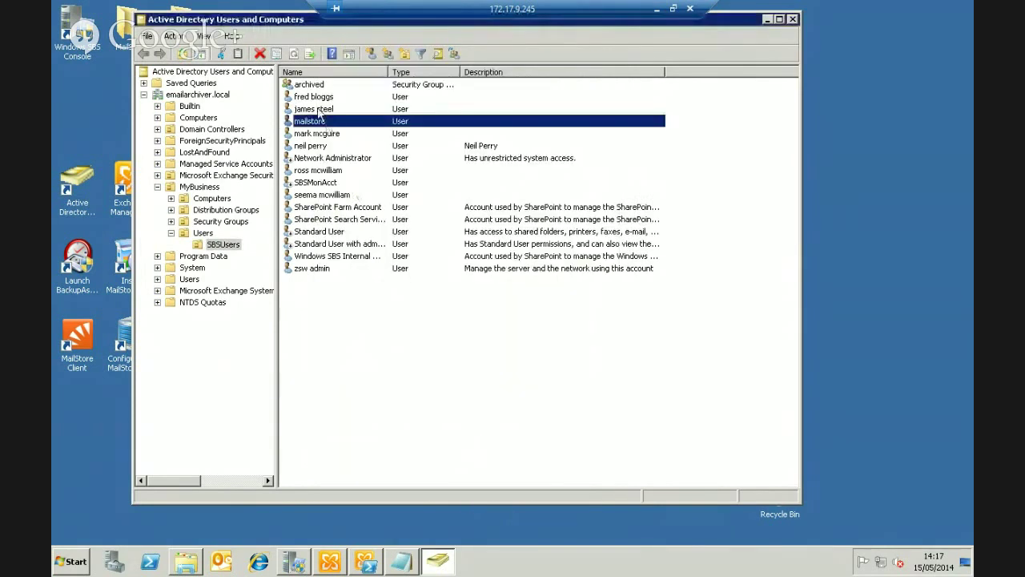
double_click(317, 85)
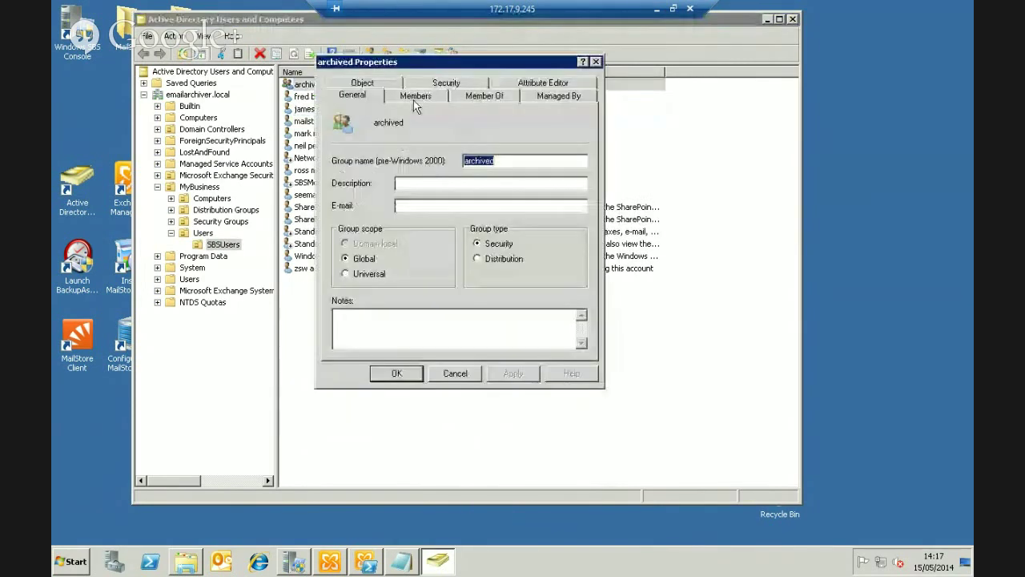
From the archived group's Members tab, list all domain accounts in the advanced search
click(415, 96)
click(356, 331)
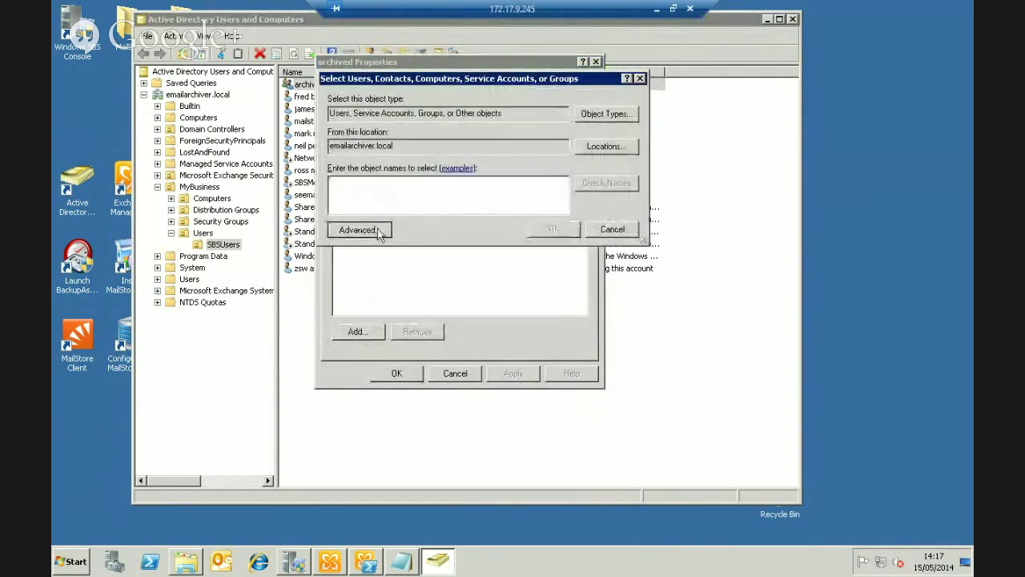
click(358, 230)
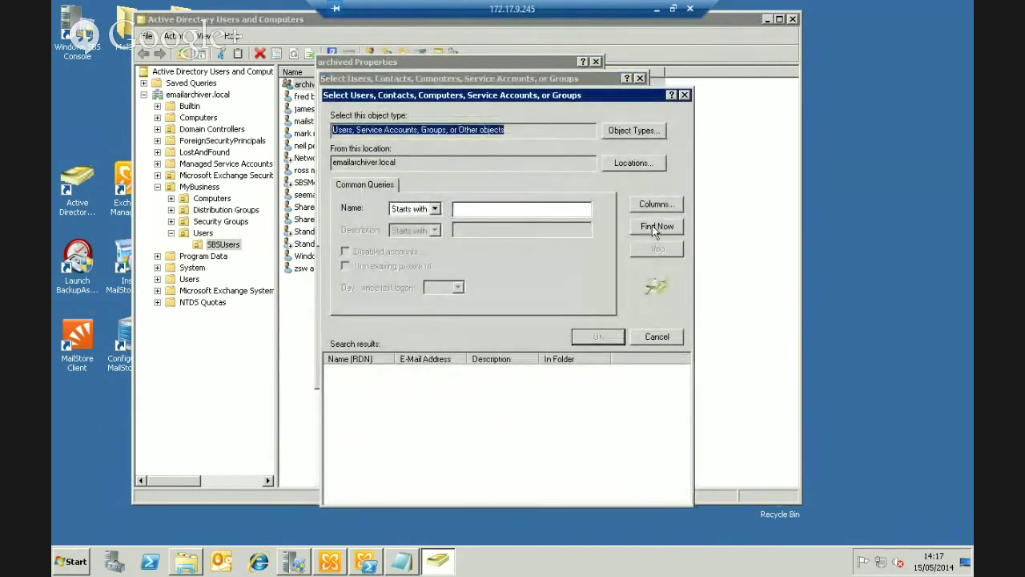
click(655, 228)
Select six user accounts from the results and save them as archived group members
click(376, 425)
scroll(378, 433, down, 2)
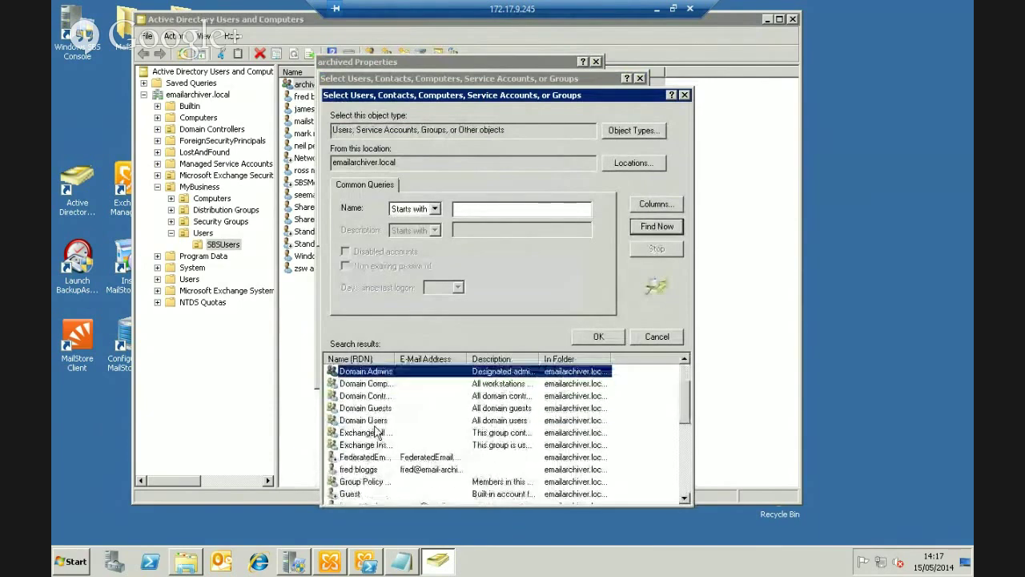
scroll(375, 431, down, 1)
click(370, 433)
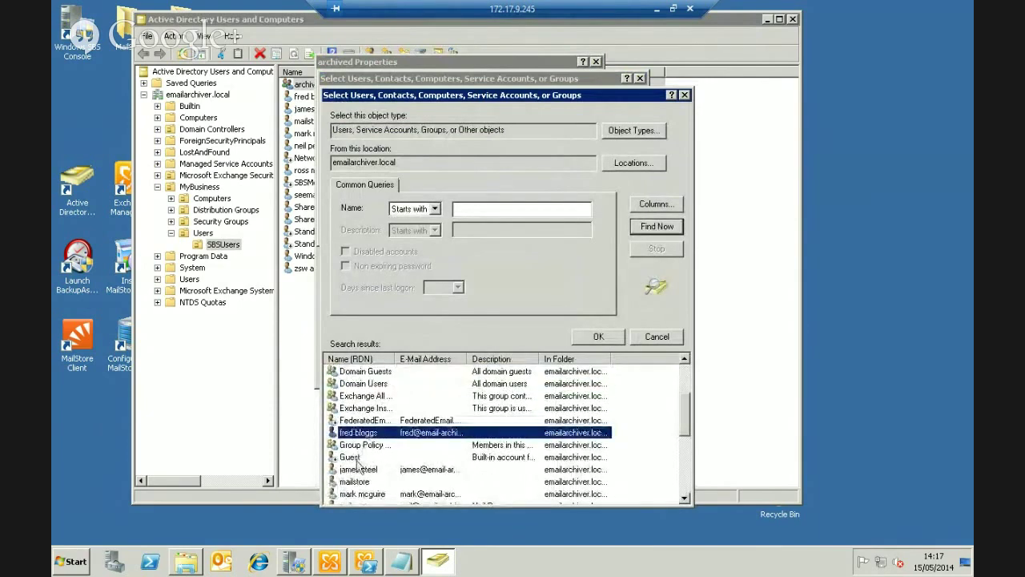
click(357, 469)
ctrl+click(358, 494)
scroll(369, 472, down, 2)
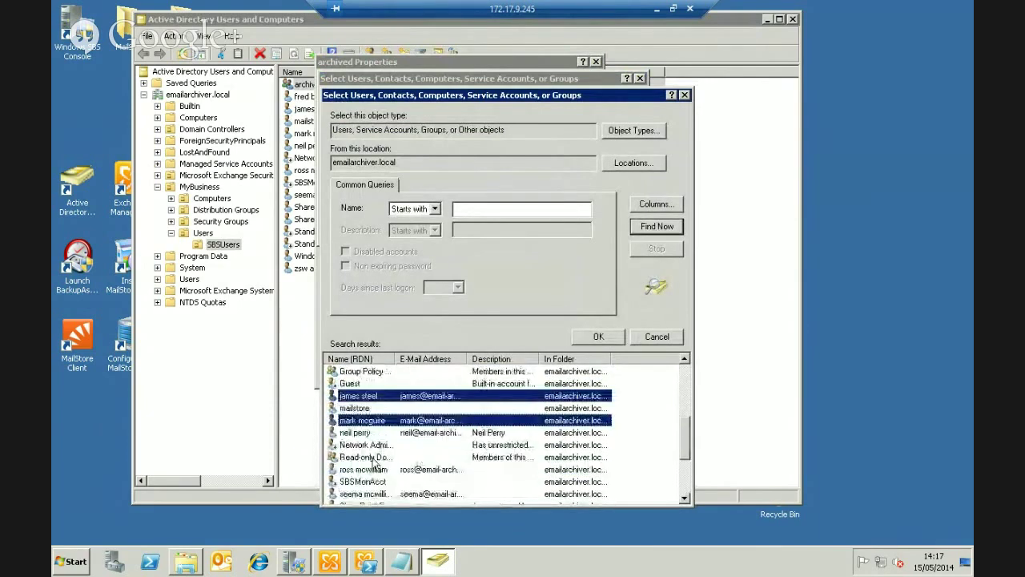
ctrl+click(370, 432)
scroll(368, 437, down, 1)
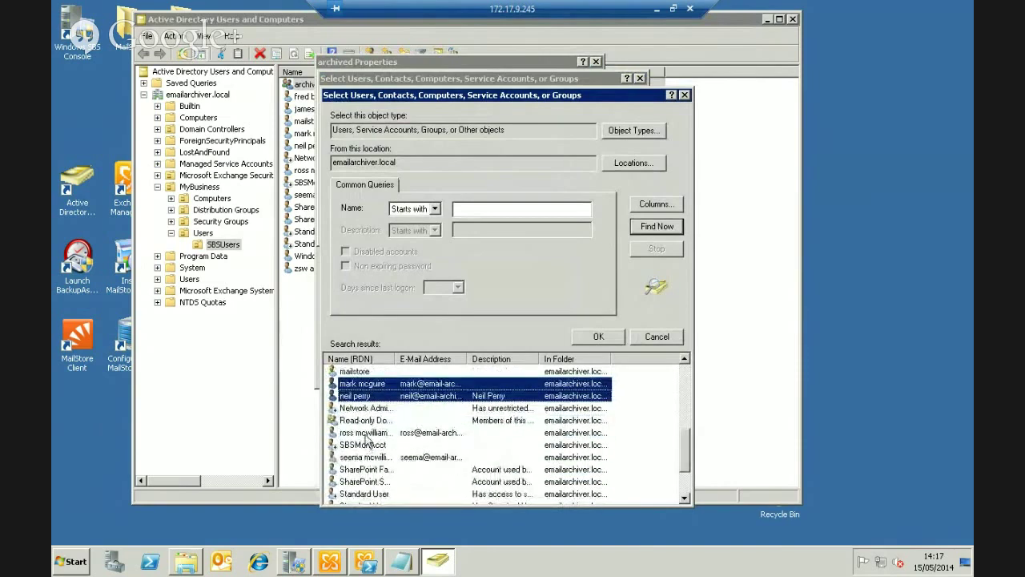
ctrl+click(366, 433)
ctrl+click(367, 456)
scroll(416, 469, down, 2)
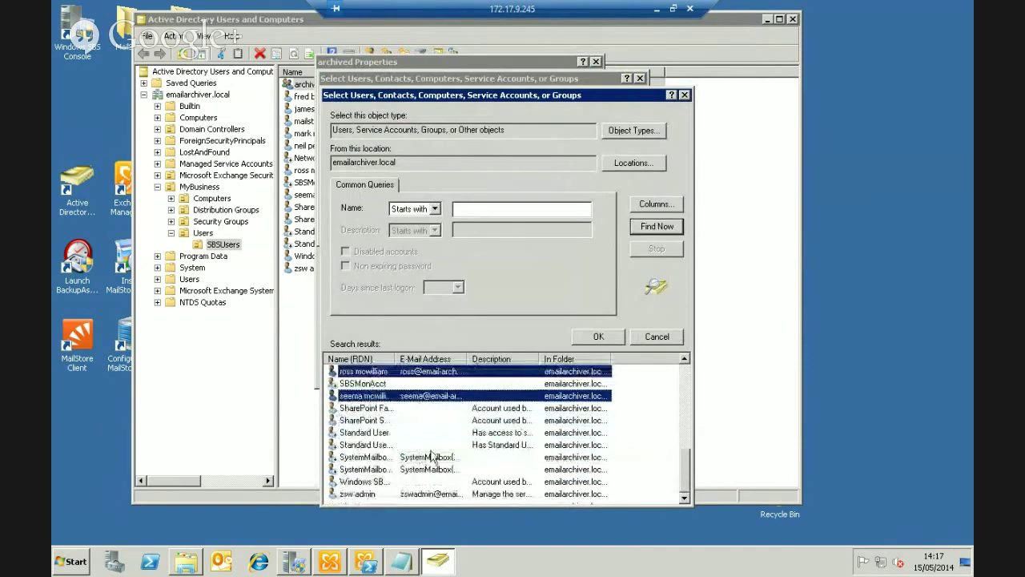
click(598, 336)
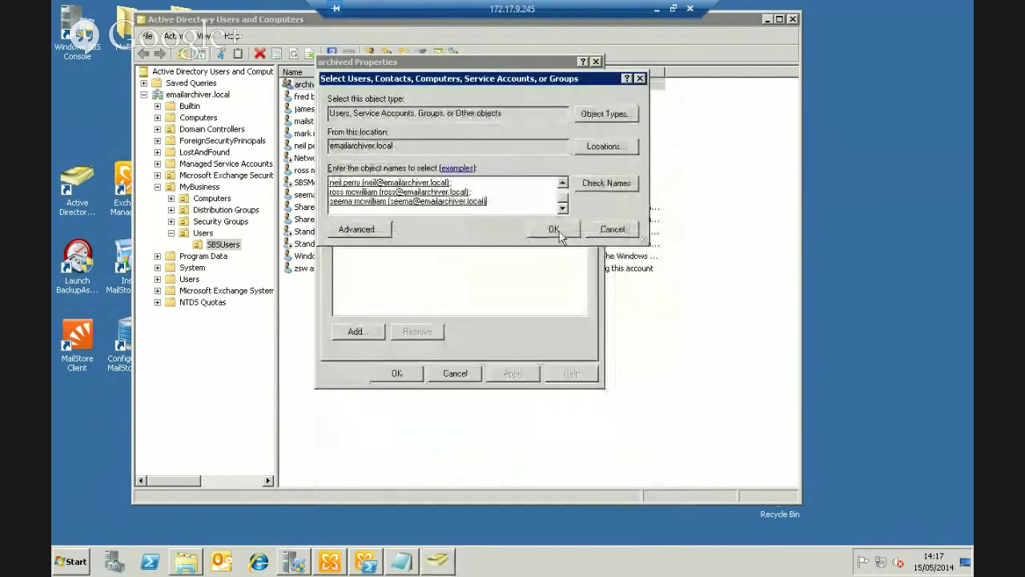
click(554, 230)
click(396, 377)
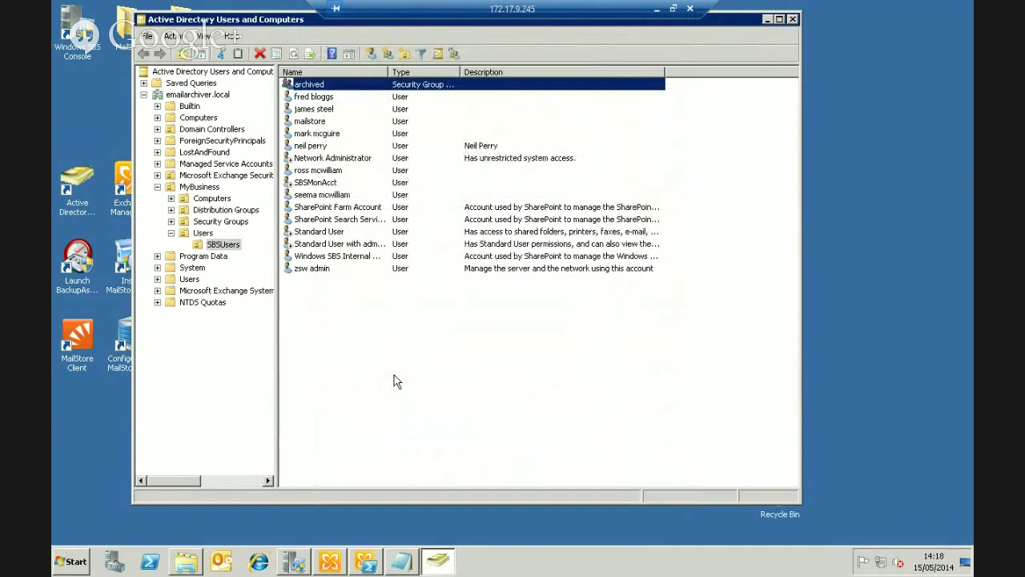
Minimise the directory window and bring the Exchange Management Console back into view
click(766, 20)
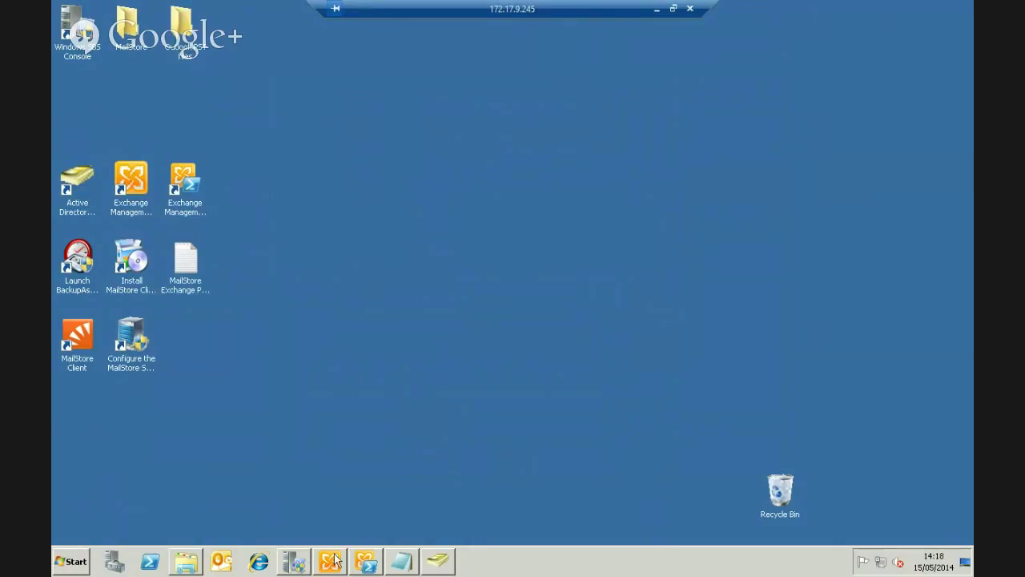
mouse_move(335, 561)
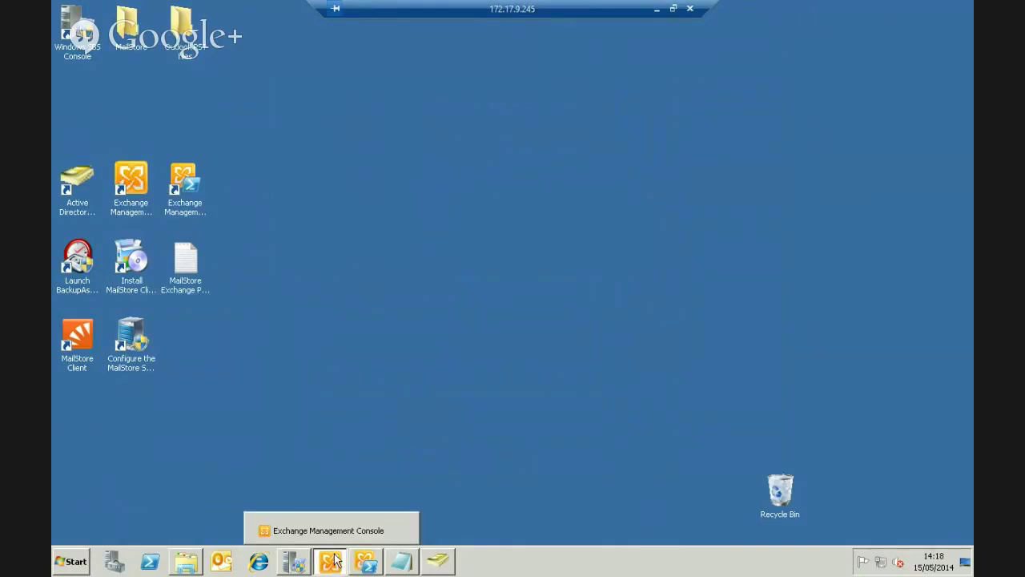
click(328, 530)
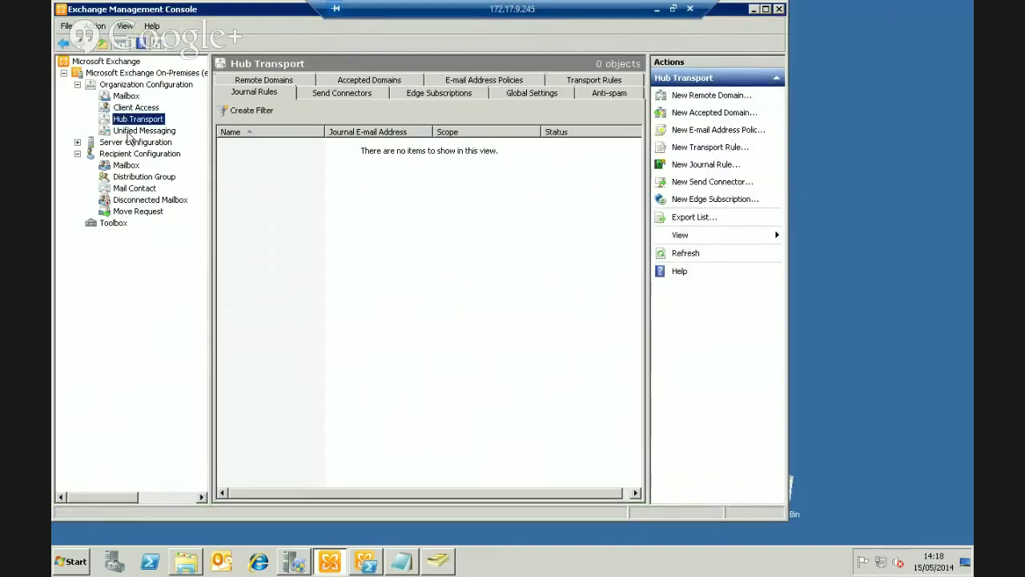
Open and cancel the New Journal Rule wizard, then select Recipient Configuration
click(703, 167)
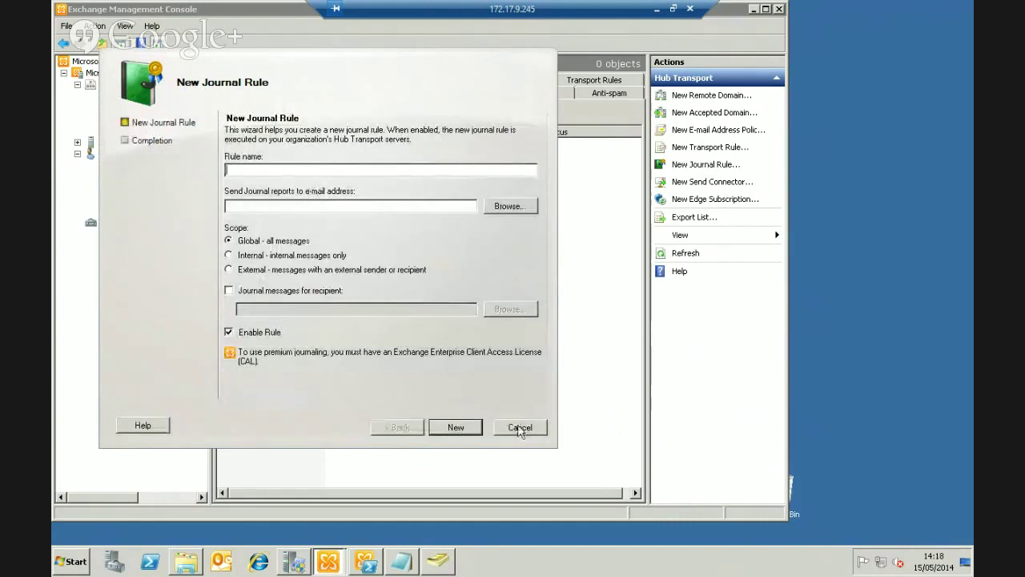
click(520, 427)
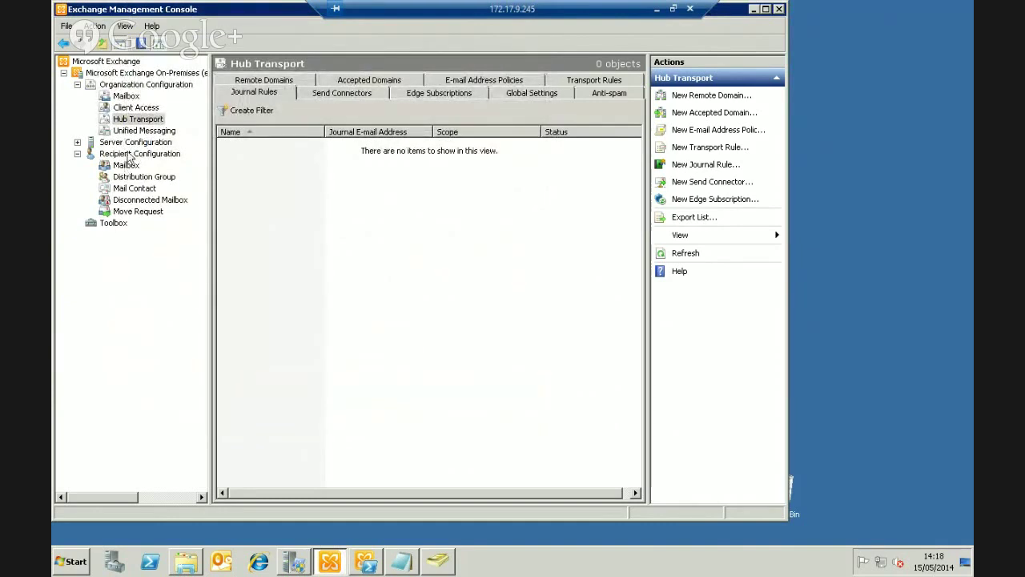
click(130, 154)
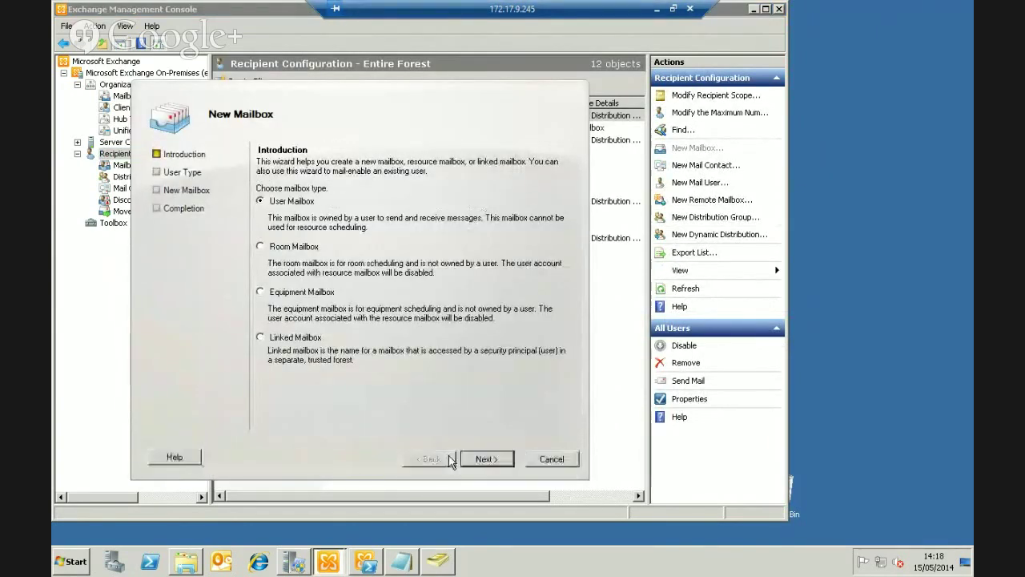
Create a User Mailbox for the existing mailstore account with alias mailstore and default settings
click(483, 459)
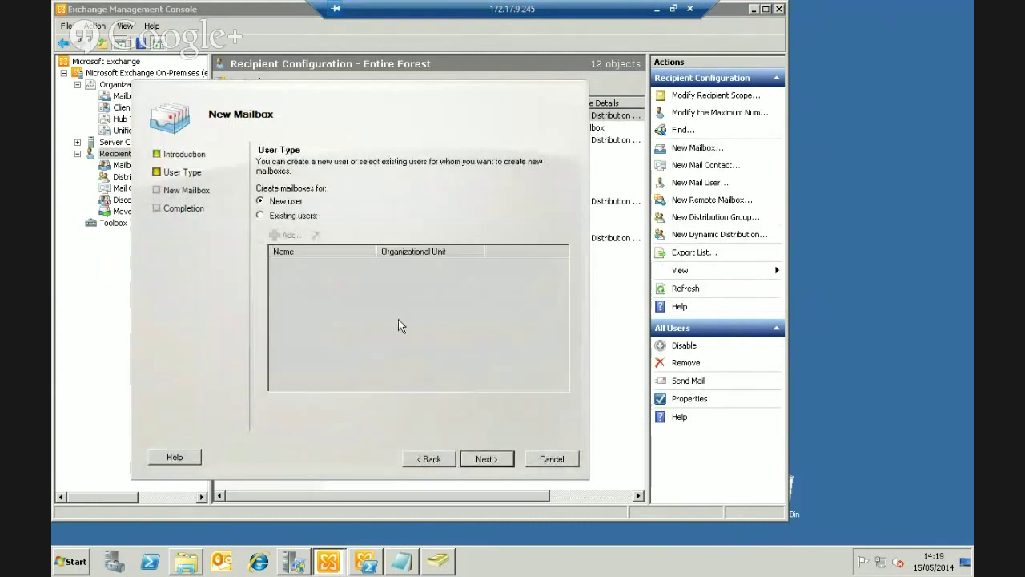
click(293, 217)
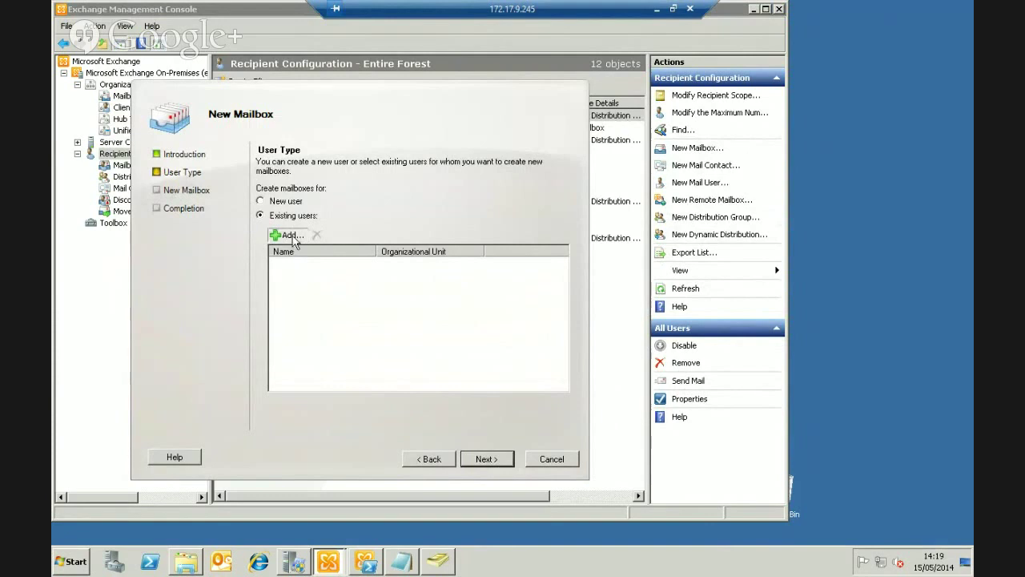
click(292, 236)
click(227, 189)
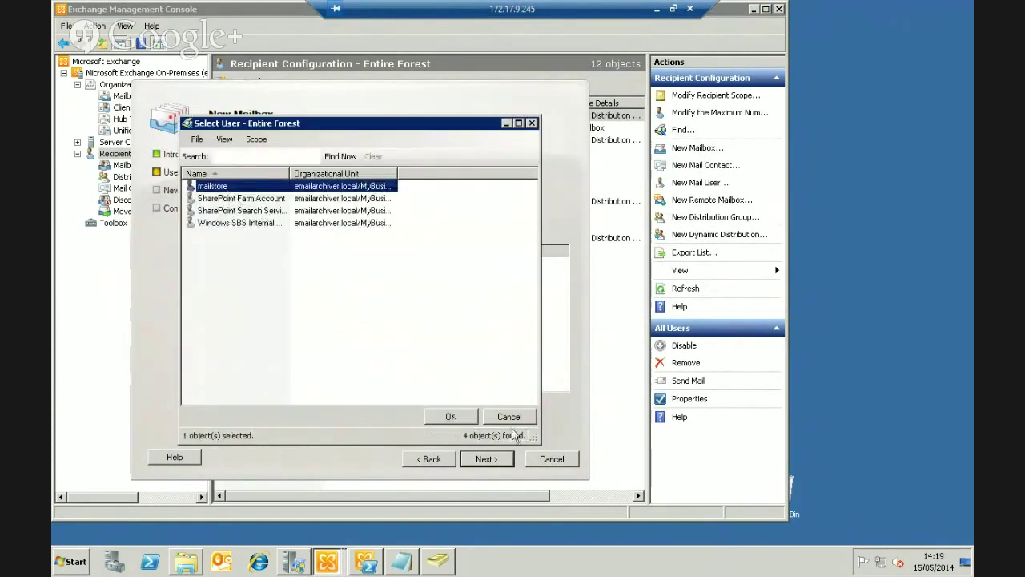
click(452, 416)
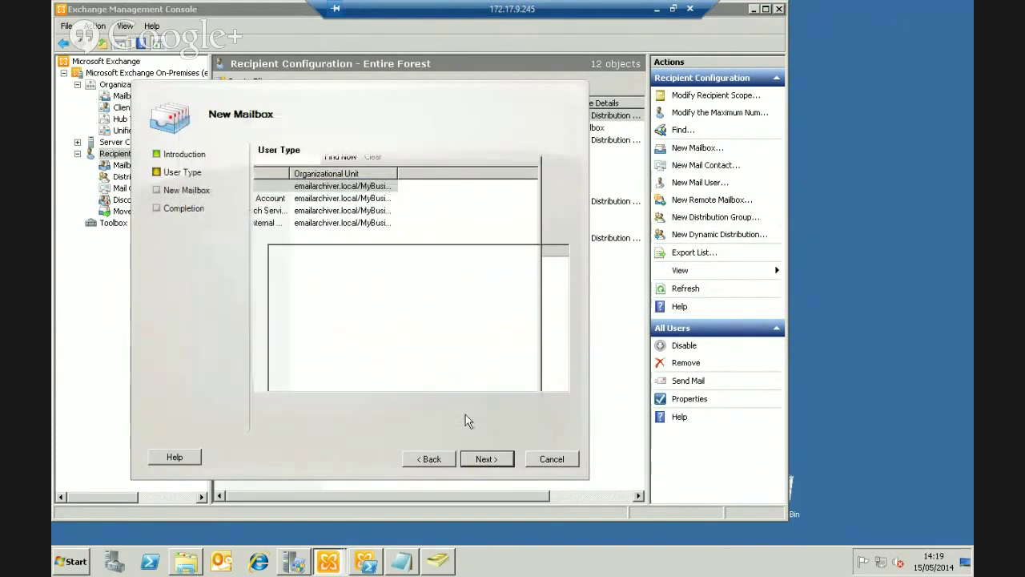
click(500, 460)
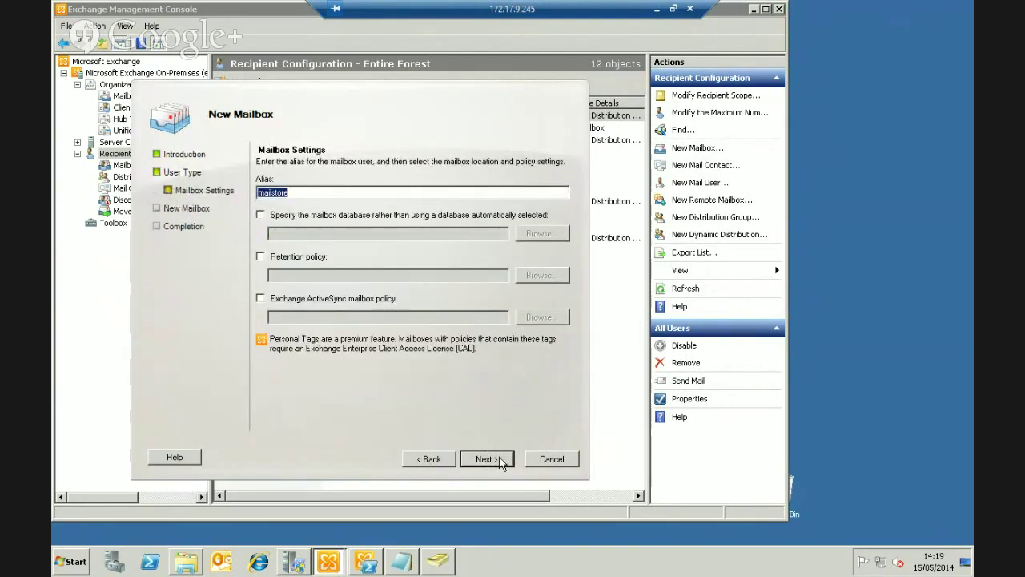
click(486, 459)
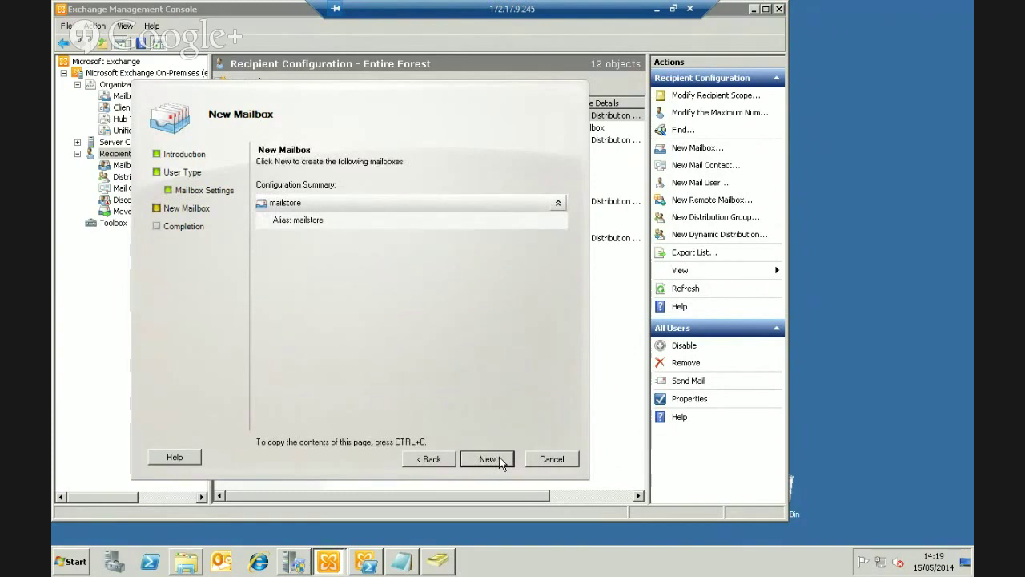
click(487, 459)
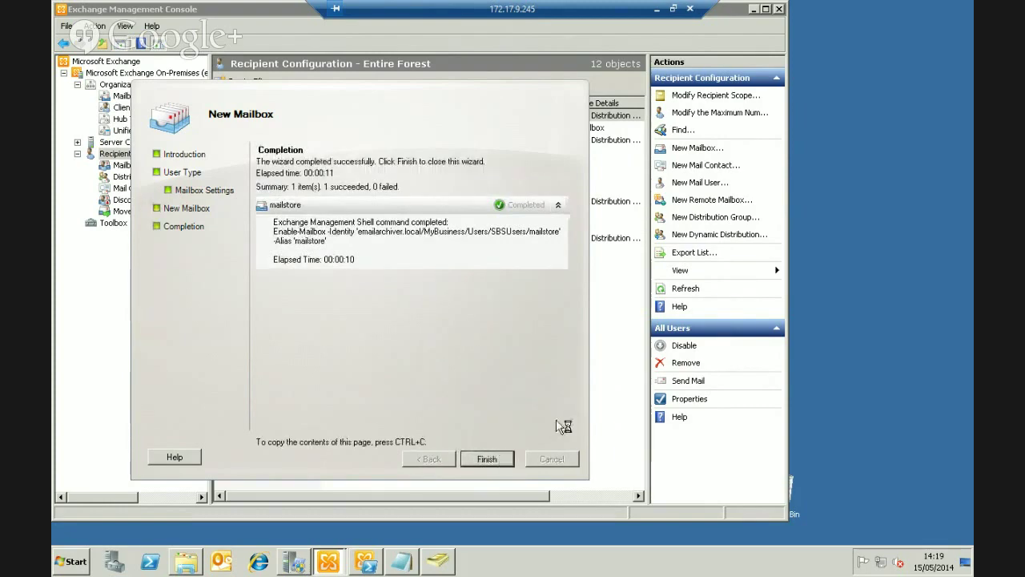
key(Return)
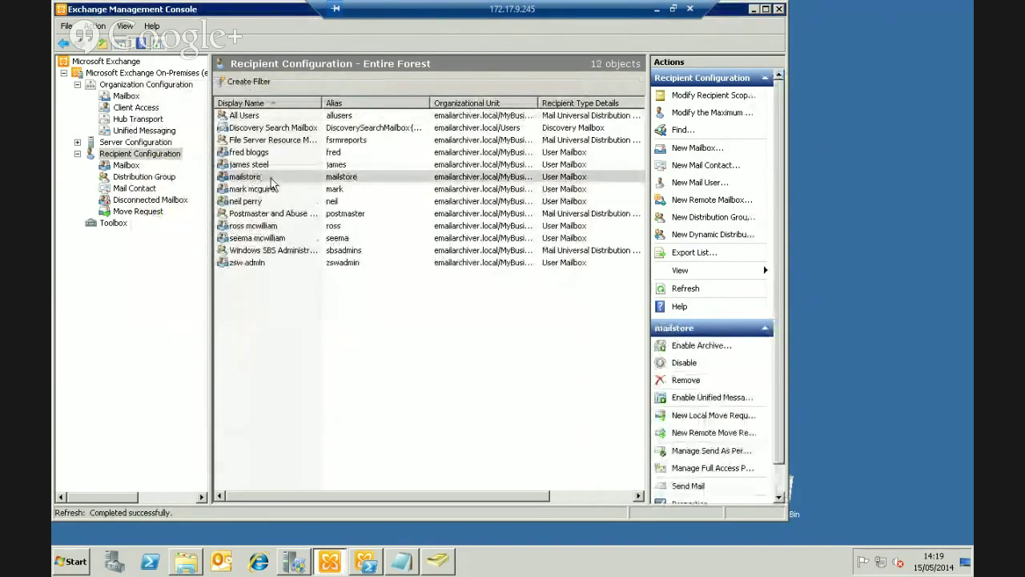
Under Hub Transport, start a new journal rule named 'Journal'
click(134, 119)
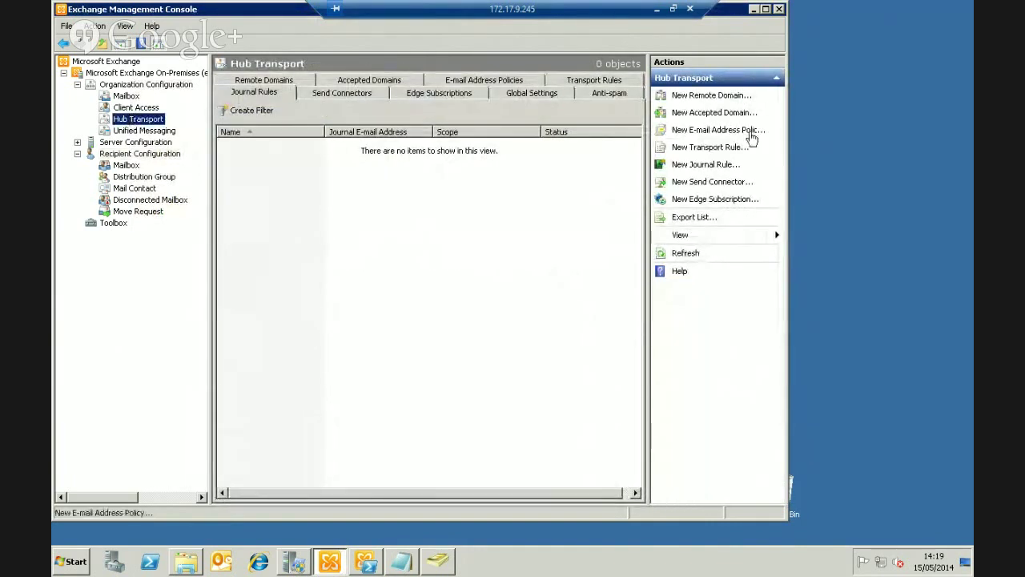
click(715, 165)
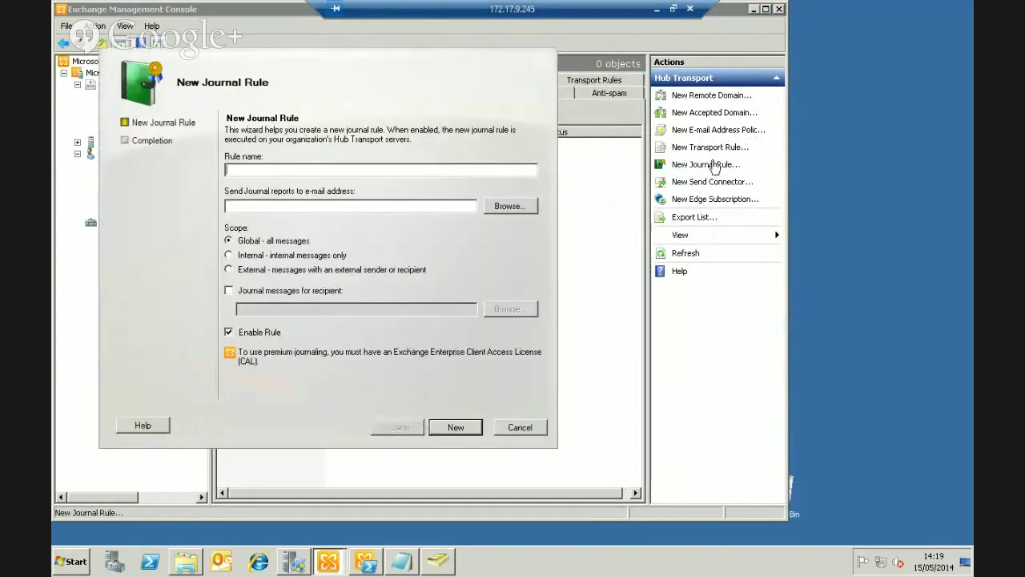
text(urn)
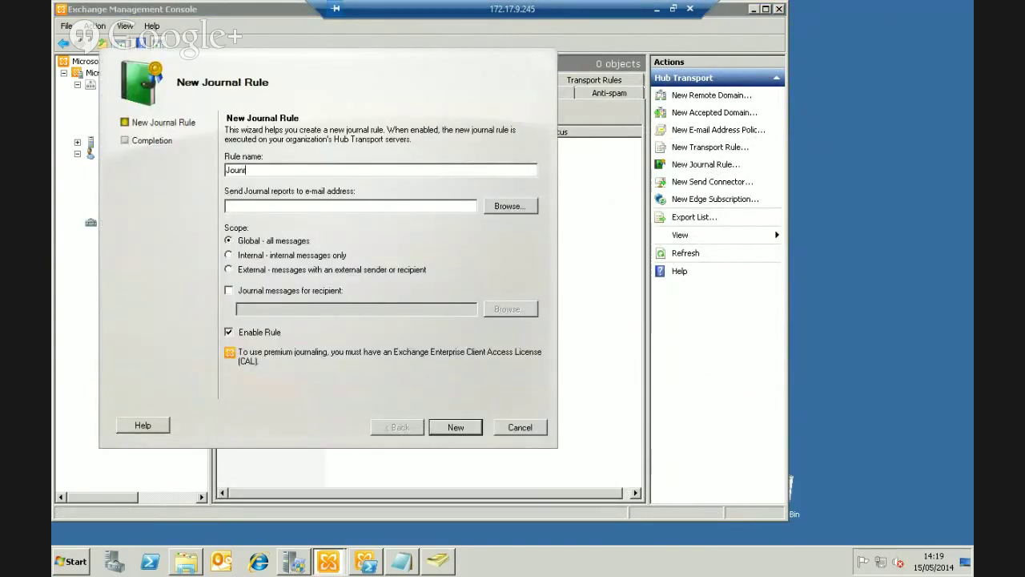
key(BackSpace)
key(BackSpace)
text(rnal)
Send journal reports to the mailstore mailbox, create the rule, and minimise the console
click(508, 206)
click(181, 204)
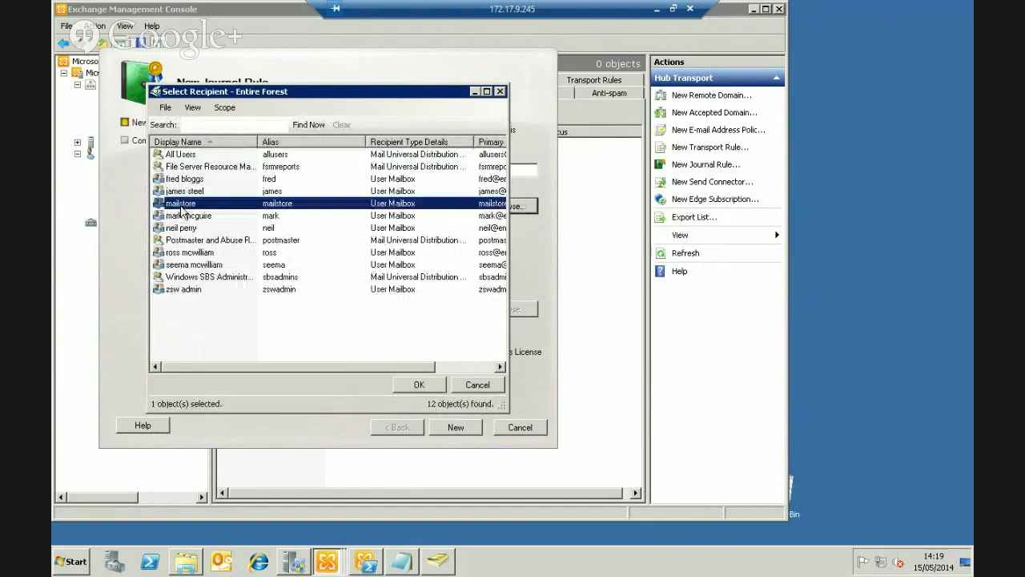
click(427, 391)
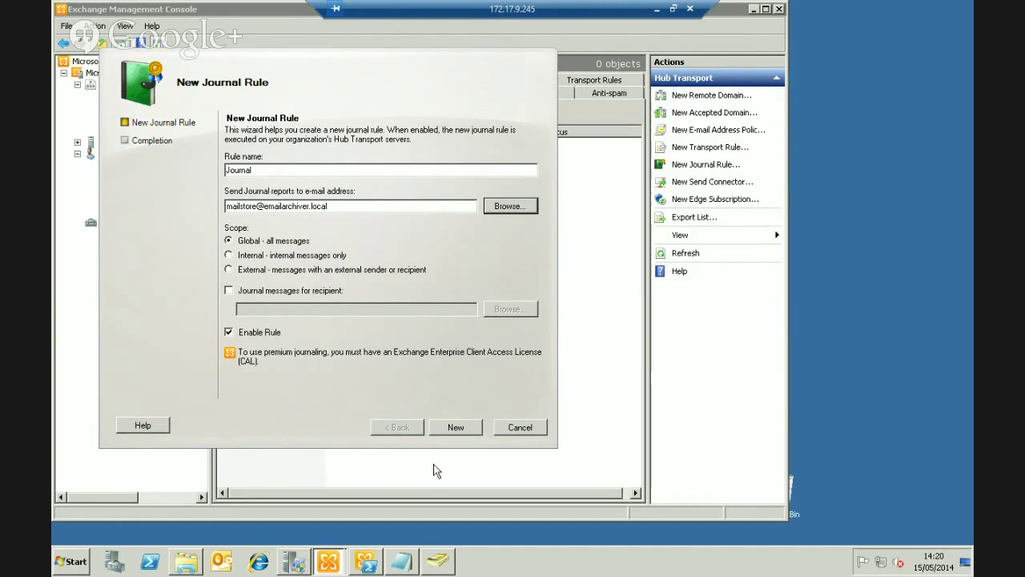
click(456, 428)
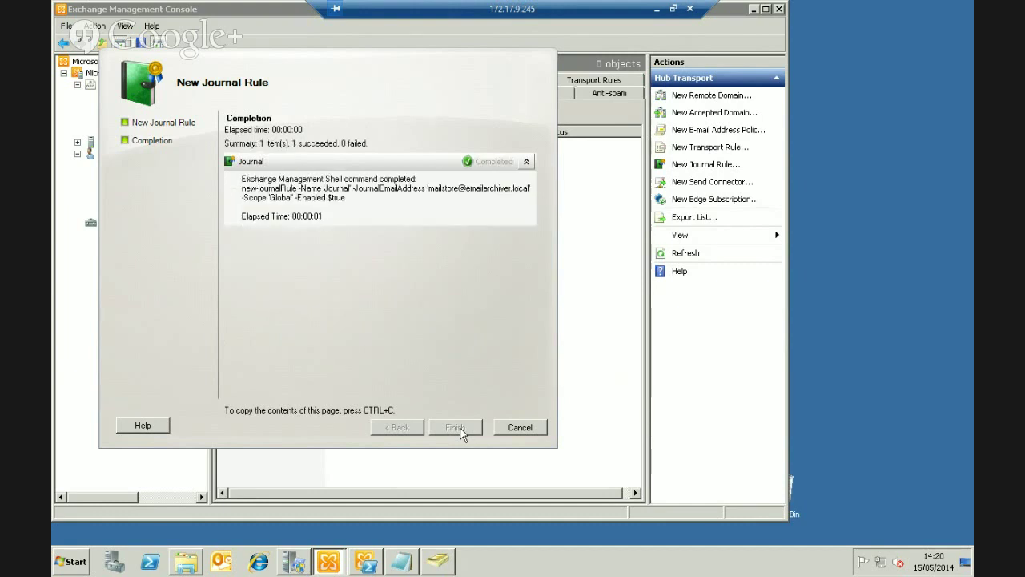
click(458, 427)
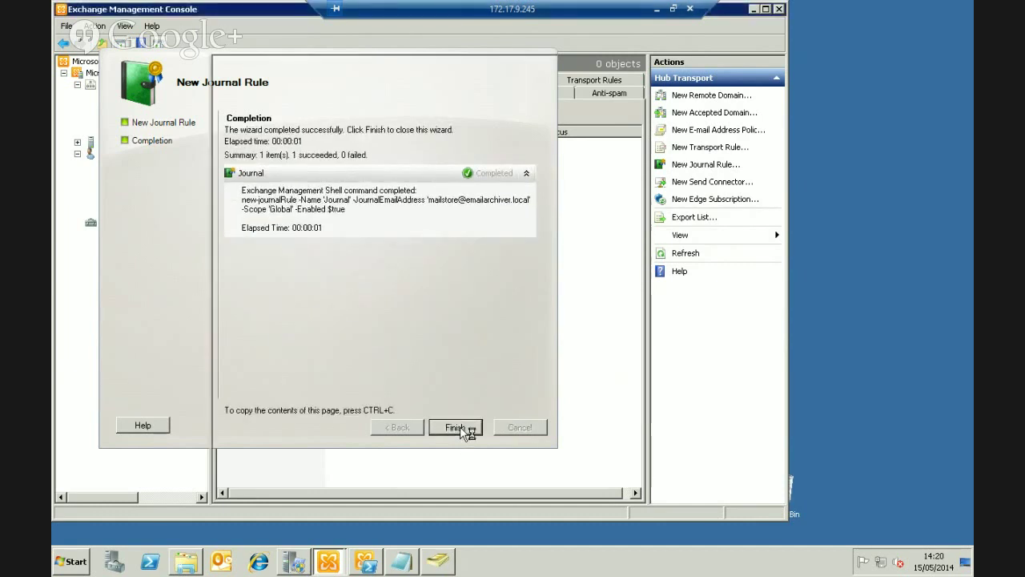
click(753, 10)
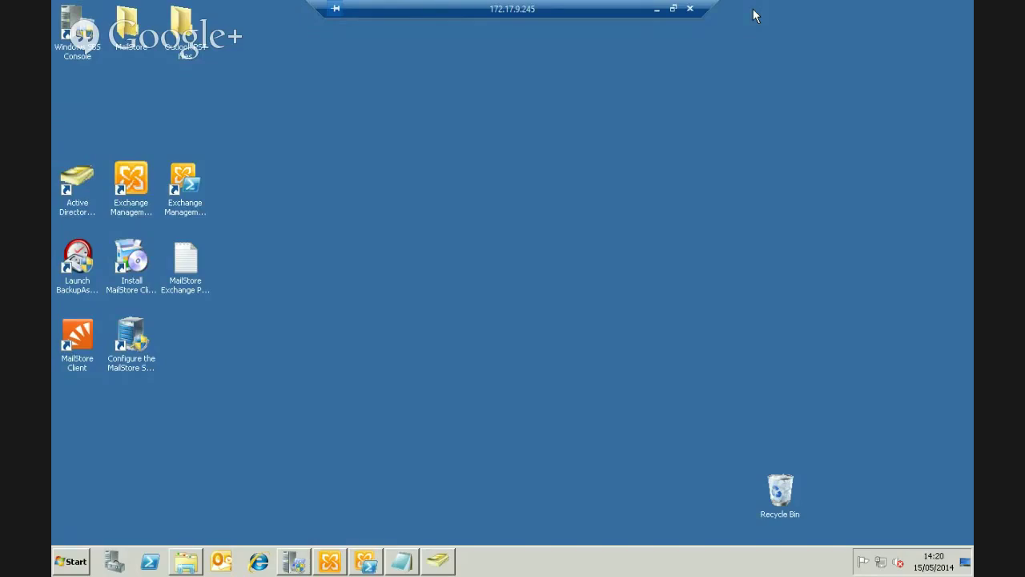
Open the MailStore Exchange Powerscript file in Notepad and copy the New-ManagementRoleAssignment command
click(368, 563)
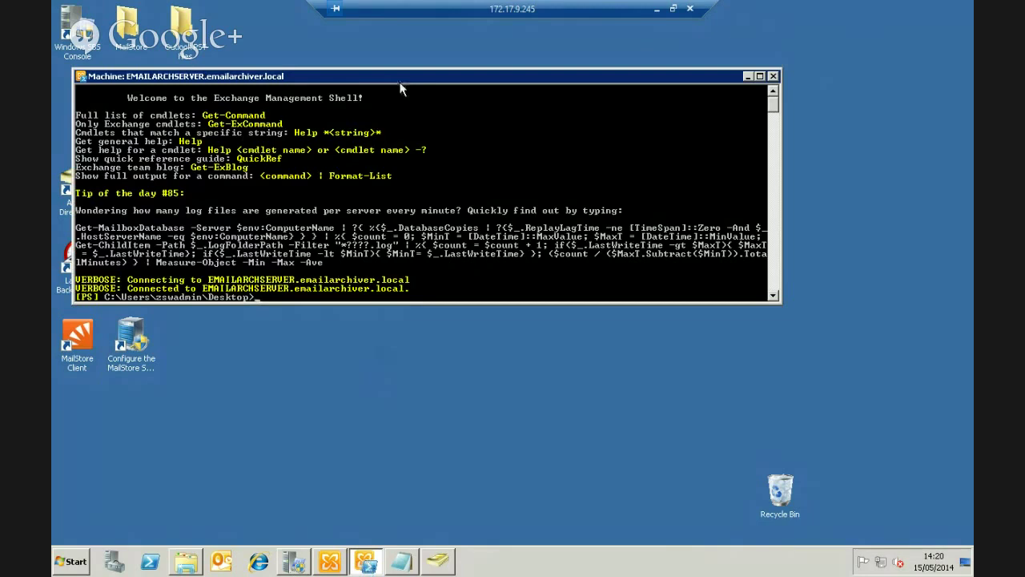
click(185, 258)
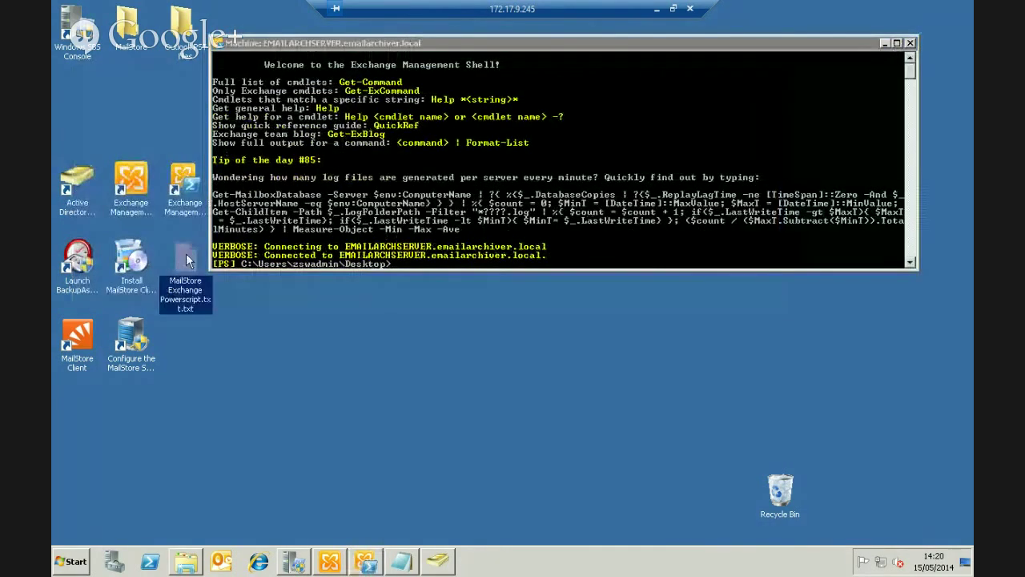
double_click(185, 259)
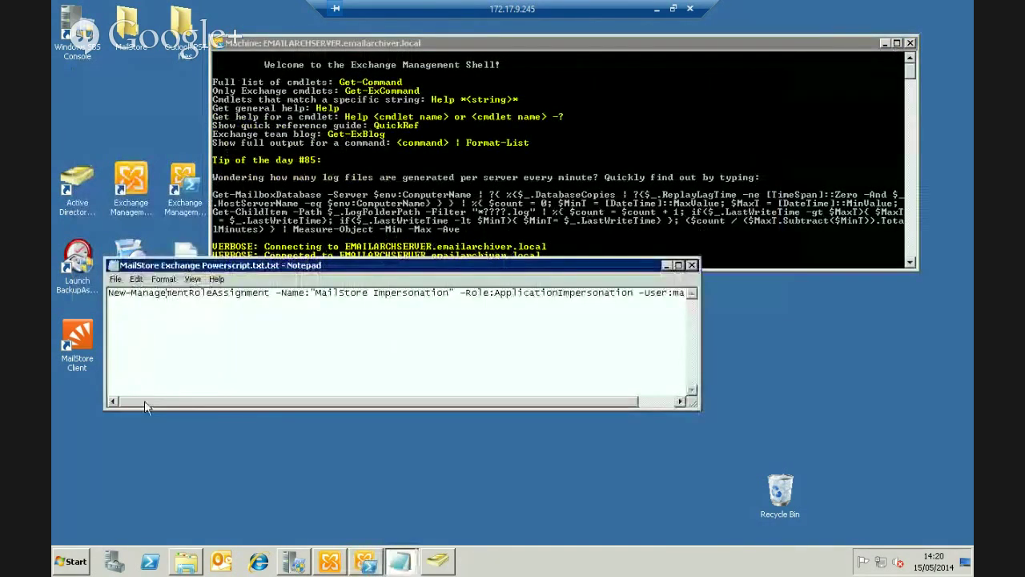
drag(241, 402, 124, 403)
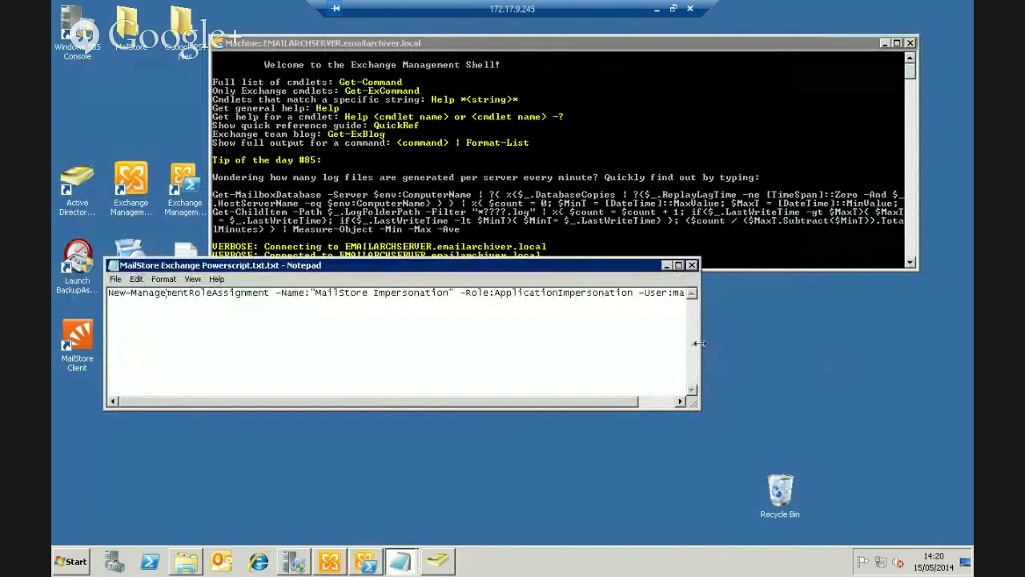
drag(700, 343, 922, 346)
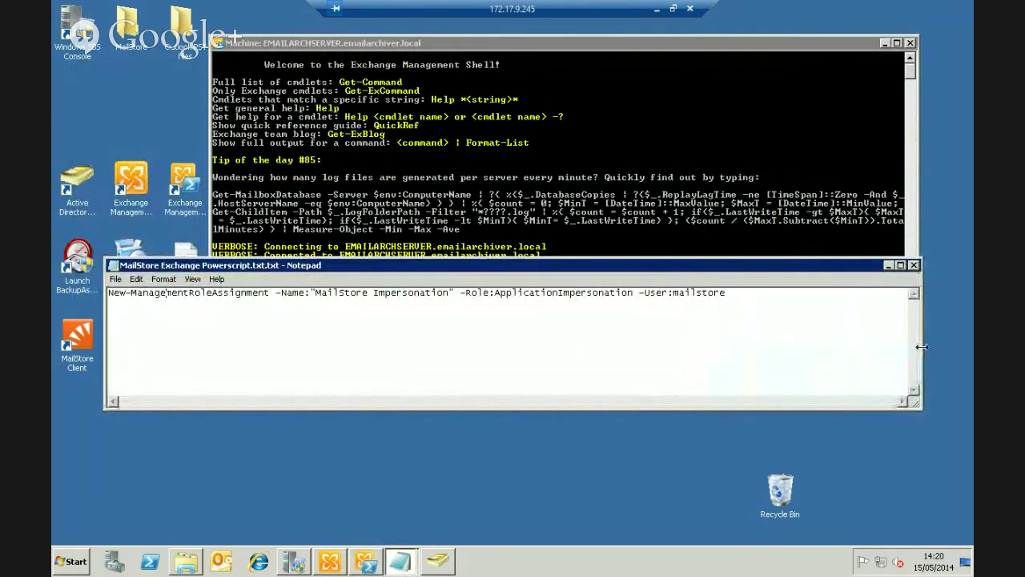
drag(728, 293, 112, 293)
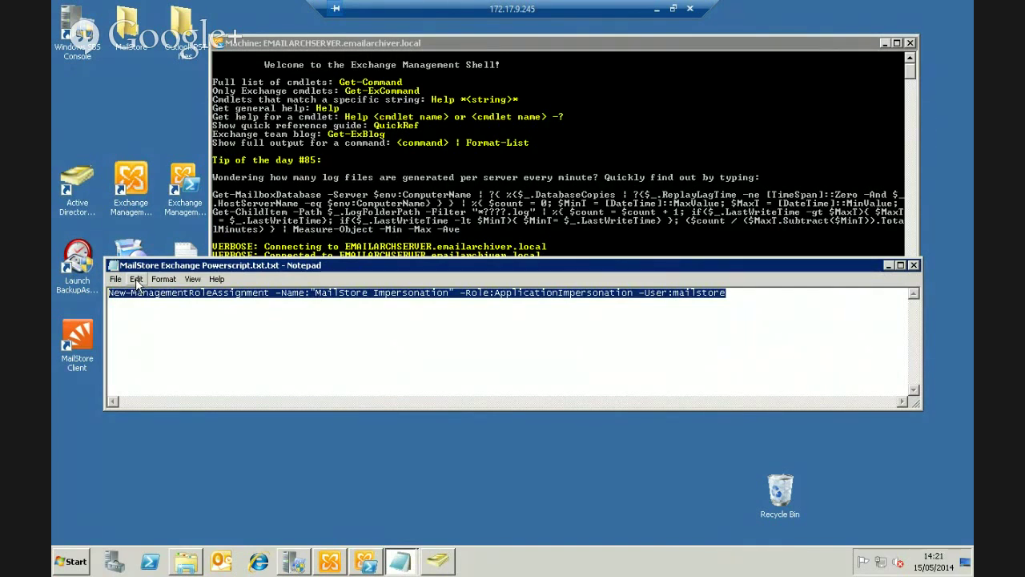
click(137, 280)
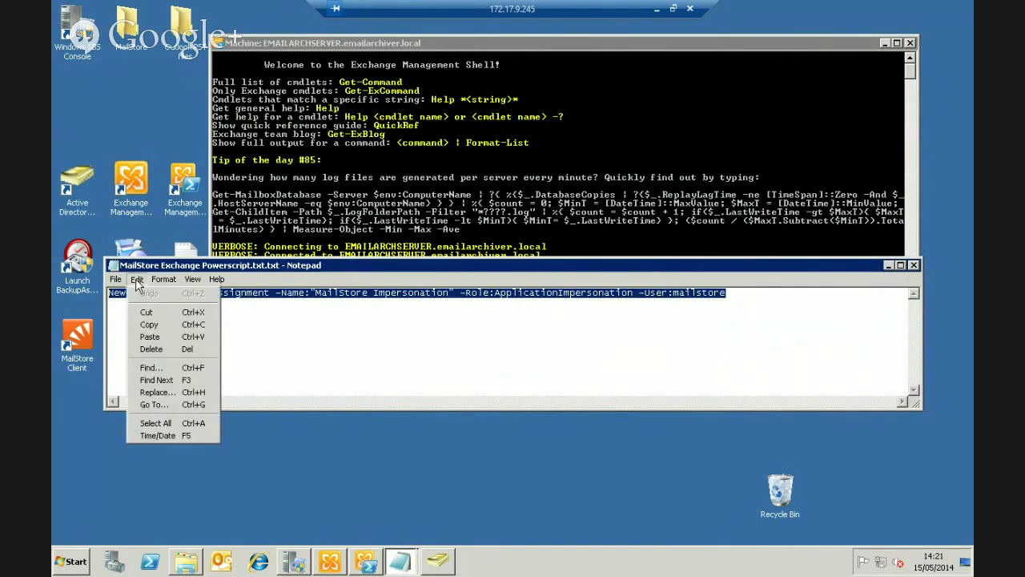
click(146, 325)
Paste and run the role assignment command in Exchange Management Shell, then minimise the shell
click(409, 221)
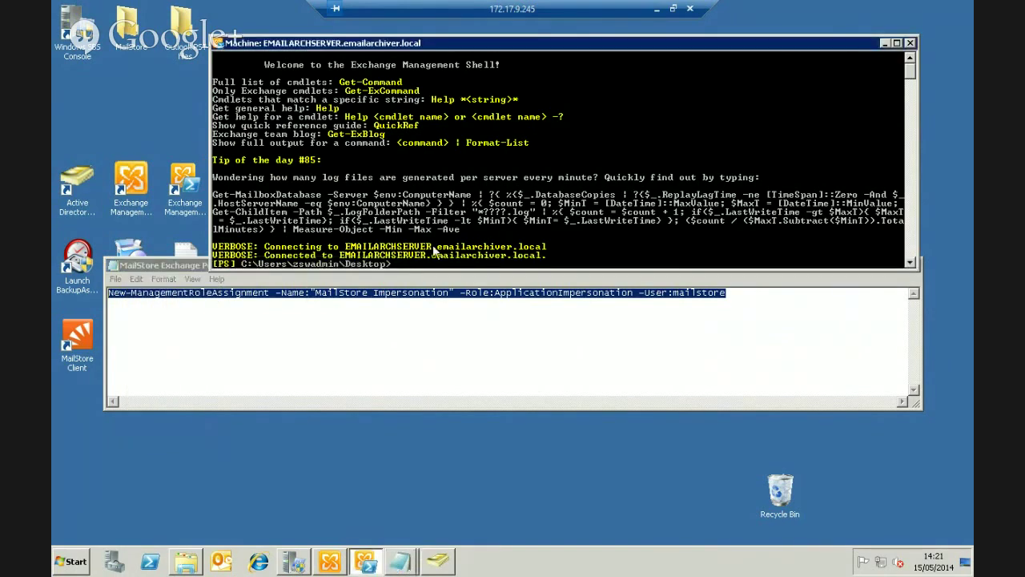
right_click(411, 219)
click(432, 250)
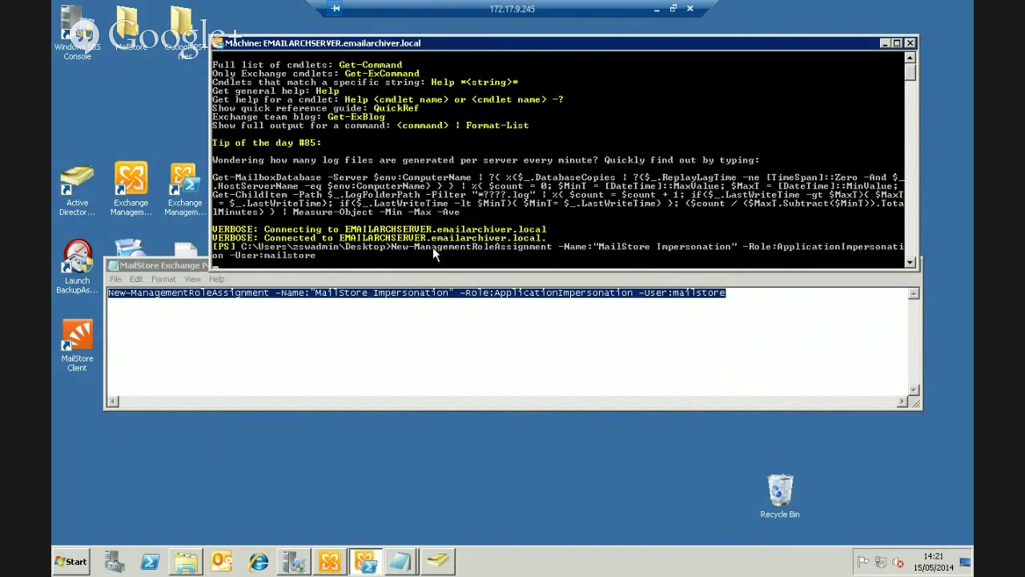
key(Return)
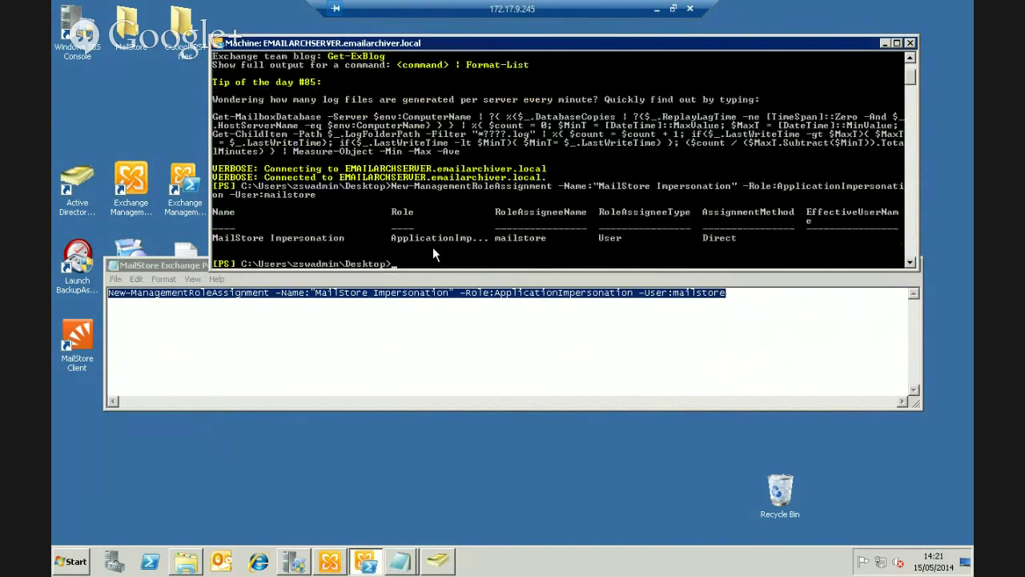
click(886, 43)
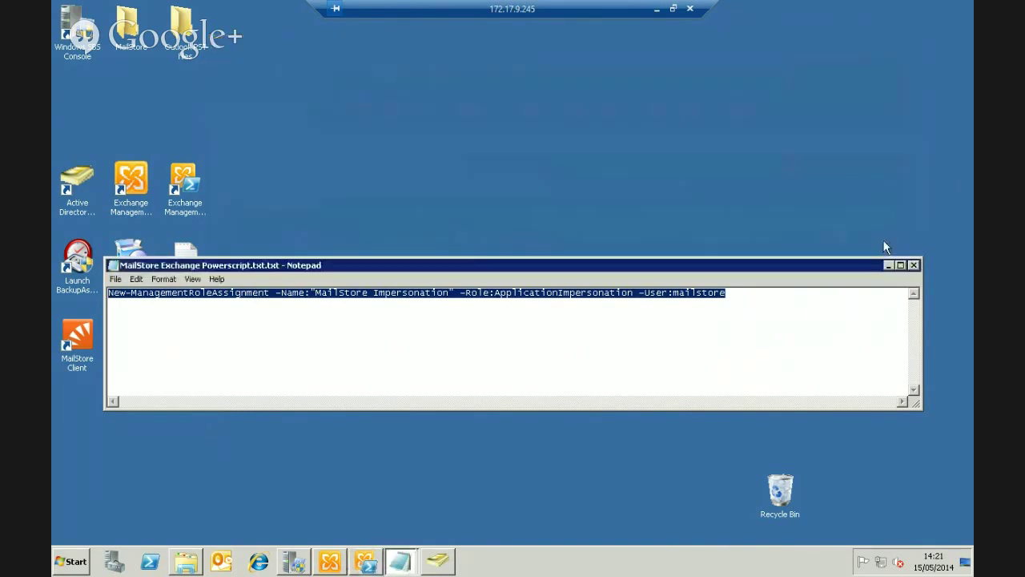
Minimise Notepad, inspect the MailStore folder's setup file, then launch MailStore Client from the desktop
click(884, 265)
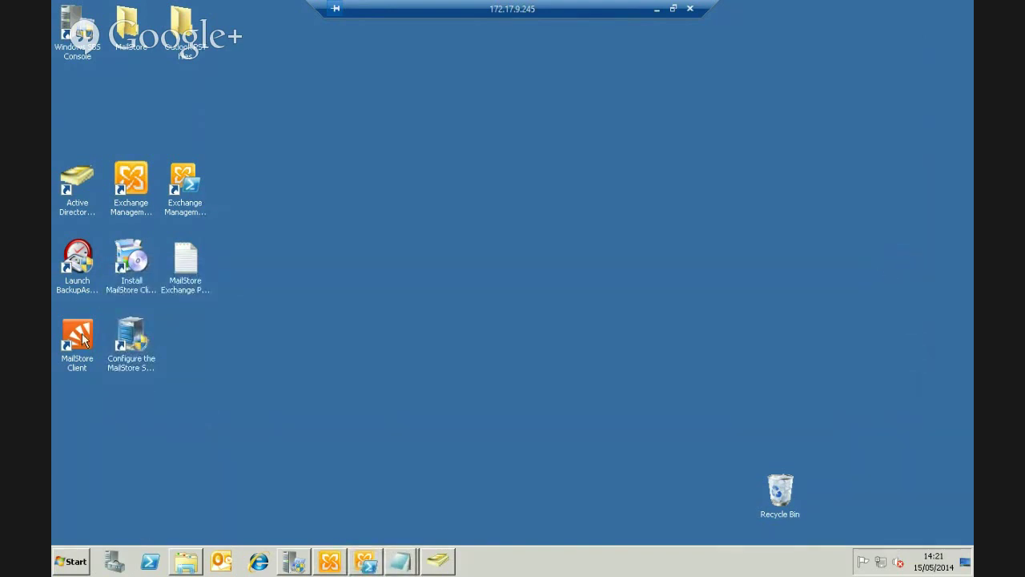
double_click(136, 27)
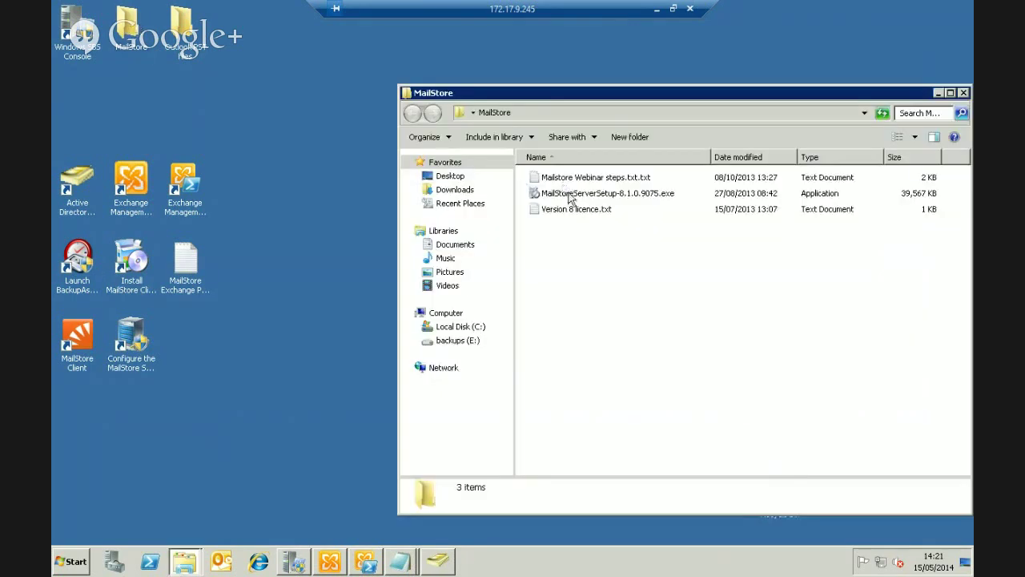
click(570, 196)
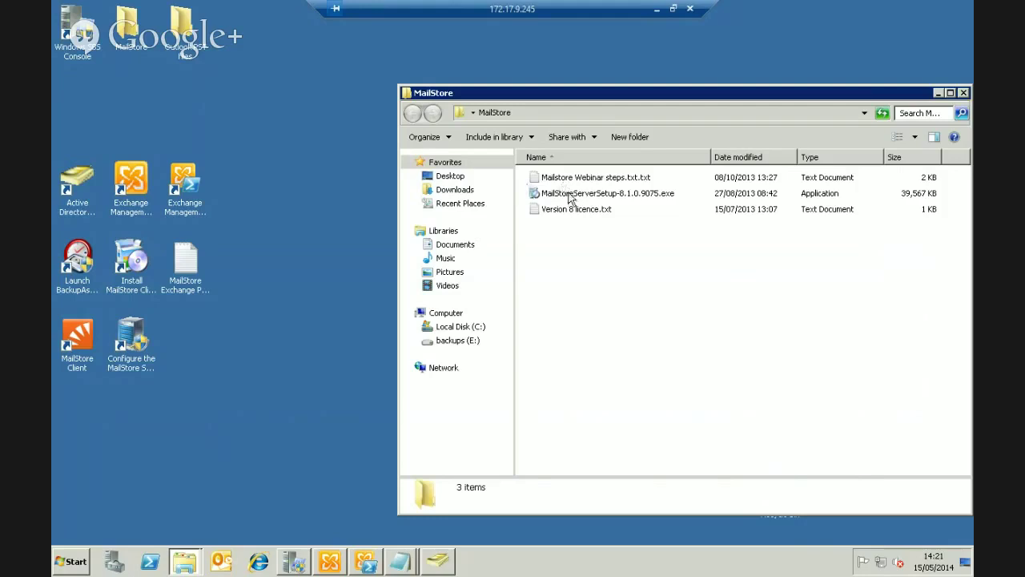
click(964, 93)
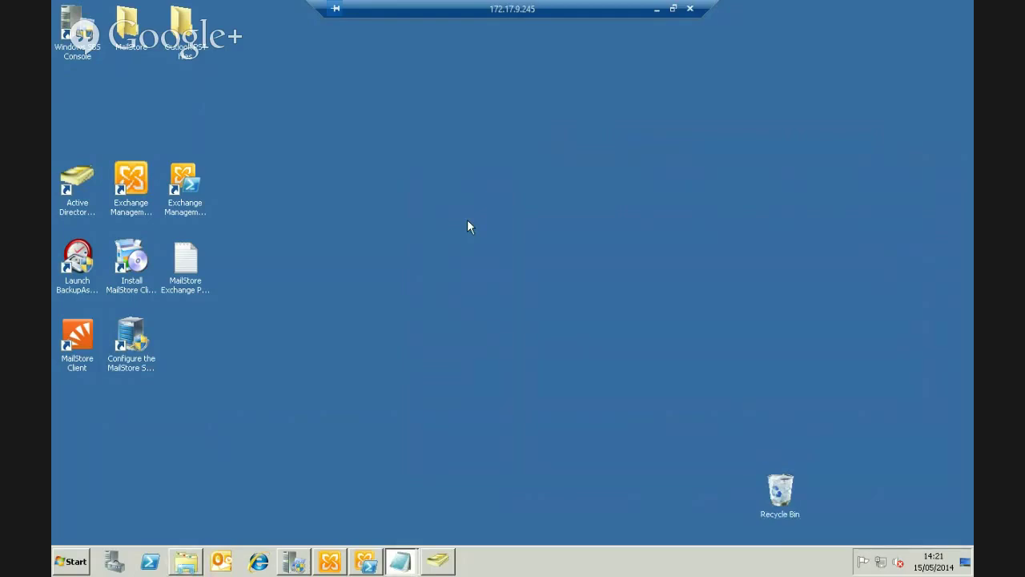
click(72, 336)
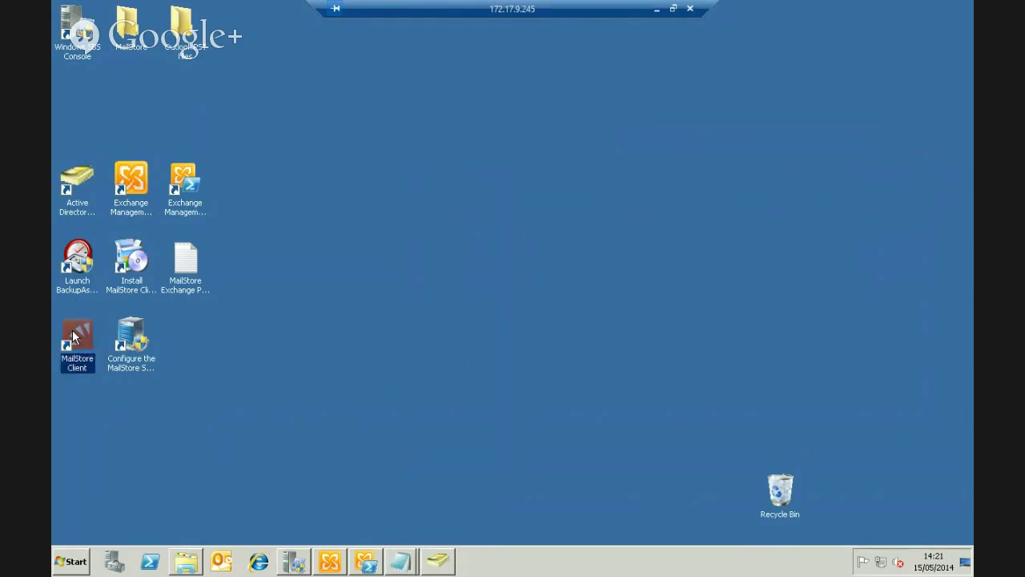
double_click(72, 337)
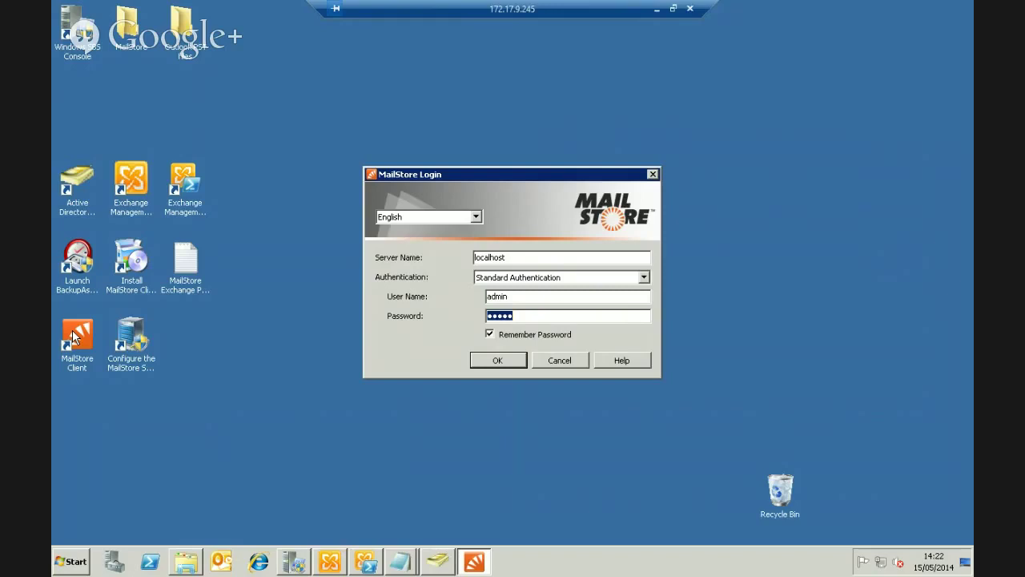
Sign in to the localhost MailStore server from the login dialog using Standard Authentication
click(537, 315)
click(517, 367)
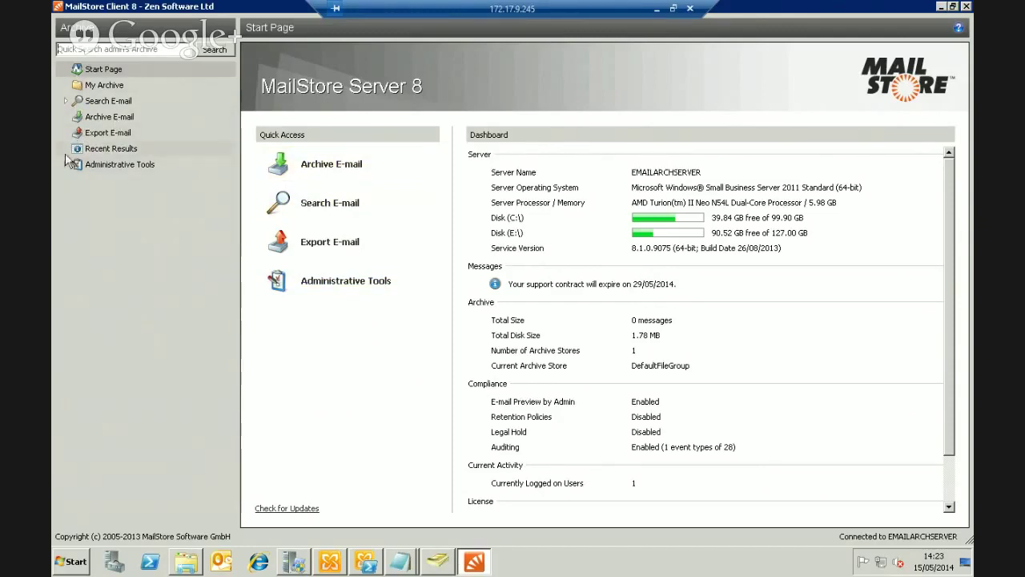
Expand Administrative Tools > Users and Privileges, view Users, and open Directory Services
click(68, 165)
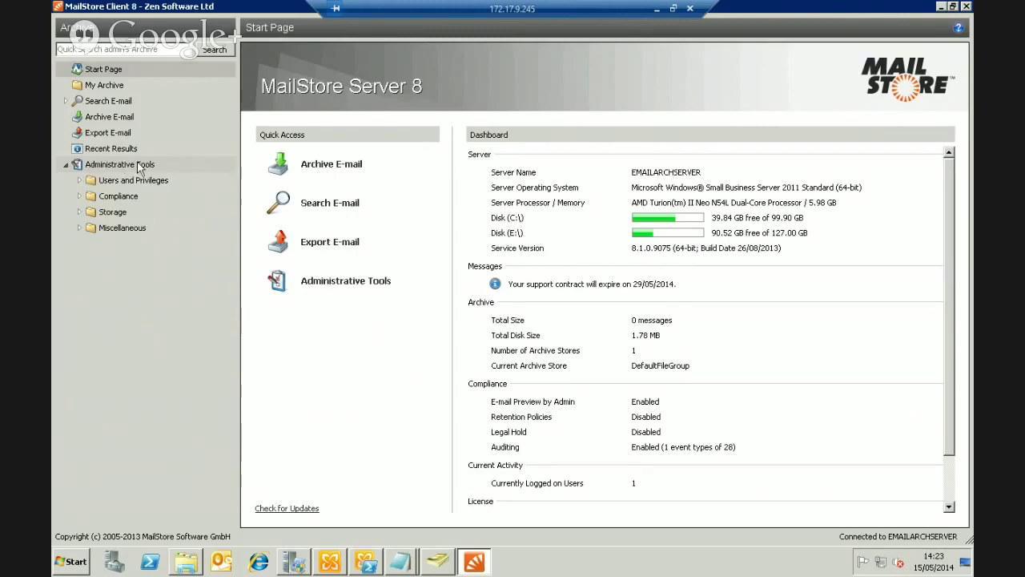
click(80, 180)
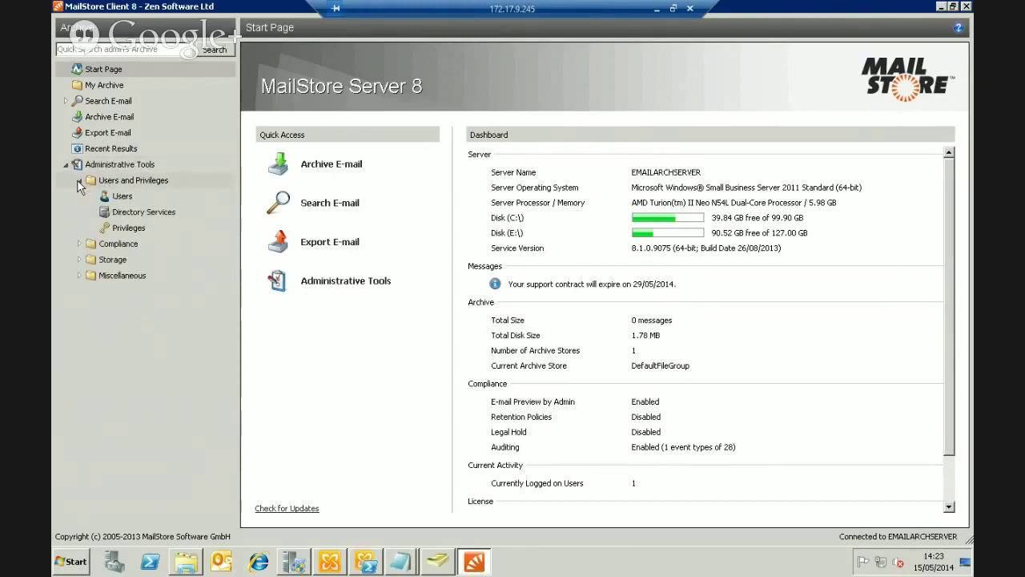
click(115, 200)
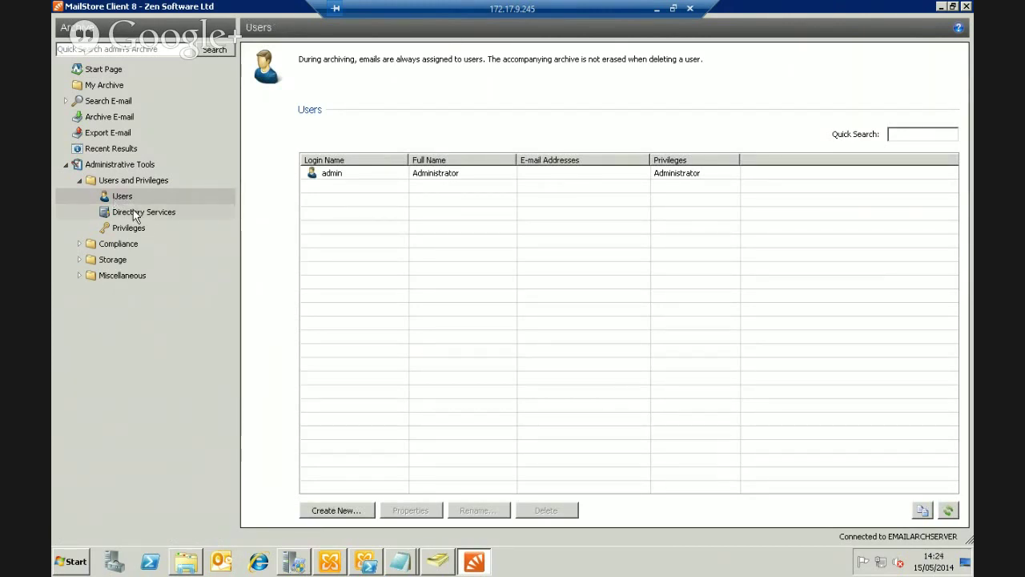
click(134, 213)
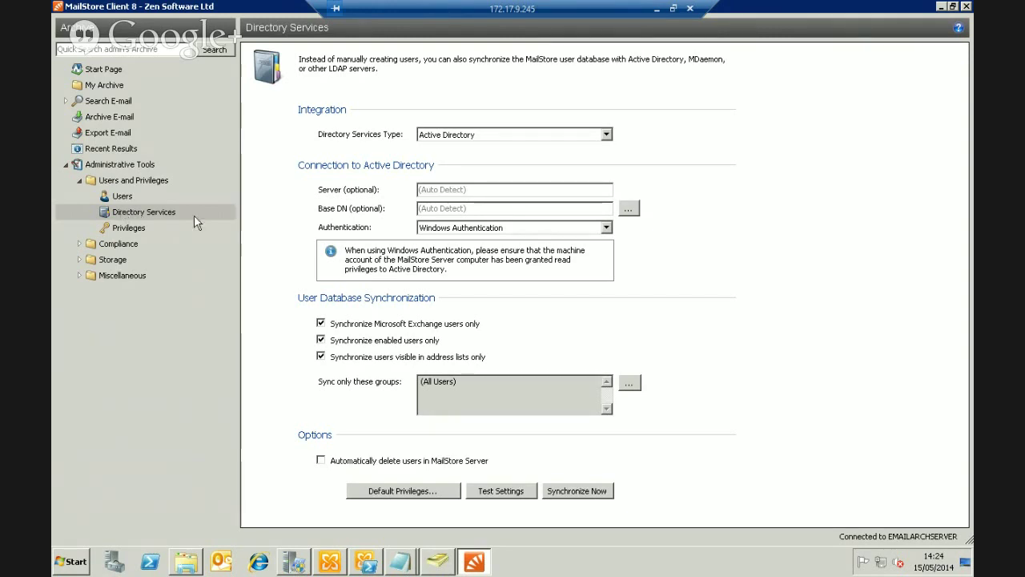
click(500, 136)
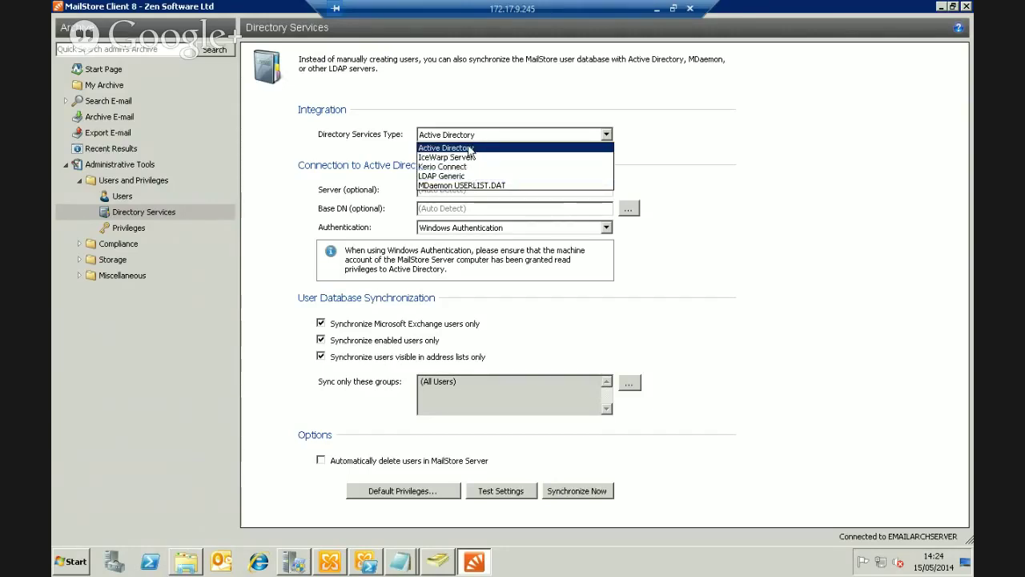
click(470, 150)
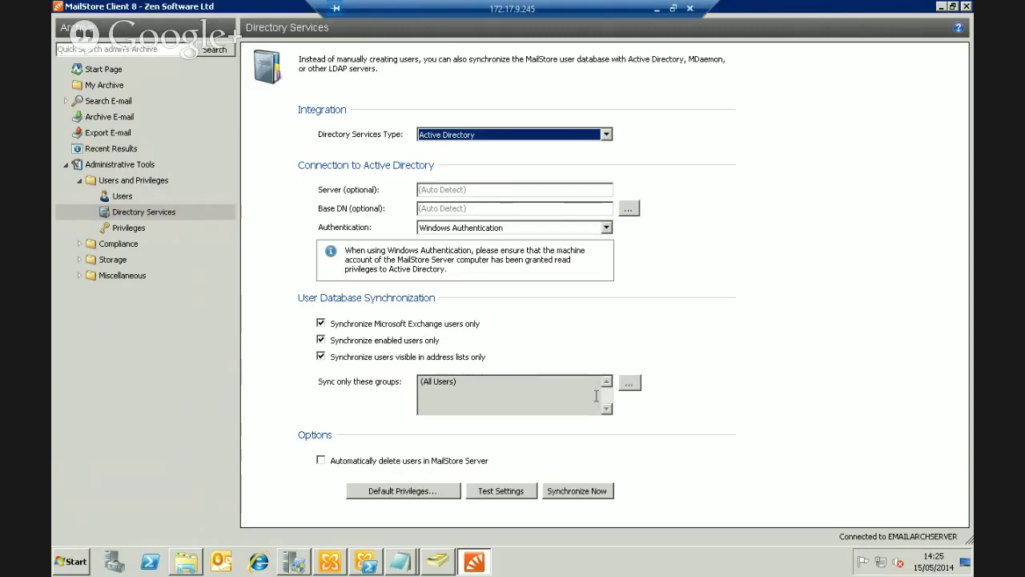
click(630, 385)
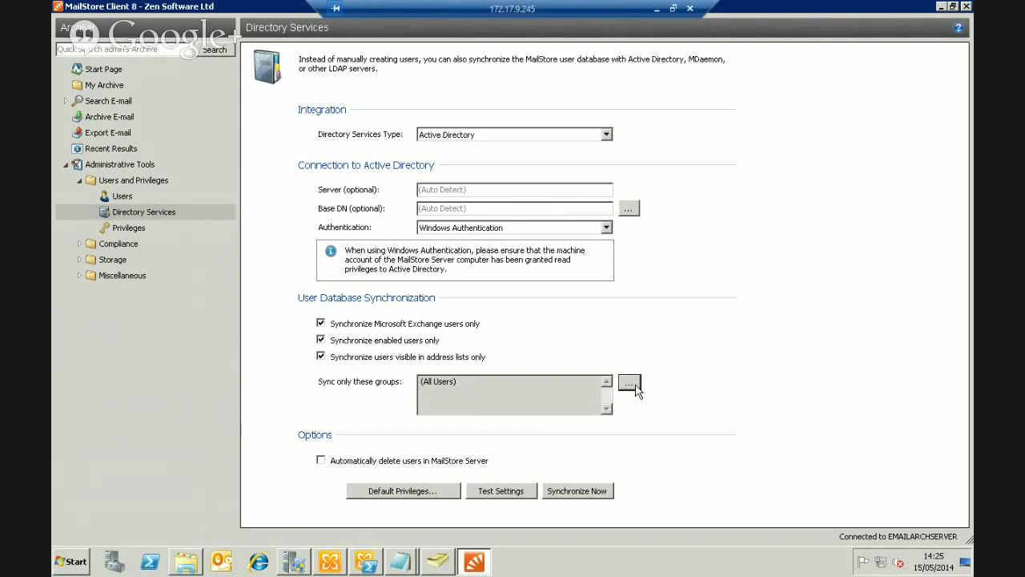
Limit directory synchronization to users in the 'archived' group only
click(635, 385)
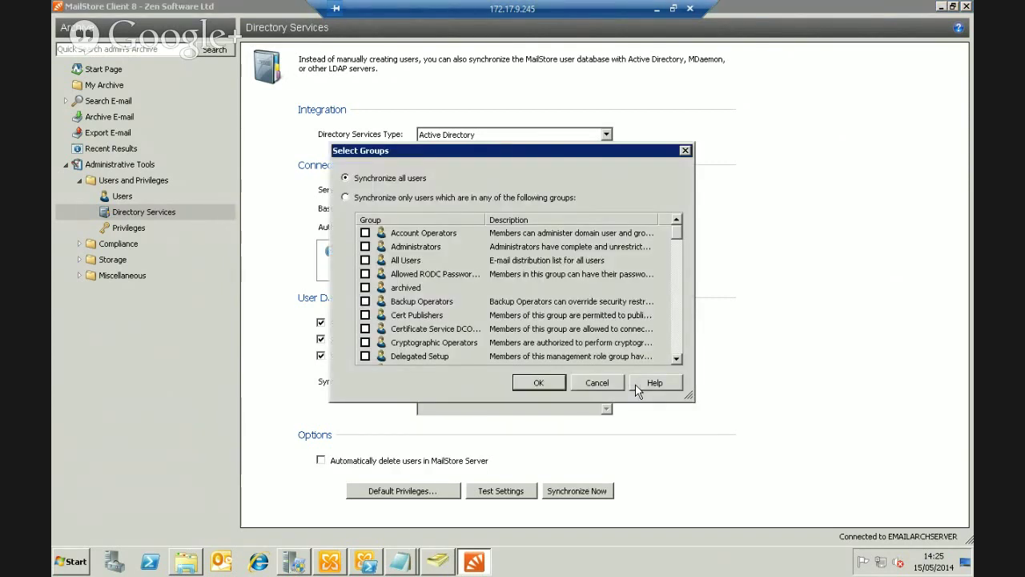
drag(589, 154, 688, 127)
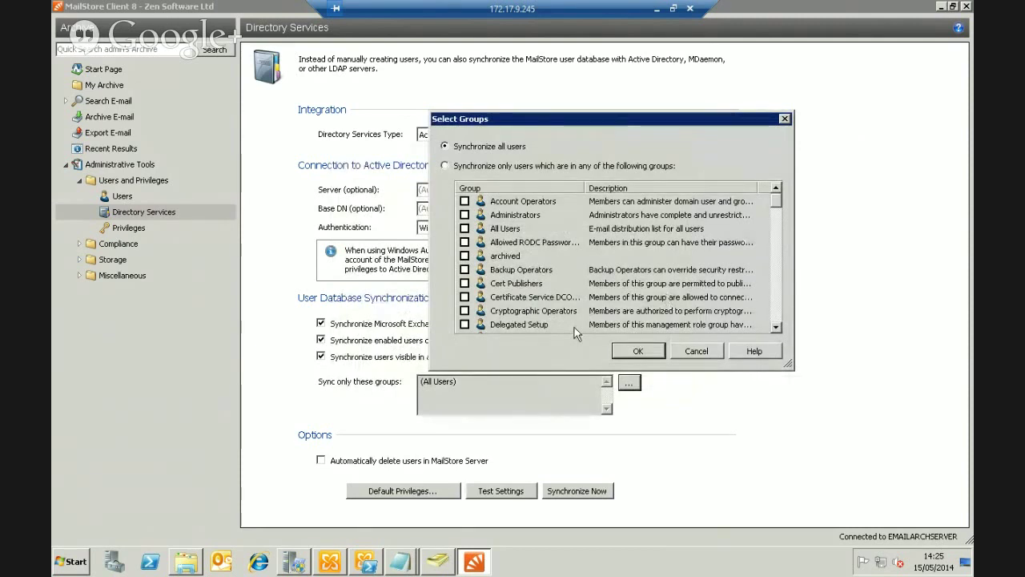
click(446, 166)
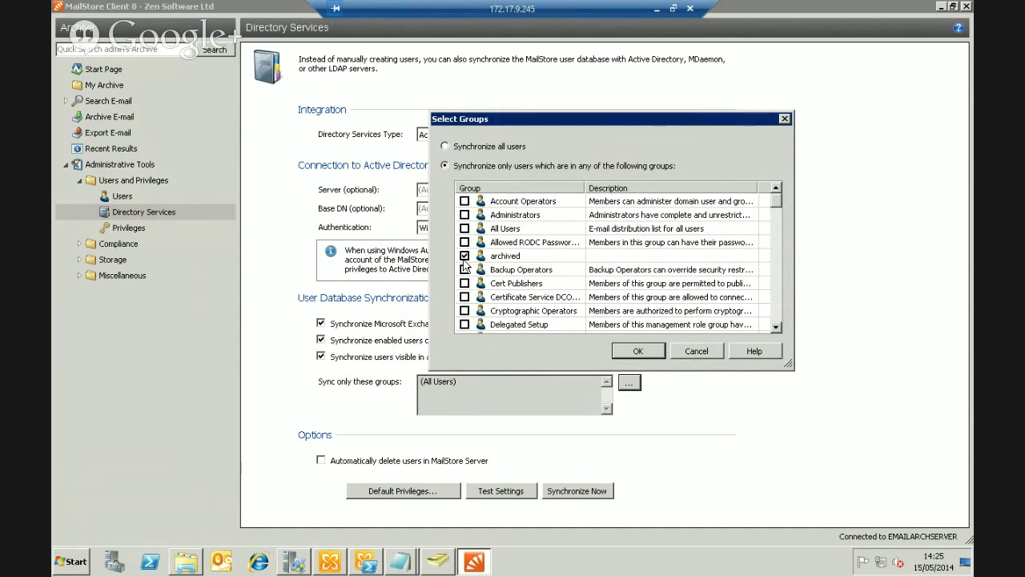
click(649, 352)
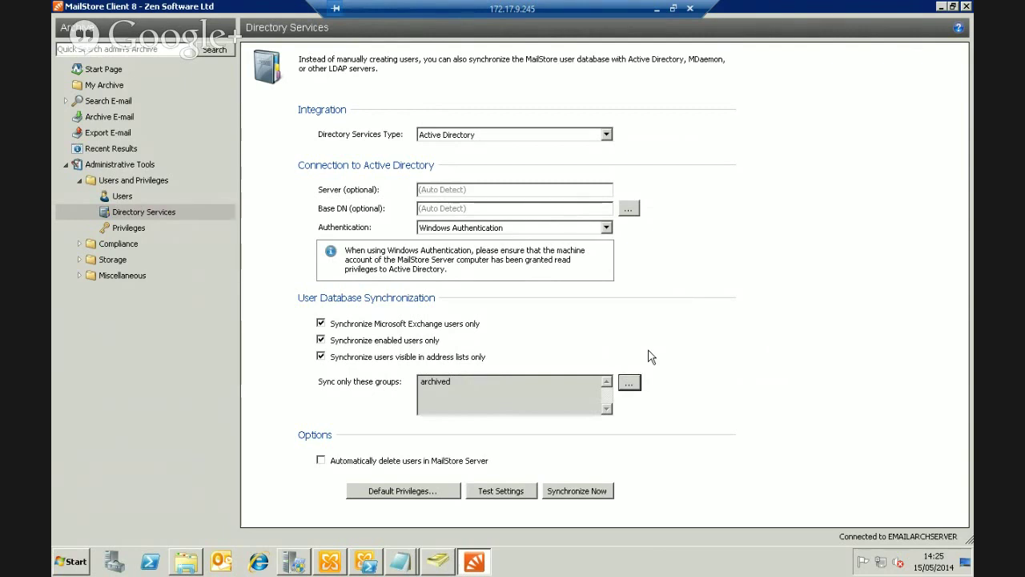
Enable automatic deletion of users in MailStore Server
click(321, 461)
Review the default User Privileges, selecting the user's own archive entry, then cancel without saving
click(410, 492)
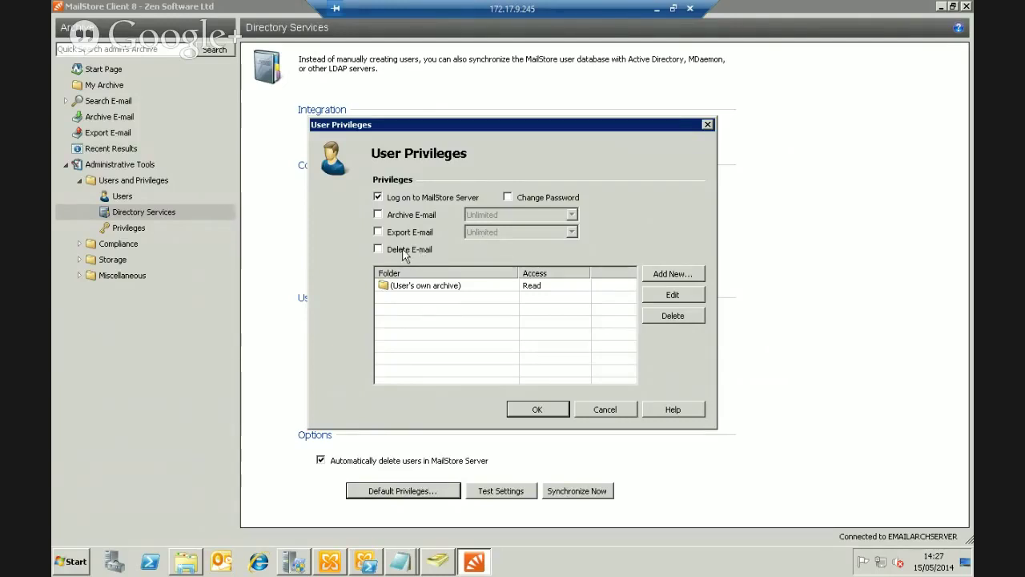
click(404, 290)
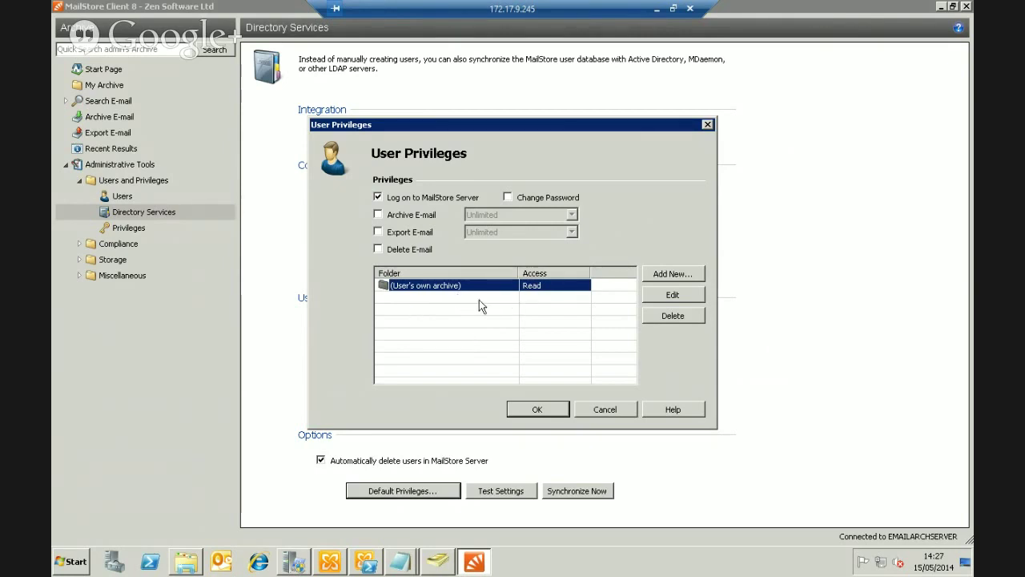
click(605, 410)
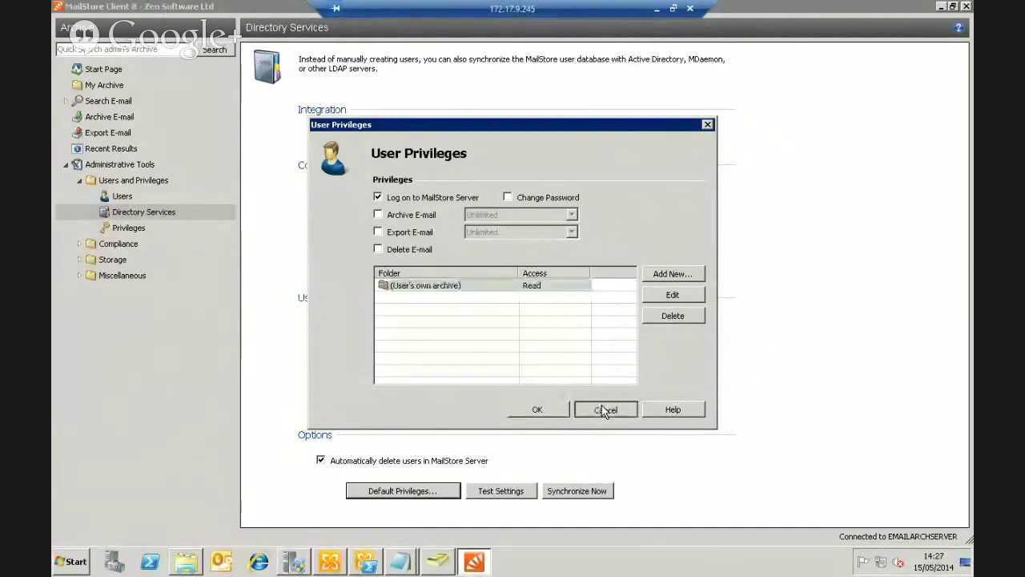
Test the directory sync, widen the result columns to read the six users to be added, then close
click(523, 492)
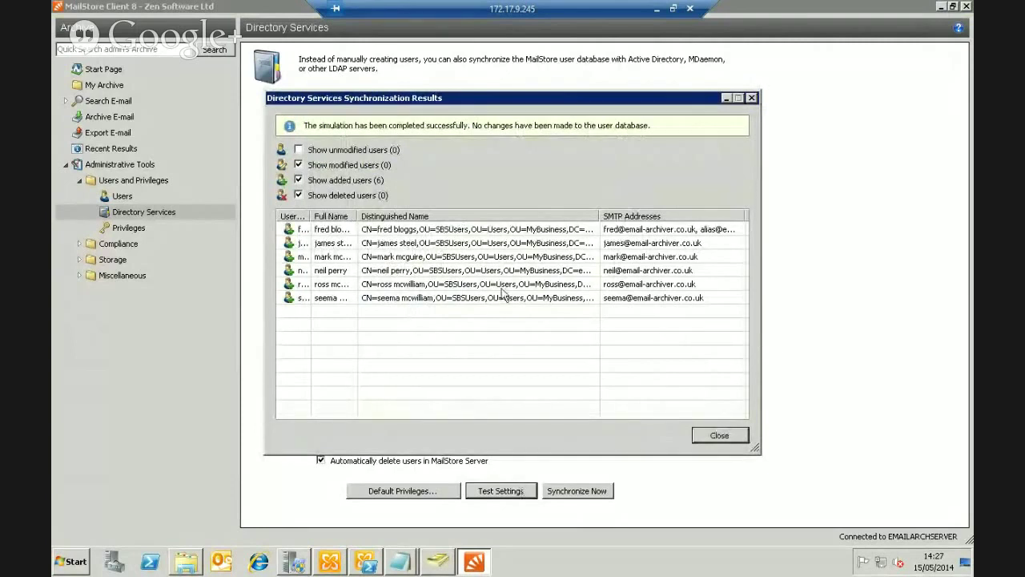
drag(357, 217, 393, 216)
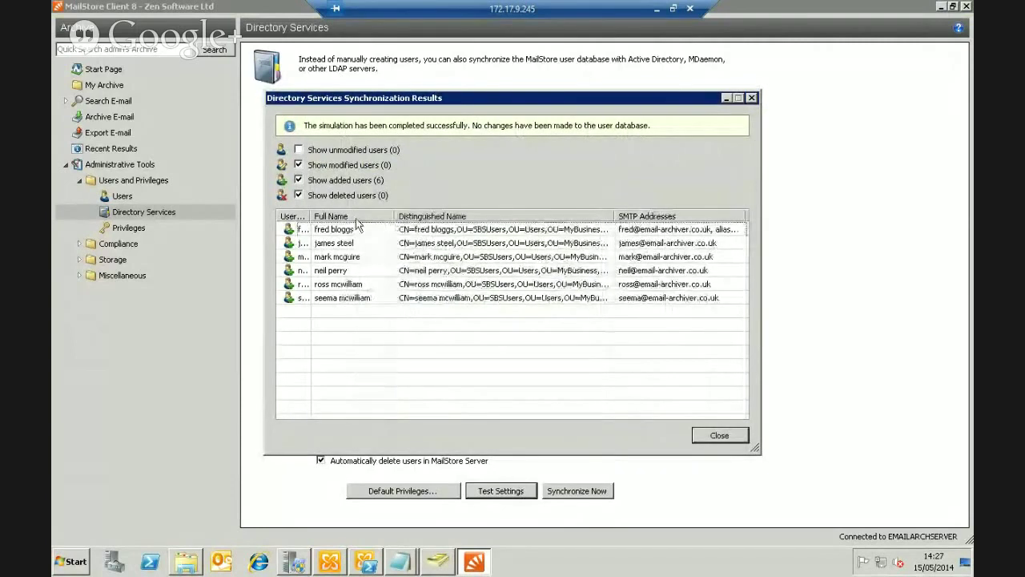
double_click(309, 216)
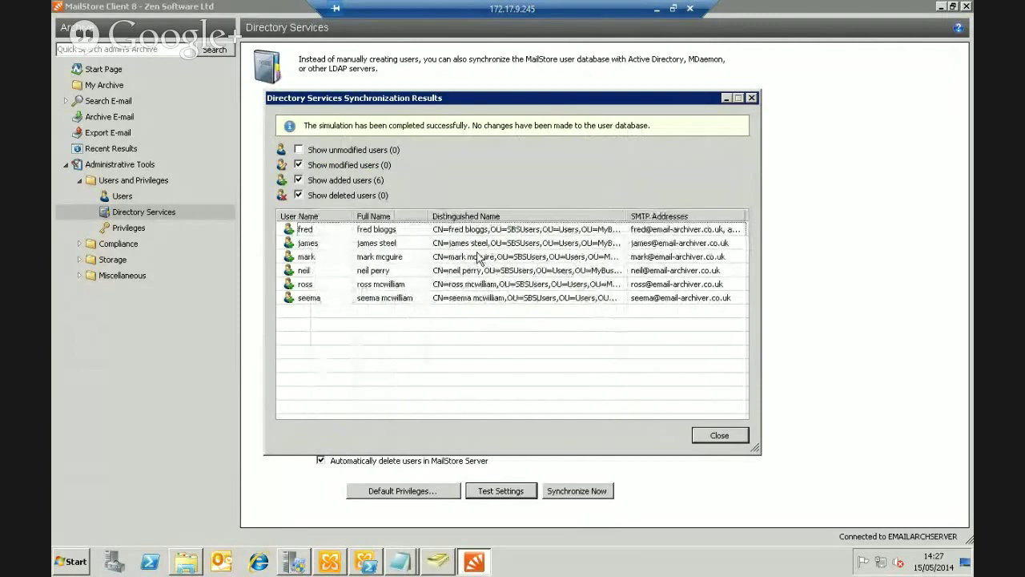
click(675, 230)
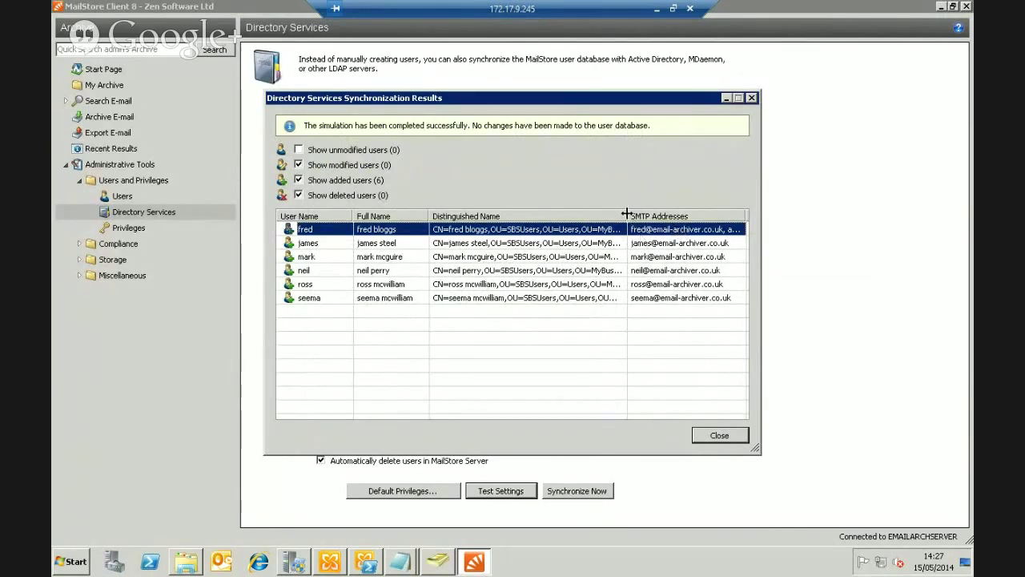
drag(627, 213, 564, 211)
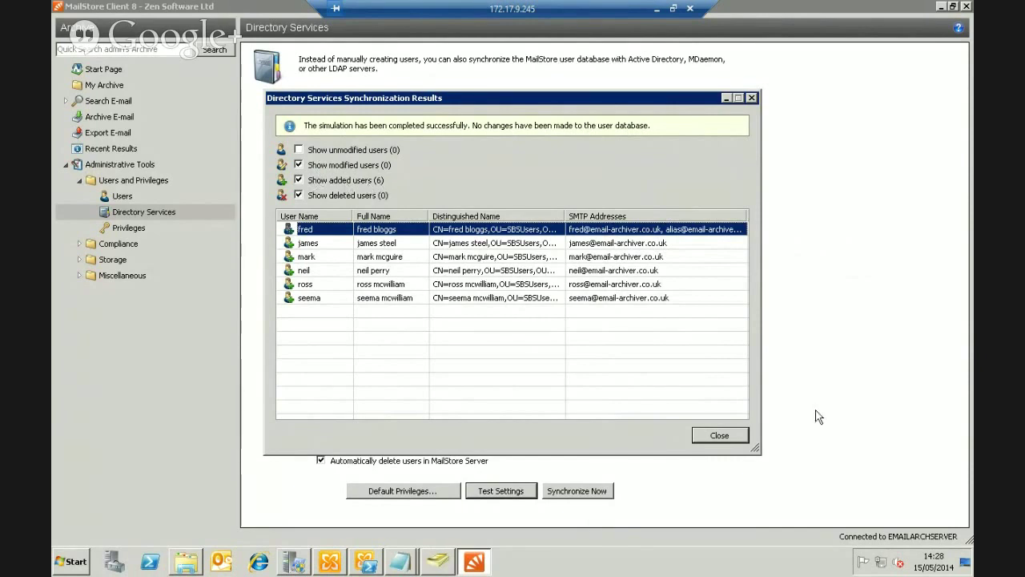
click(720, 434)
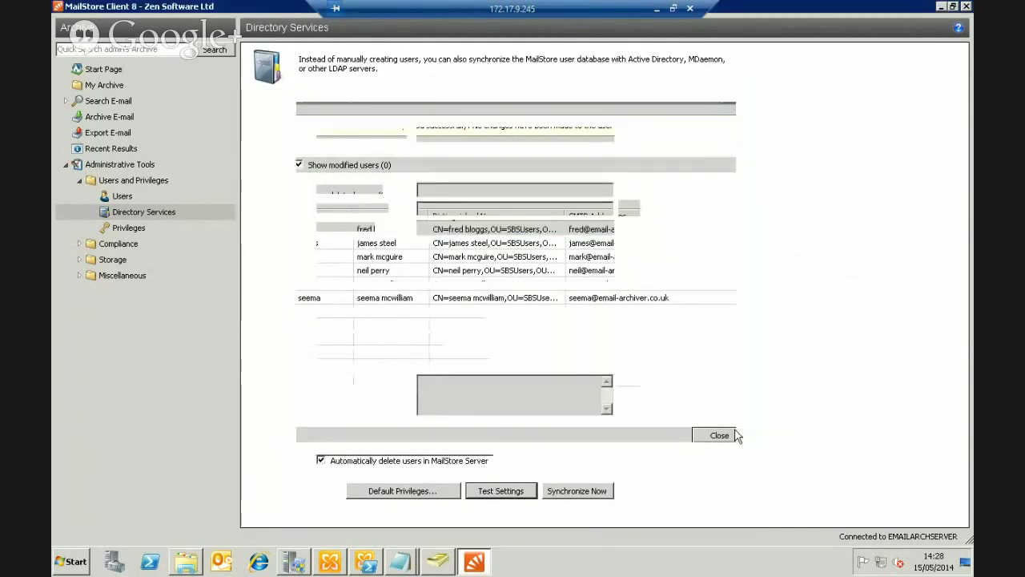
Run the real directory sync and show the Users list, now with seven users
click(599, 491)
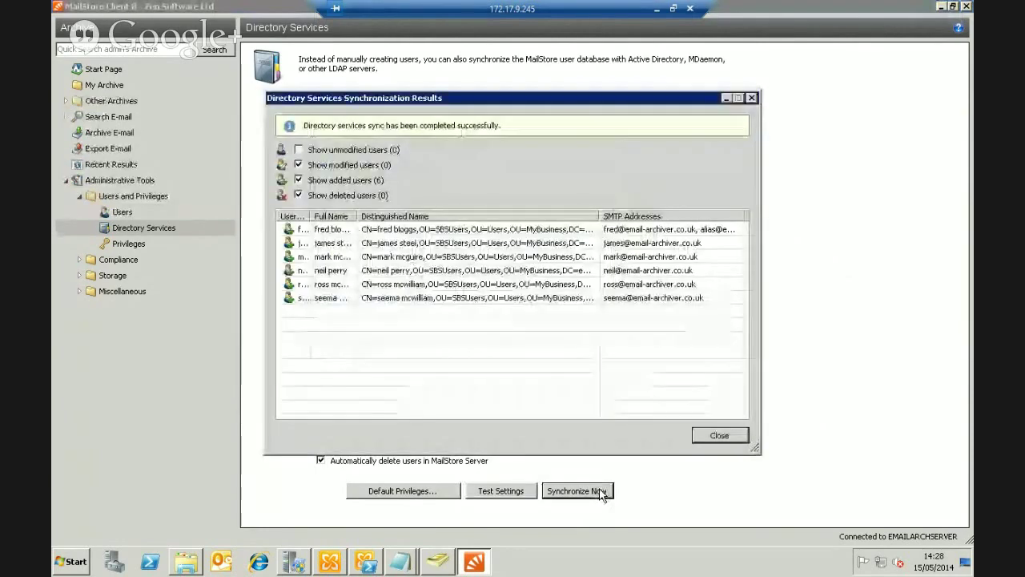
click(721, 436)
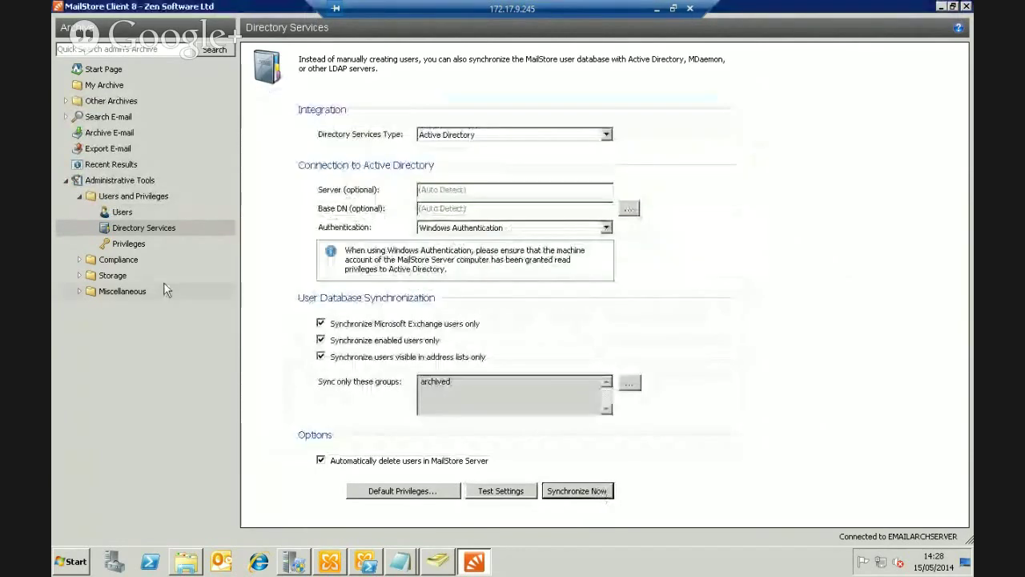
click(124, 213)
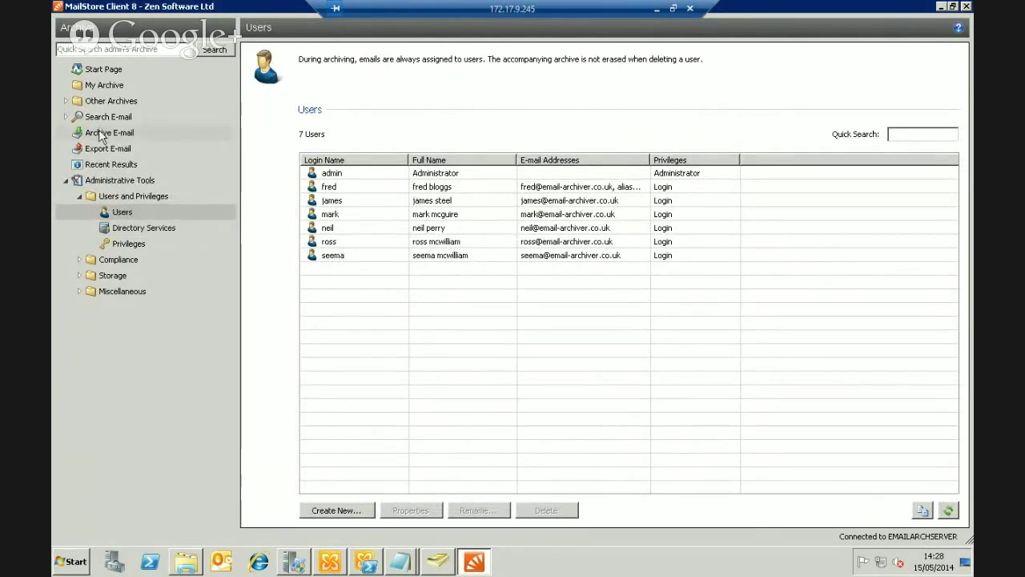
Return to the Start Page and open the Archive E-mail profiles page
click(93, 70)
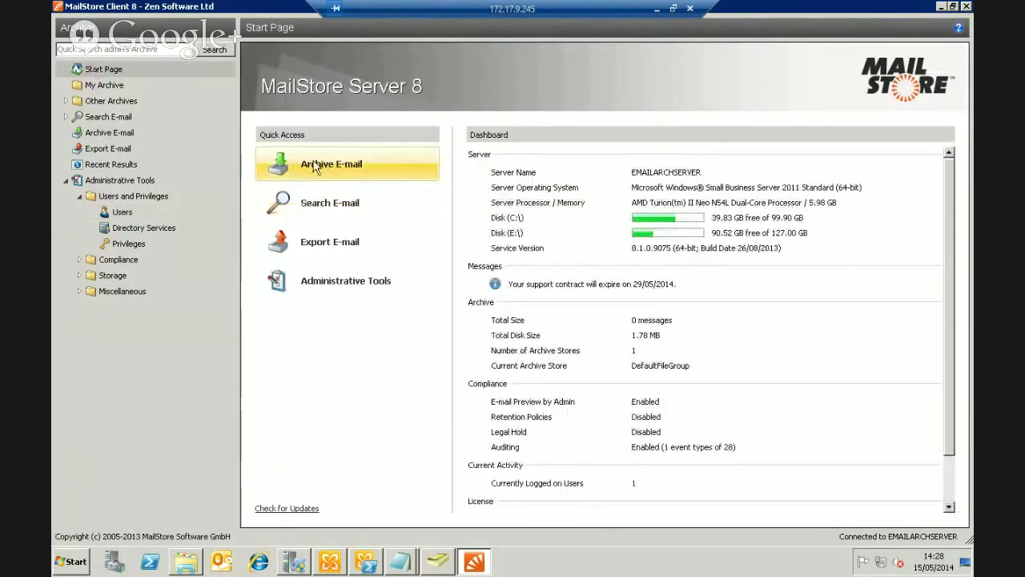
click(110, 135)
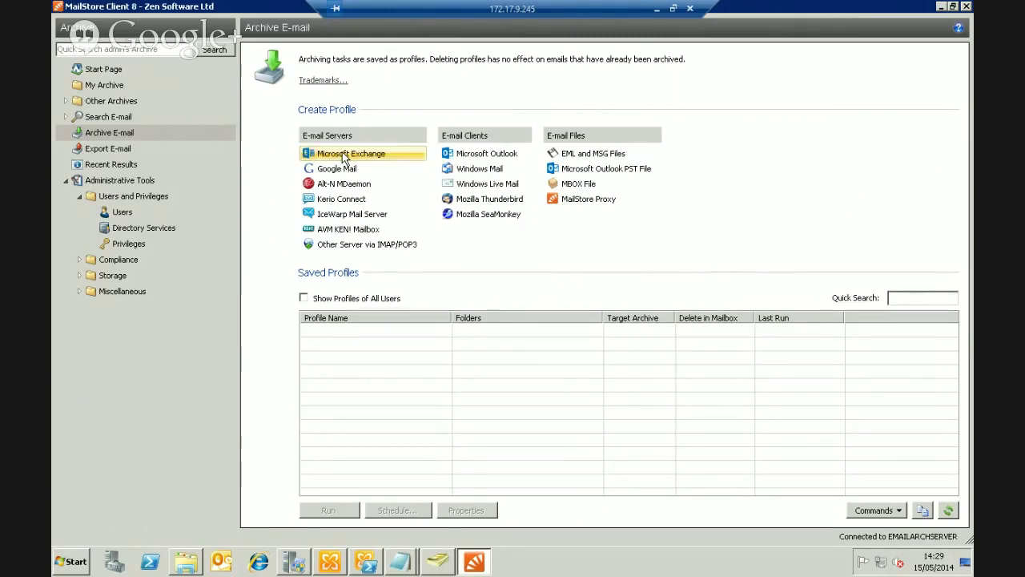
Start a Microsoft Exchange profile archiving in- and outbound e-mail automatically via journaling
click(344, 155)
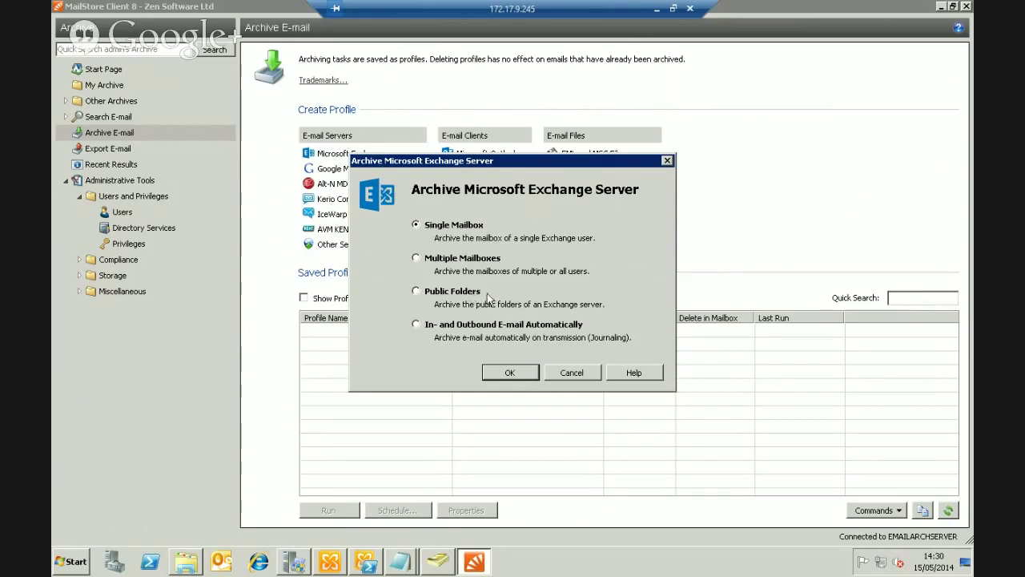
click(415, 324)
Confirm journaling, set access to HTTPS and ignore SSL warnings
click(511, 374)
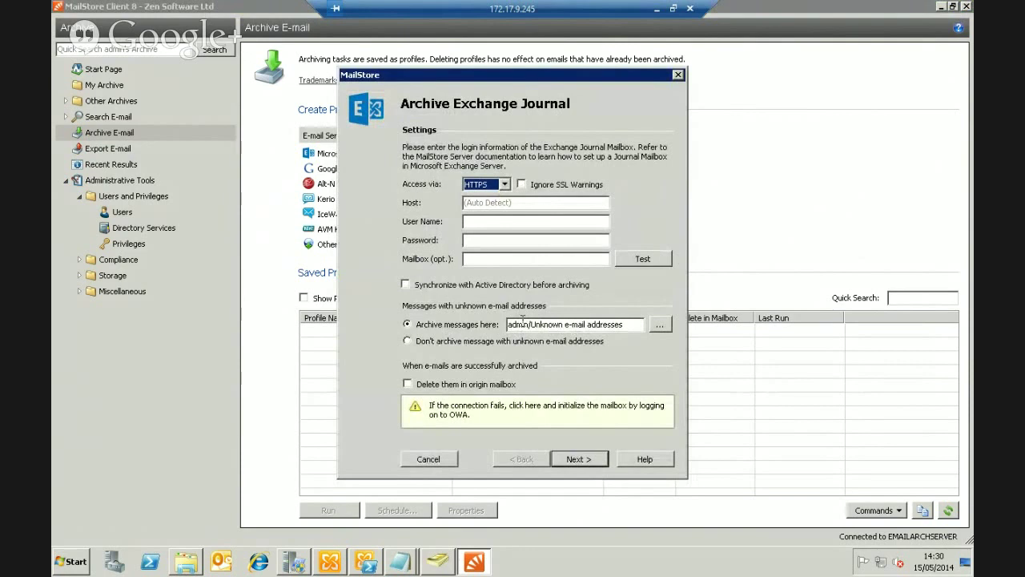
click(505, 184)
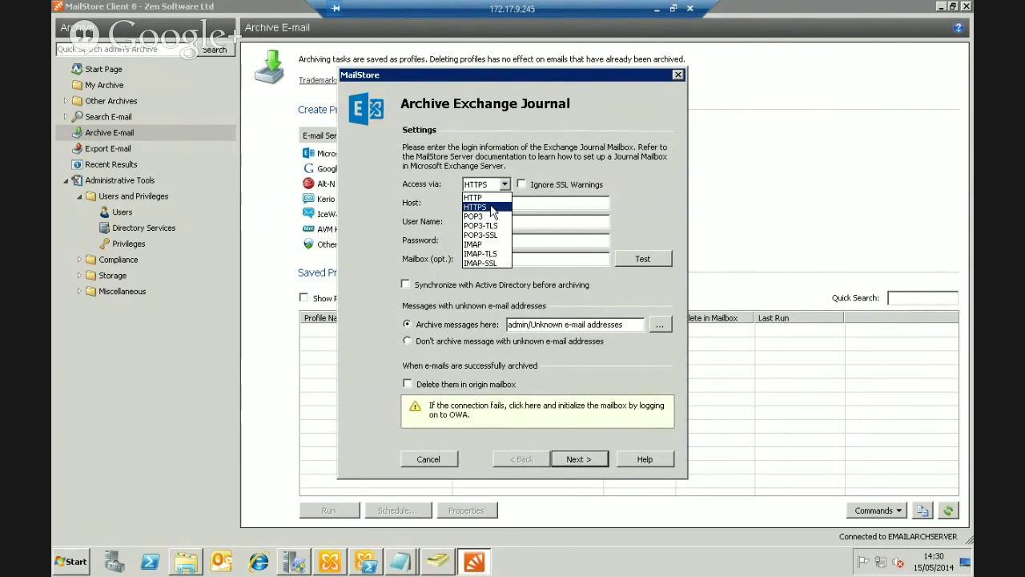
click(492, 210)
click(521, 184)
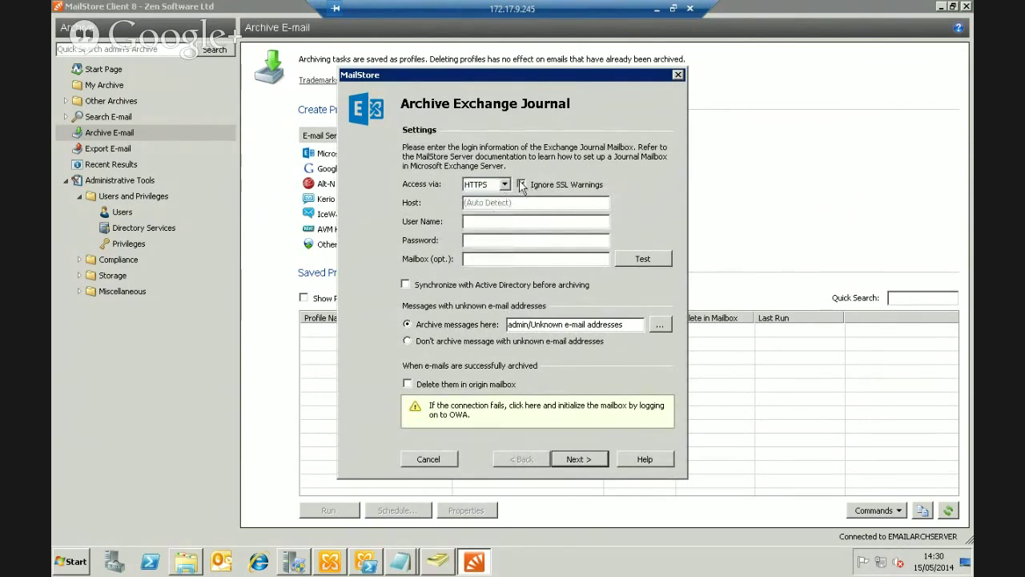
Enter host localhost and the journal mailbox user name and password, then test the connection successfully
click(522, 202)
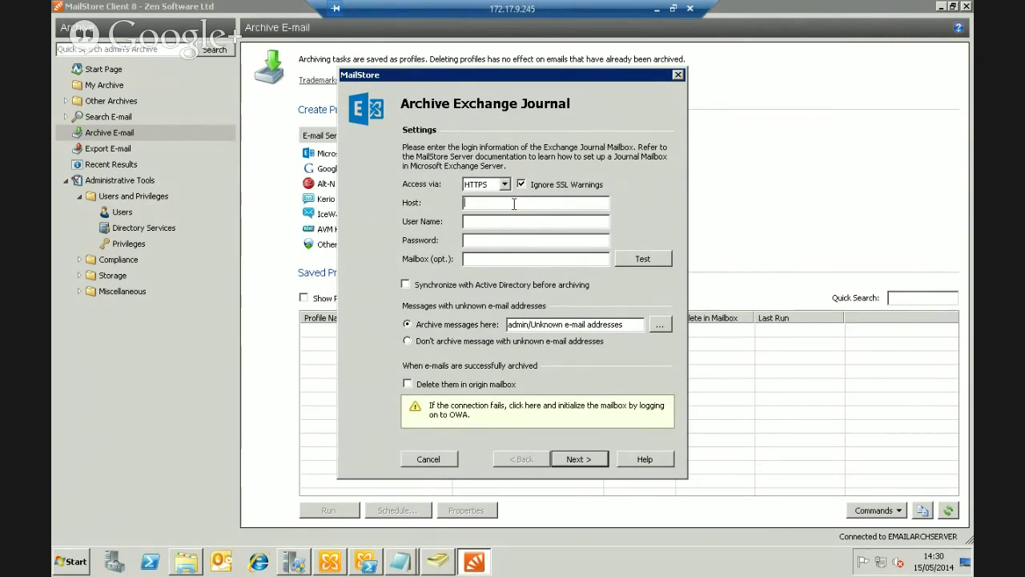
text(localhost)
click(480, 221)
text(mailstore)
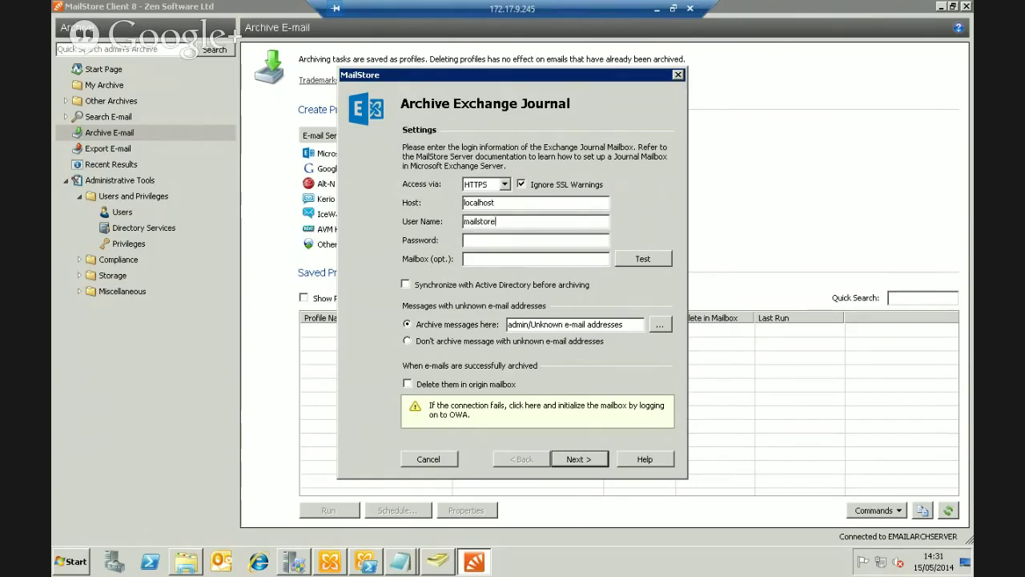
text(•••••••••)
click(488, 260)
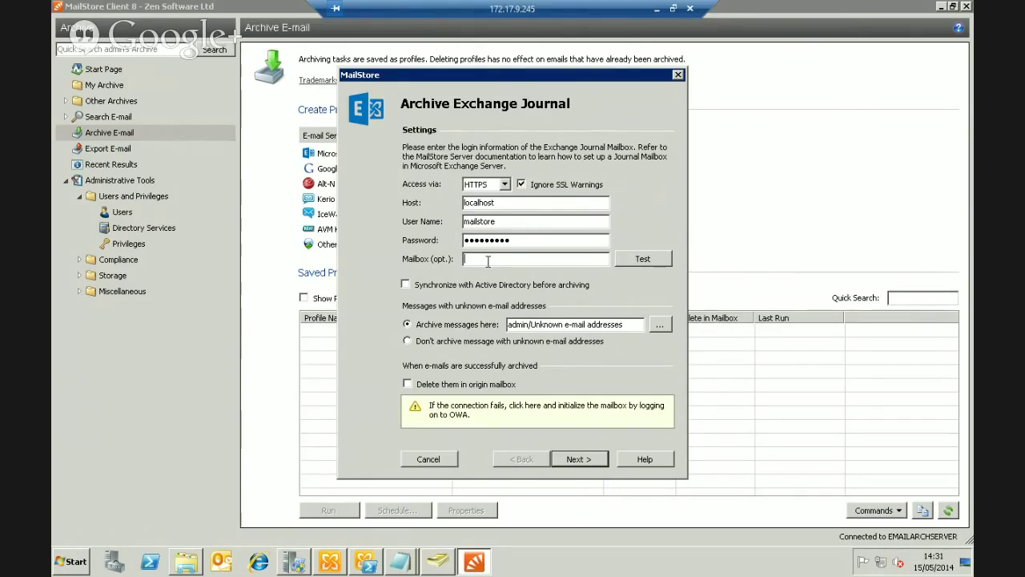
double_click(484, 221)
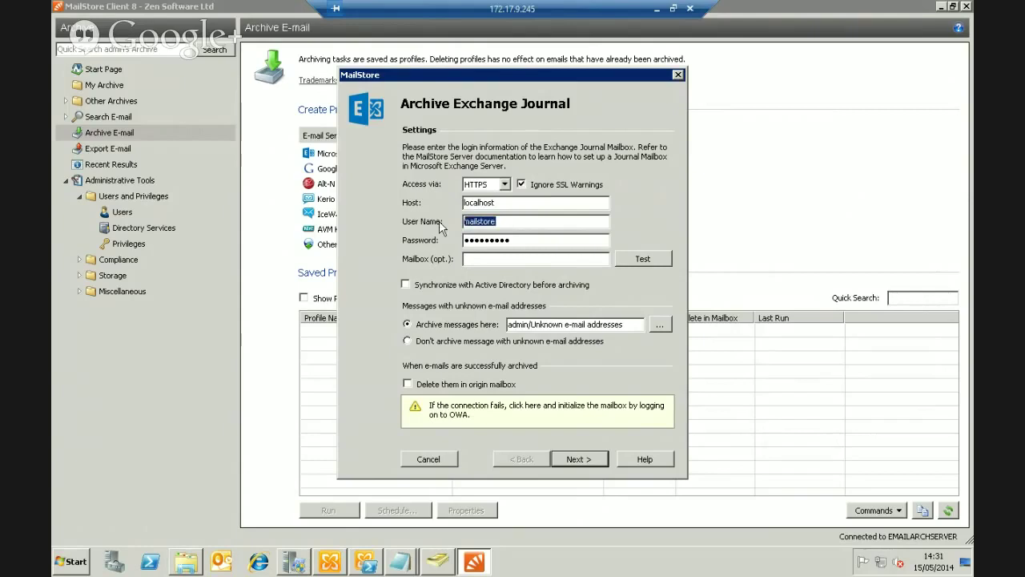
click(482, 258)
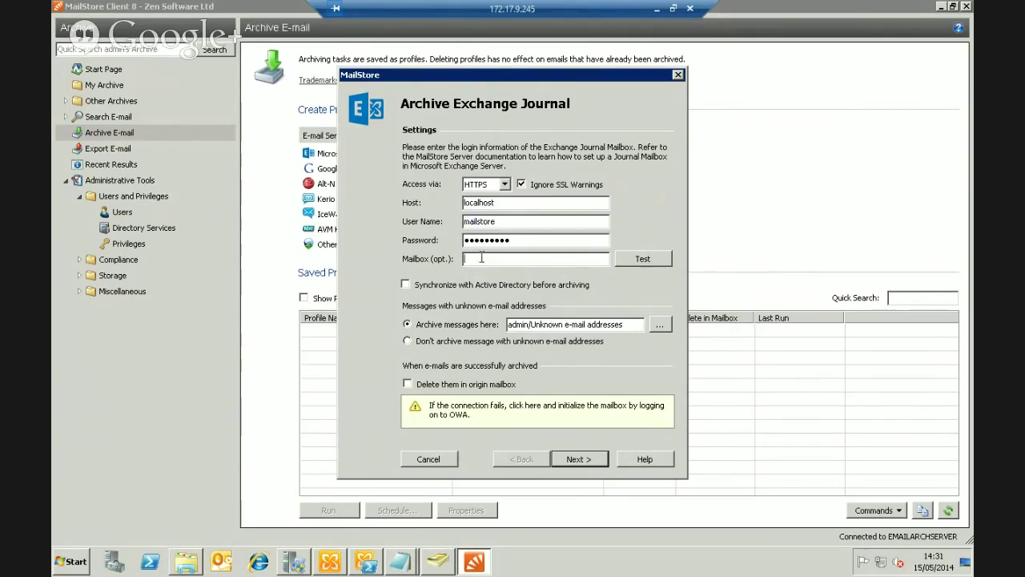
click(642, 259)
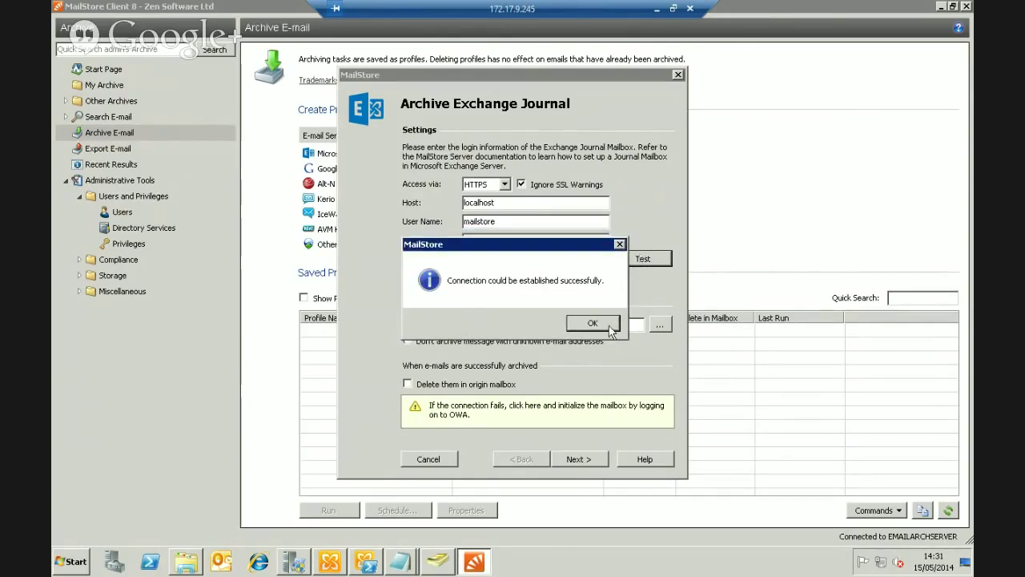
click(606, 328)
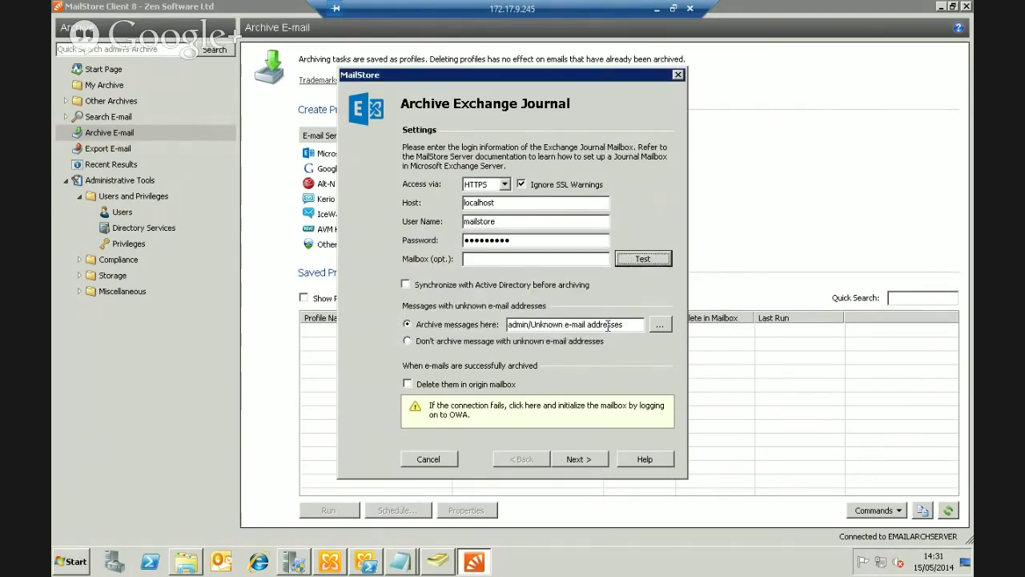
Enable Synchronize with Active Directory before archiving
click(406, 284)
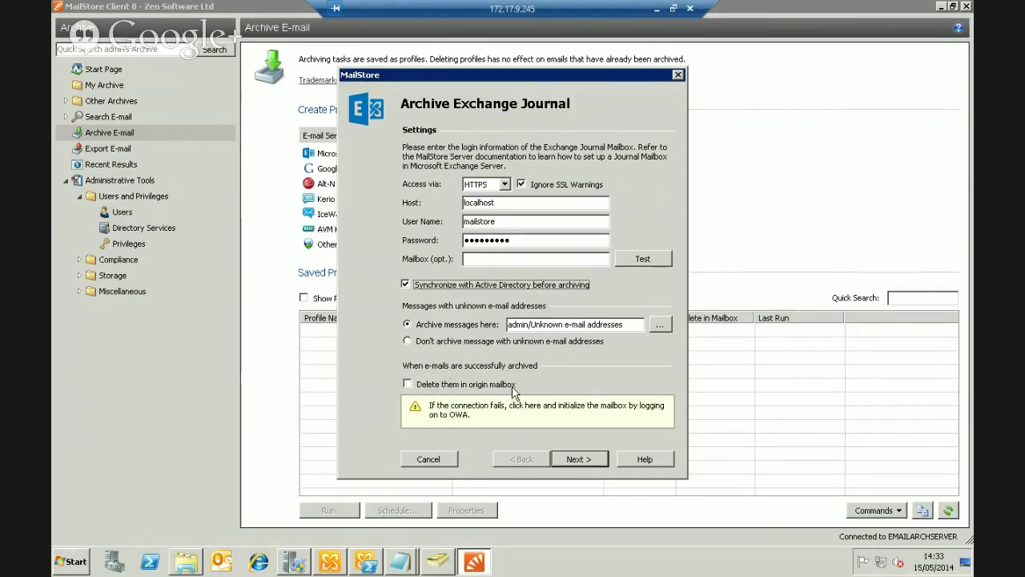
Set successfully archived e-mails to be deleted from the origin mailbox
click(408, 384)
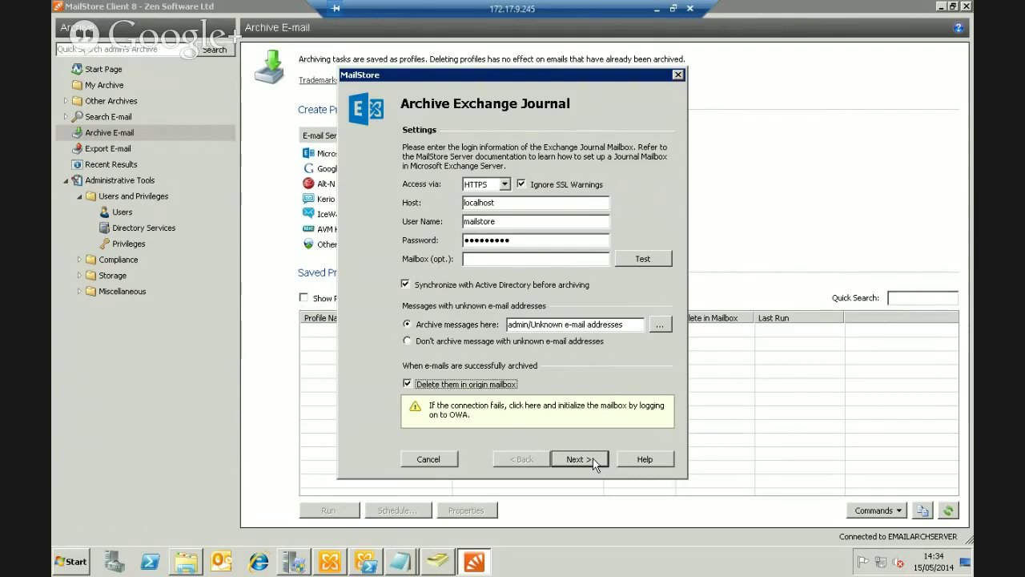
Finish the wizard, name the profile 'Journal mailstore via HTTPS', then save and run it
click(593, 461)
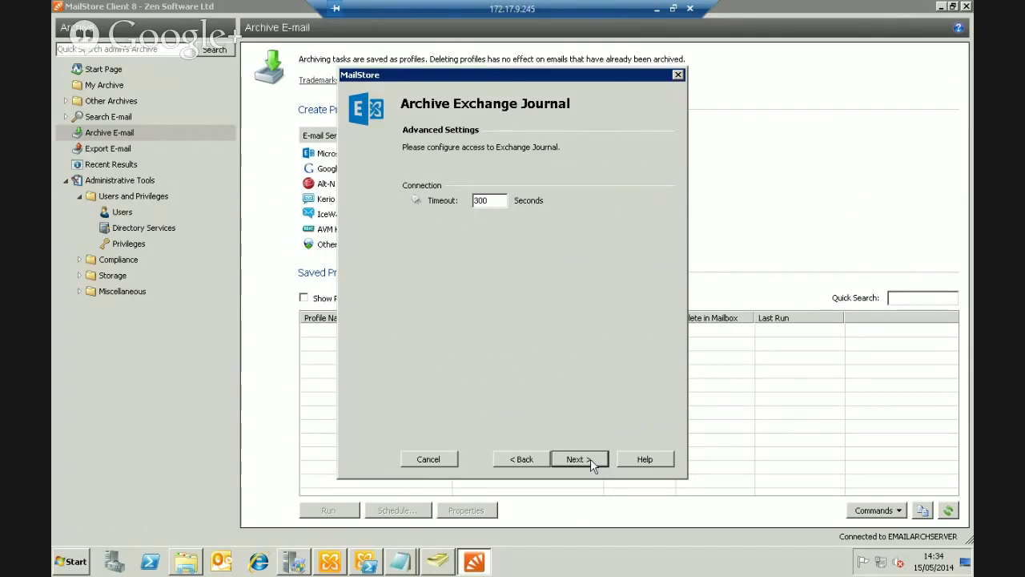
click(591, 462)
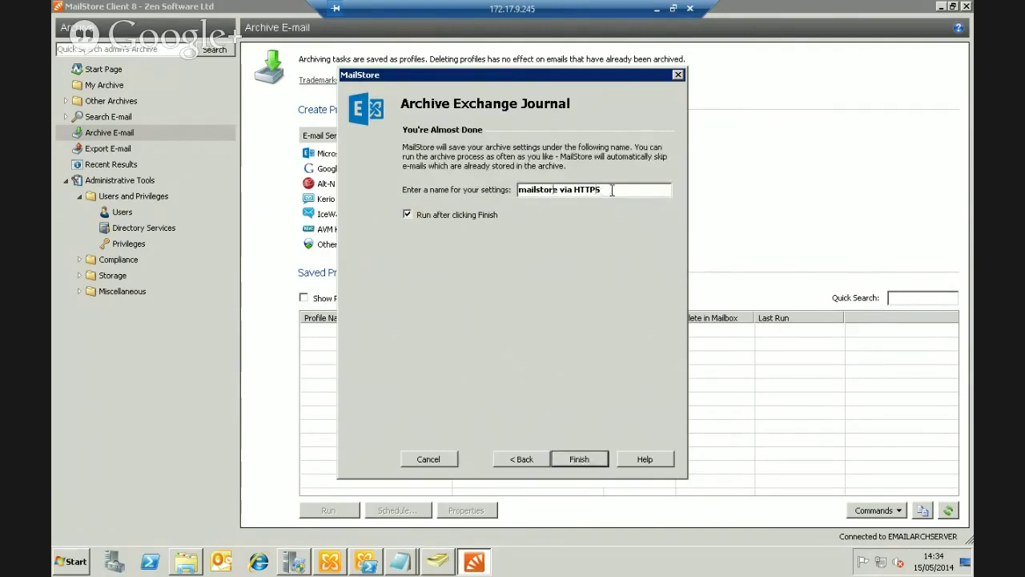
key(Home)
text(Journ)
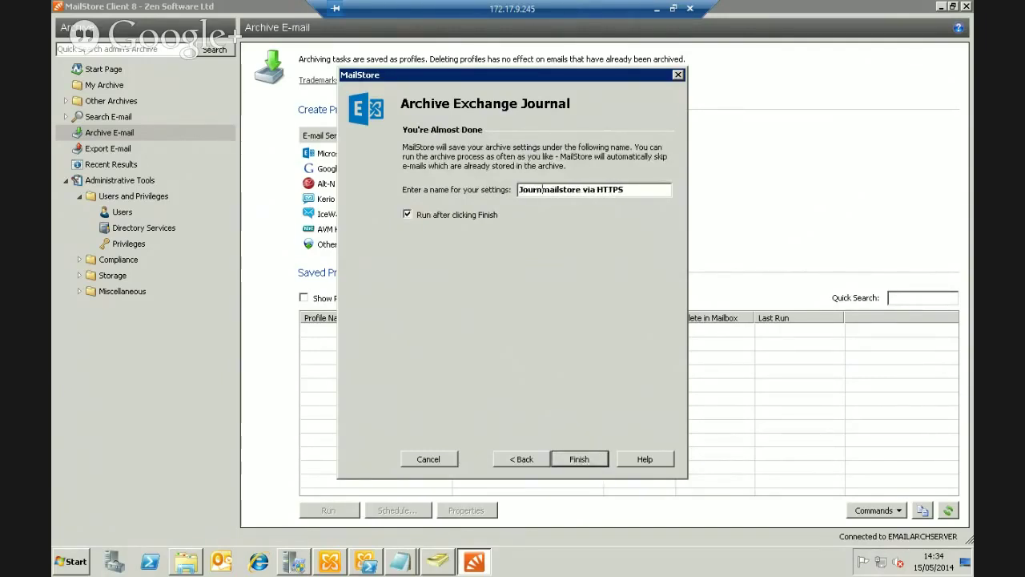
text(al)
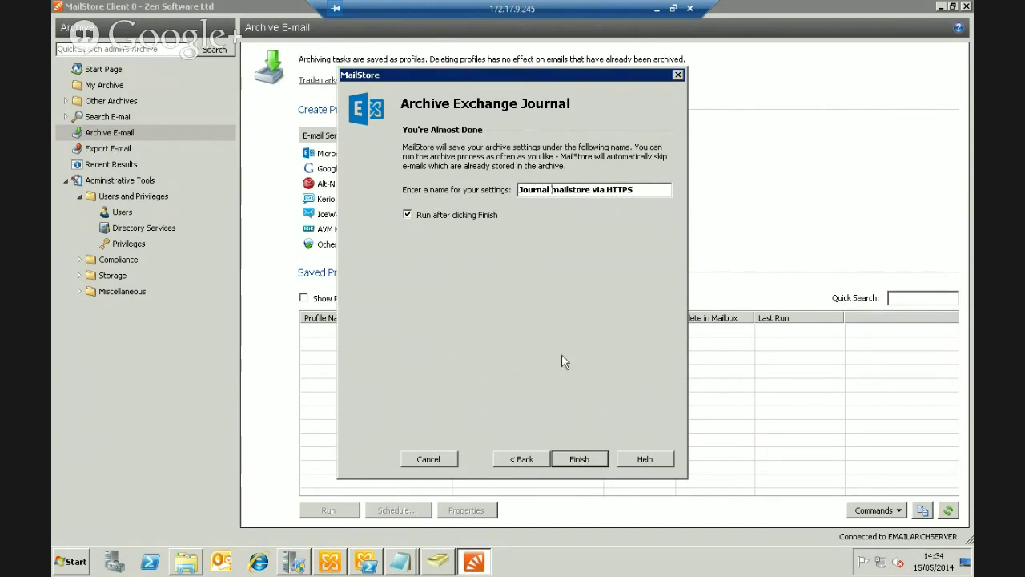
click(587, 461)
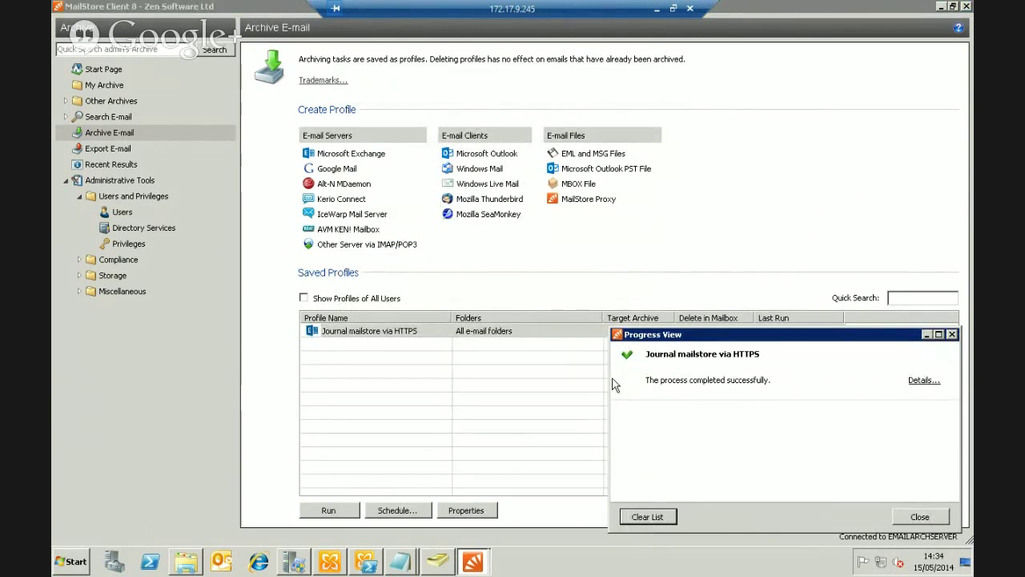
click(921, 516)
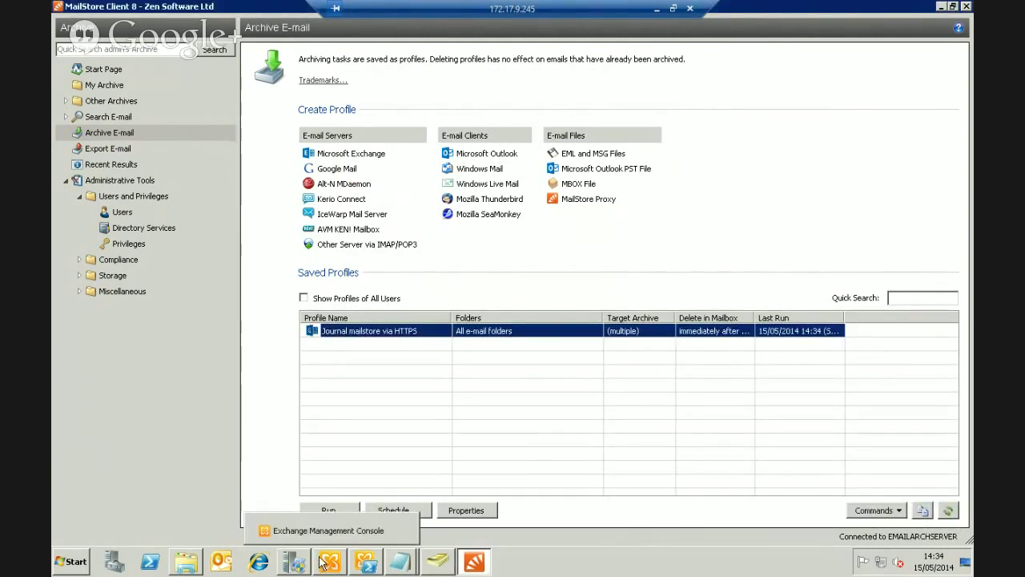
Launch Outlook with the default profile and send a colleague an e-mail with subject and body 'test'
click(227, 564)
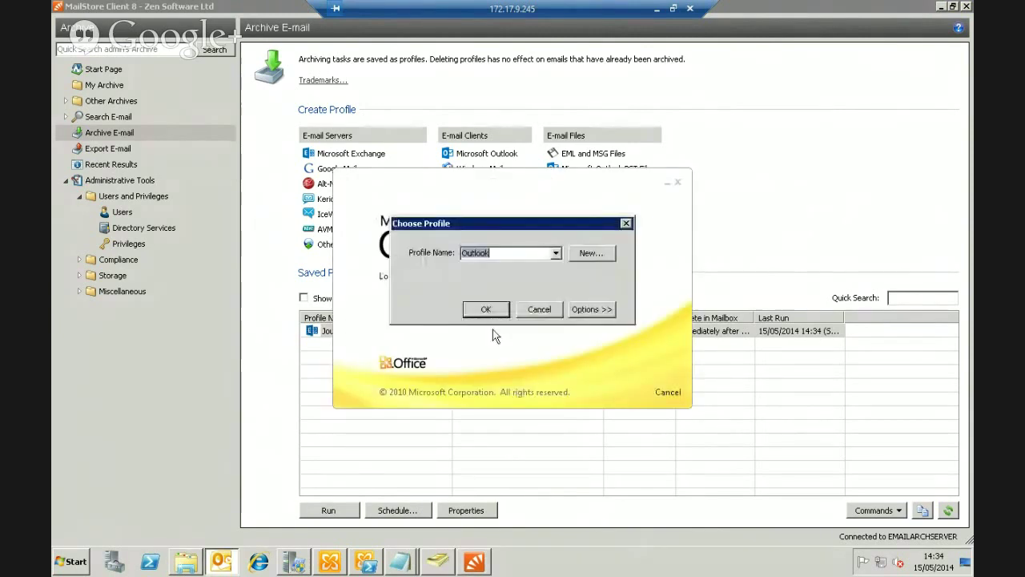
click(489, 310)
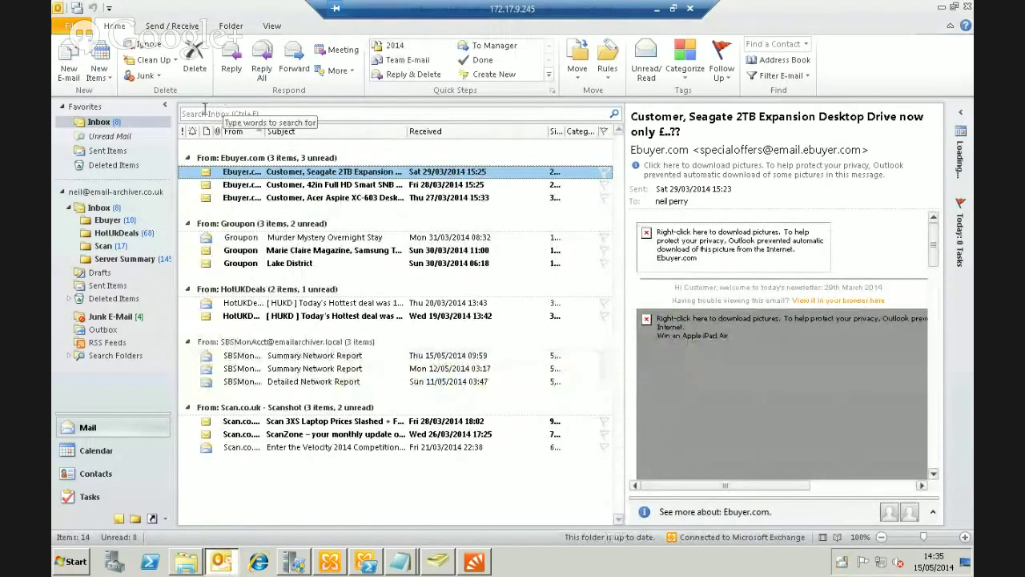
click(71, 60)
text(f)
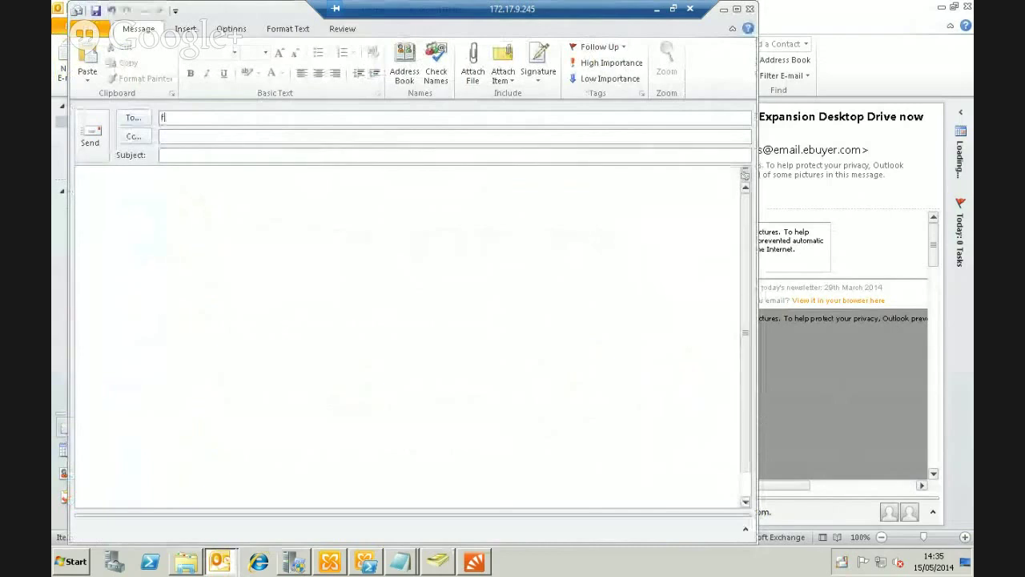
text(red)
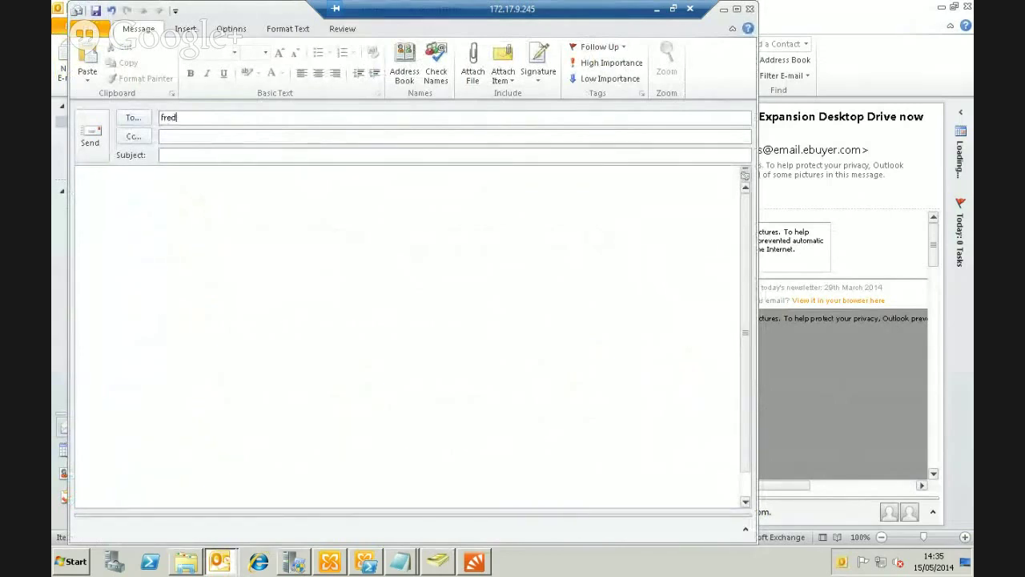
key(Tab)
key(Tab)
text(test)
click(309, 202)
text(test)
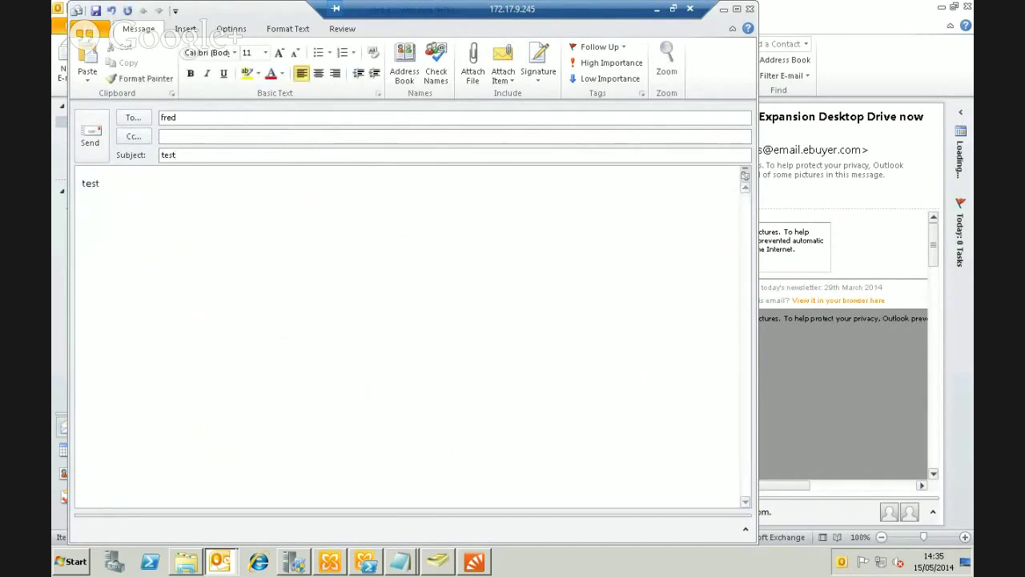
click(90, 136)
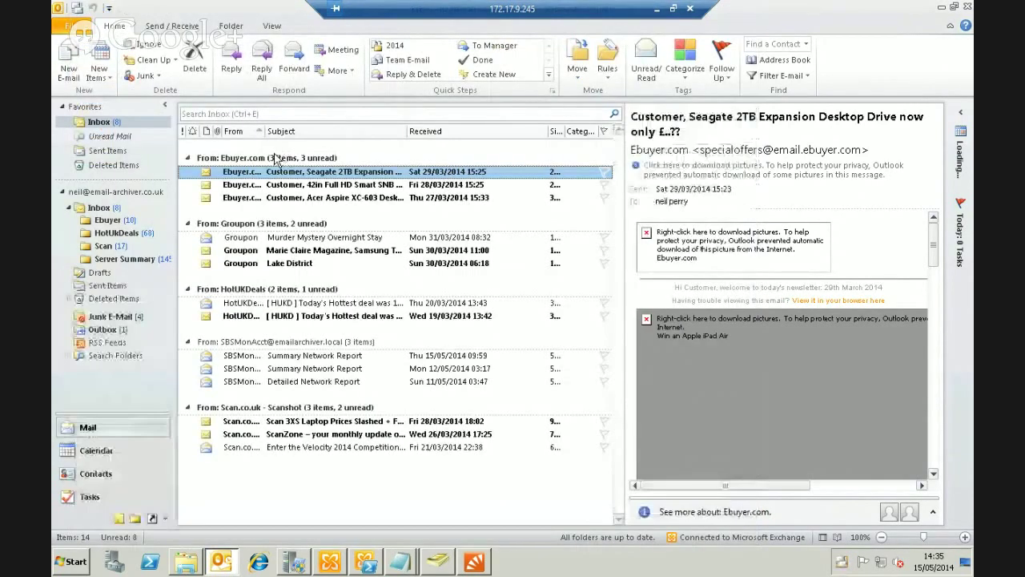
Back in MailStore, run the Journal mailstore via HTTPS profile and close its progress report
click(945, 8)
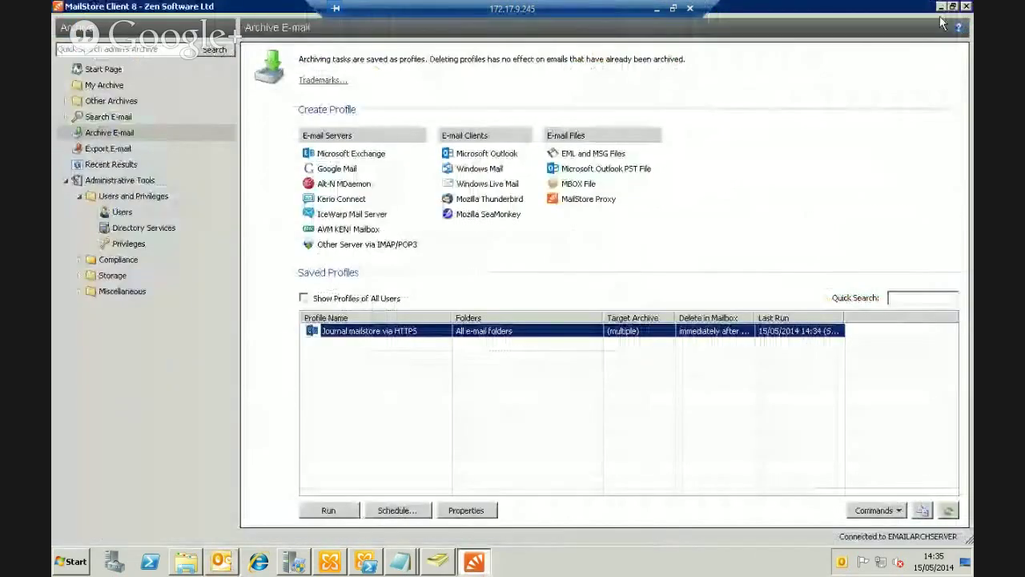
click(421, 332)
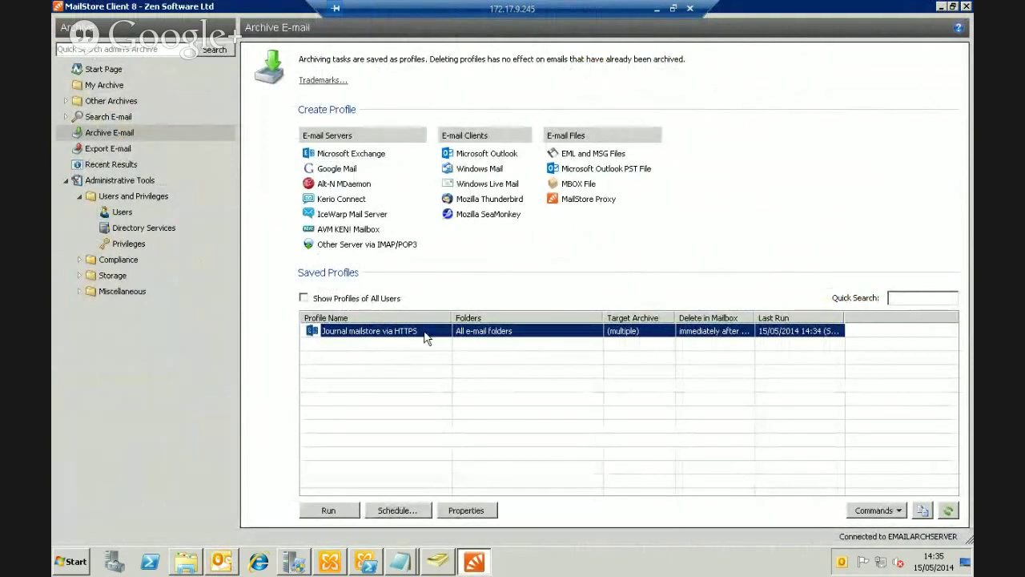
click(335, 514)
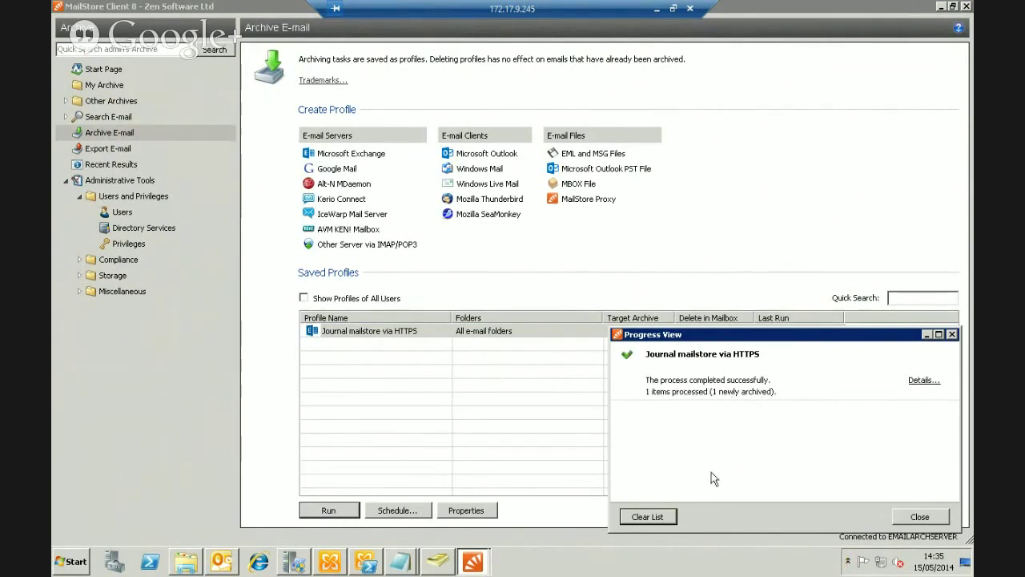
click(922, 518)
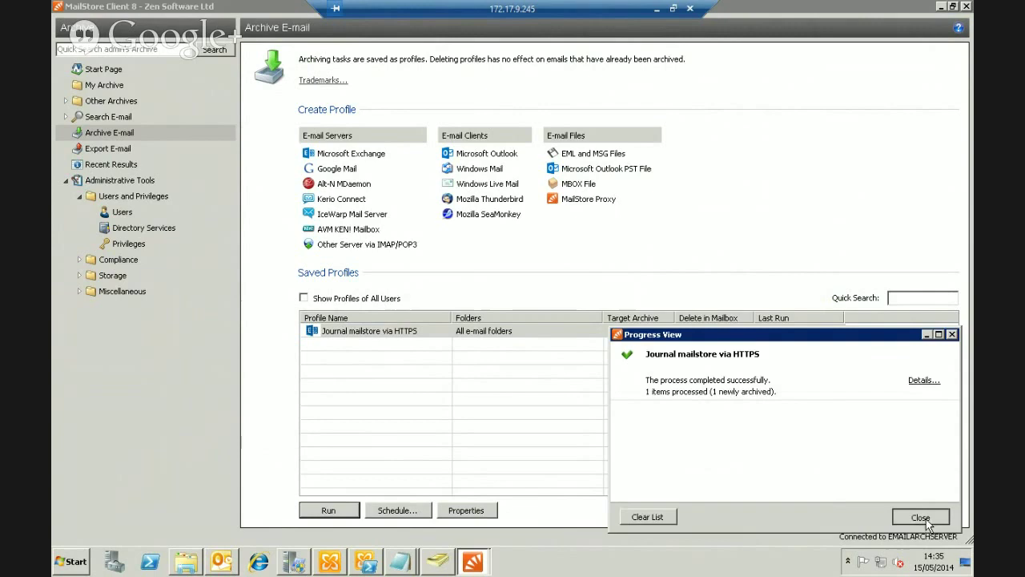
Under Other Archives, read the test message in the sender's Journal Outgoing and recipient's Journal Incoming folders
click(87, 89)
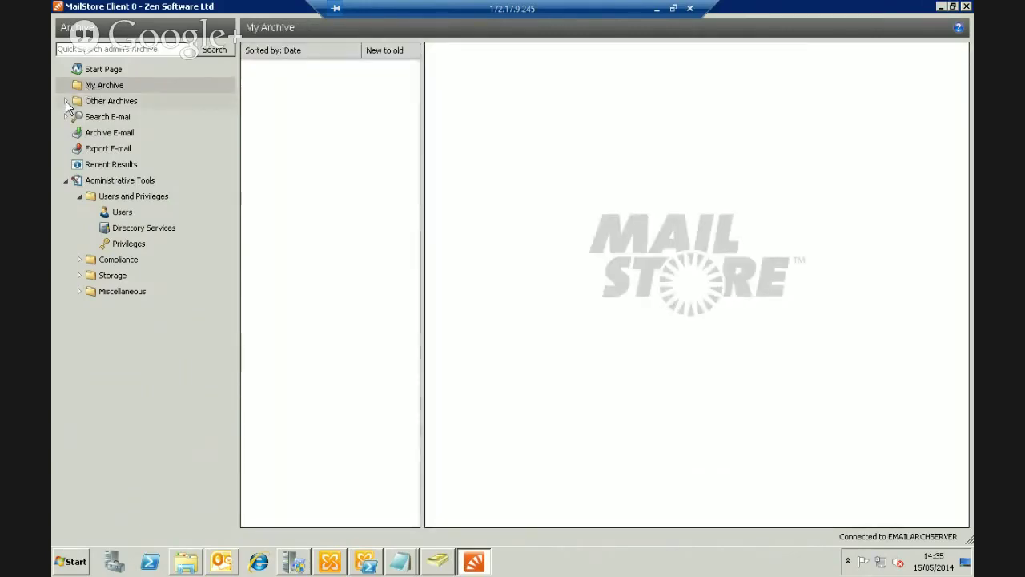
click(65, 101)
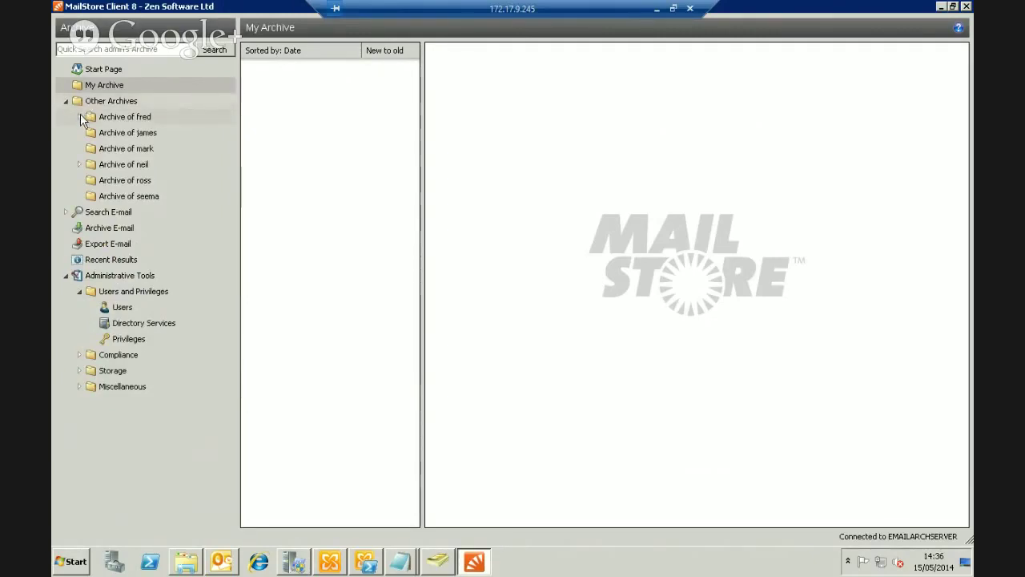
click(80, 166)
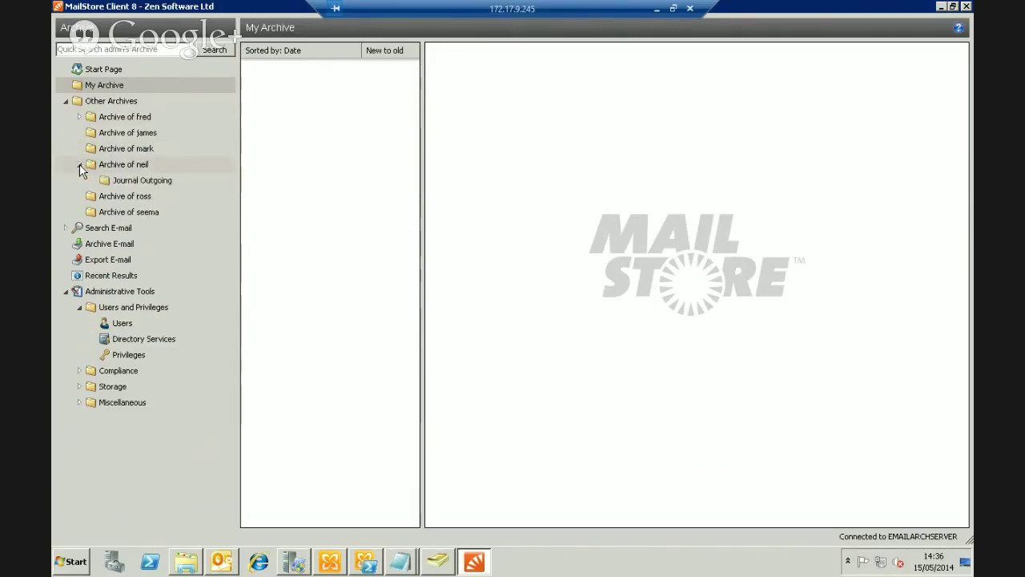
click(124, 181)
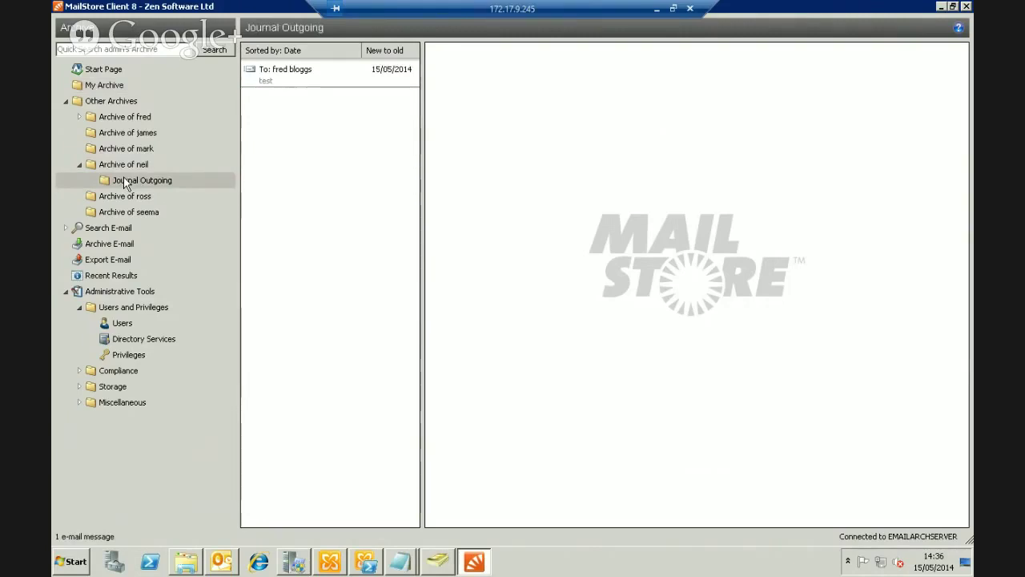
click(286, 70)
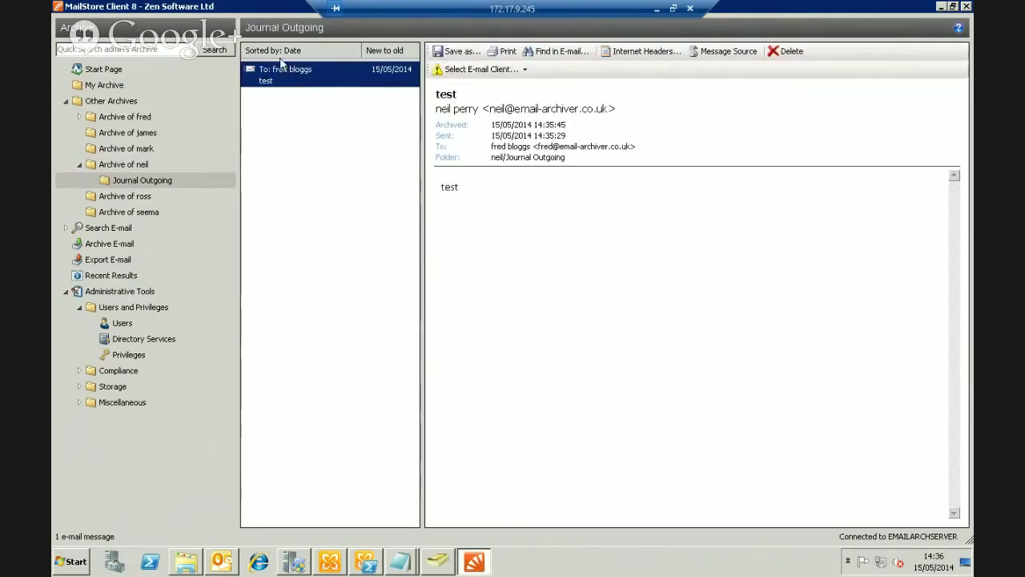
click(81, 117)
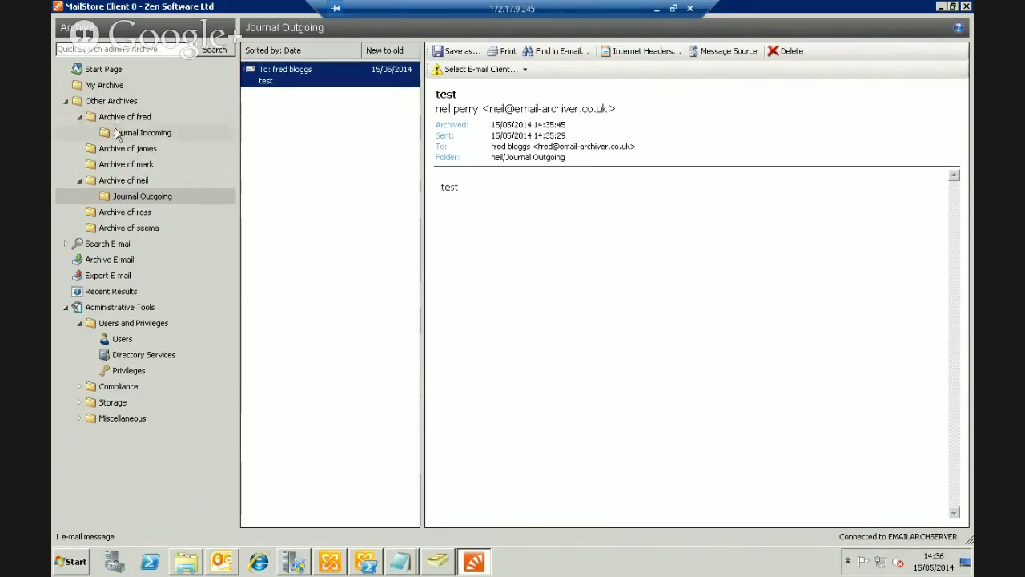
click(263, 72)
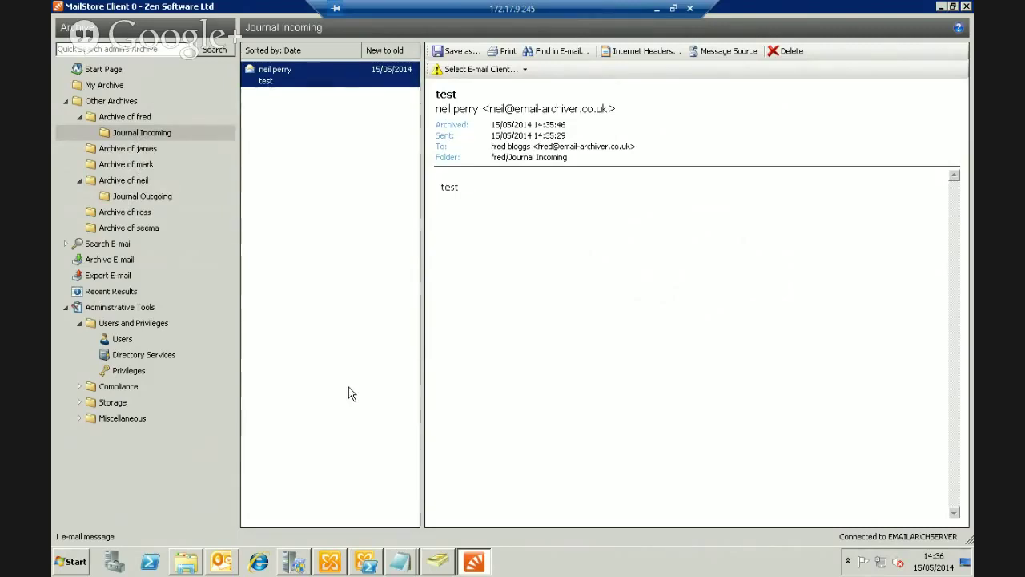
Return to Archive E-mail, select the Journal mailstore via HTTPS profile and open its Schedule settings
click(99, 263)
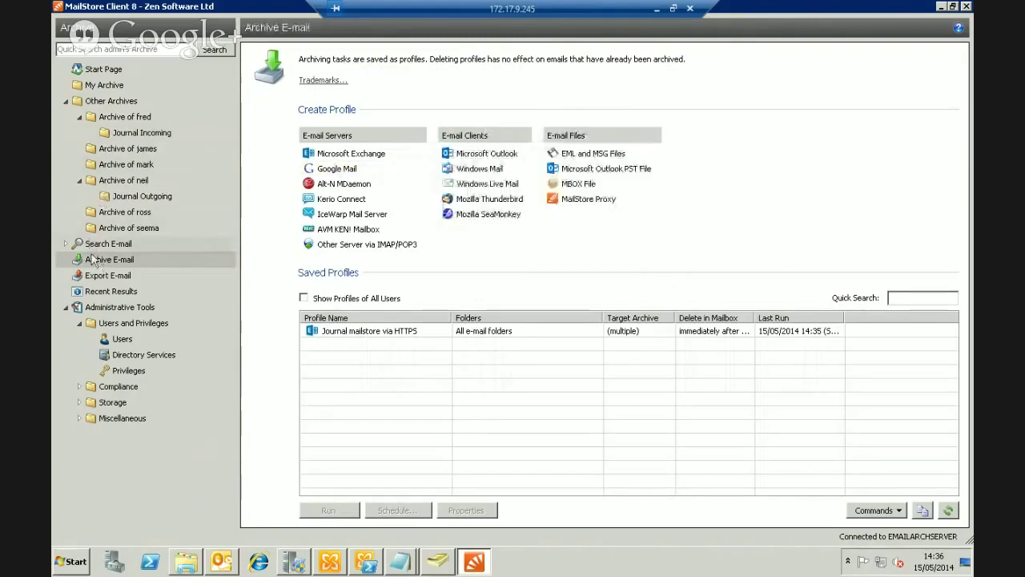
click(347, 331)
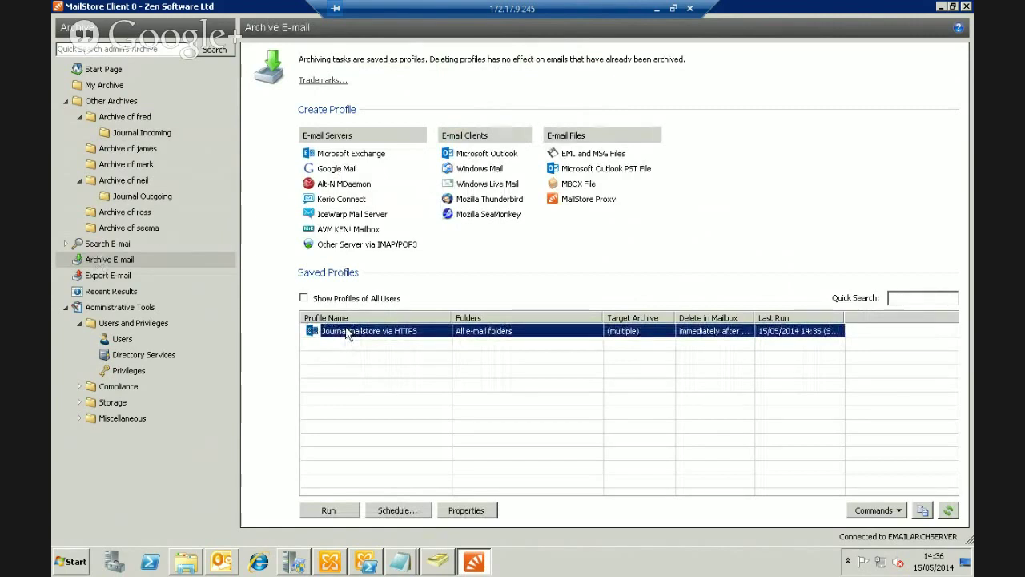
click(405, 510)
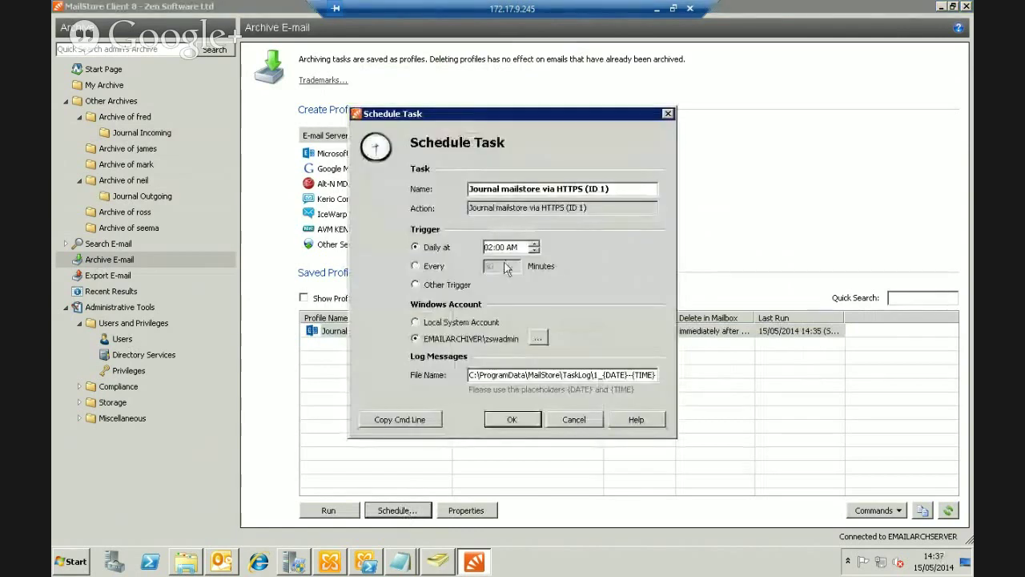
Schedule the task every 5 minutes under the local system account; saving fails with 'Access is denied'
click(430, 268)
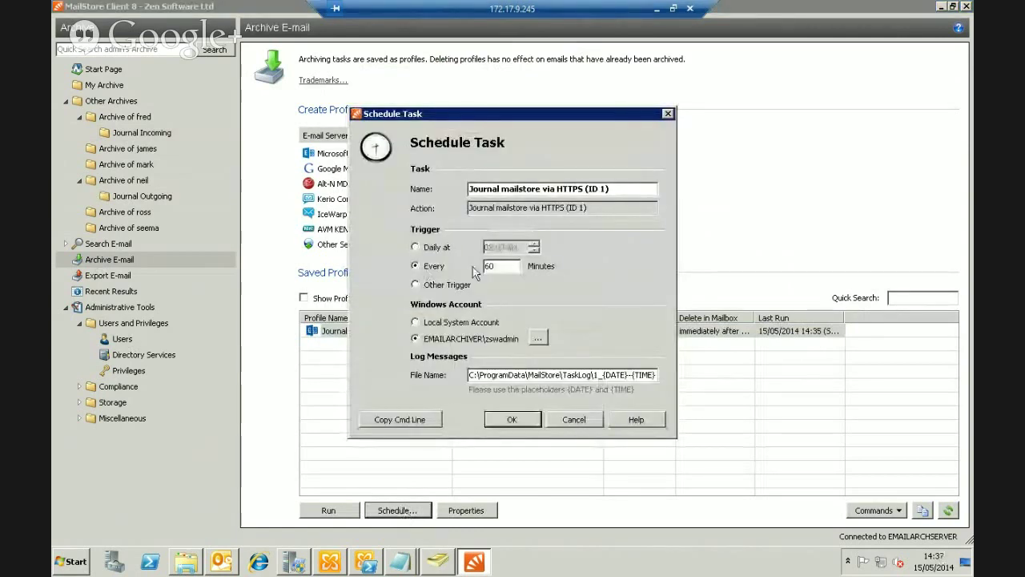
key(Tab)
text(5)
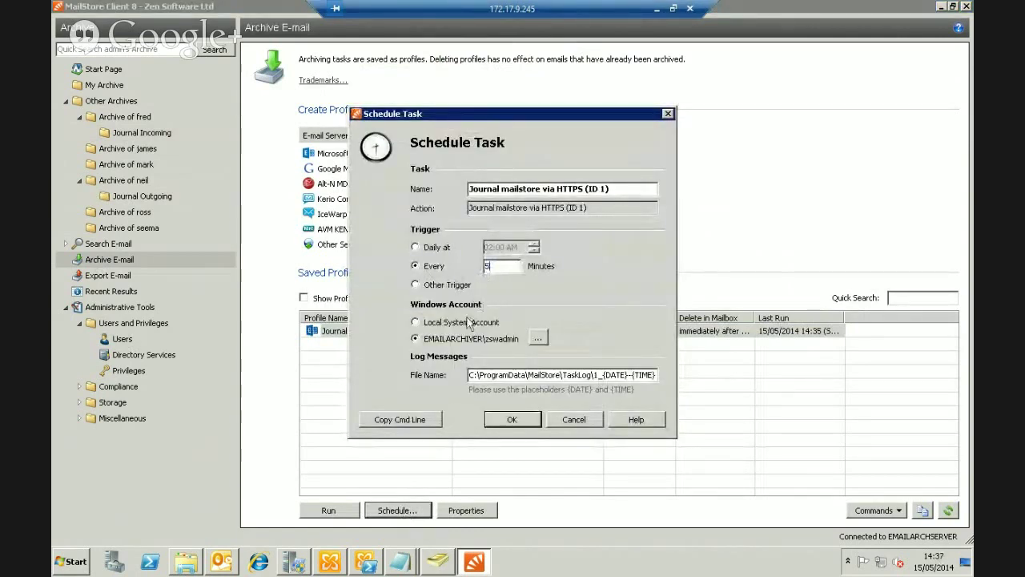
click(465, 322)
click(513, 422)
click(555, 323)
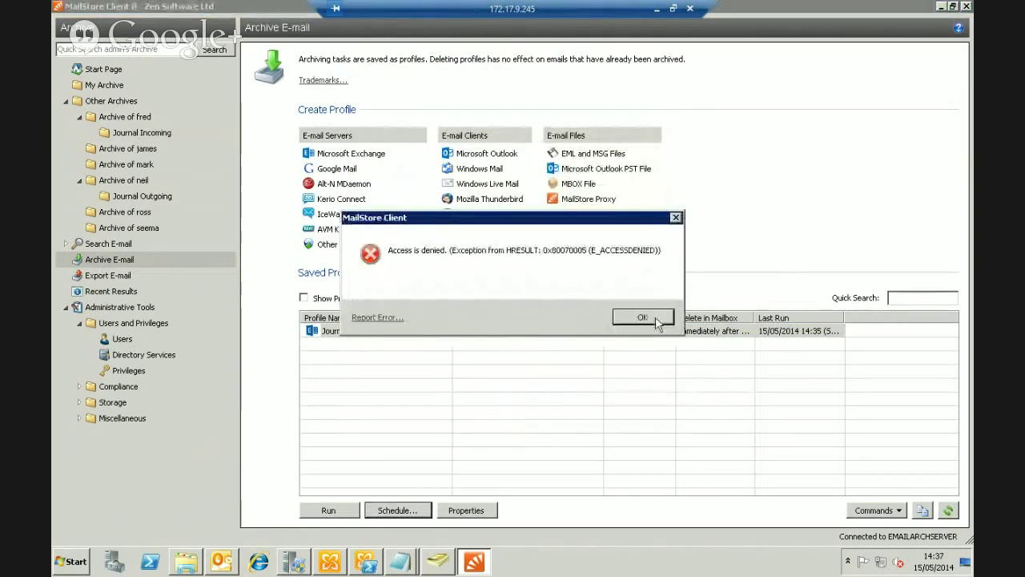
click(655, 317)
Retry the every-5-minutes schedule under the admin Windows account with its credentials
click(447, 340)
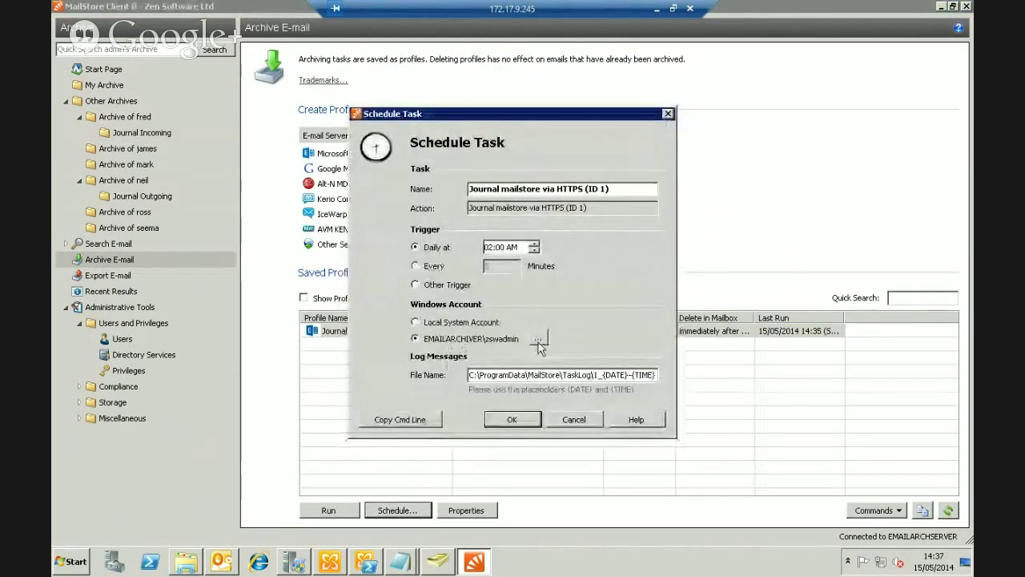
click(433, 267)
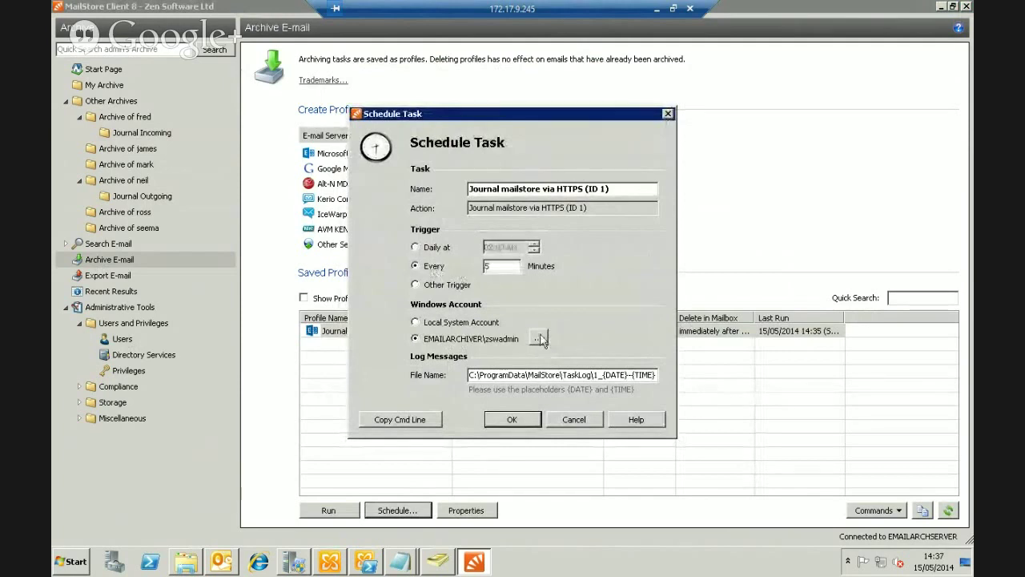
click(538, 338)
click(549, 314)
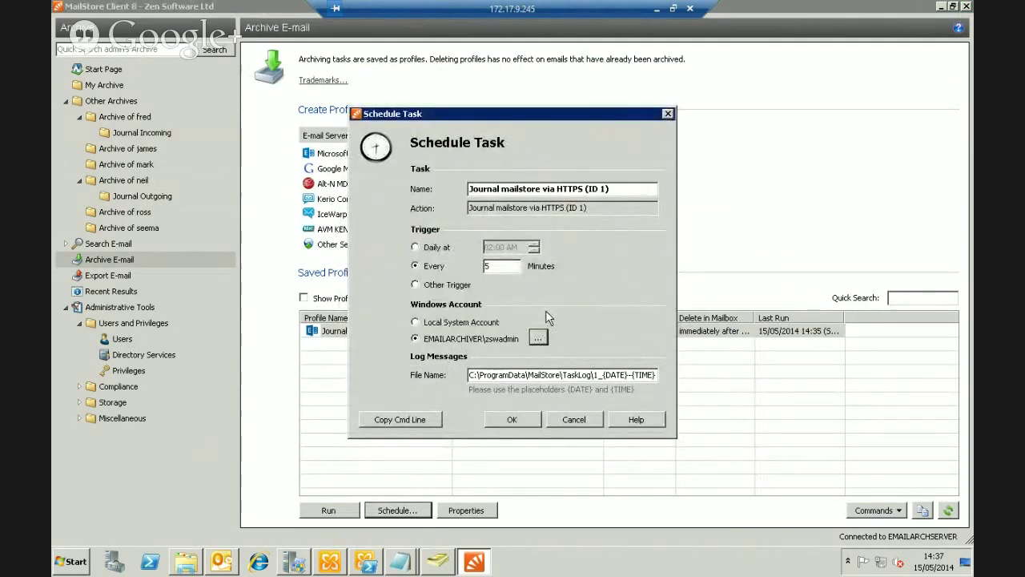
click(512, 419)
Acknowledge the warning and enter the admin account password to save the schedule
click(569, 323)
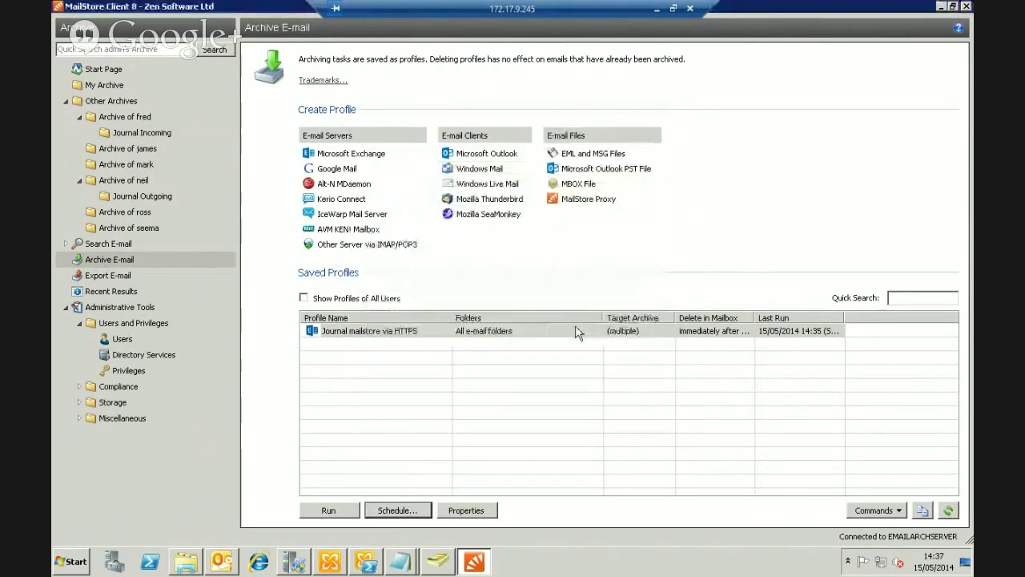
text(••)
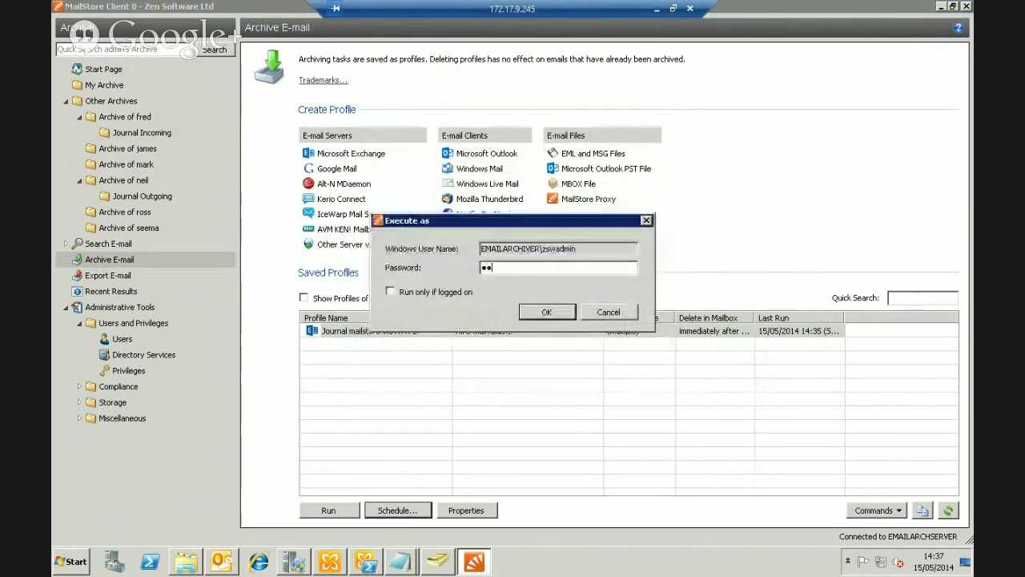
text(••••••)
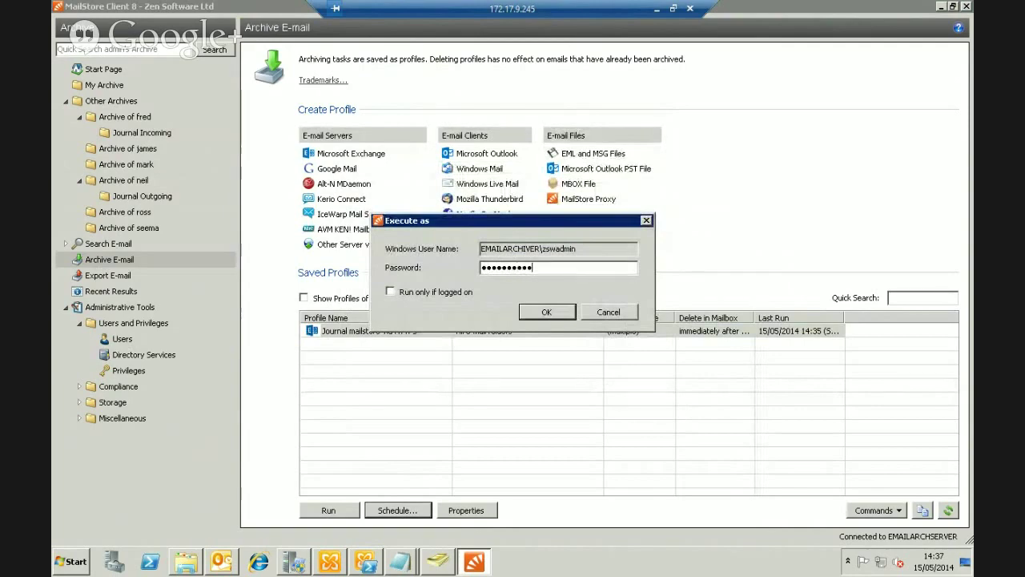
key(Return)
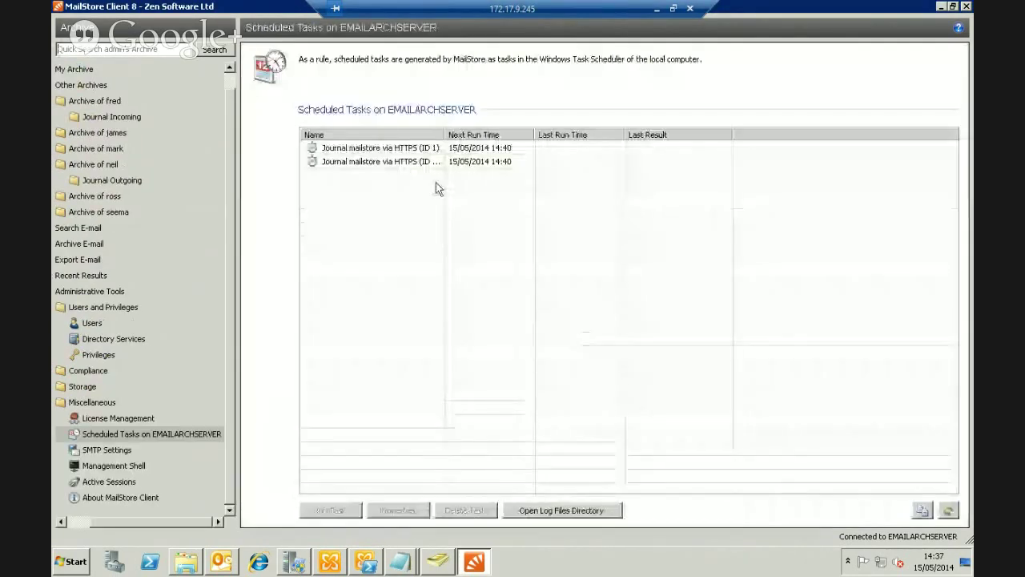
Delete the duplicate scheduled journal task, keeping one, and return to Archive E-mail
click(422, 162)
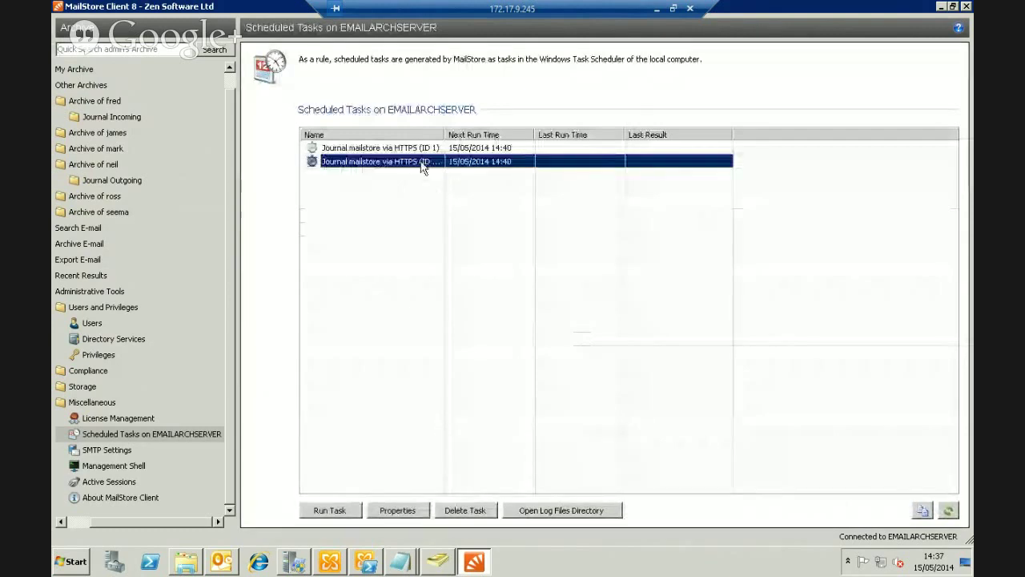
click(458, 512)
key(Return)
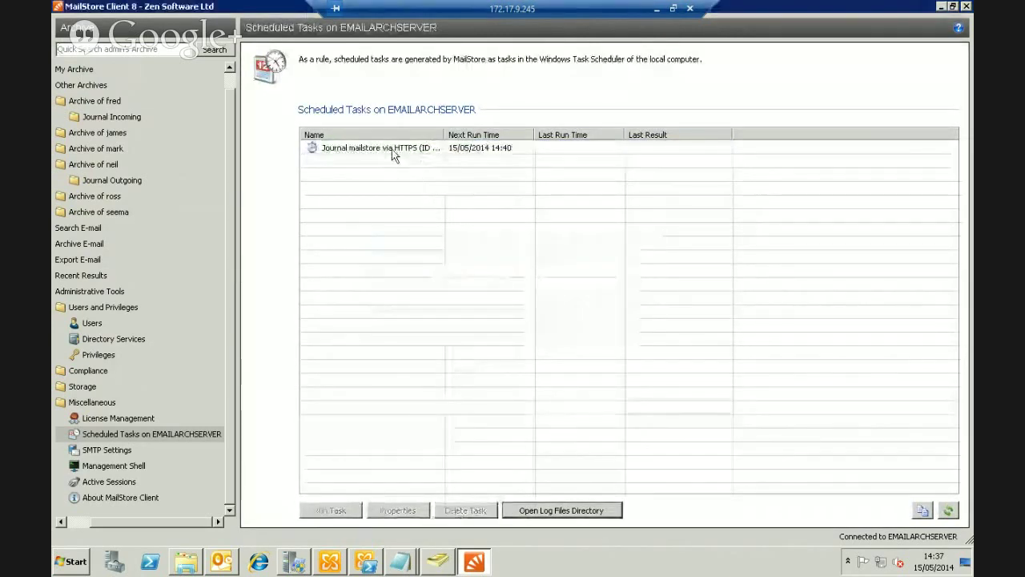
click(393, 151)
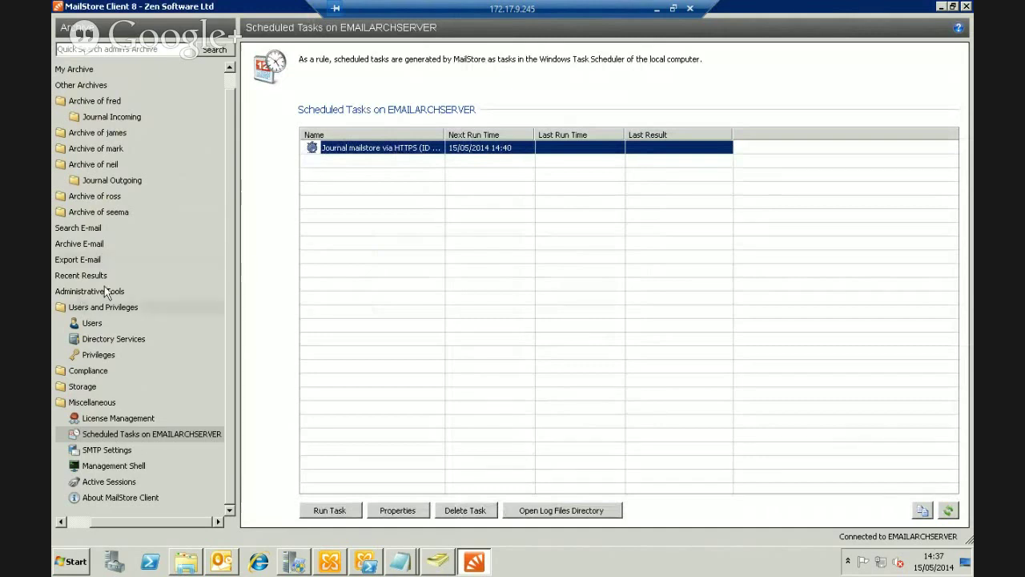
click(94, 245)
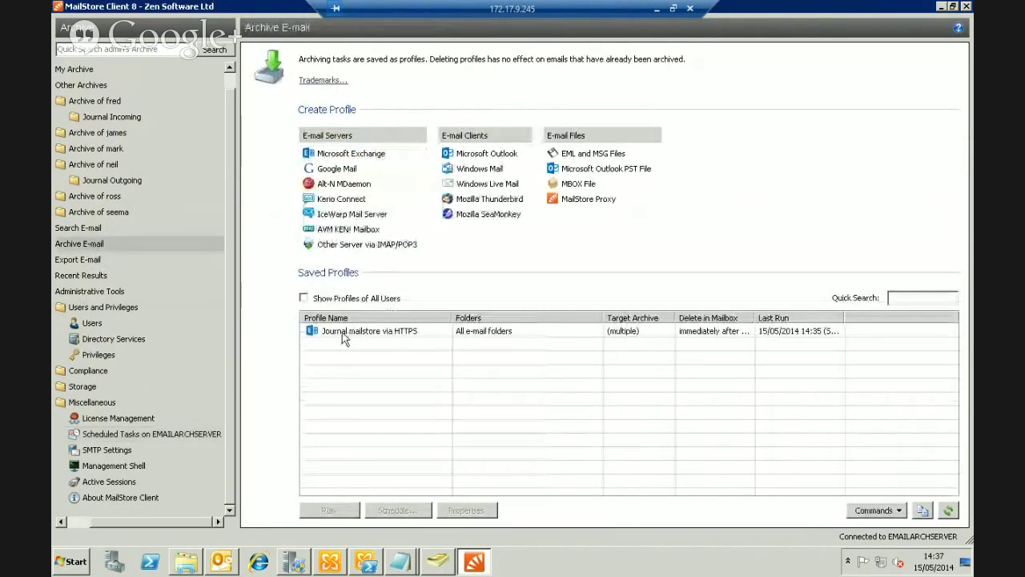
Create a new Microsoft Exchange archiving profile of type Multiple Mailboxes
click(343, 332)
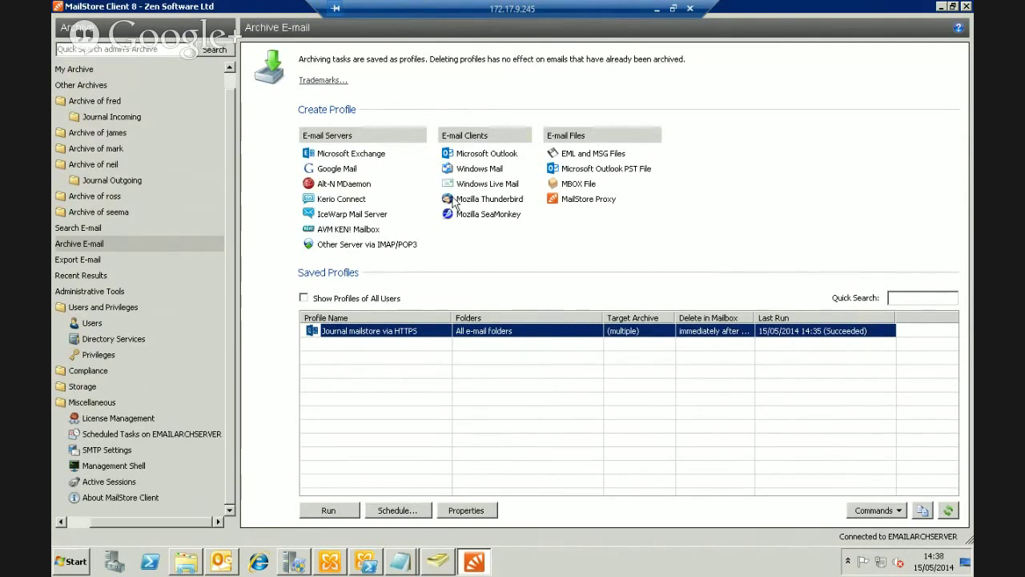
click(354, 158)
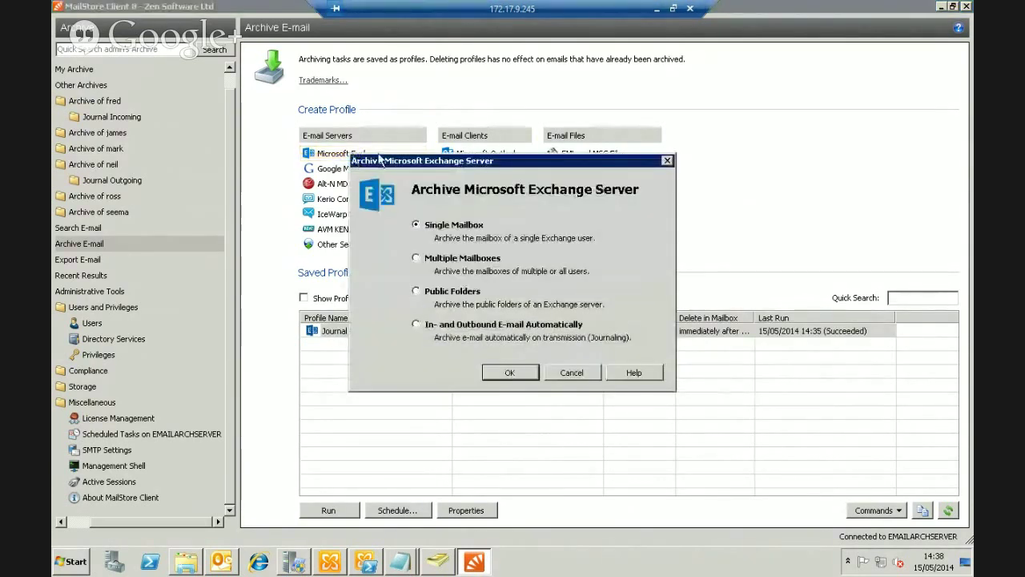
click(417, 258)
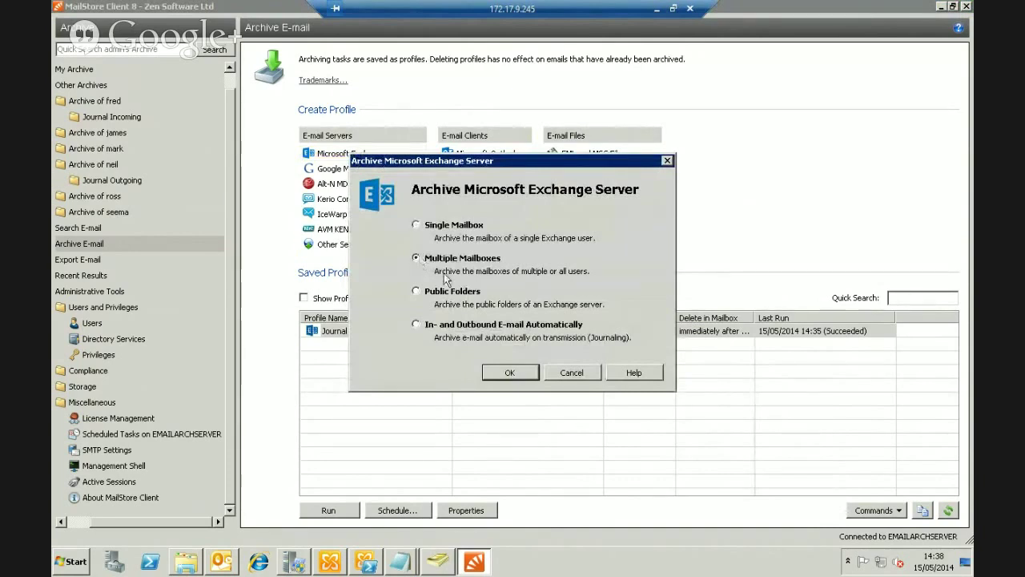
click(508, 374)
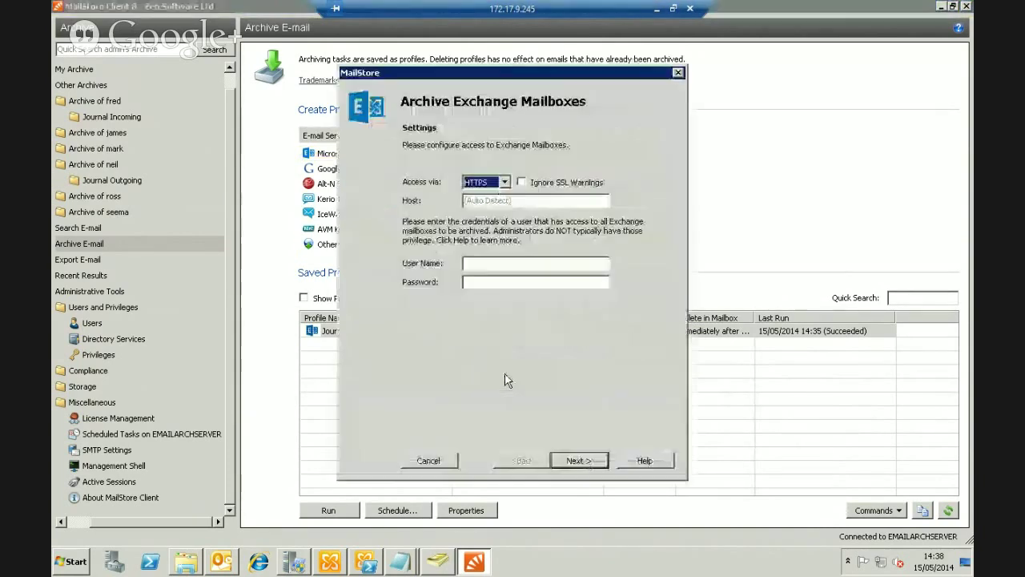
Connect via HTTPS to host localhost, ignoring SSL warnings, using the service account's user name and password
click(521, 183)
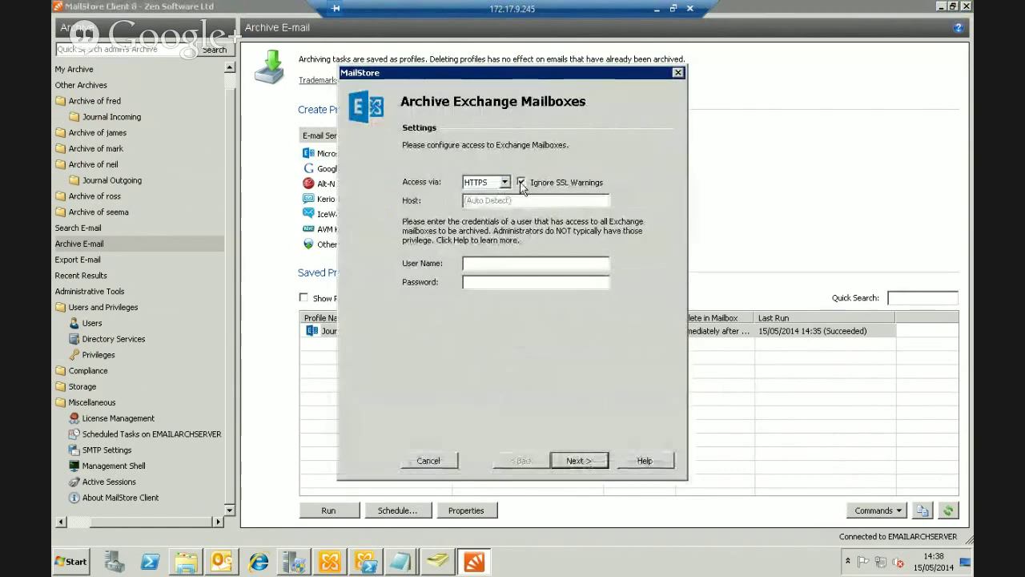
click(515, 201)
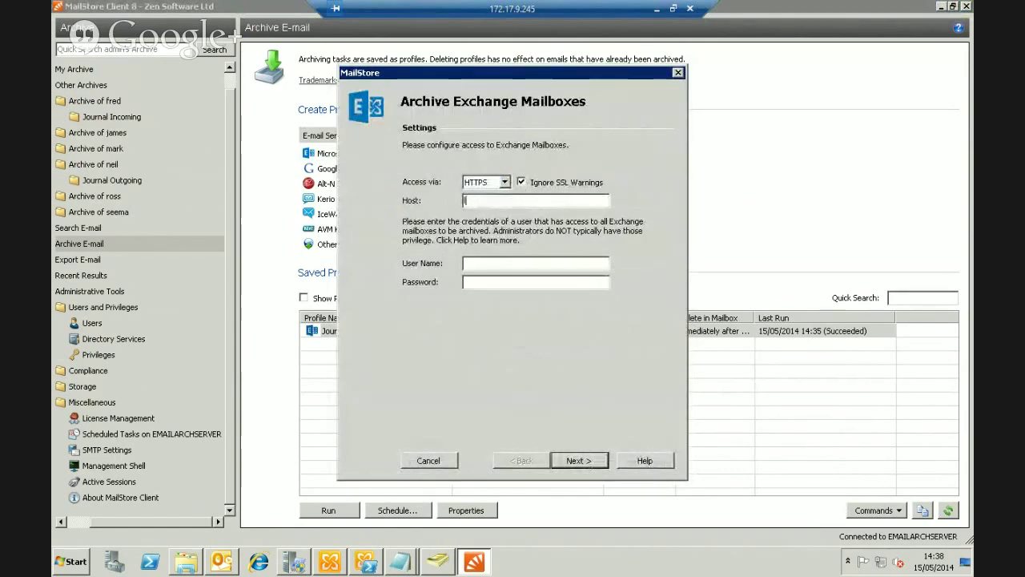
text(localhost)
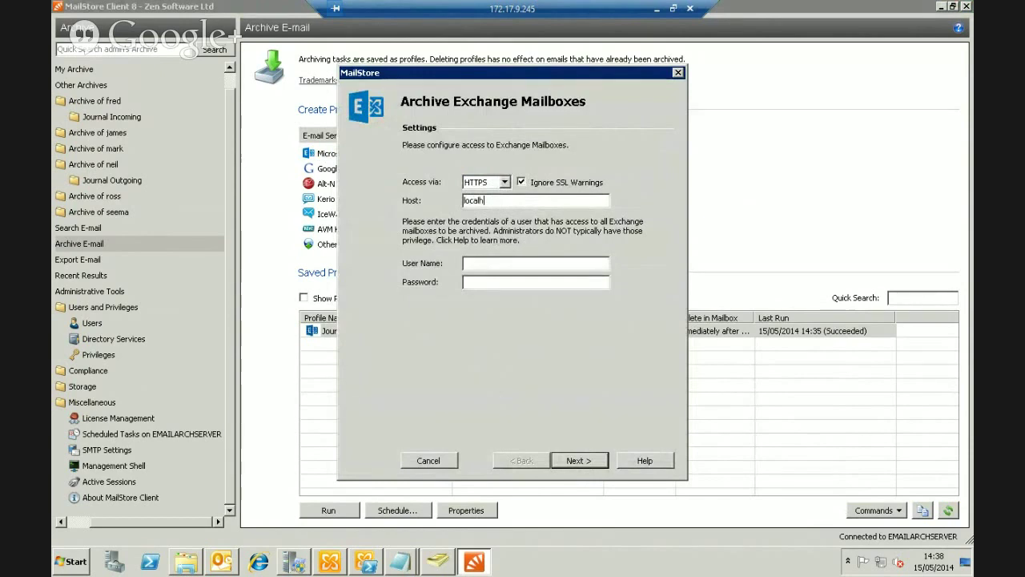
click(522, 263)
text(mailstore)
key(Tab)
text(•••••••••)
click(582, 462)
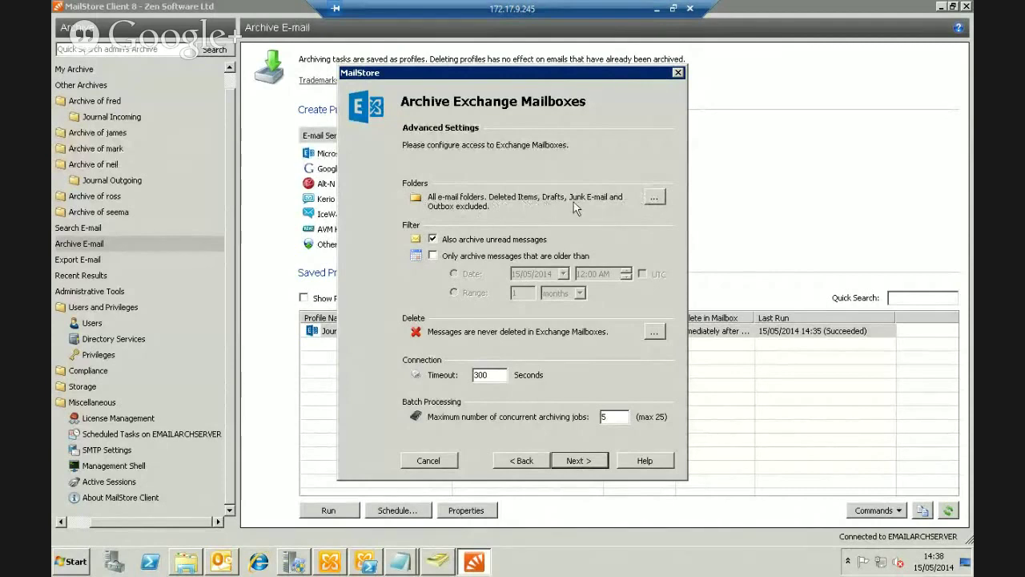
click(655, 200)
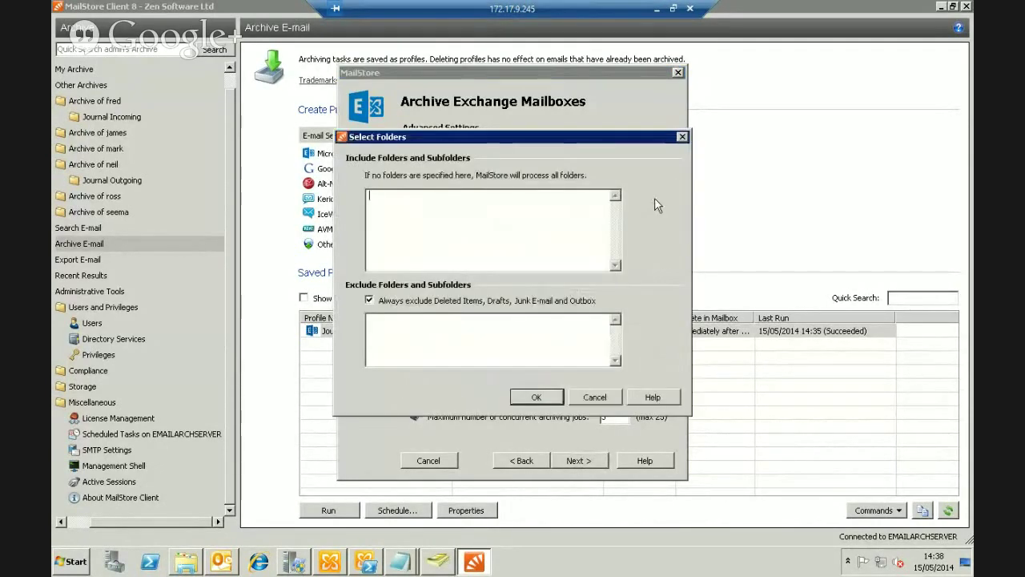
click(370, 301)
click(370, 301)
click(415, 200)
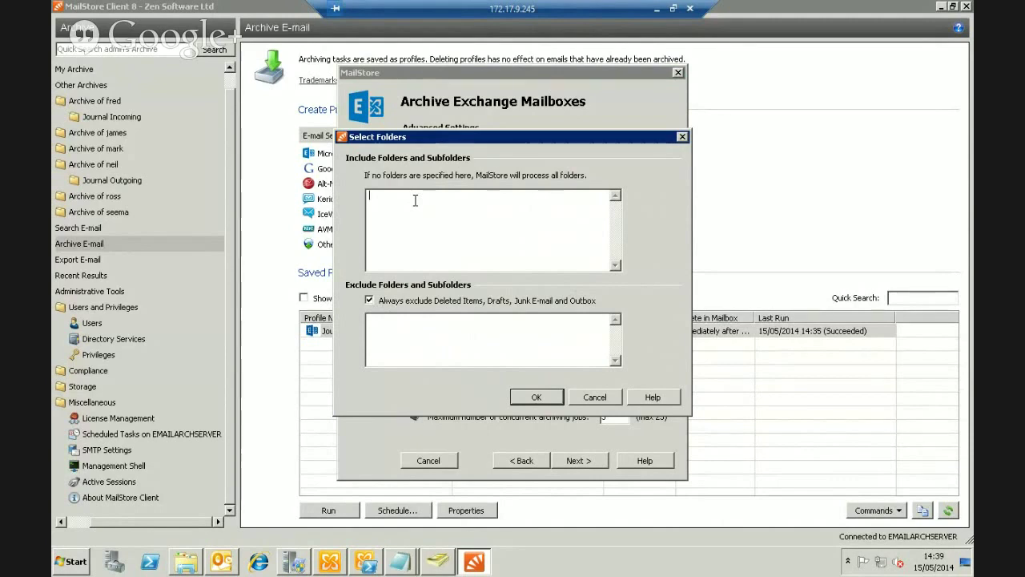
click(422, 346)
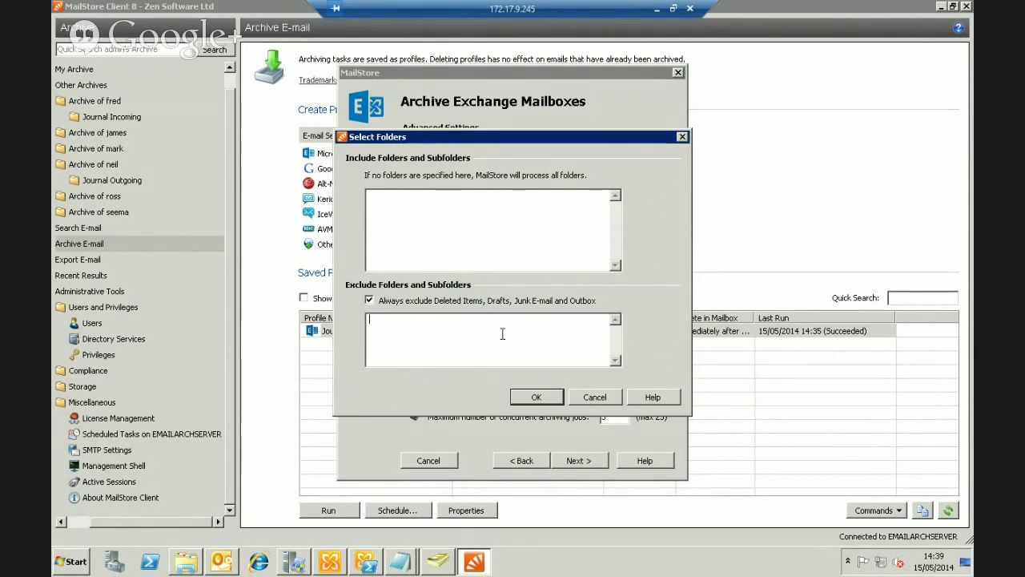
click(592, 398)
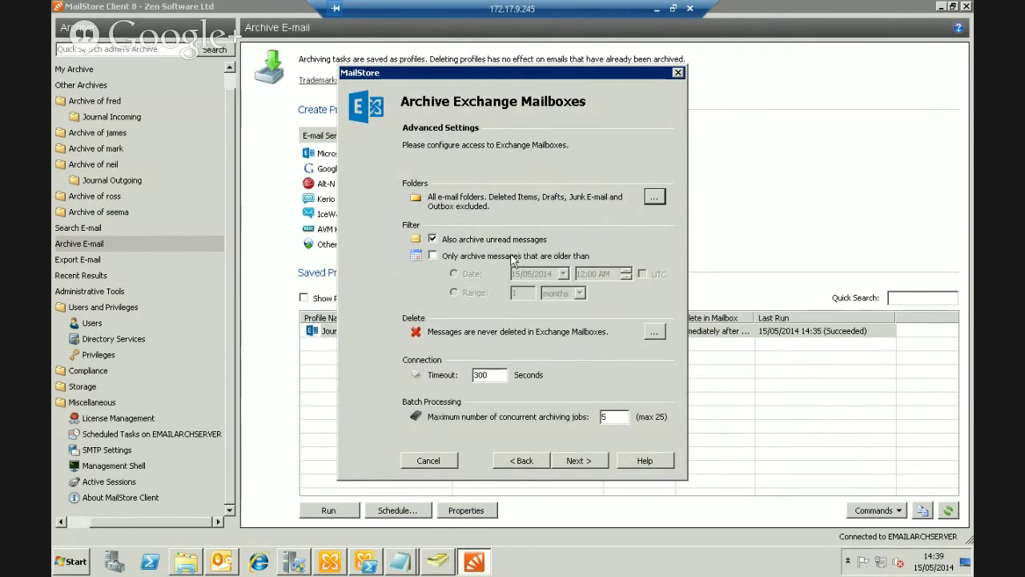
click(433, 256)
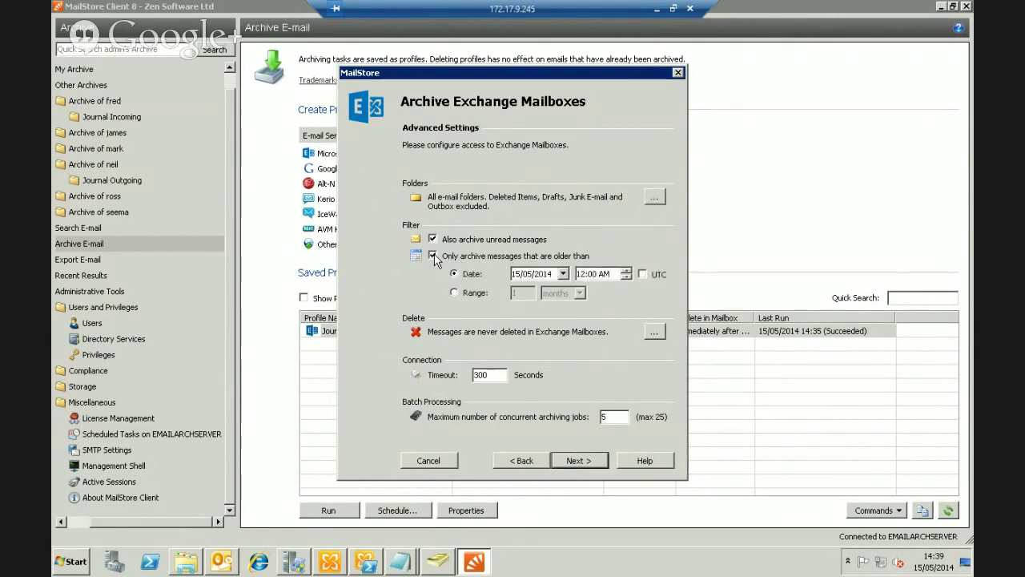
click(433, 257)
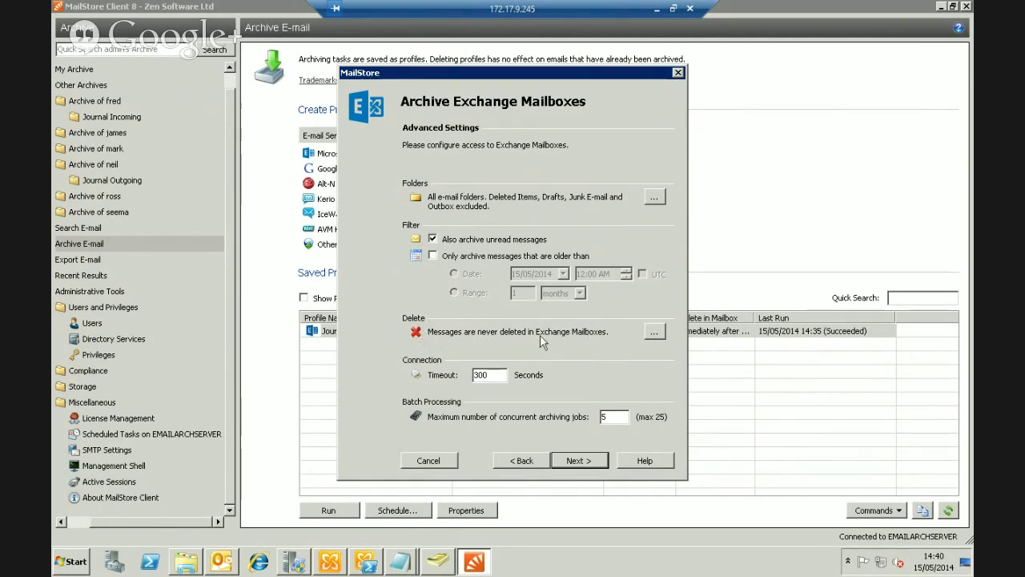
Try deleting messages older than 6 months, then revert to never deleting archived messages
click(654, 334)
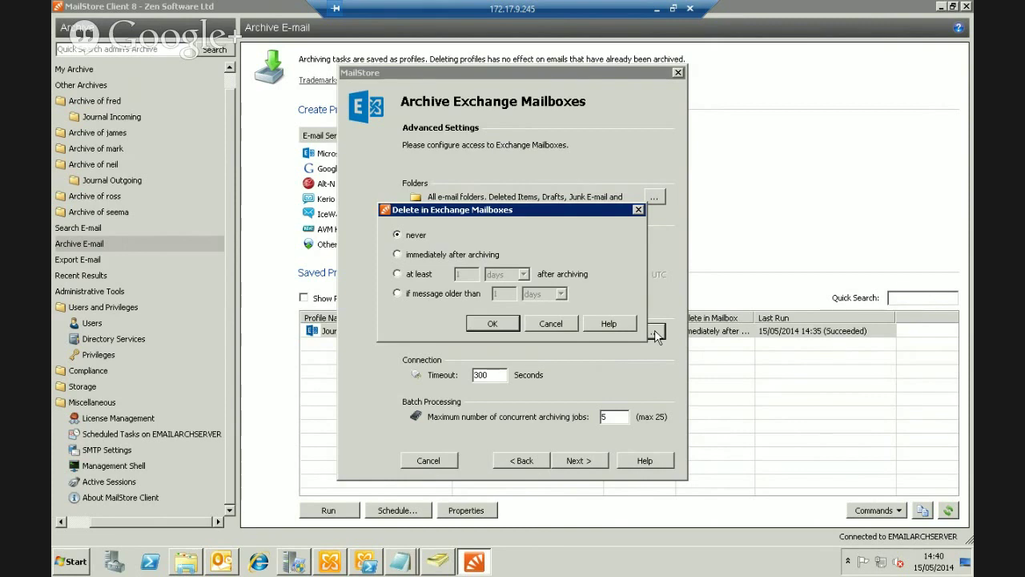
drag(567, 210, 659, 168)
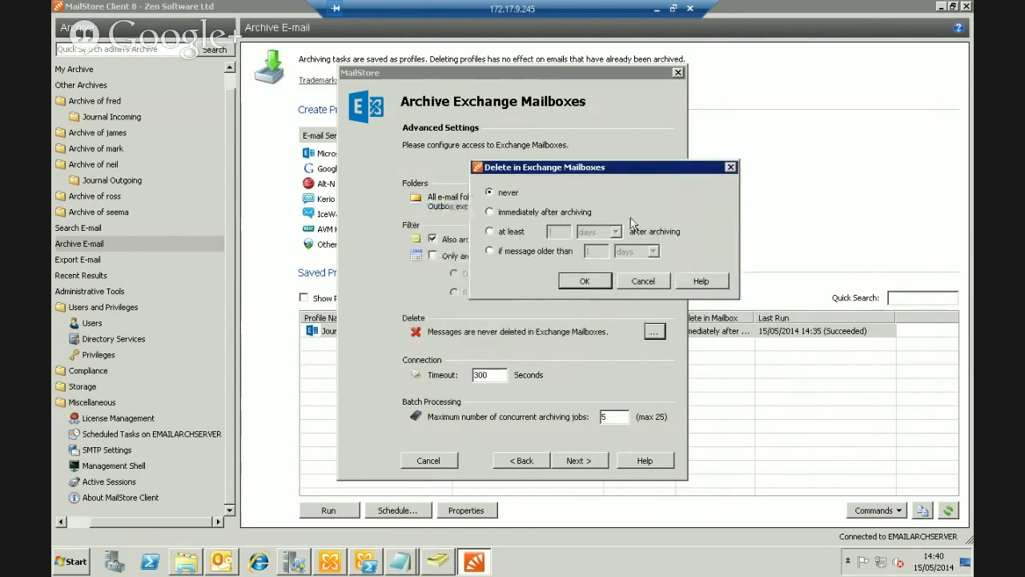
click(491, 251)
double_click(594, 251)
text(6)
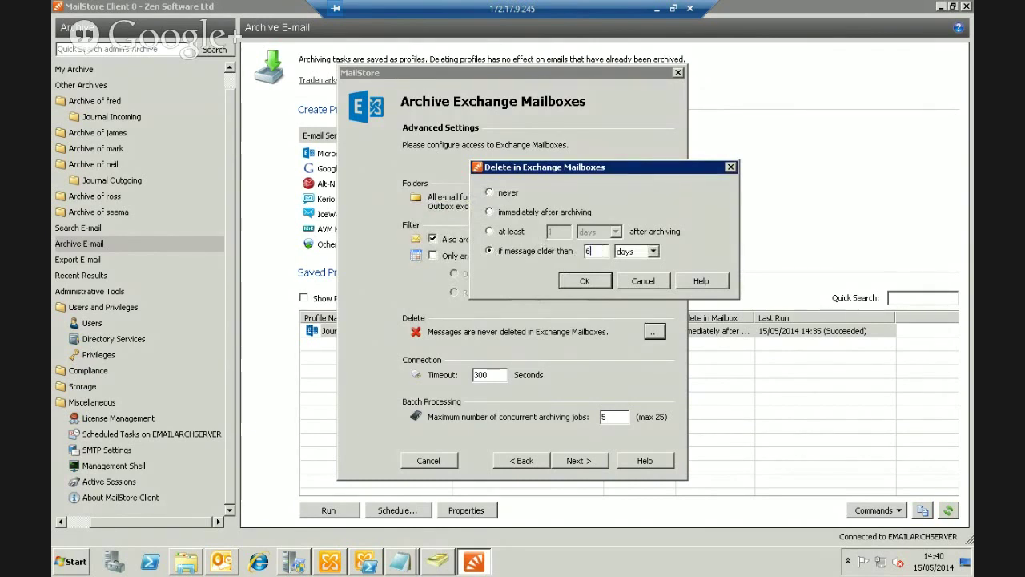
click(646, 252)
click(632, 282)
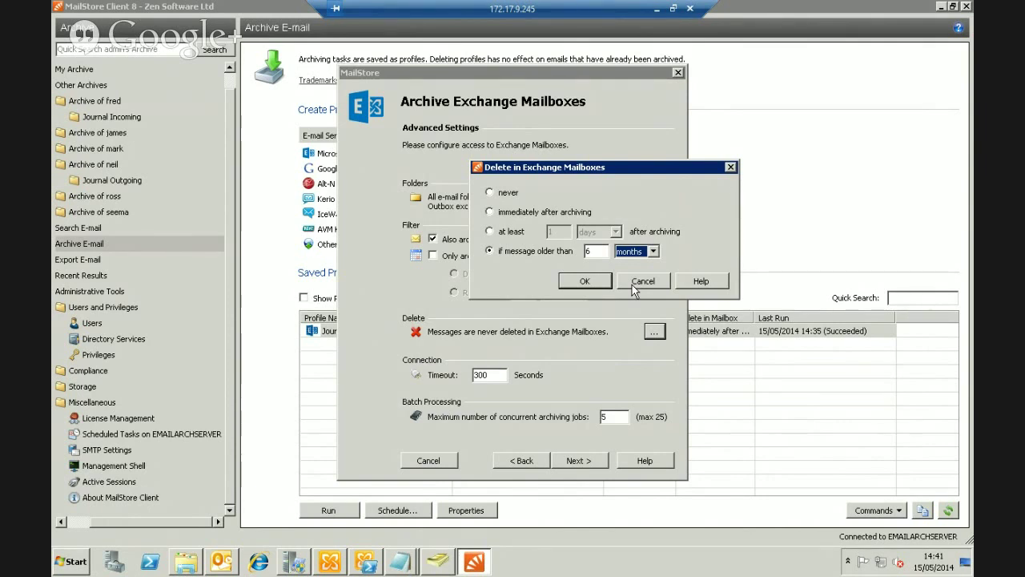
click(491, 193)
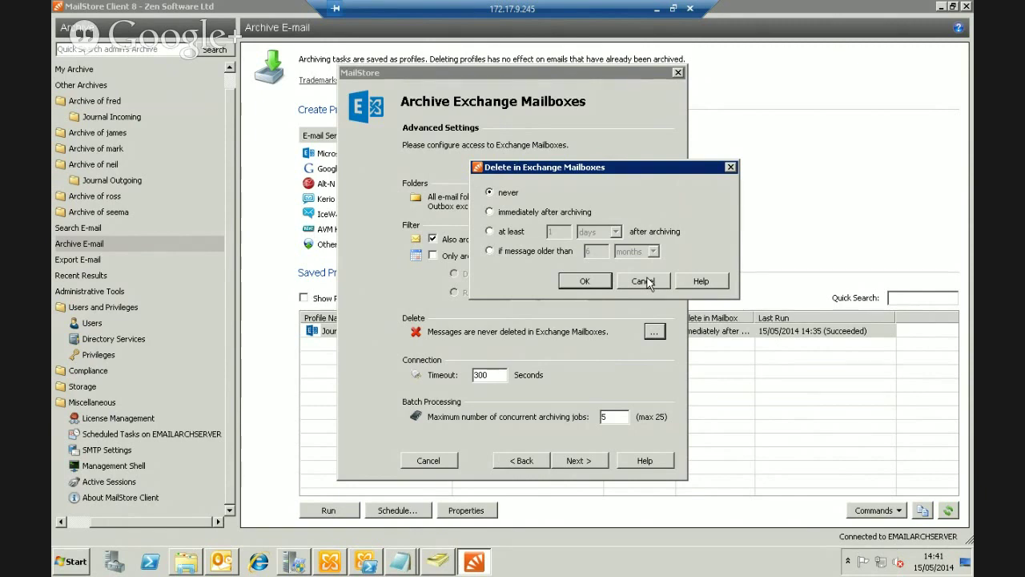
click(586, 282)
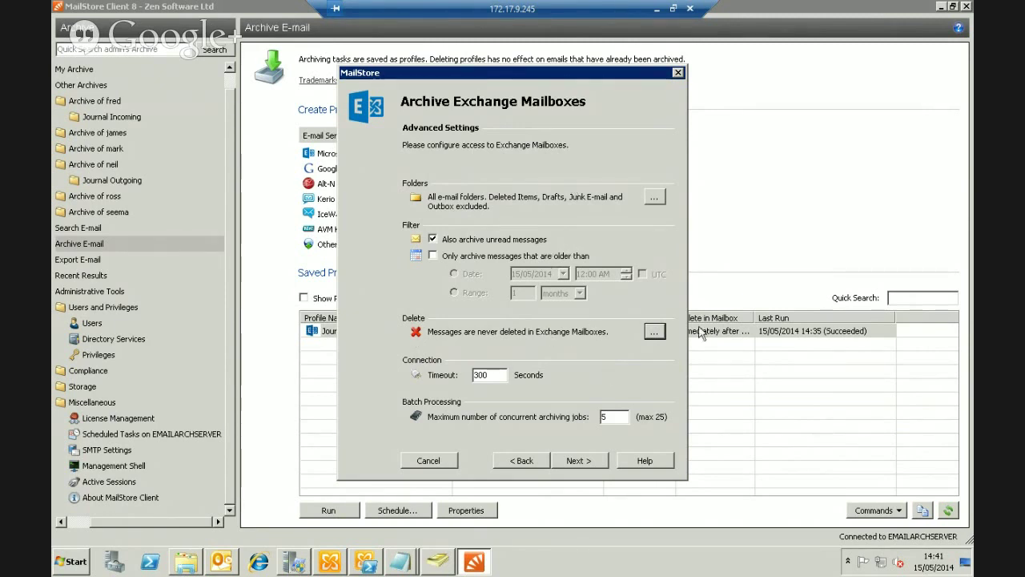
Keep the 300-second timeout and 5 concurrent jobs, then go to the Select Users page
double_click(490, 375)
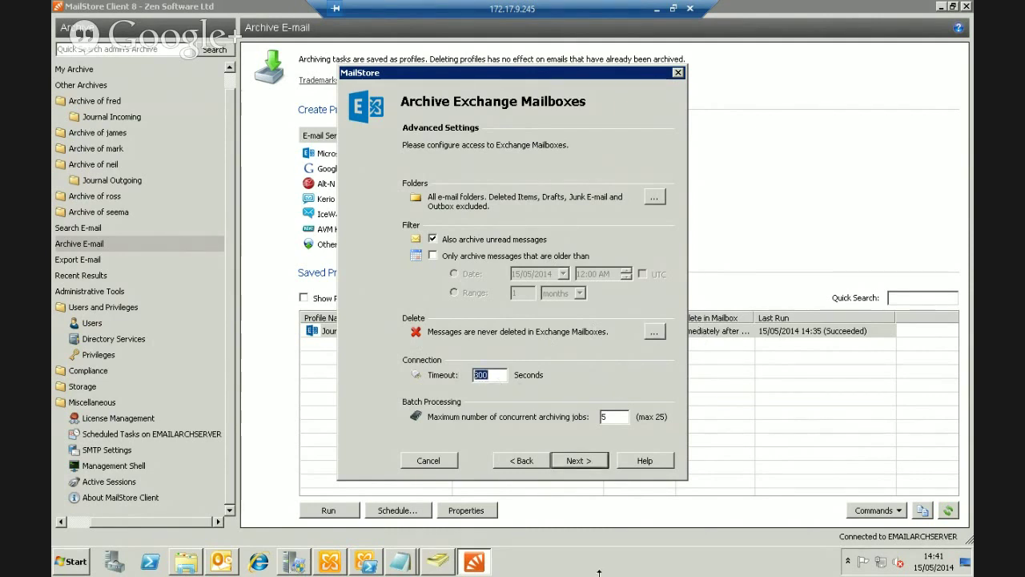
double_click(623, 416)
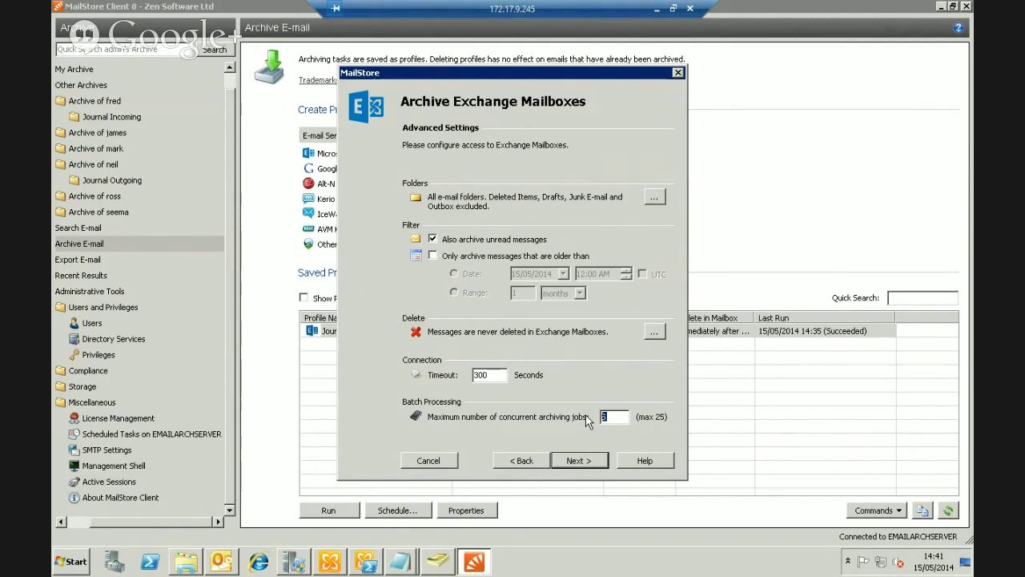
click(622, 420)
click(596, 468)
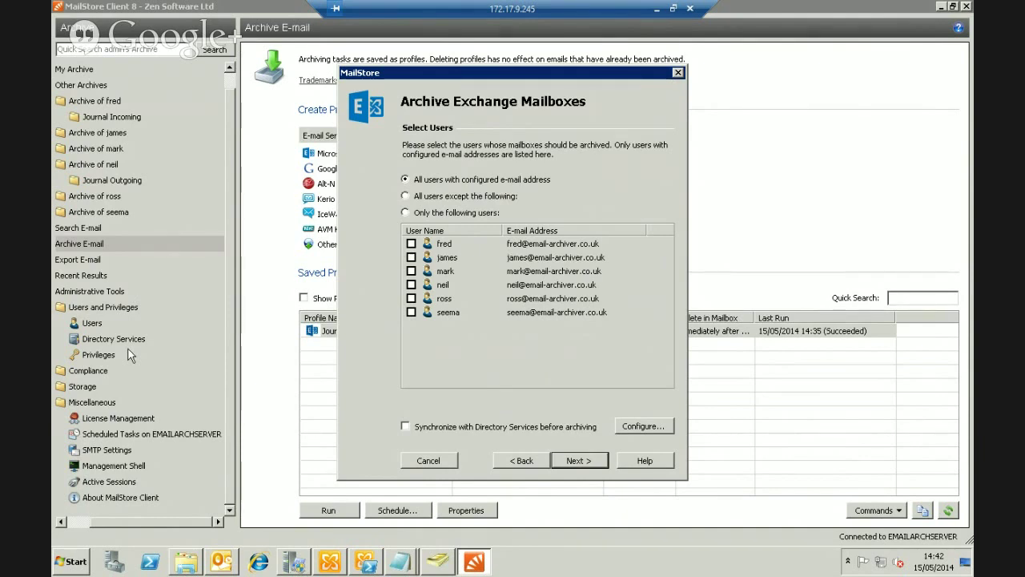
Skip specific user picks; archive all users with configured e-mail and enable Directory Services sync
click(406, 213)
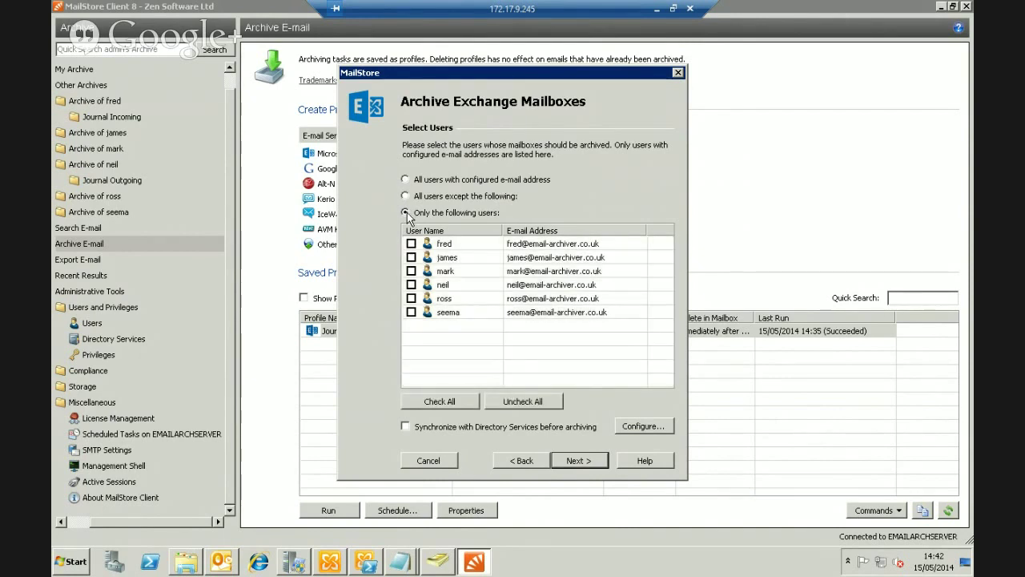
click(410, 285)
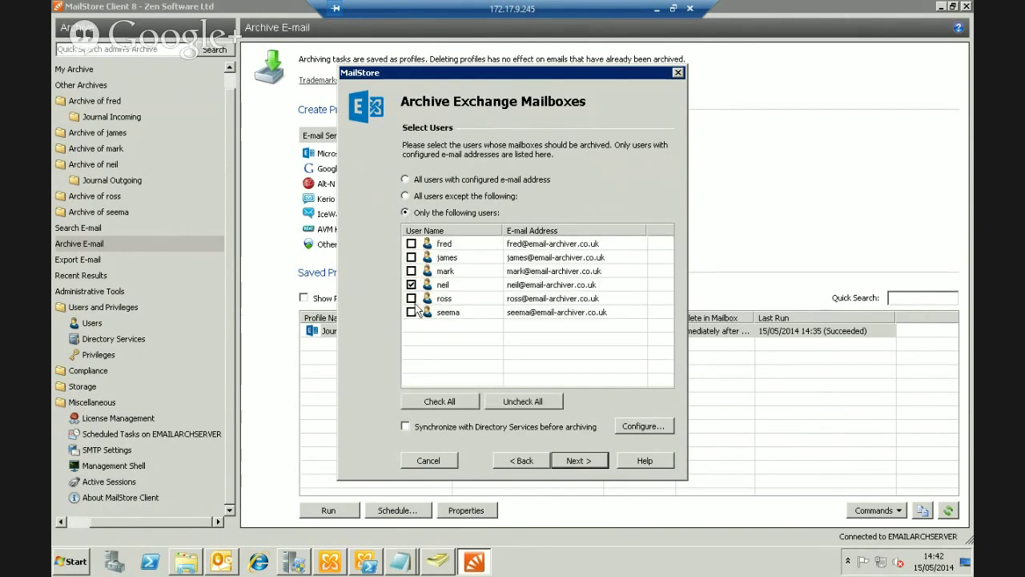
click(411, 244)
click(407, 180)
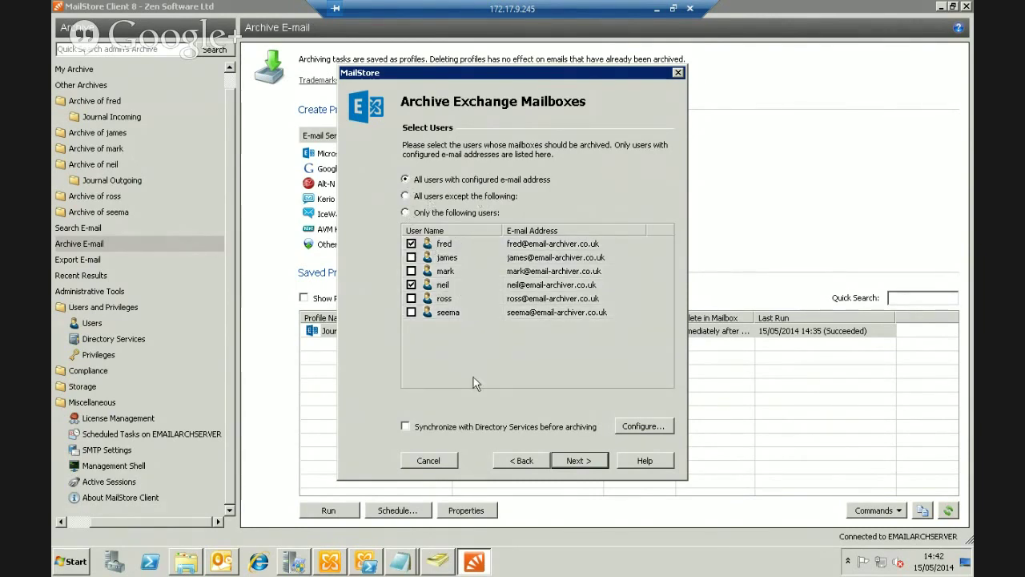
click(406, 427)
click(570, 465)
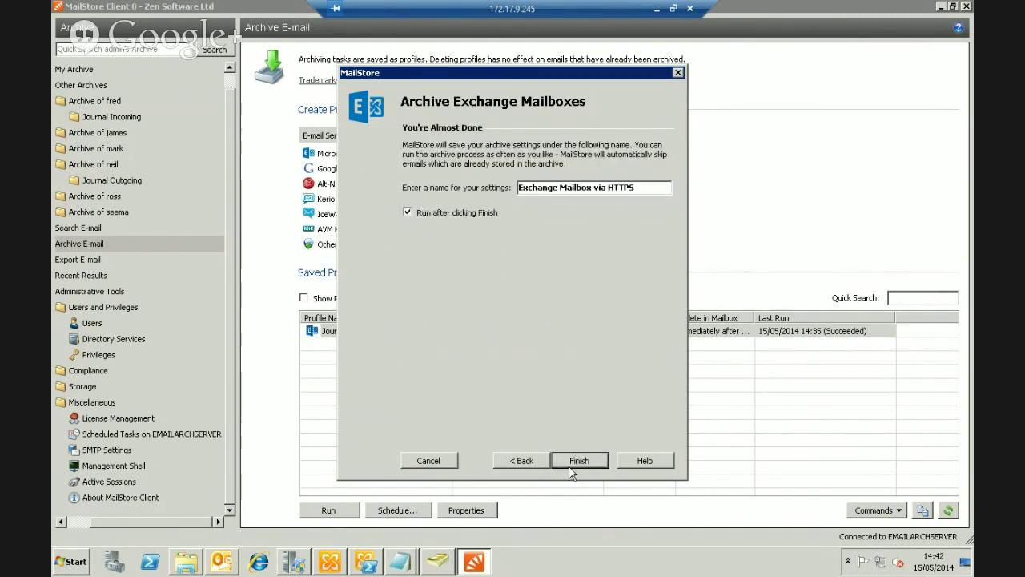
Correct the profile name to 'Exchange Mailboxes via HTTPS' and run it, archiving 252 items
click(594, 191)
text(es)
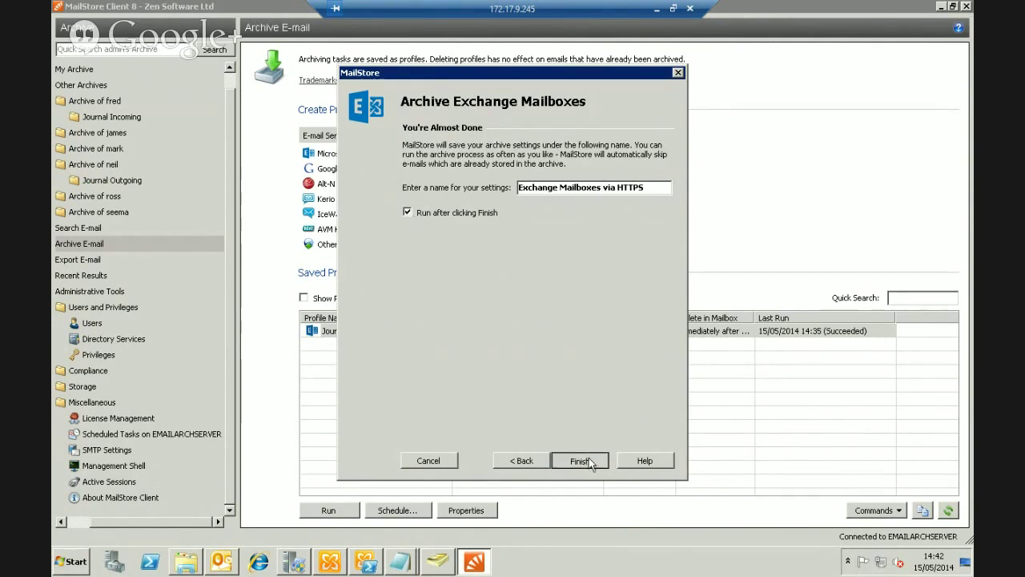
click(580, 462)
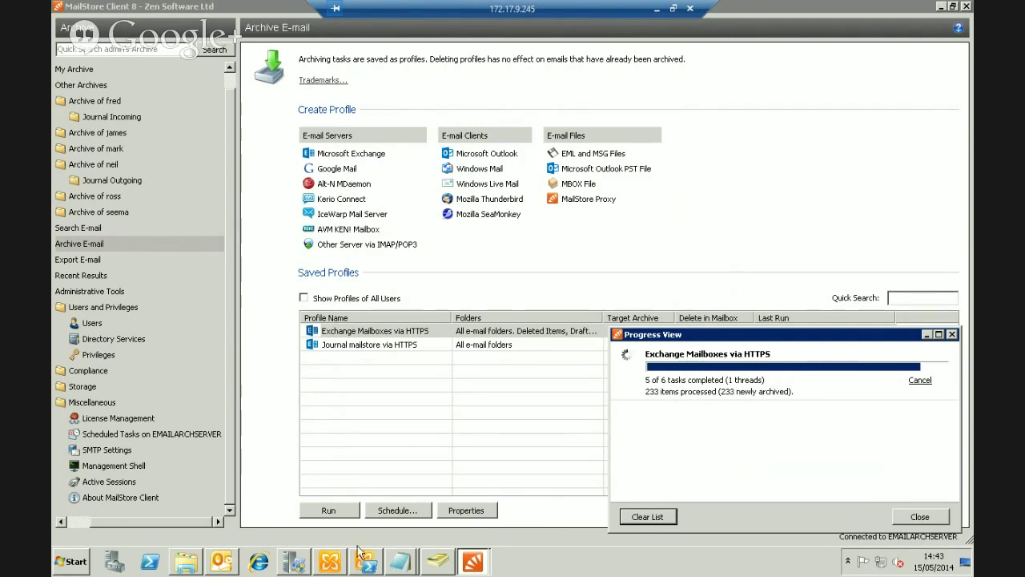
mouse_move(323, 564)
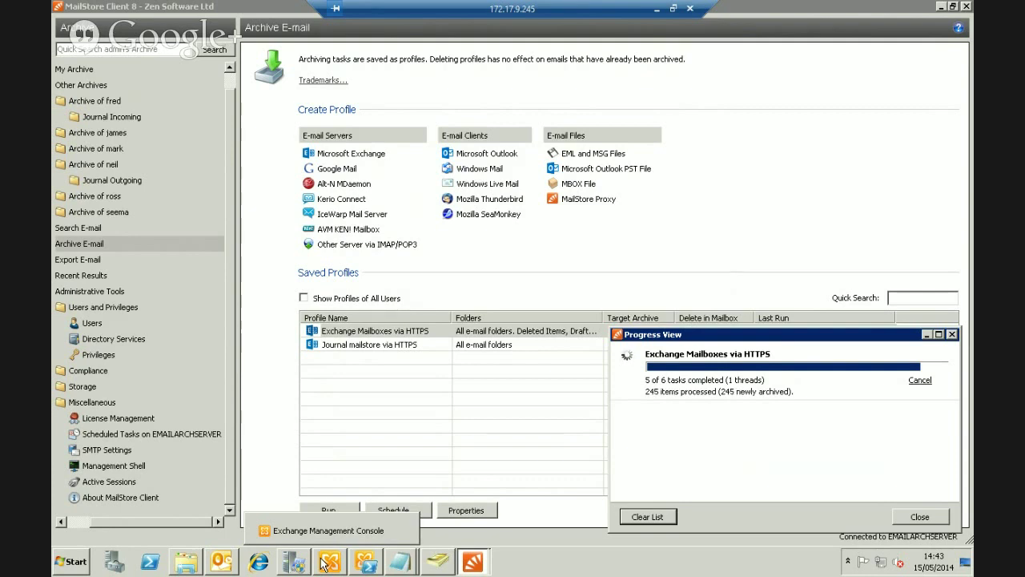
mouse_move(210, 564)
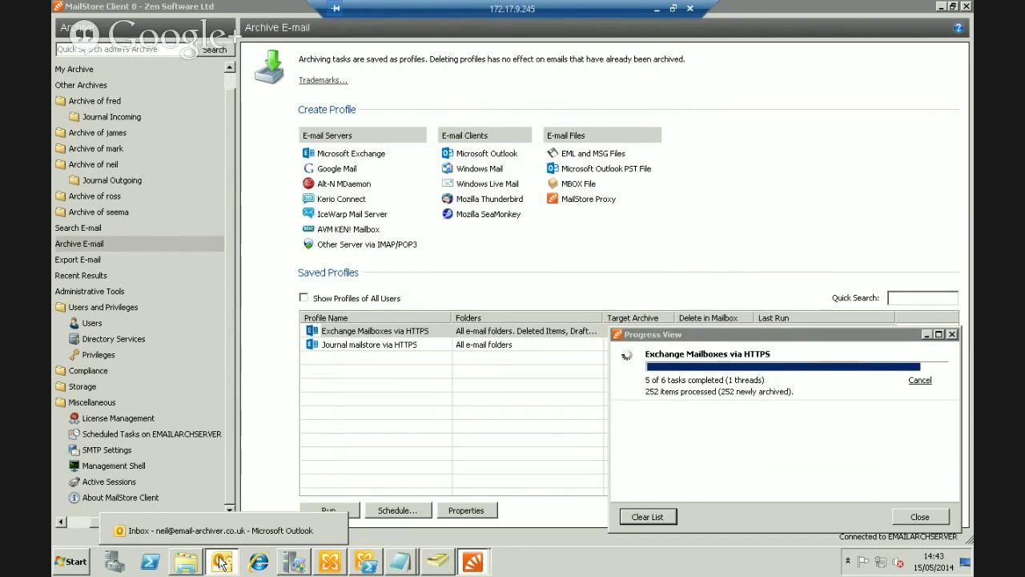
Bring the Outlook inbox to the front and close Outlook
click(222, 563)
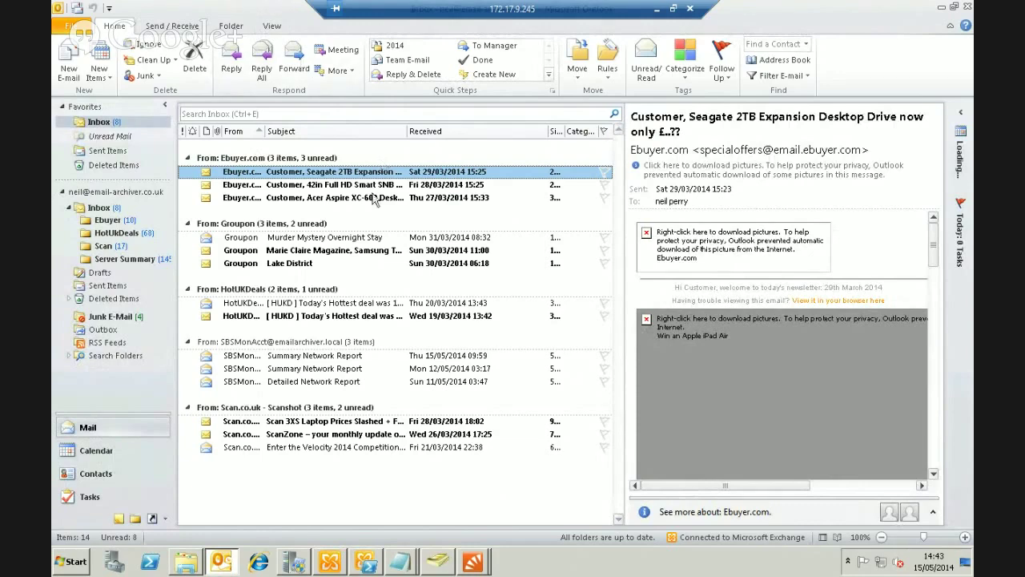
click(968, 8)
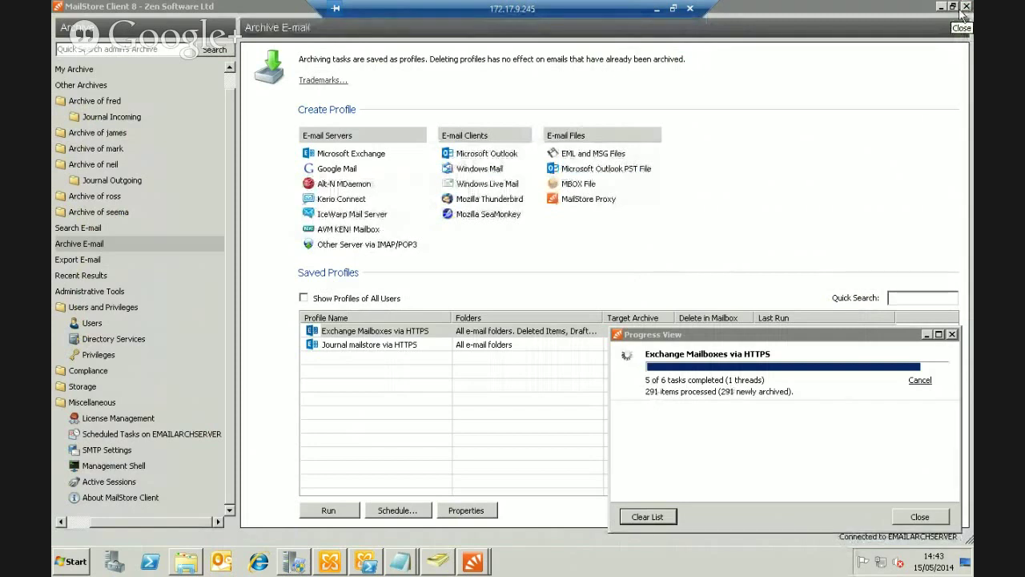
Minimize the MailStore windows and open the 'Install MailStore Client on other Computers' folder
click(942, 8)
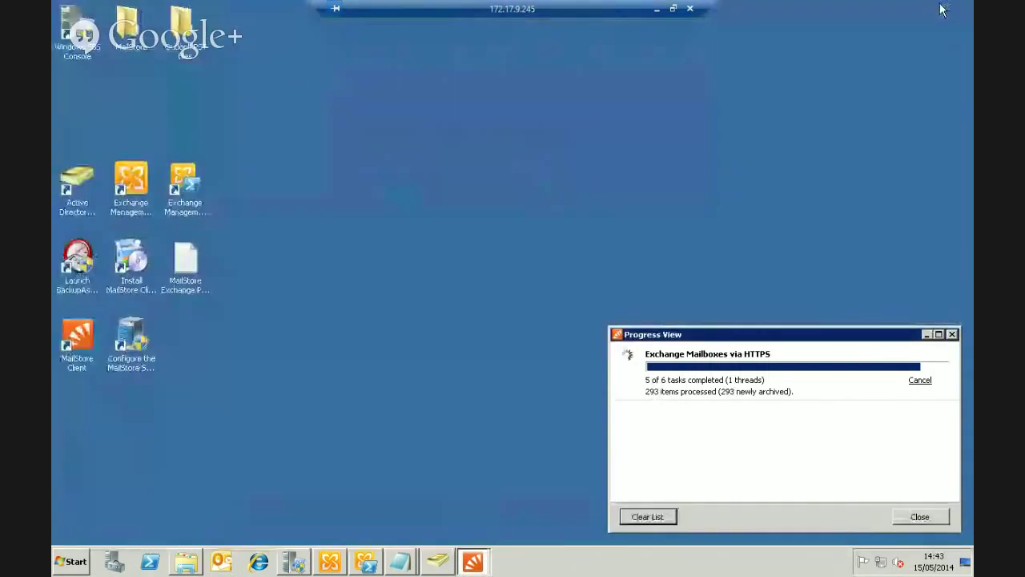
click(926, 334)
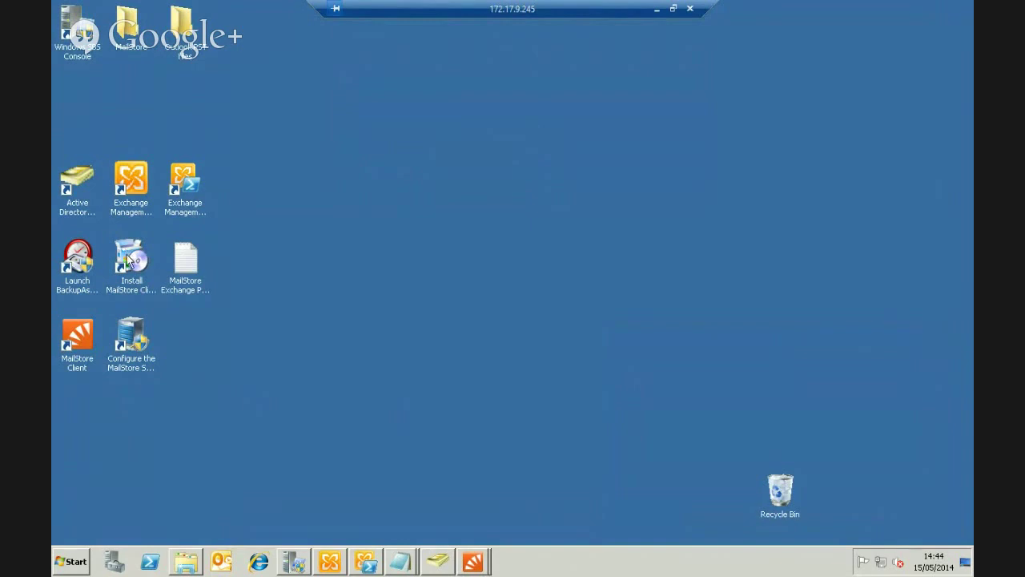
click(141, 336)
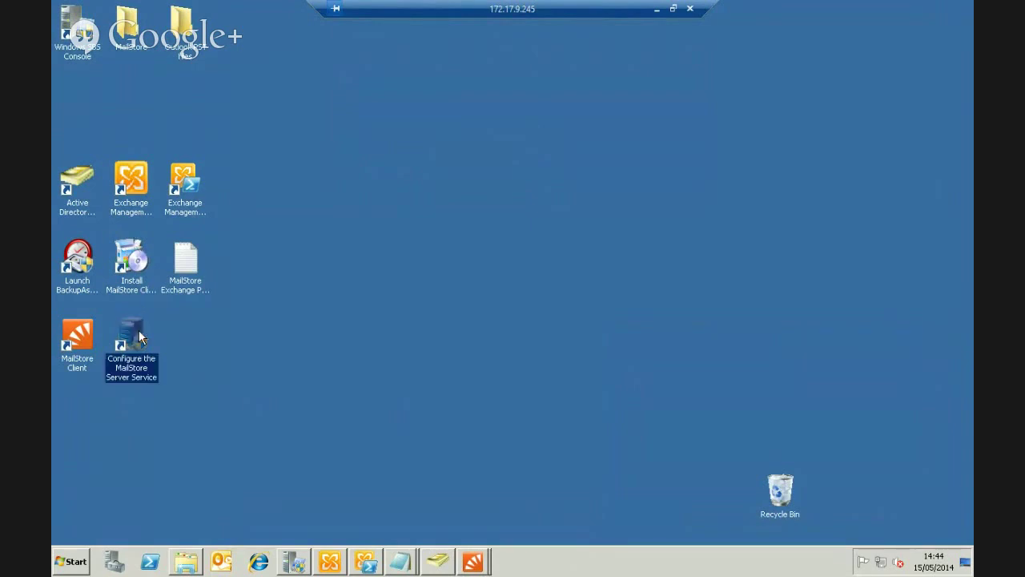
click(135, 267)
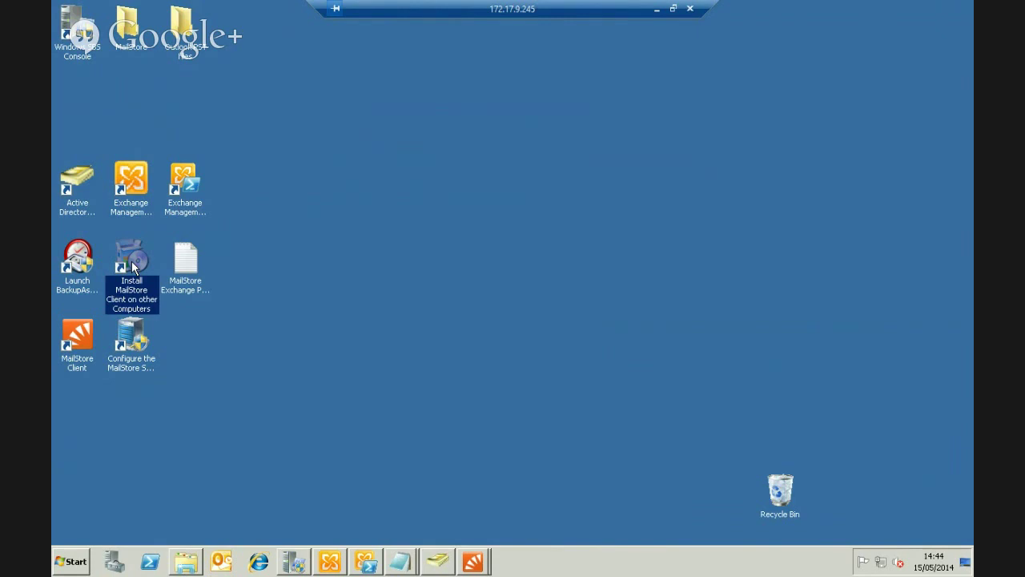
double_click(133, 268)
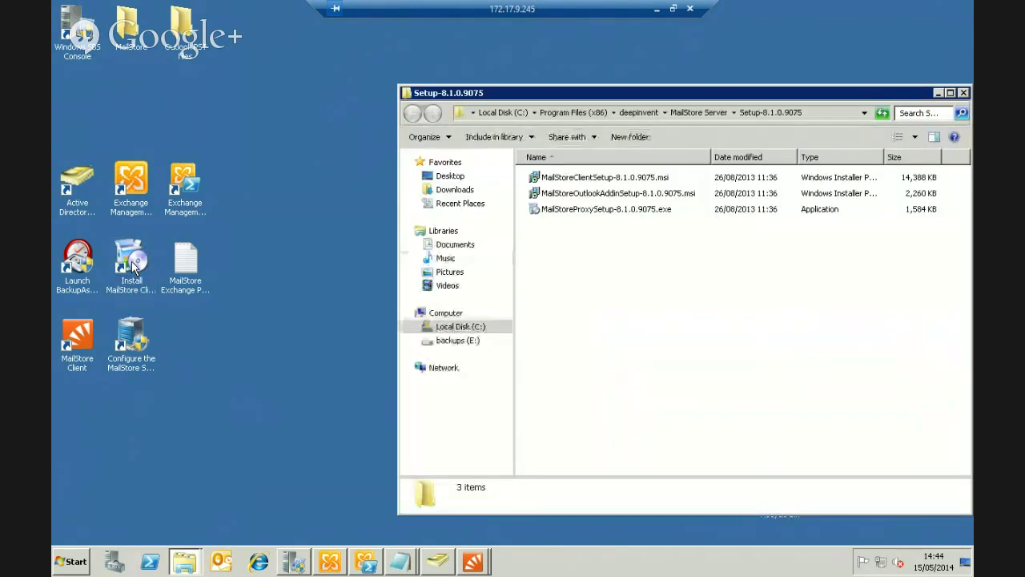
Launch MailStoreOutlookAddinSetup-8.1.0.9075.msi from the setup files
click(561, 195)
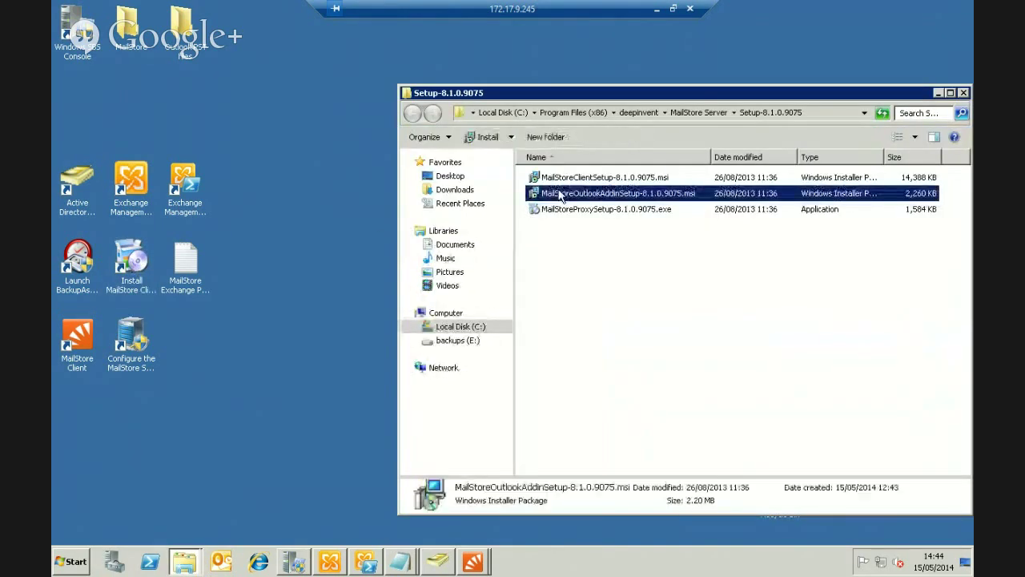
click(573, 183)
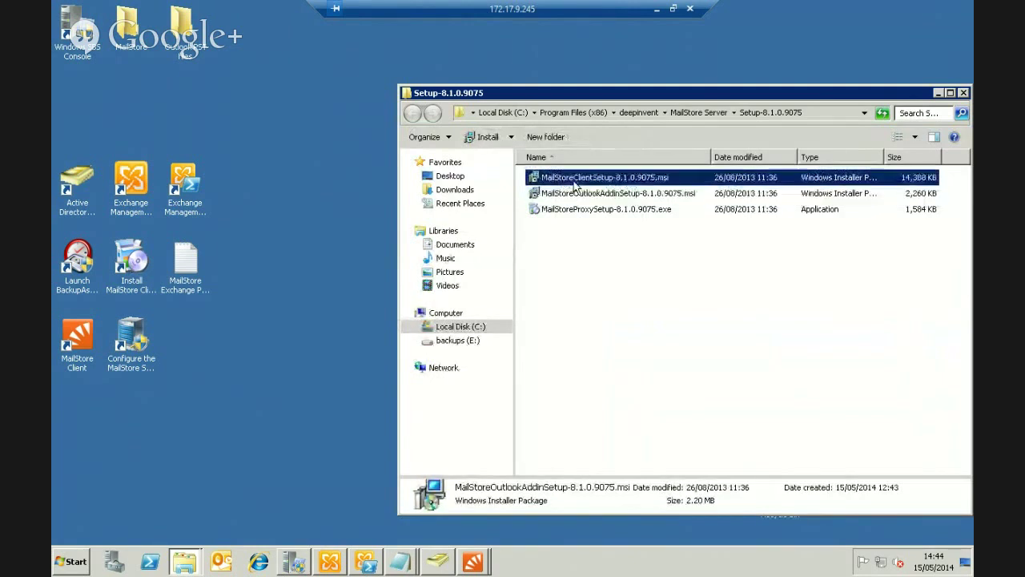
click(575, 212)
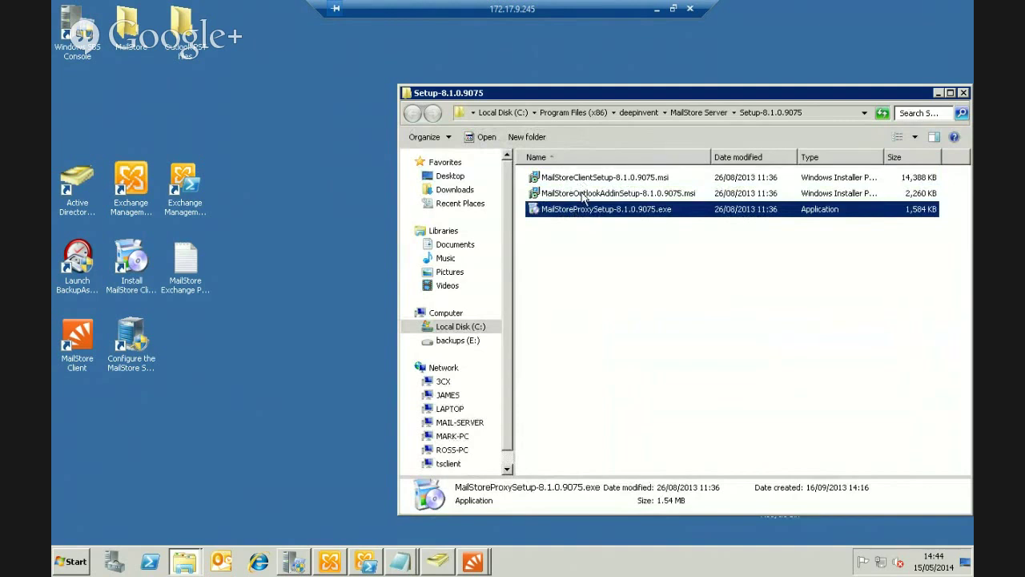
click(583, 197)
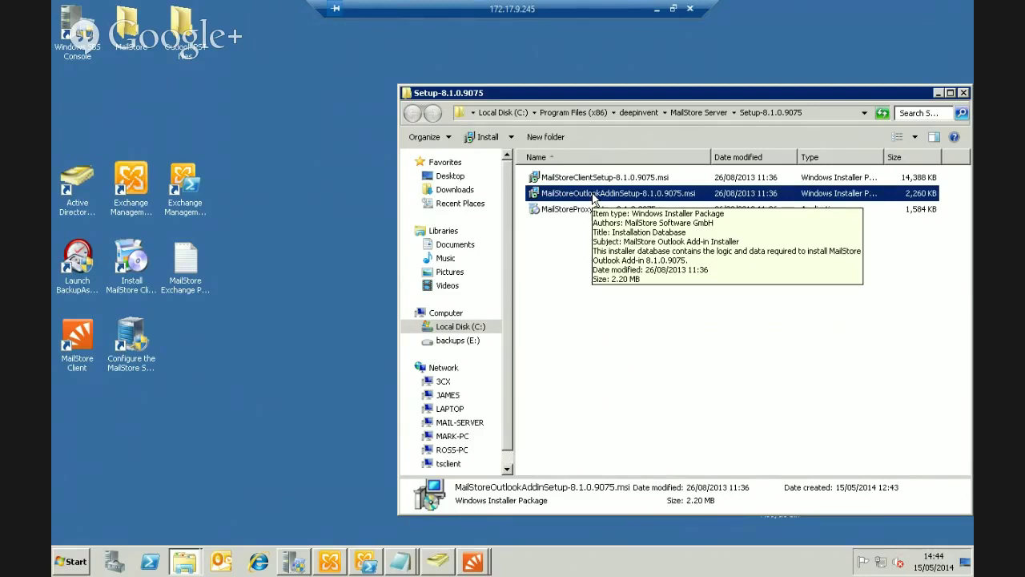
double_click(594, 198)
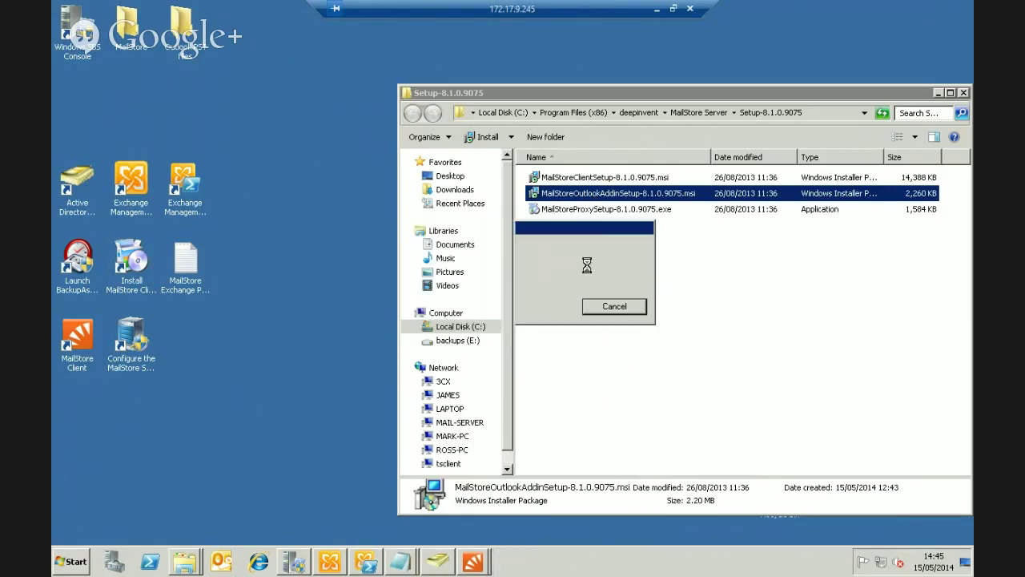
Accept the licence, keep the default folder, install with UAC approval, and finish setup
click(430, 358)
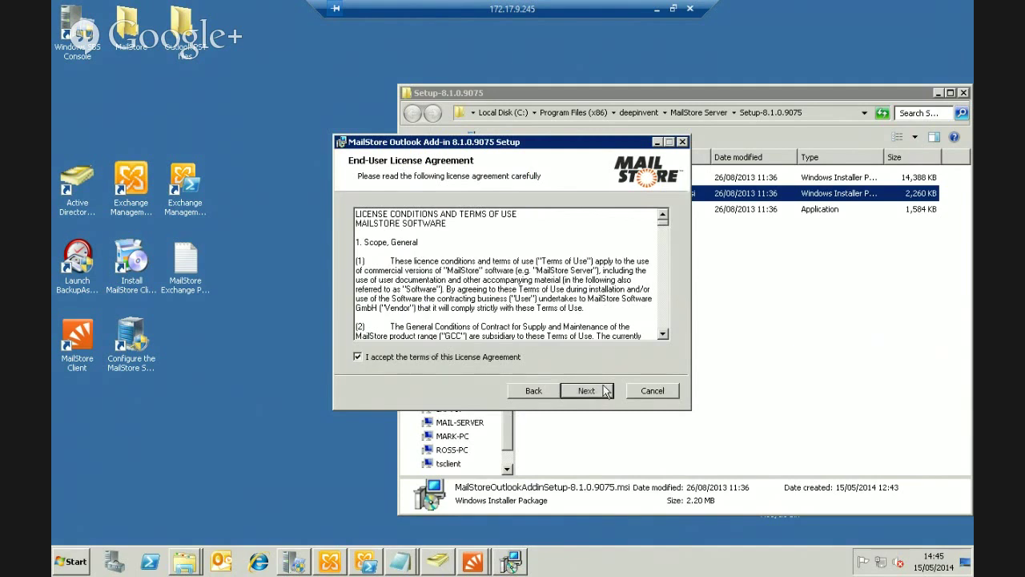
click(606, 390)
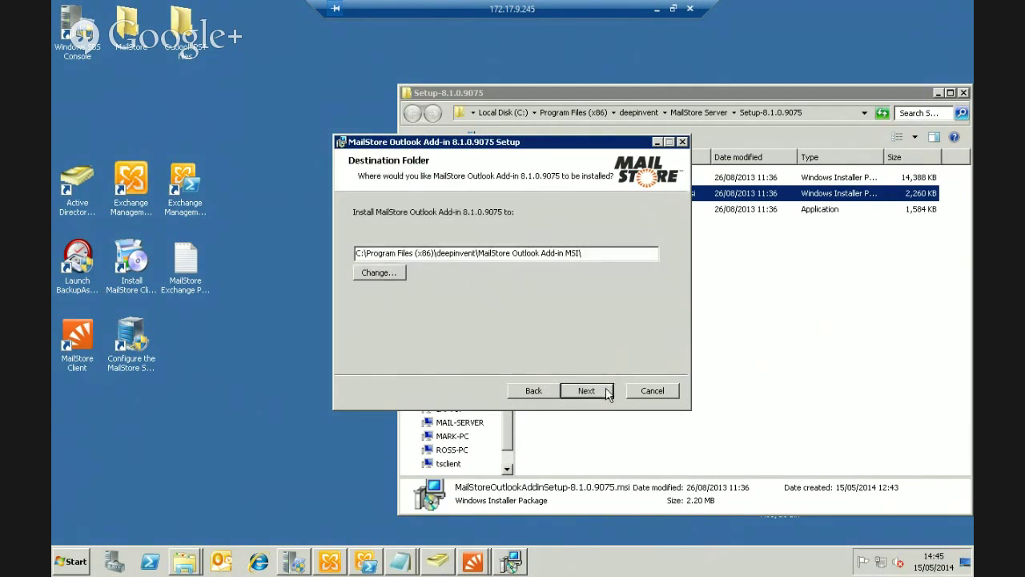
click(607, 391)
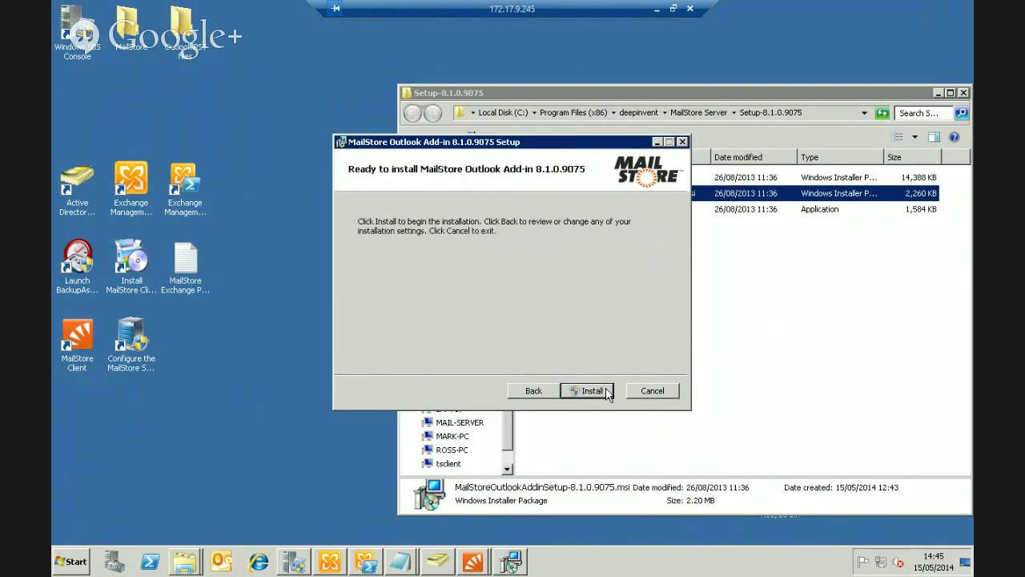
click(606, 392)
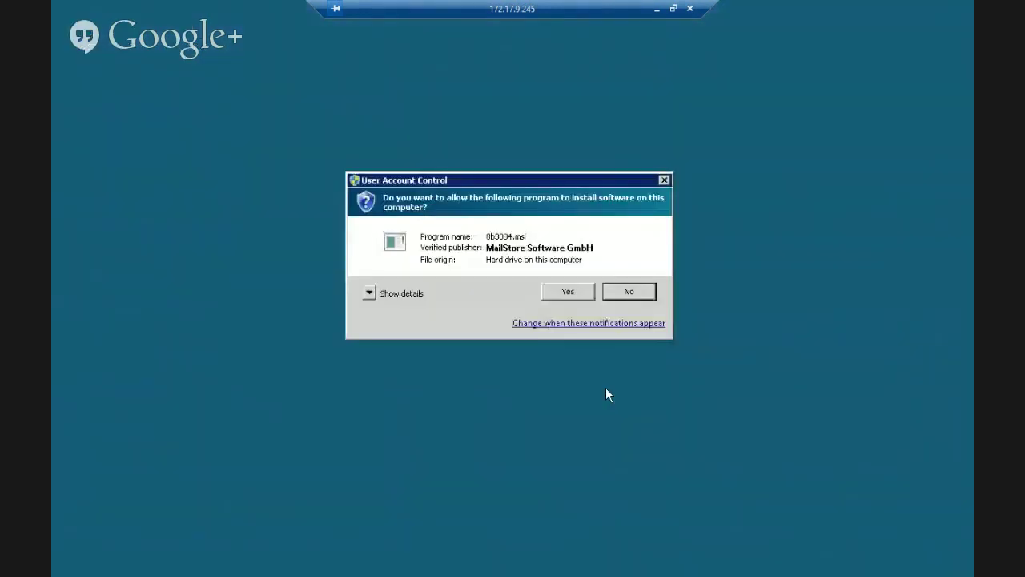
click(560, 292)
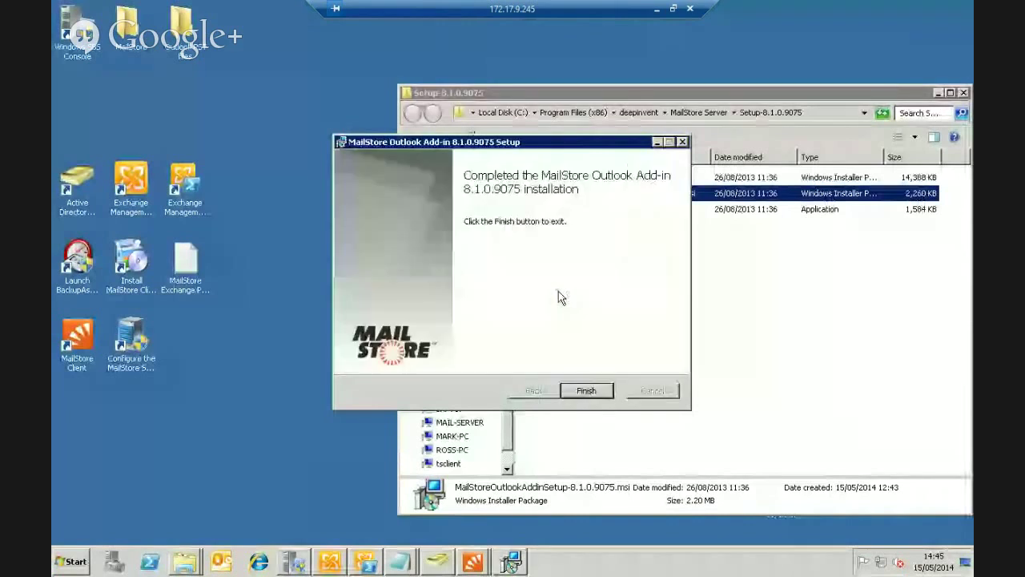
click(566, 400)
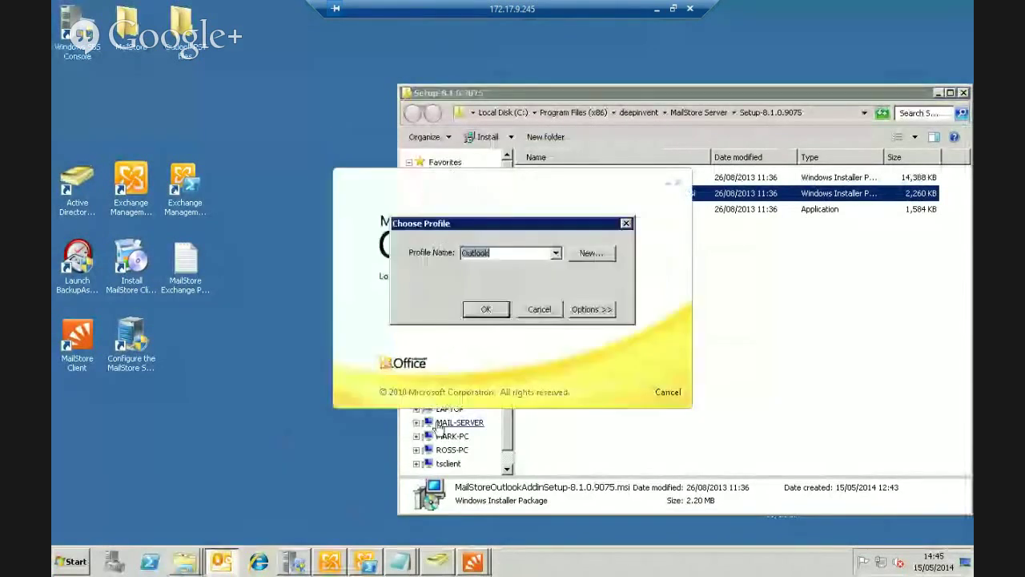
Start Outlook with the Outlook profile and open the MailStore tab's search box
click(488, 312)
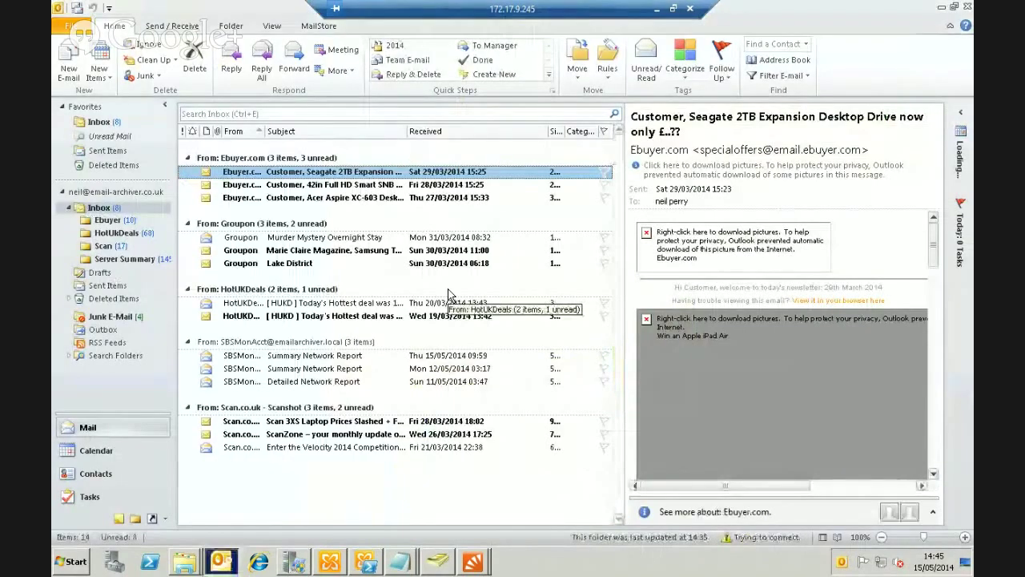
click(319, 26)
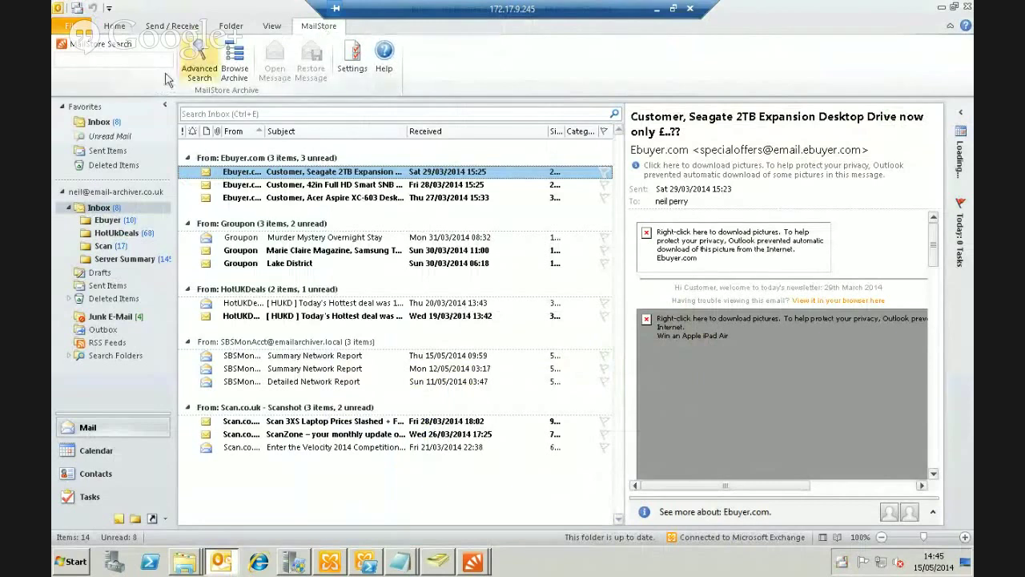
click(139, 61)
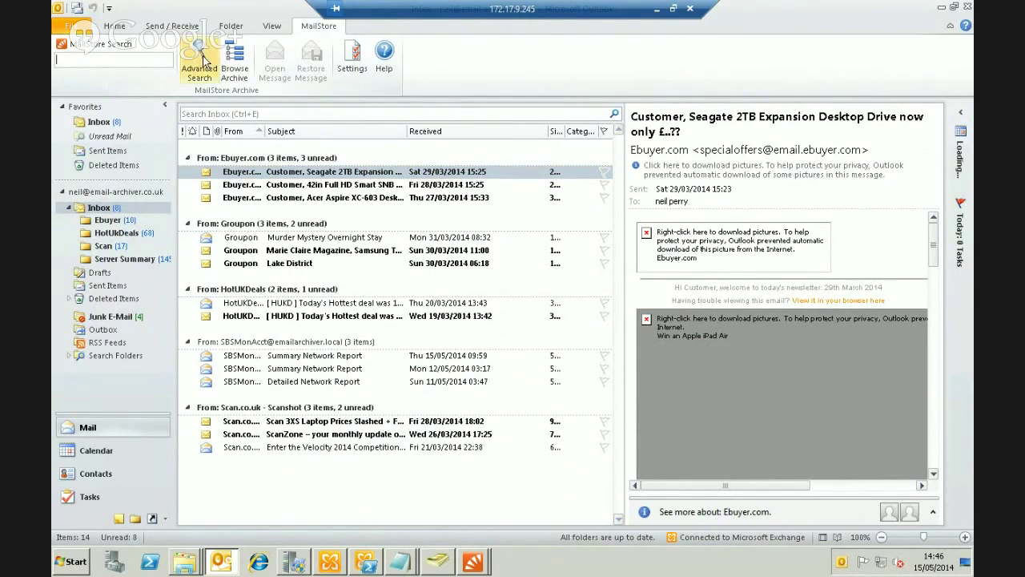
Open Browse Archive and enter server 172.17.9.245, correcting a mistyped server name
click(242, 63)
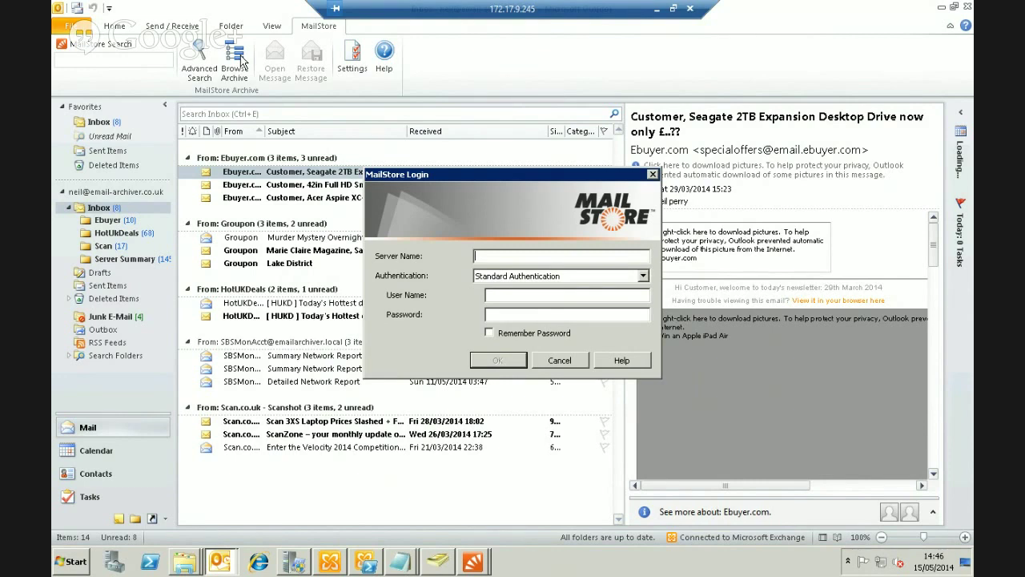
text(loclhost)
key(BackSpace)
key(BackSpace)
key(BackSpace)
key(BackSpace)
key(BackSpace)
key(BackSpace)
key(BackSpace)
key(BackSpace)
text(172.17.9.245)
key(Tab)
key(Tab)
Enter the user name and password, remember the password, keep Standard Authentication, and log in
text(neil••••••••••)
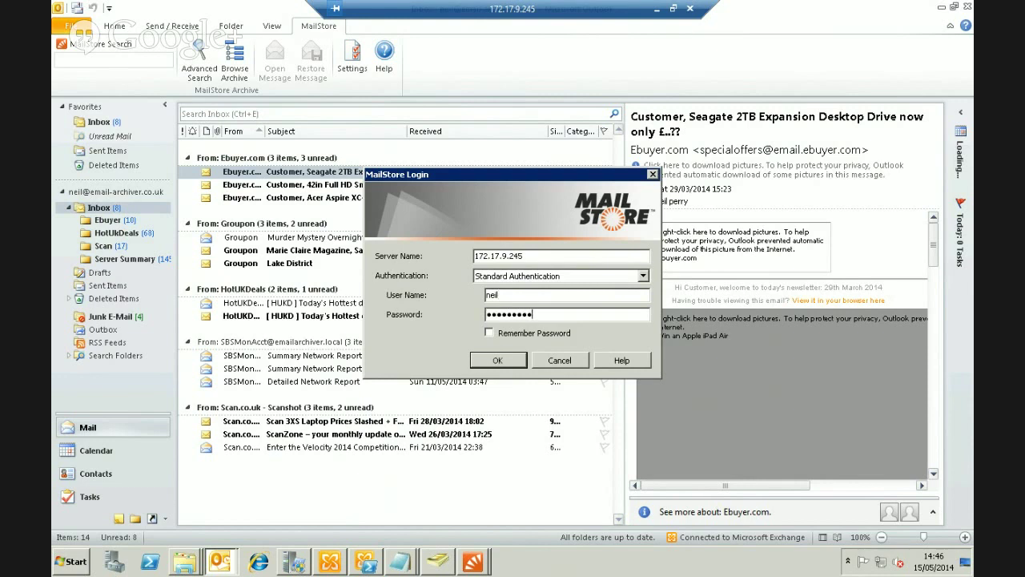
click(531, 335)
click(644, 279)
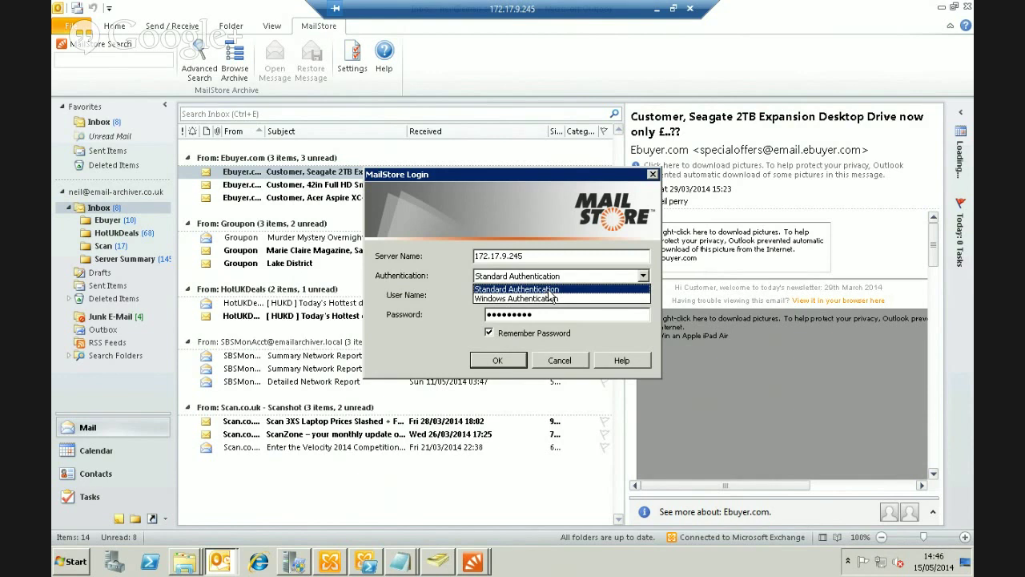
click(550, 290)
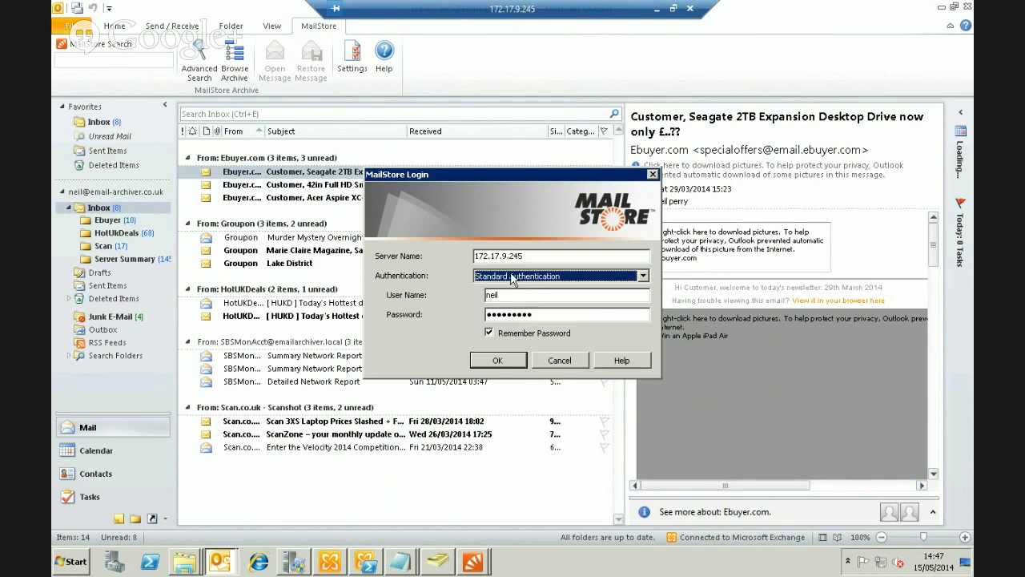
click(497, 361)
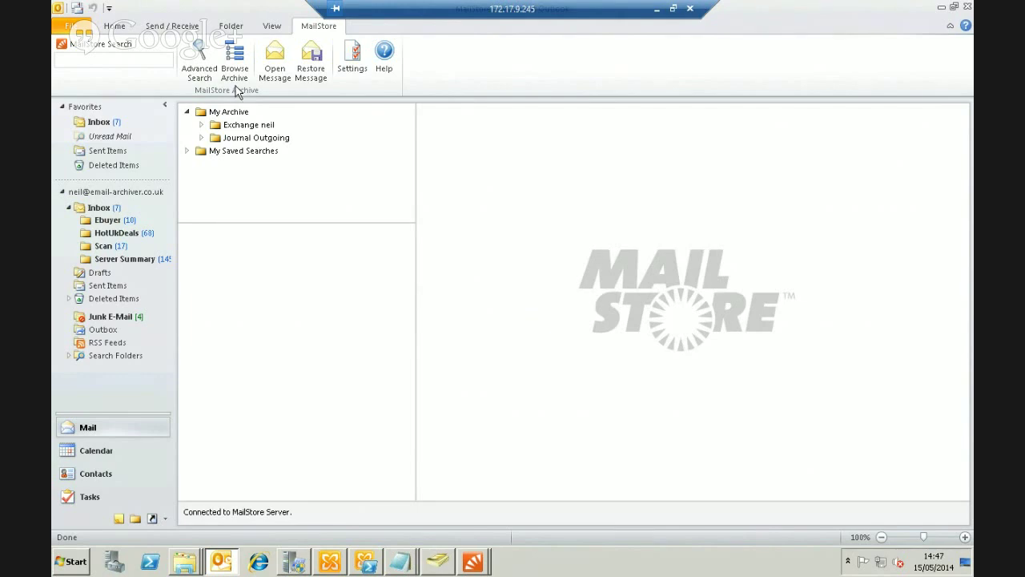
Expand the archived Exchange mailbox and its Inbox, then display the Inbox messages
click(201, 125)
click(215, 138)
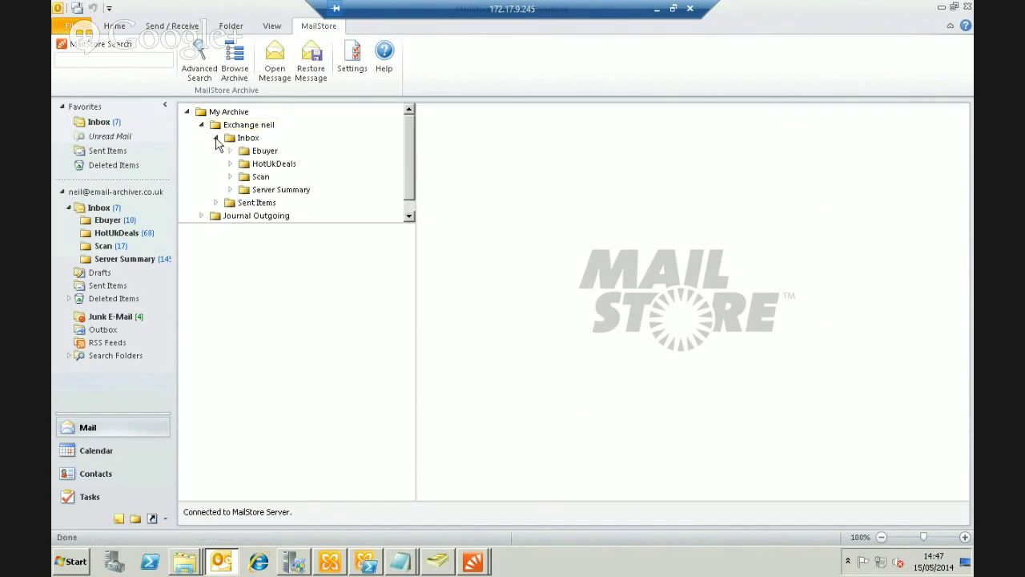
click(254, 139)
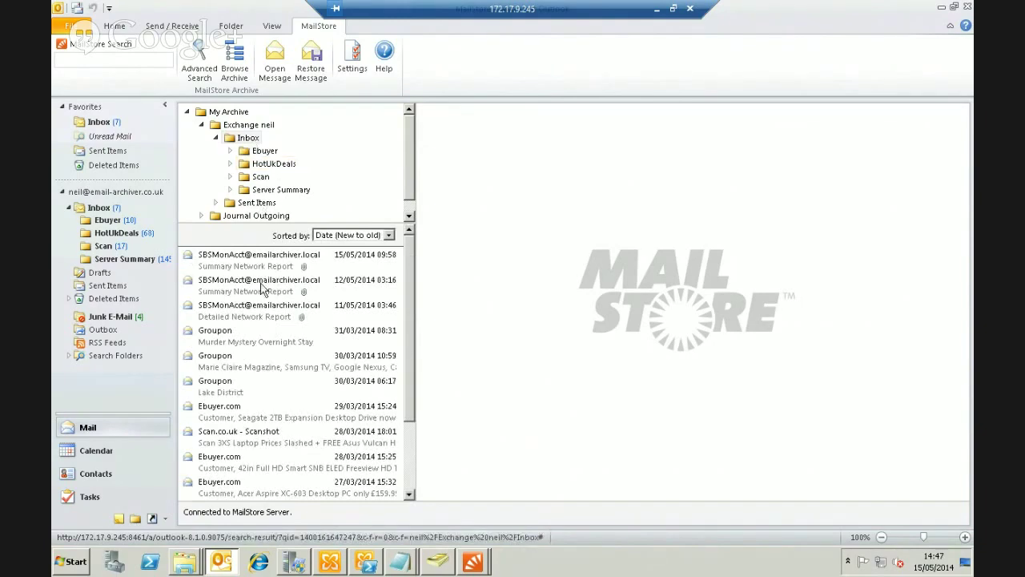
Preview the Groupon message, then browse Ebuyer and HotUkDeals emails including the 16/03 coke deal
click(259, 334)
click(268, 163)
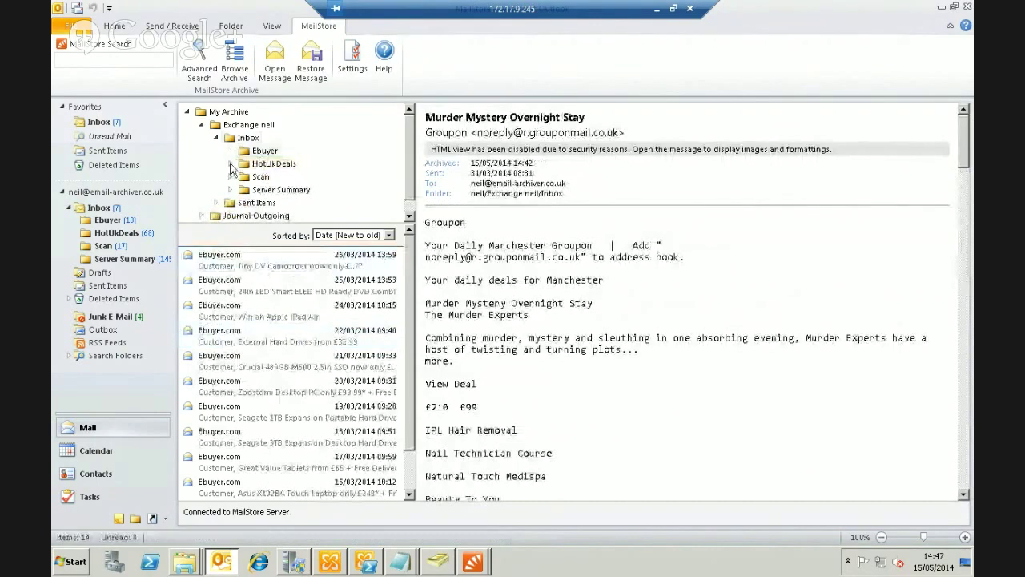
click(265, 163)
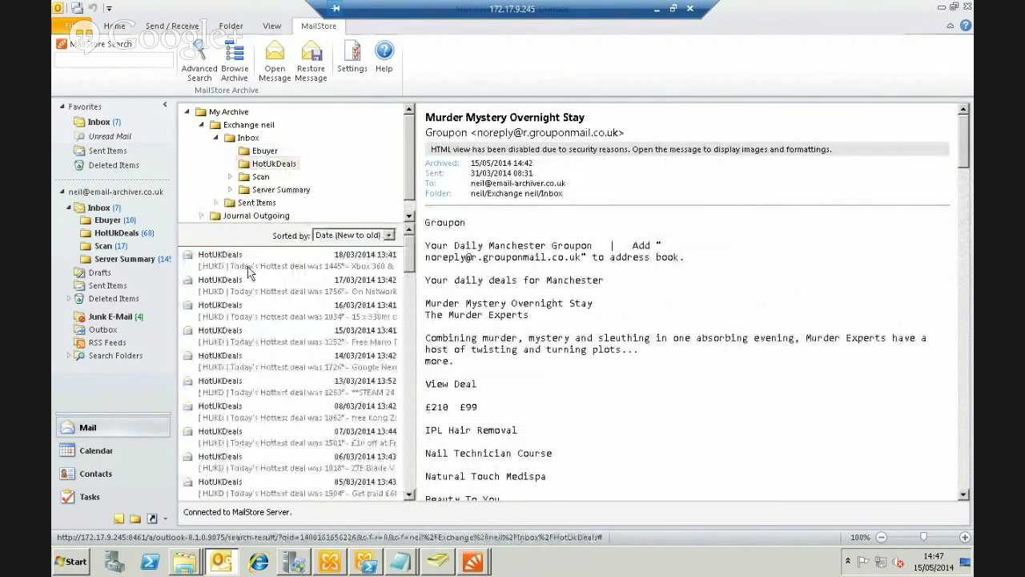
click(250, 270)
click(261, 312)
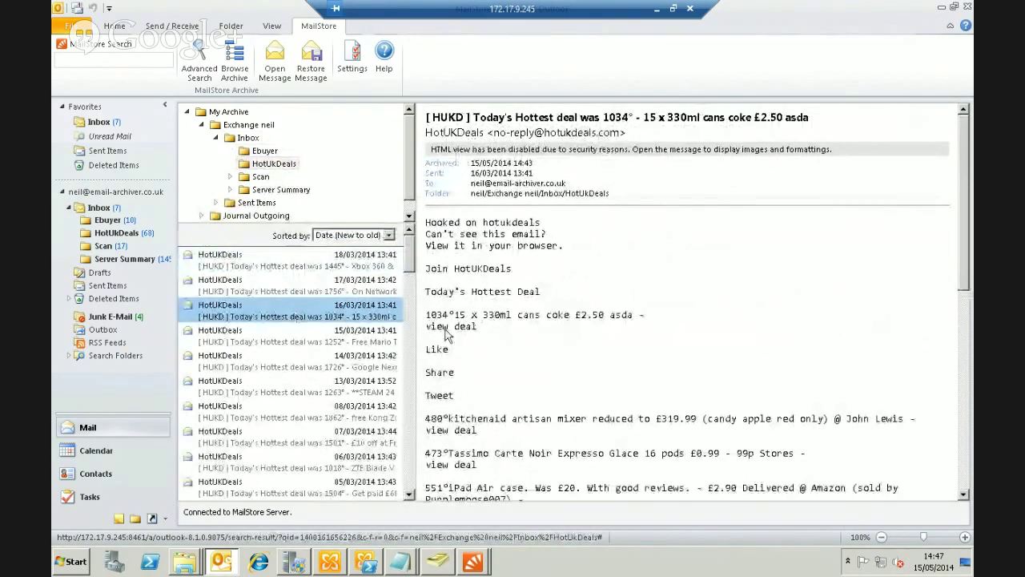
Open the 18/03 Xbox 360 deal email in its own message window
scroll(677, 342, down, 9)
scroll(679, 340, up, 6)
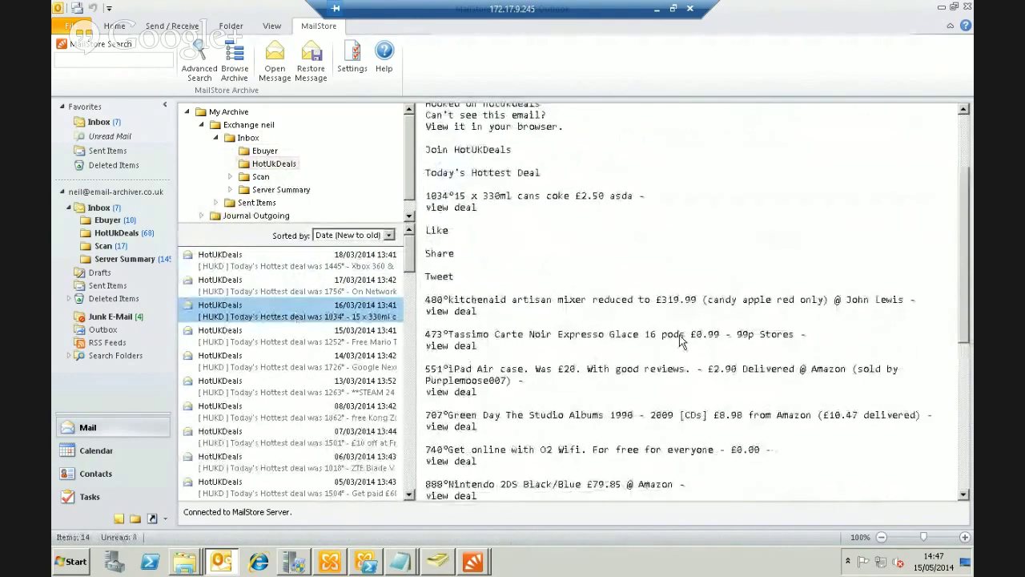
scroll(679, 340, up, 3)
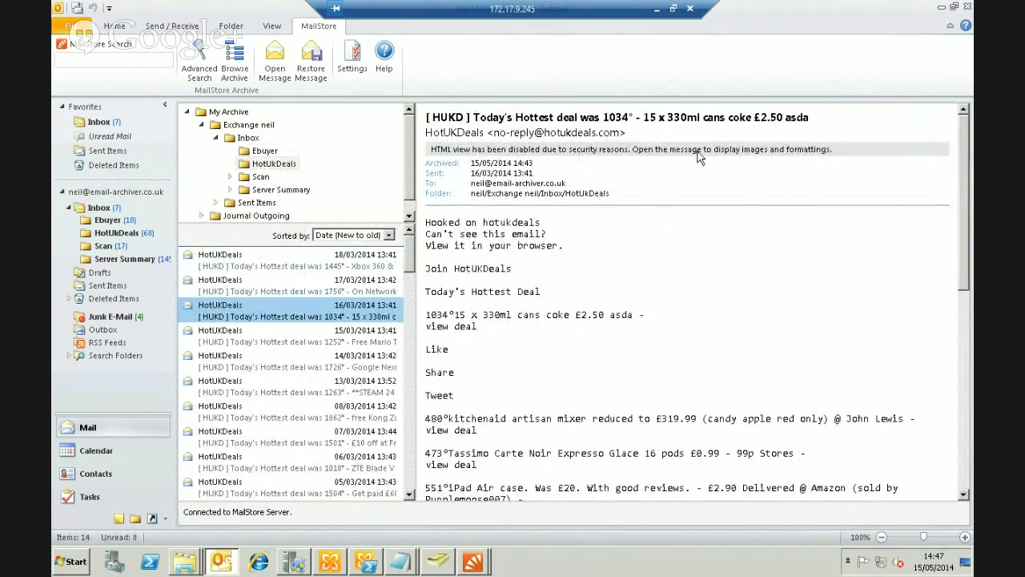
click(304, 266)
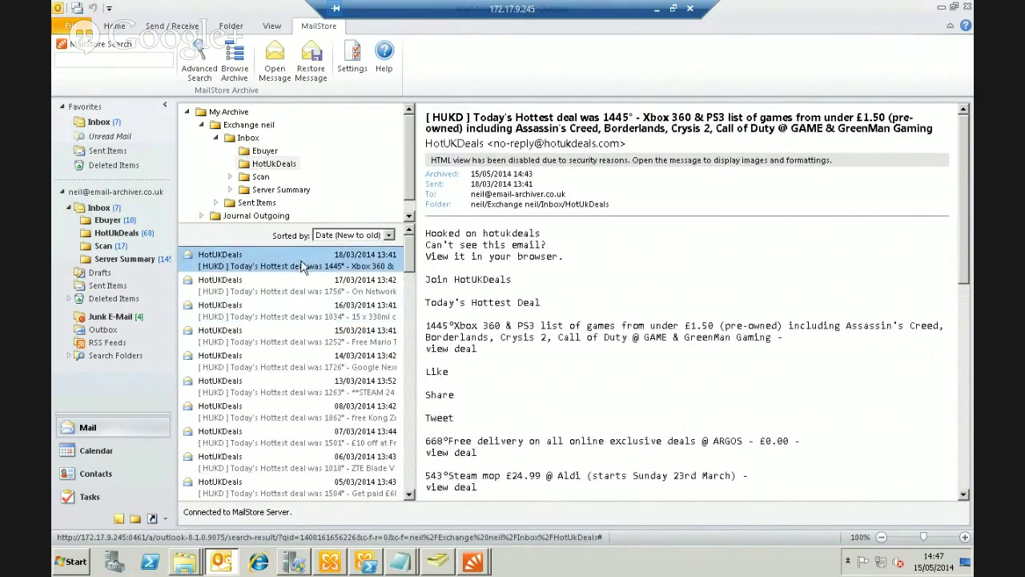
click(275, 60)
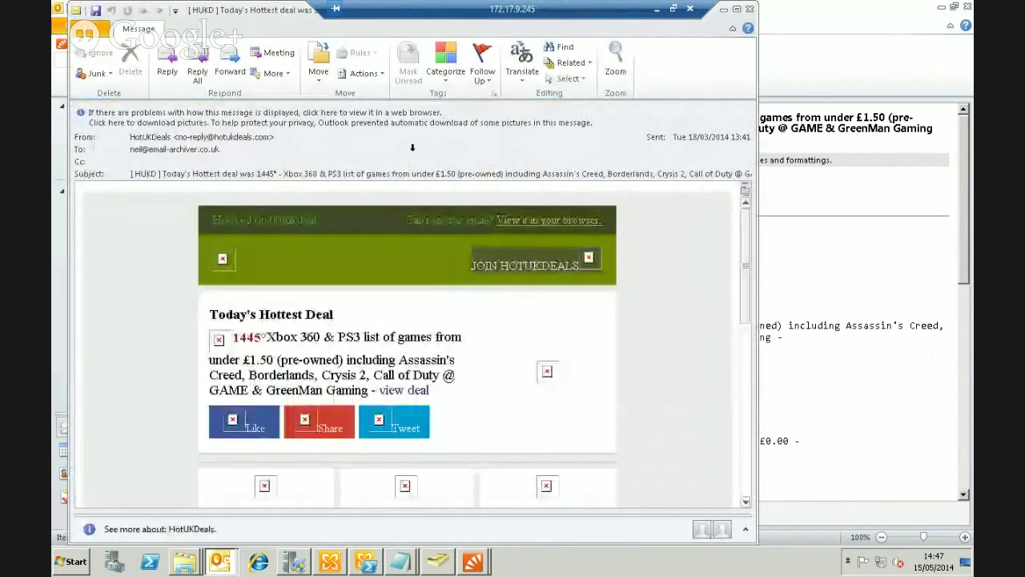
Download the blocked pictures in the Xbox 360 deal email, review it, and close the window
click(315, 122)
click(389, 133)
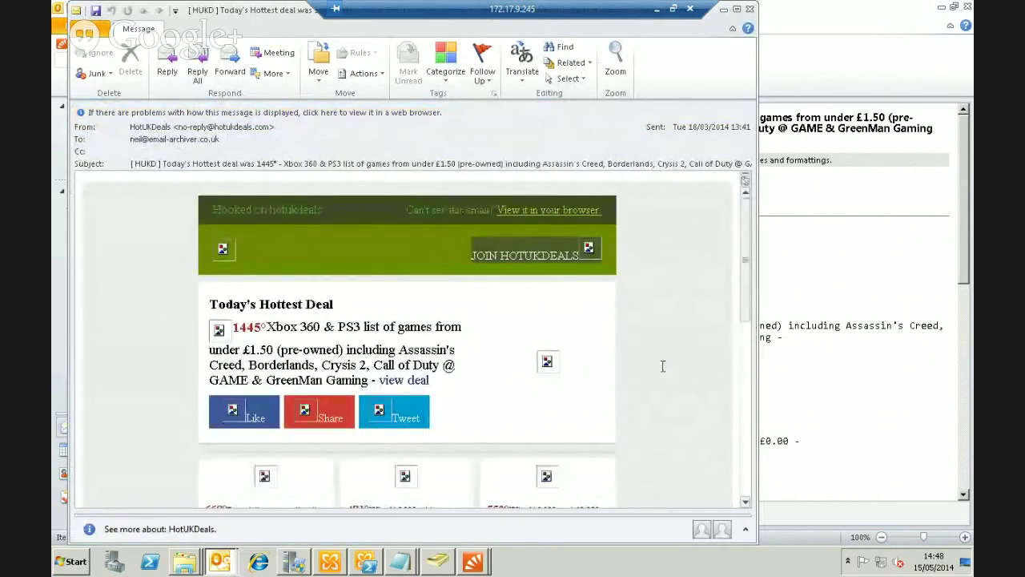
scroll(674, 343, down, 4)
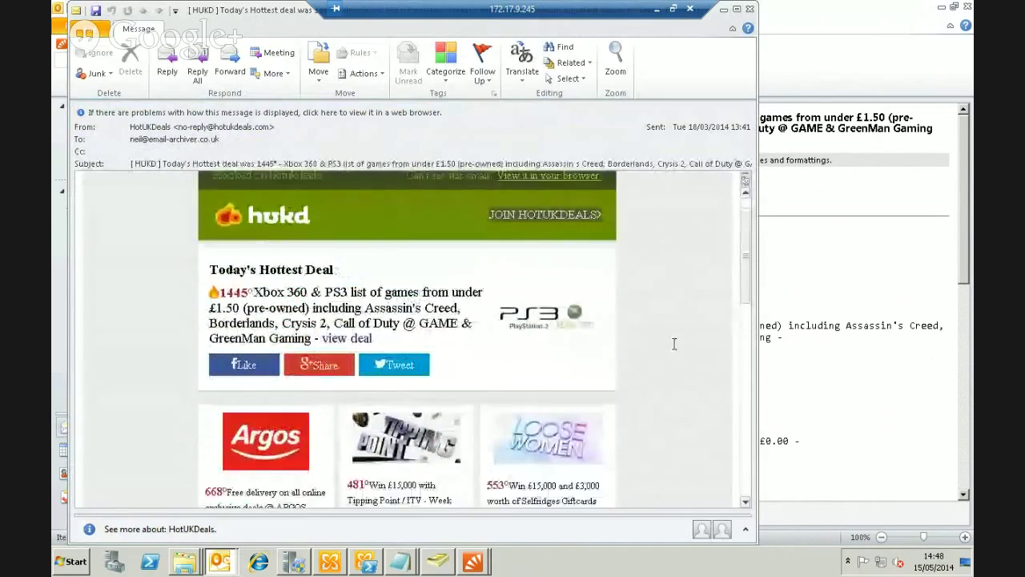
scroll(674, 344, down, 4)
scroll(674, 344, up, 8)
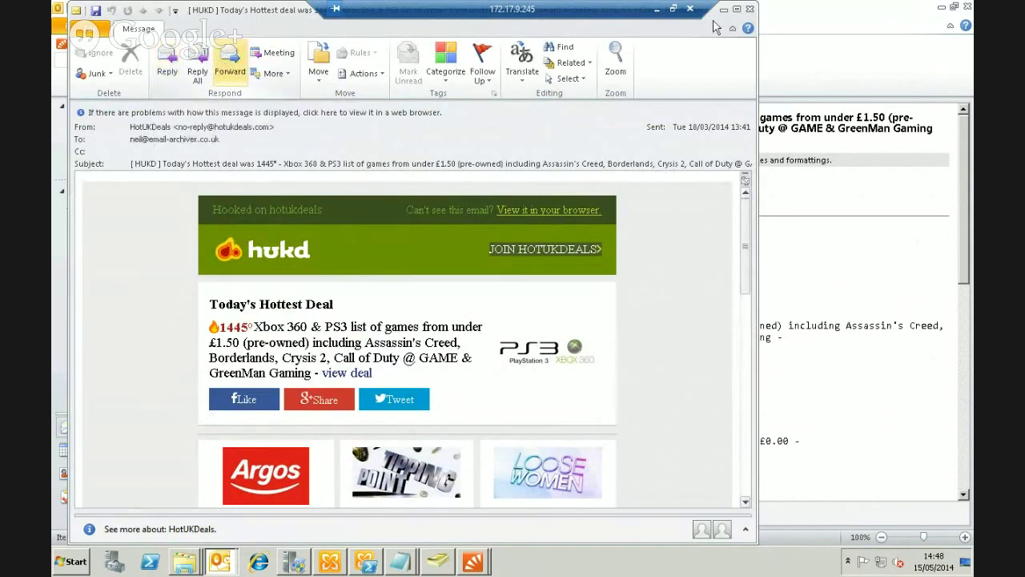
click(750, 10)
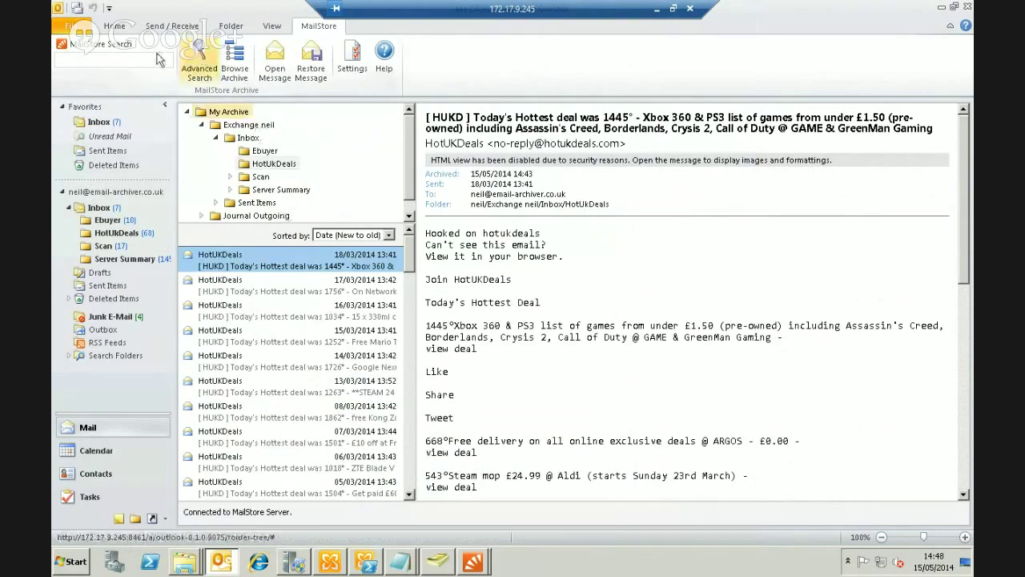
Search the MailStore archive for 'spa'
click(149, 57)
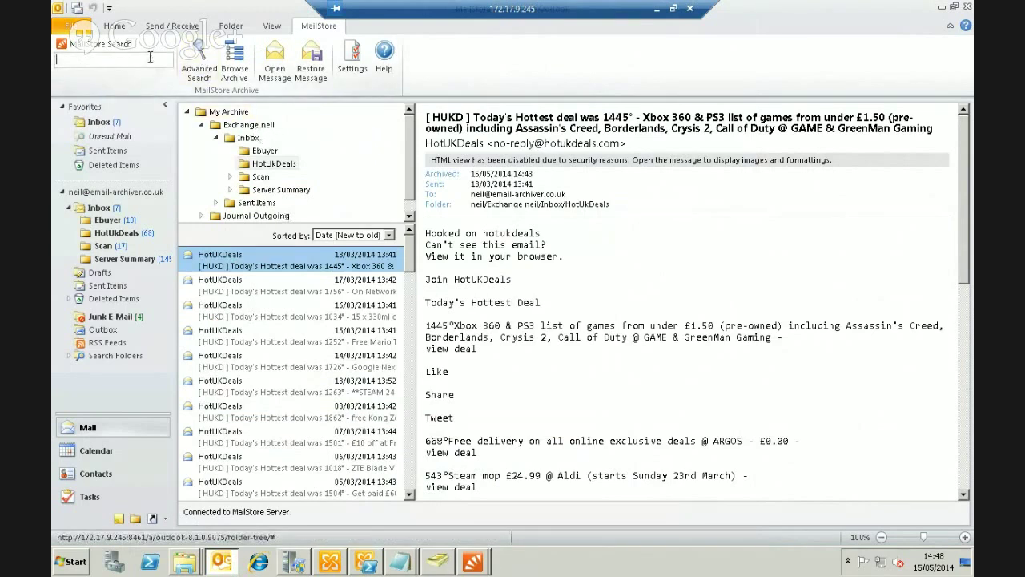
text(spa)
key(Return)
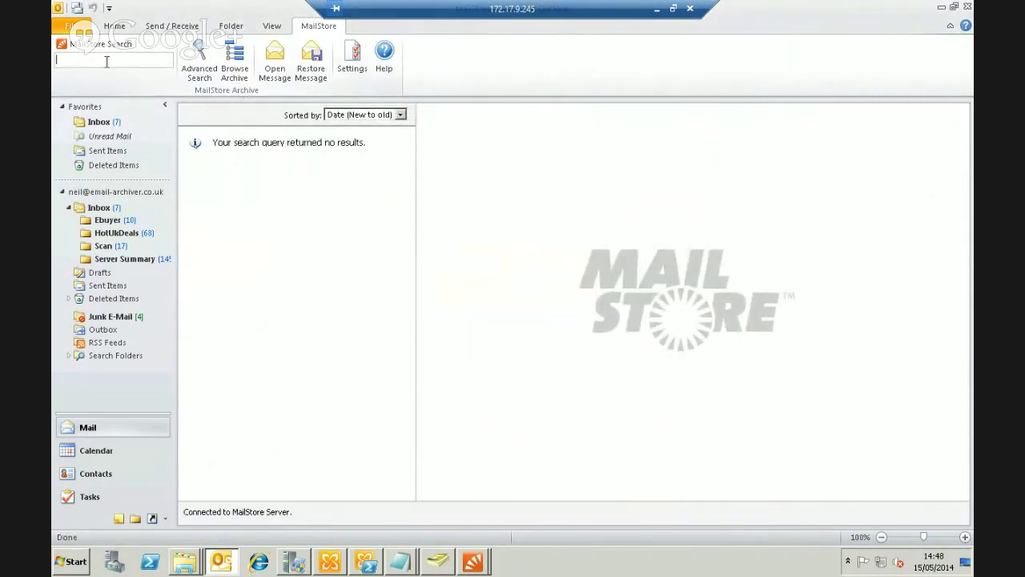
key(Return)
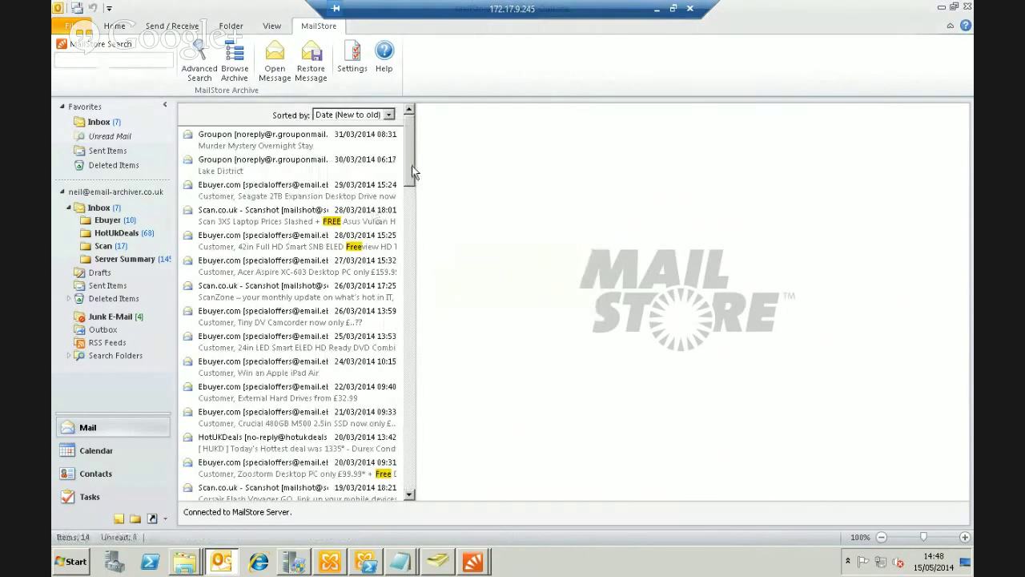
Preview the 08/03 HotUKDeals Kong Zoom Groom dog brush email from the top
scroll(416, 221, down, 5)
scroll(412, 248, down, 5)
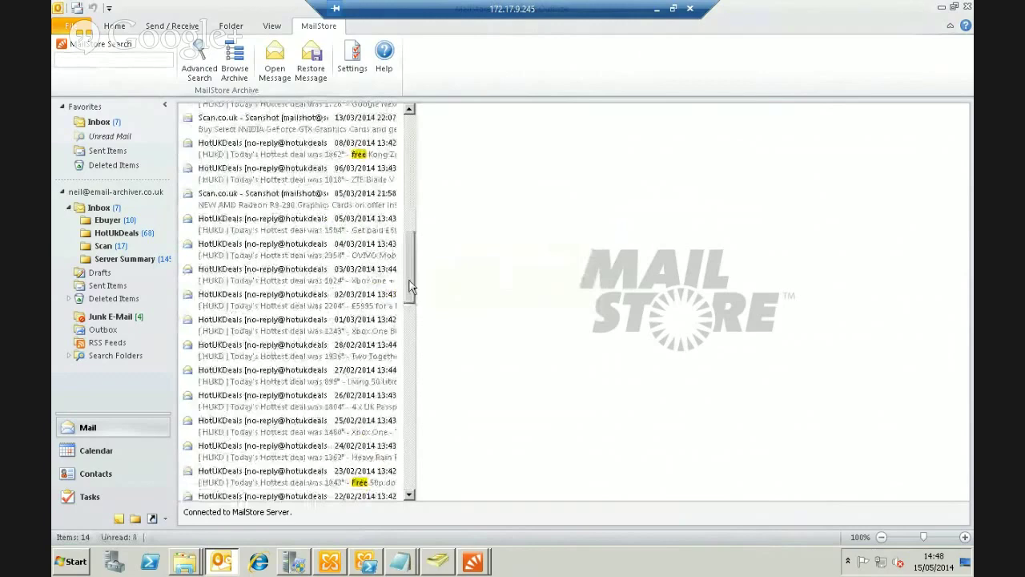
click(290, 164)
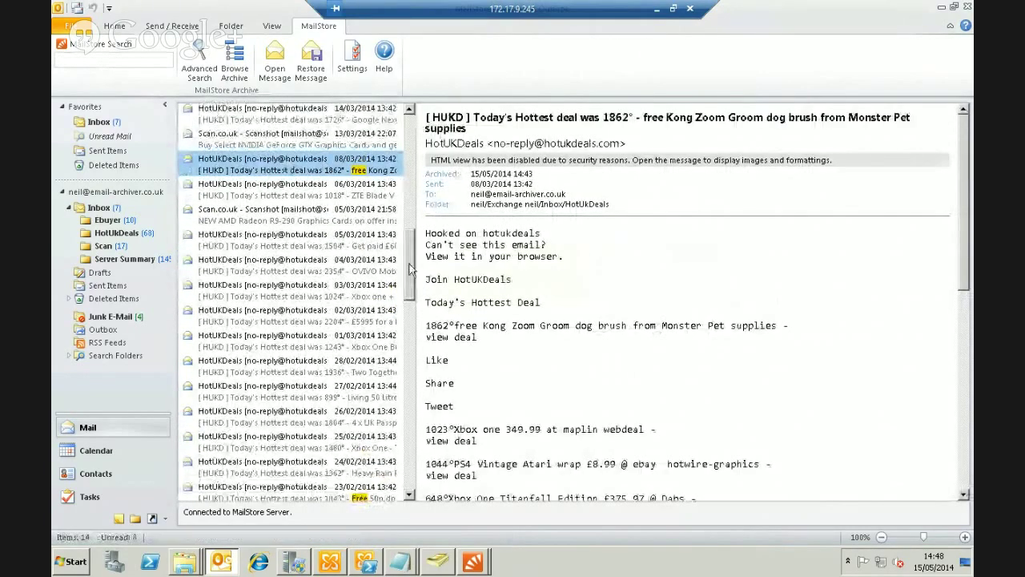
scroll(409, 253, up, 1)
drag(409, 253, 408, 136)
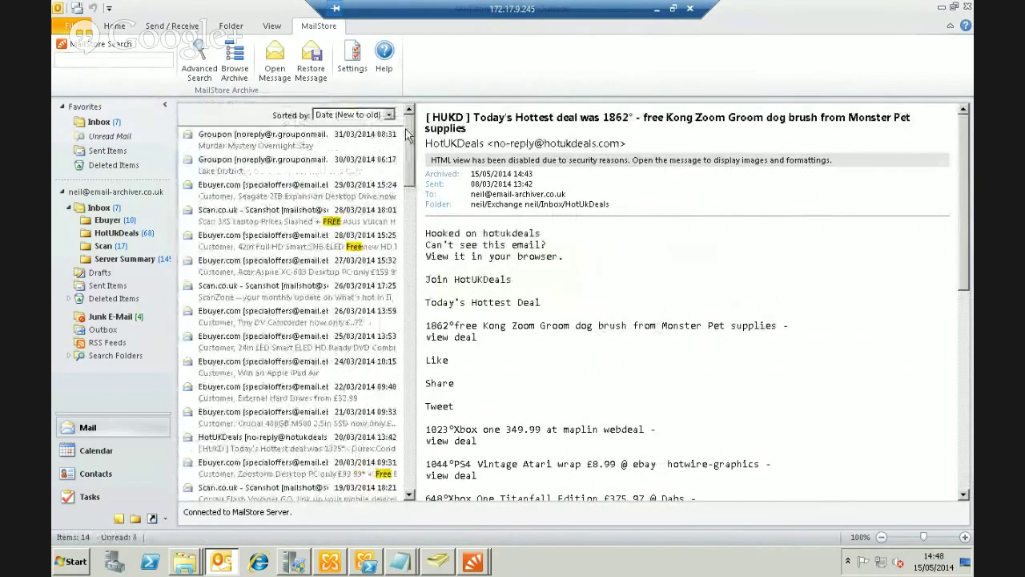
In Advanced Search, look for 'free' in the Subject field only
click(209, 62)
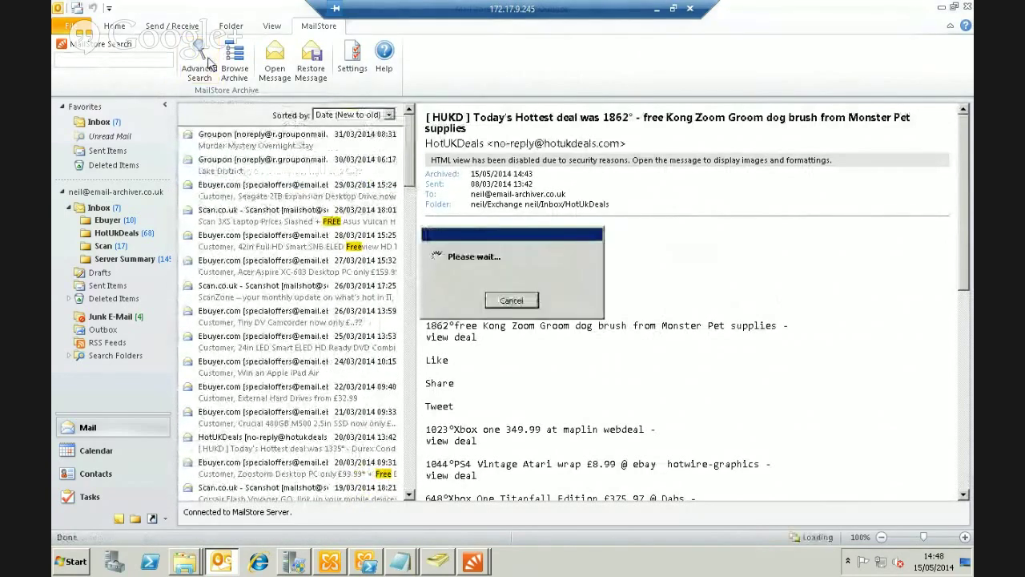
click(536, 192)
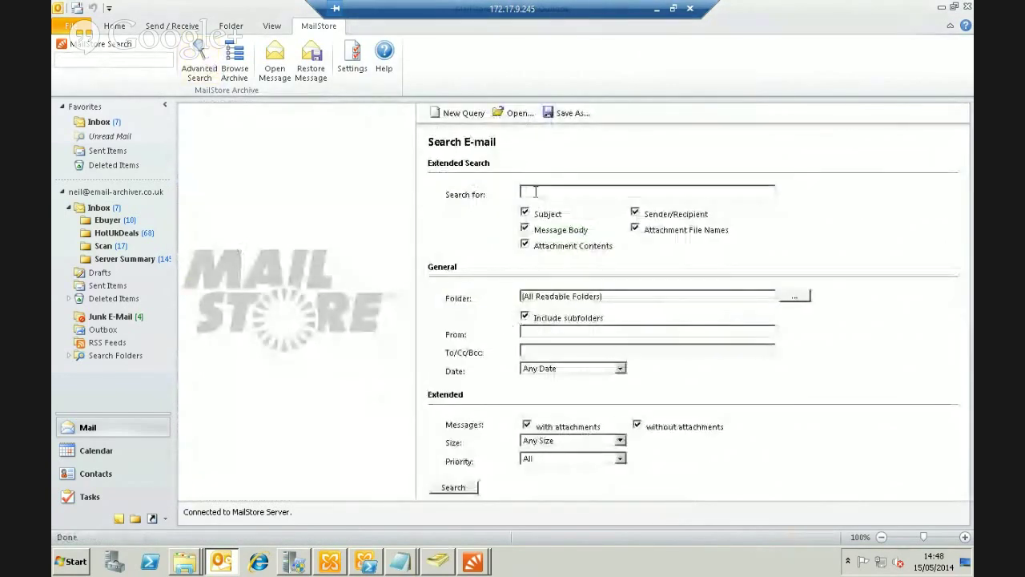
text(free)
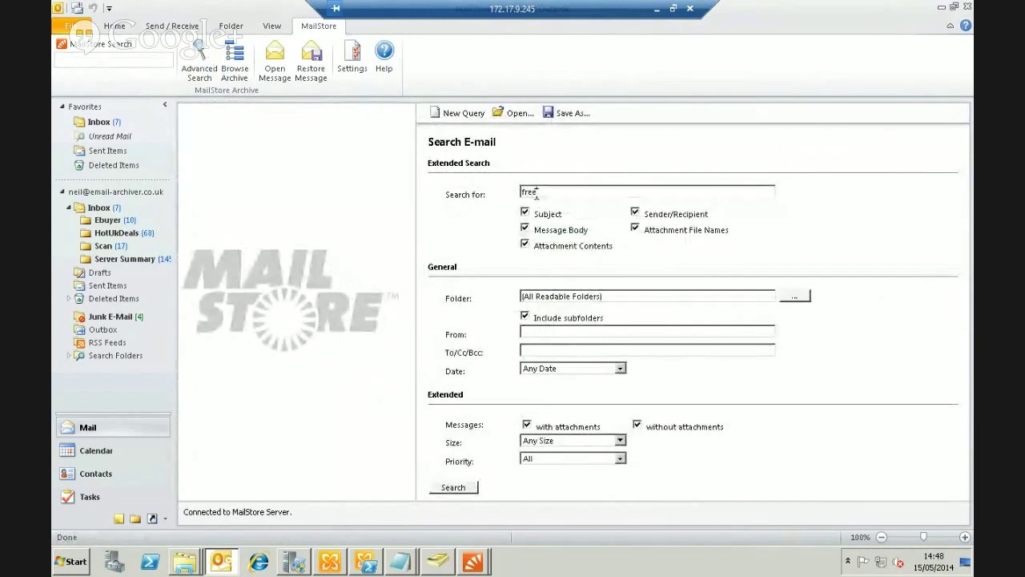
click(525, 228)
click(525, 243)
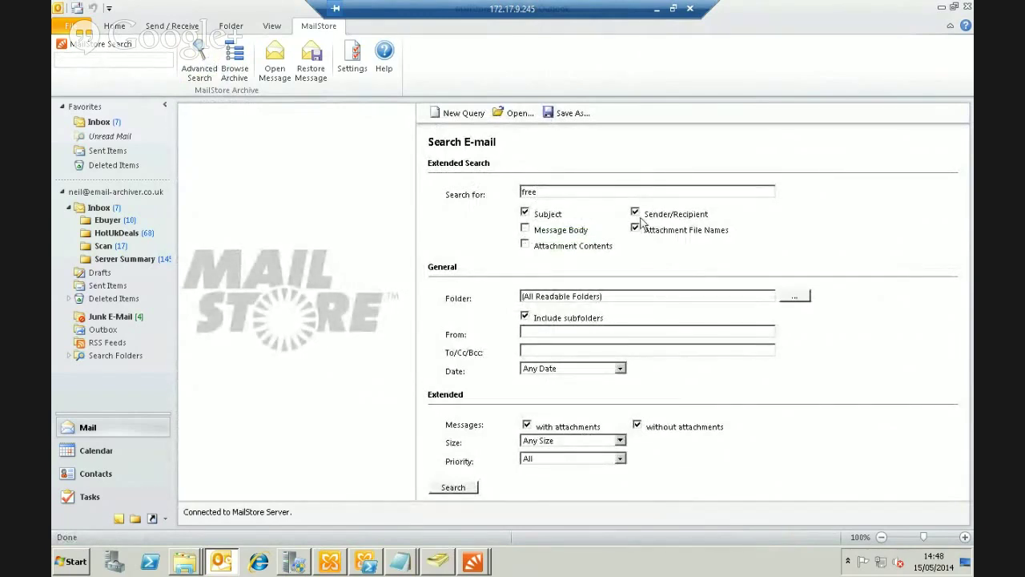
click(635, 212)
Limit the search to the Exchange neil Inbox > HotUkDeals folder
click(791, 298)
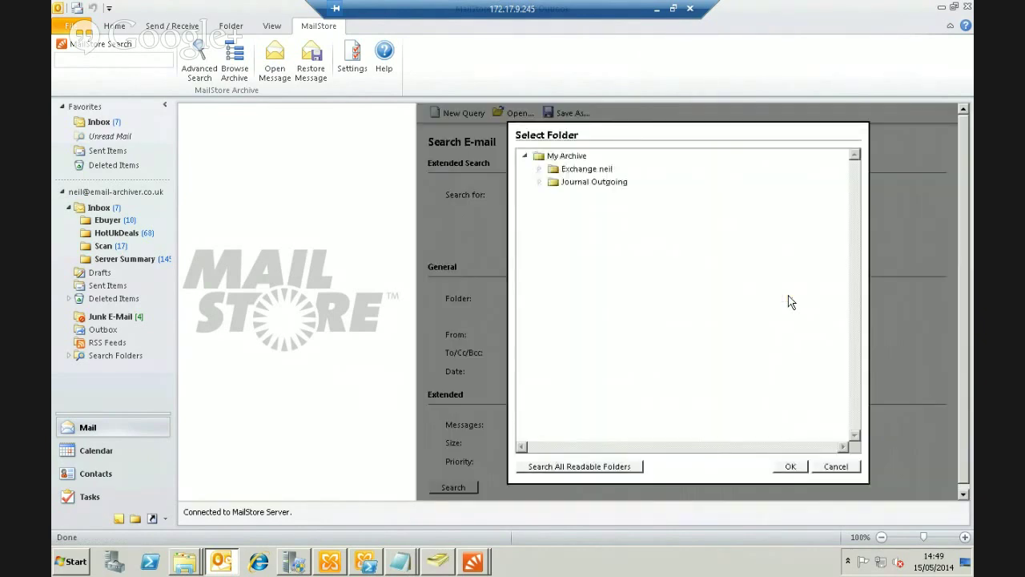
click(539, 169)
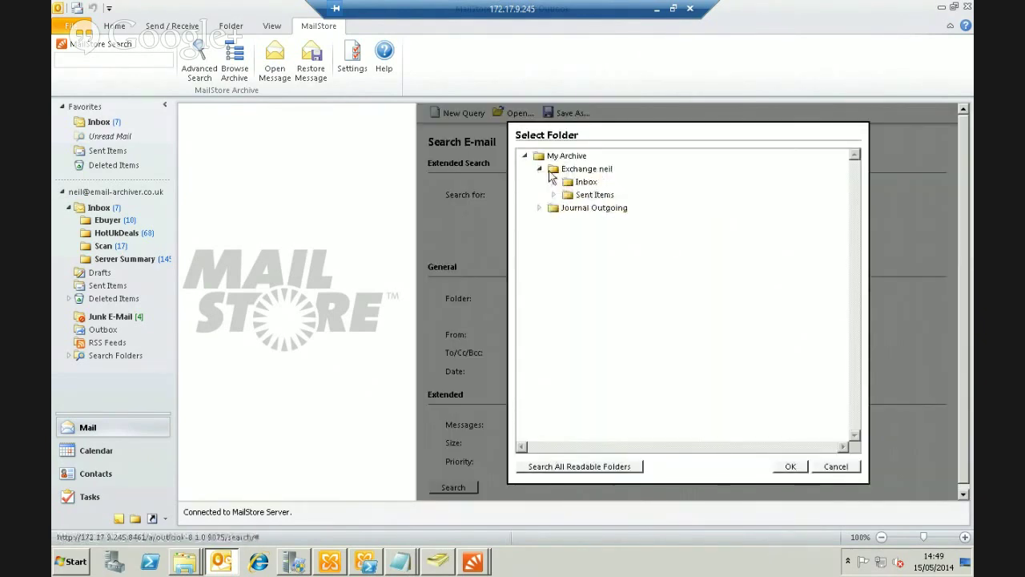
click(553, 182)
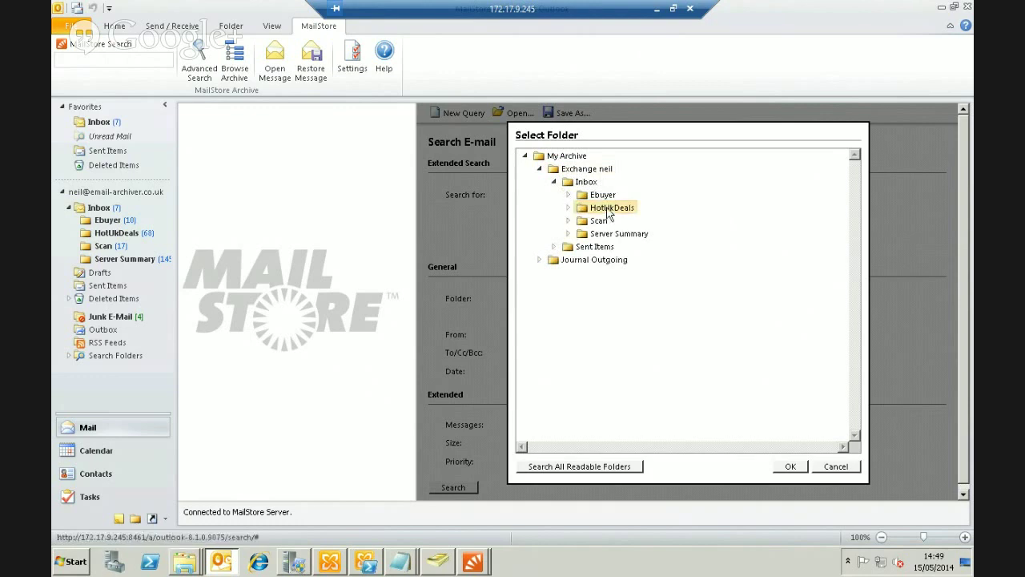
click(608, 210)
click(790, 466)
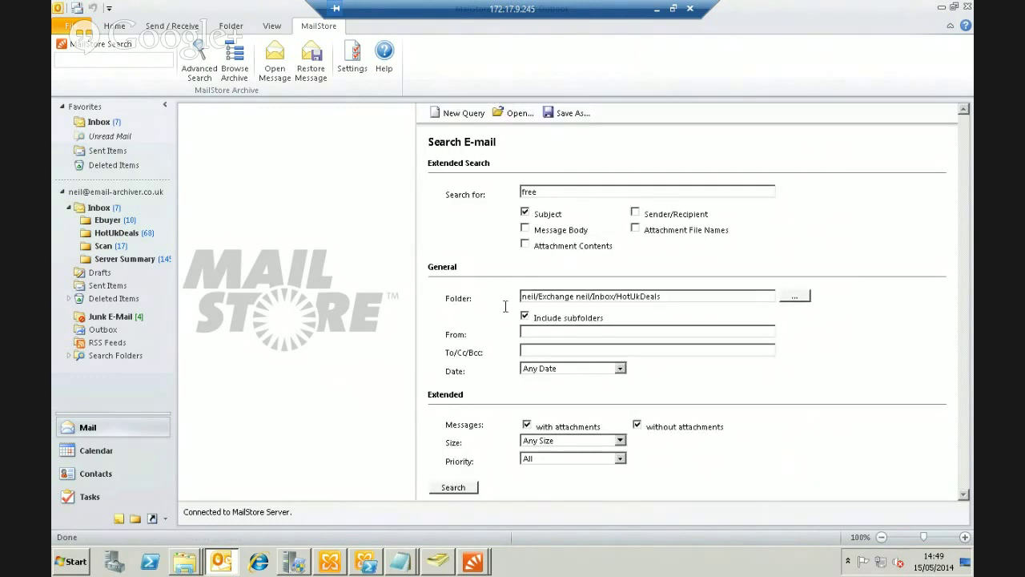
Leave the date range set to Any Date
click(572, 370)
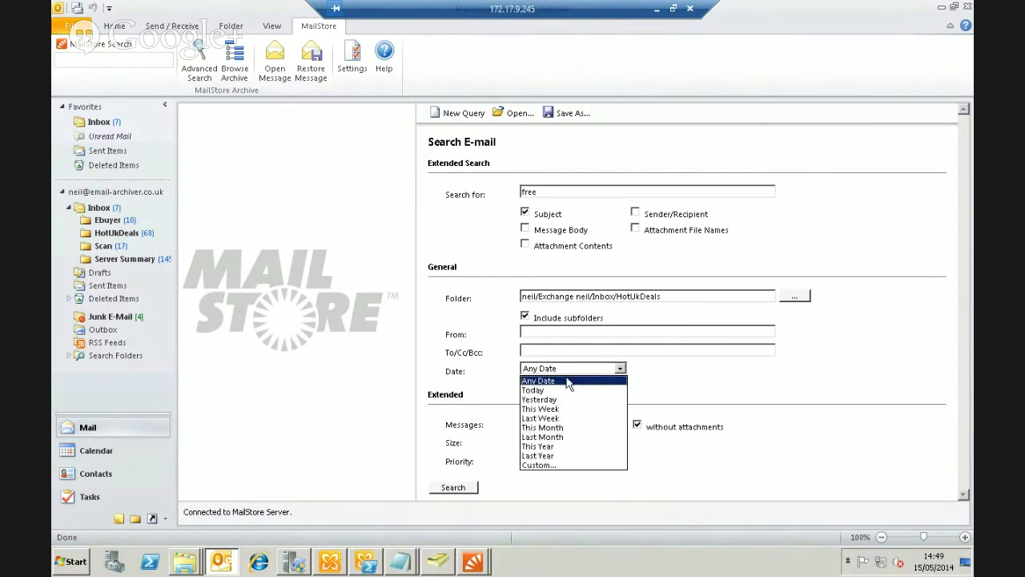
click(548, 467)
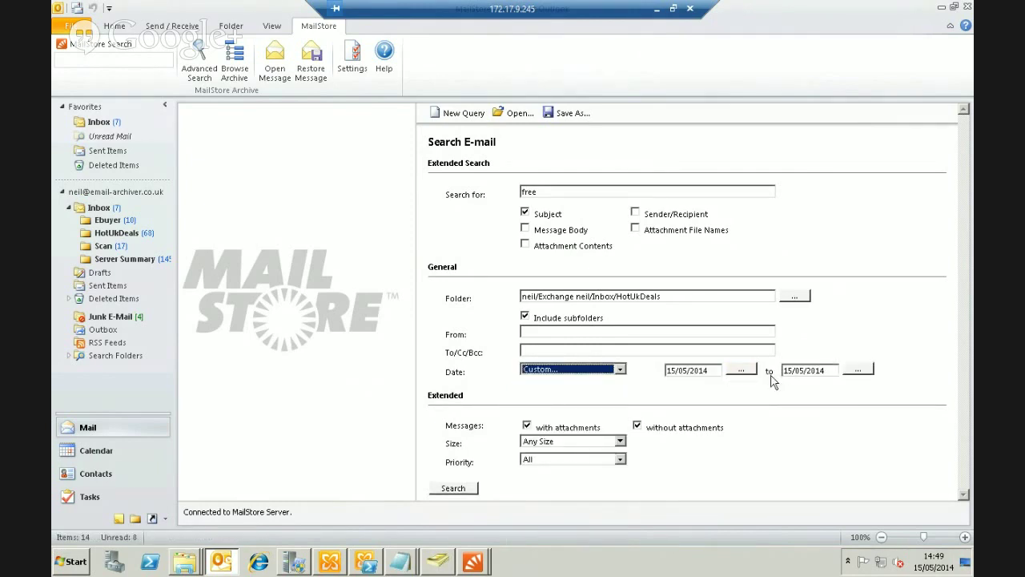
click(619, 369)
click(574, 383)
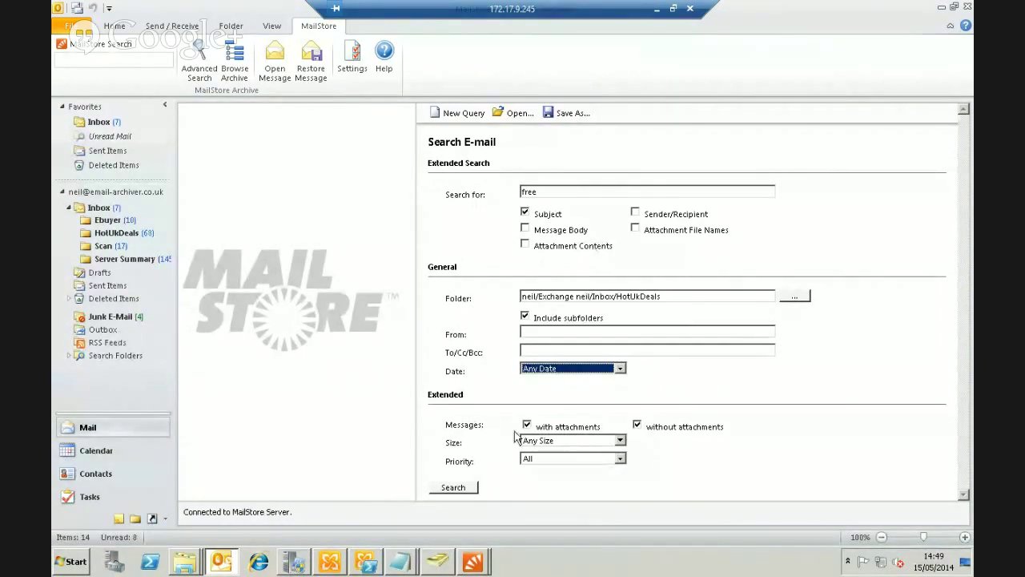
Save the search criteria as 'free', run the search, and return to the archive browser
click(565, 114)
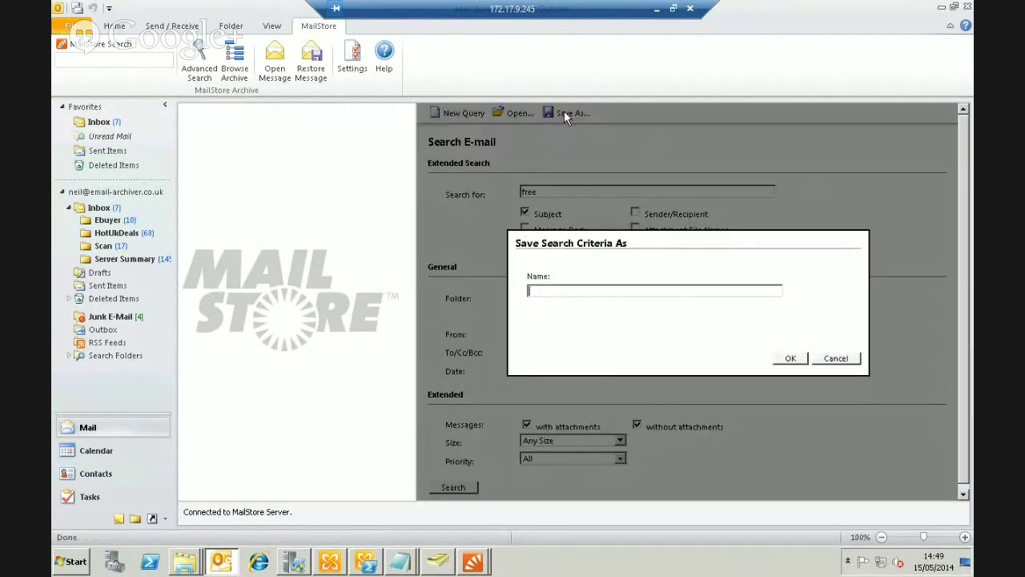
text(free)
key(Return)
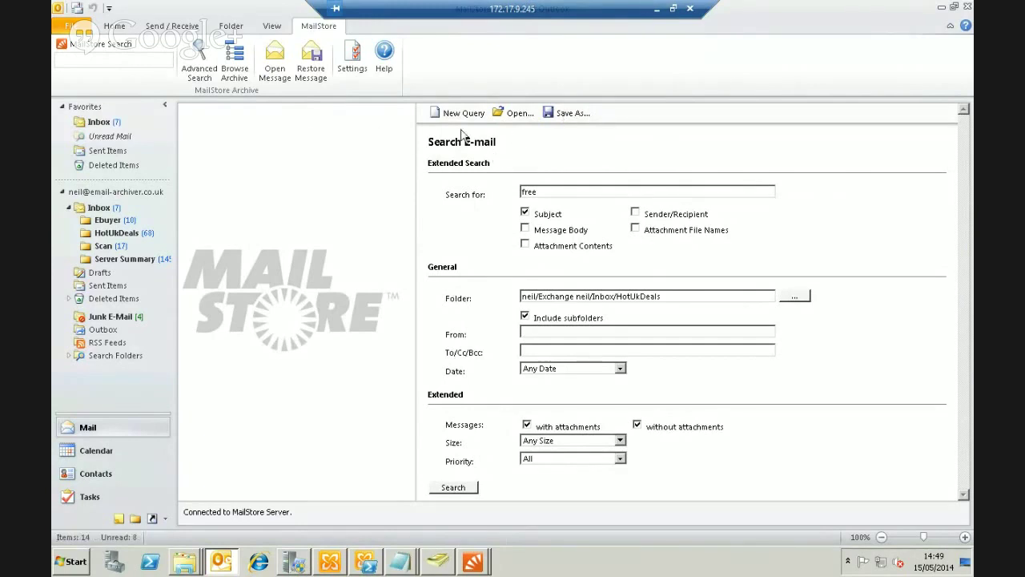
click(461, 490)
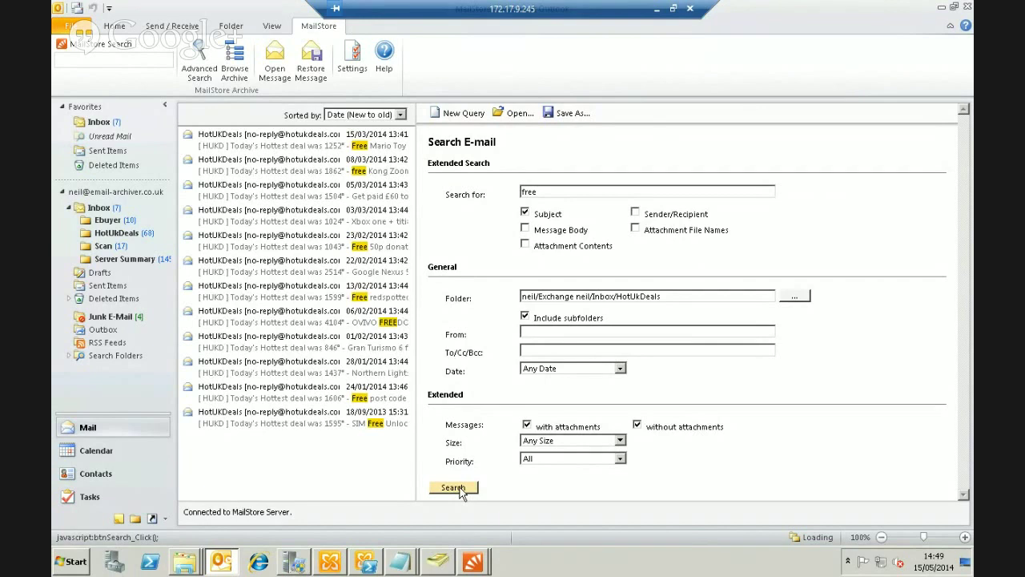
click(234, 62)
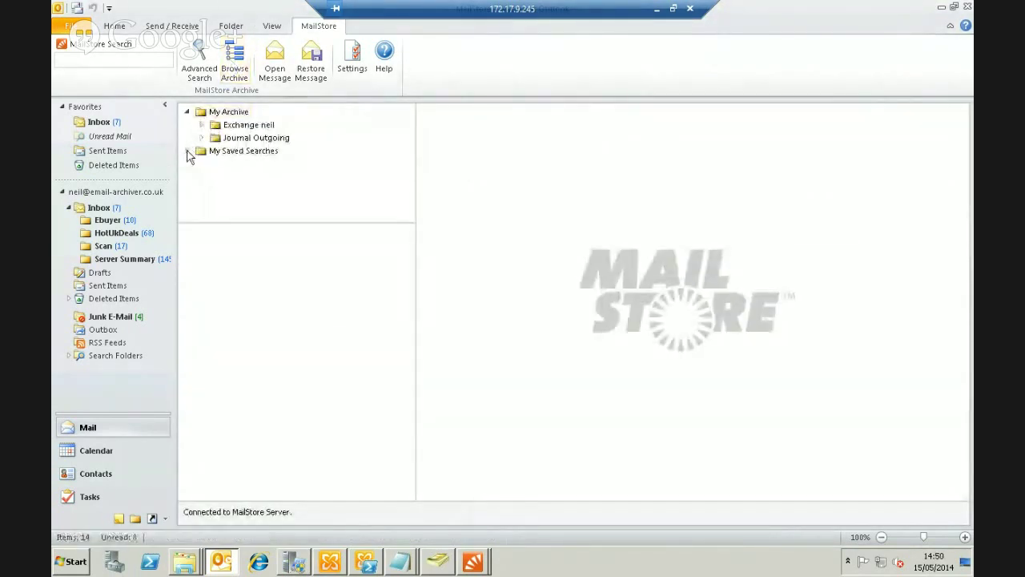
Open the saved 'free' search, select the 15/03 Free Mario Toy deal, and start Restore Message
click(186, 151)
click(227, 165)
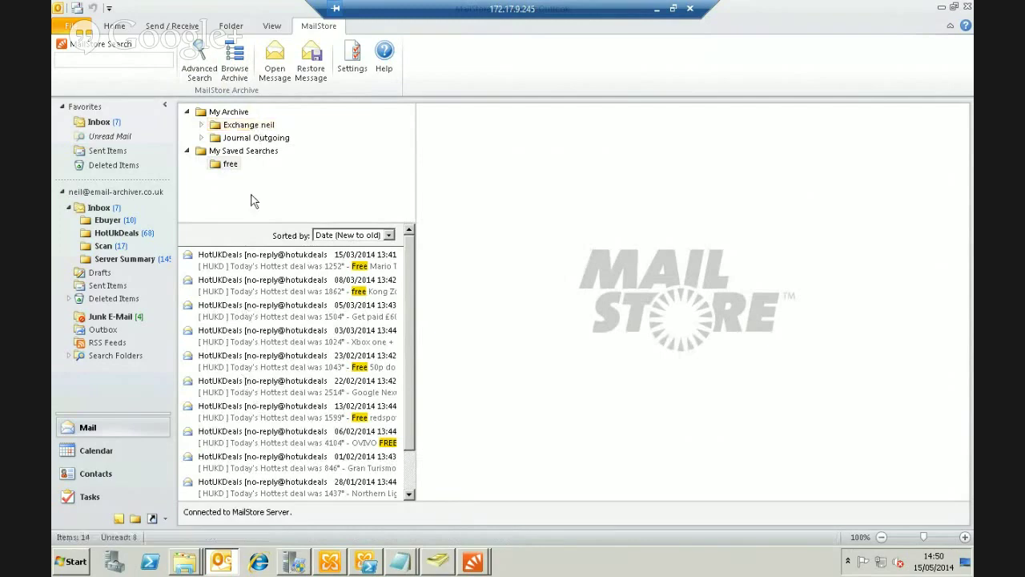
click(275, 261)
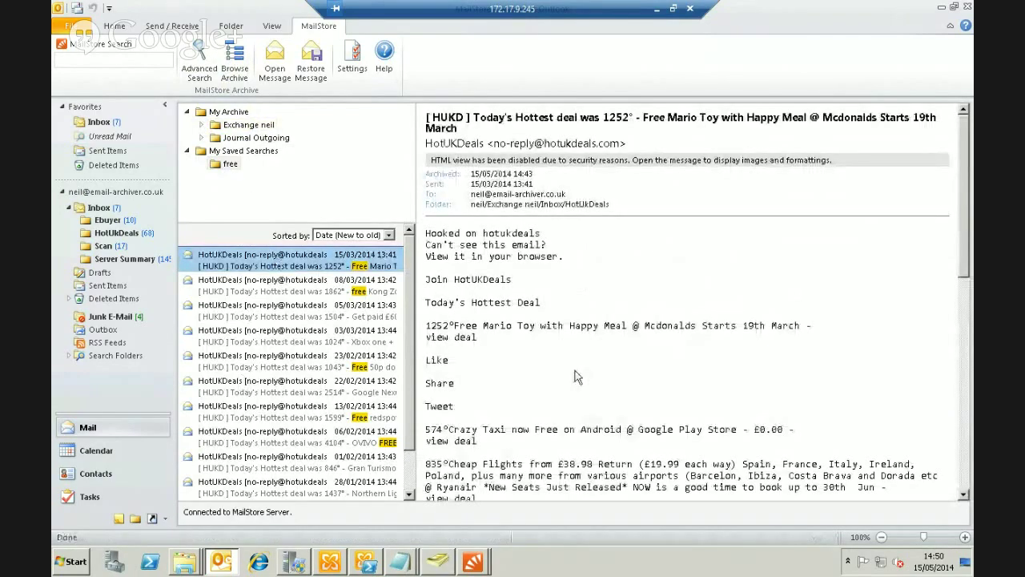
click(312, 60)
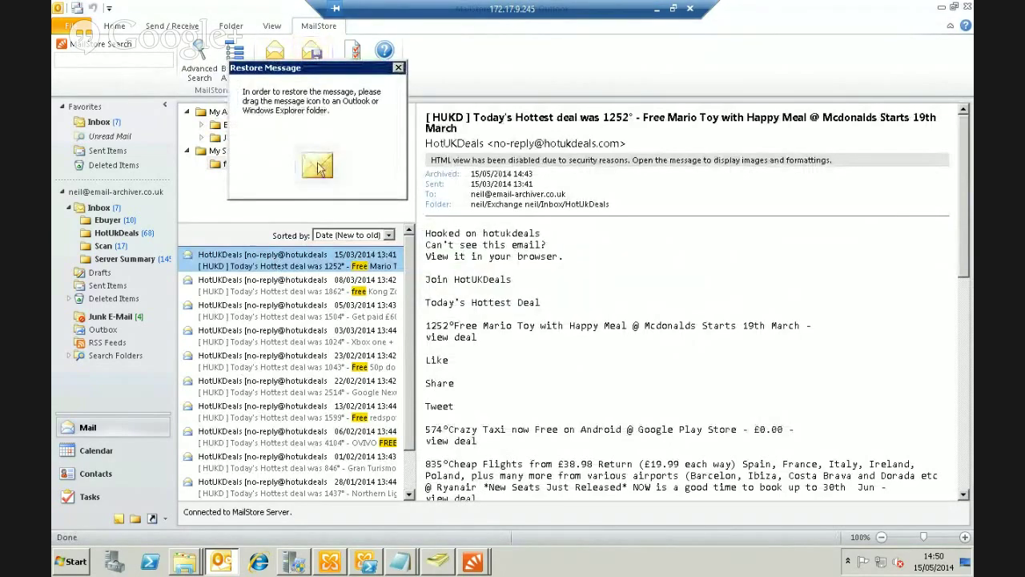
Restore the Free Mario Toy message into the Outlook Inbox, verify it there, and minimize Outlook
drag(319, 168, 101, 210)
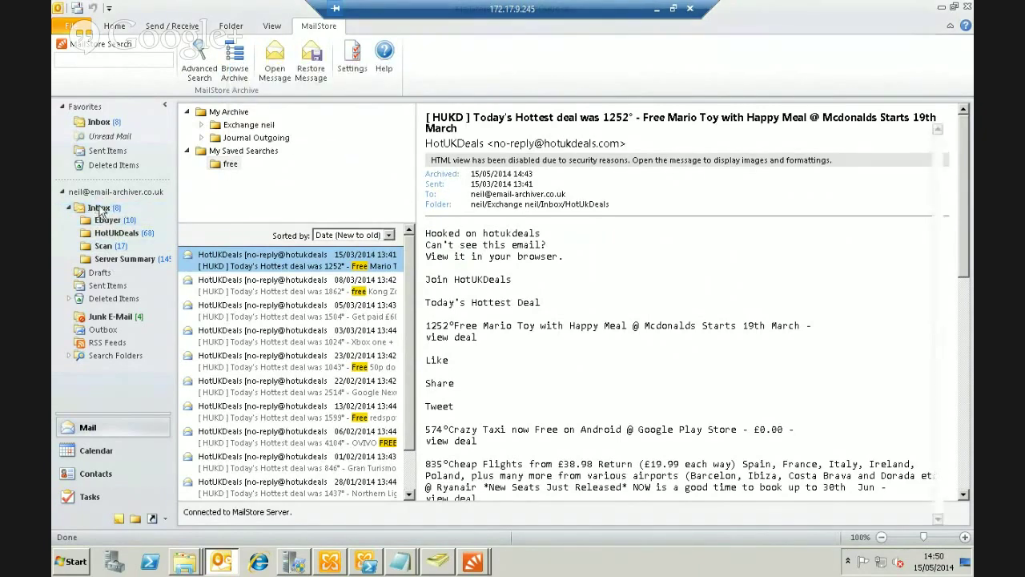
click(101, 209)
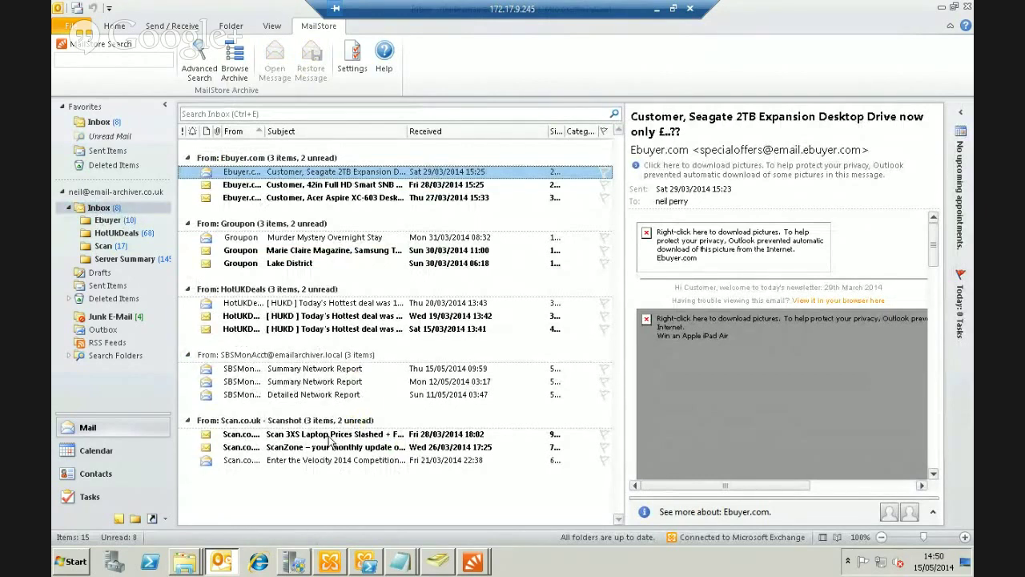
click(945, 8)
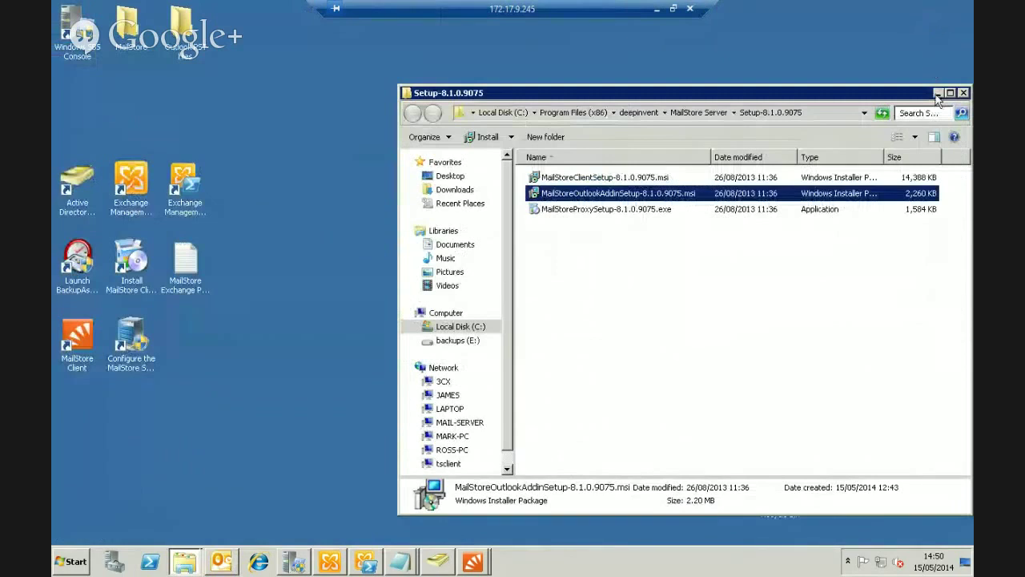
click(938, 93)
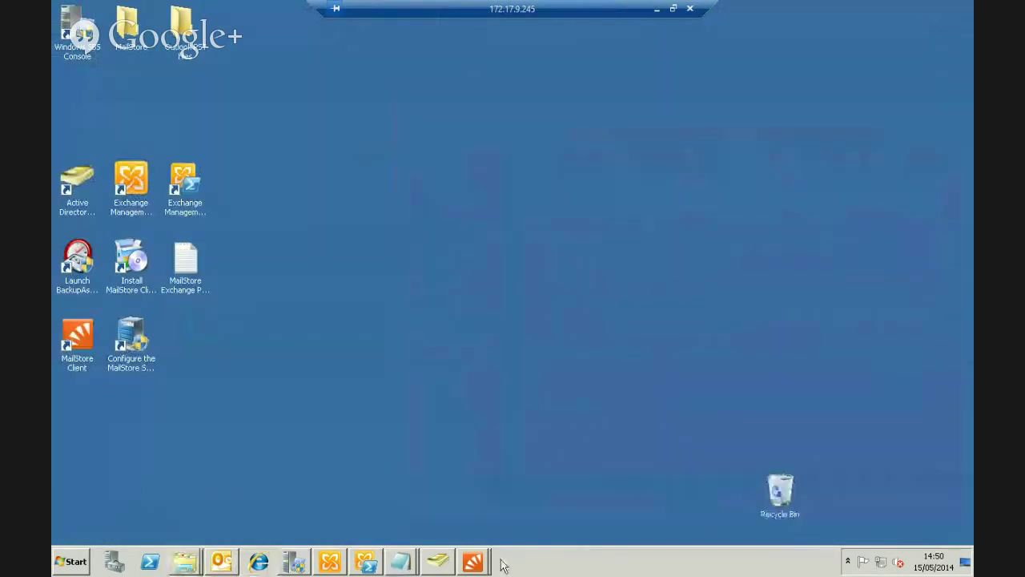
mouse_move(483, 566)
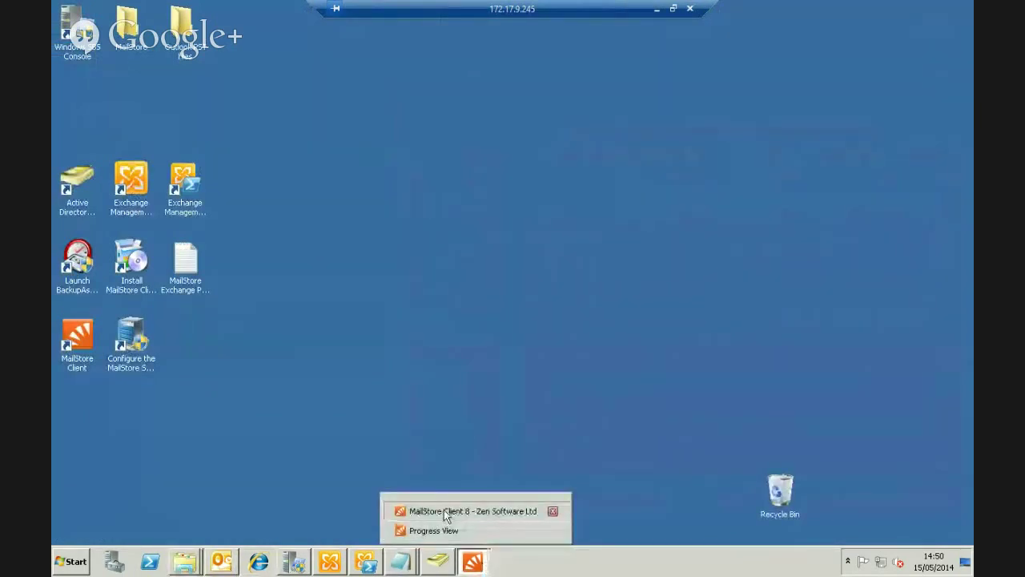
click(444, 510)
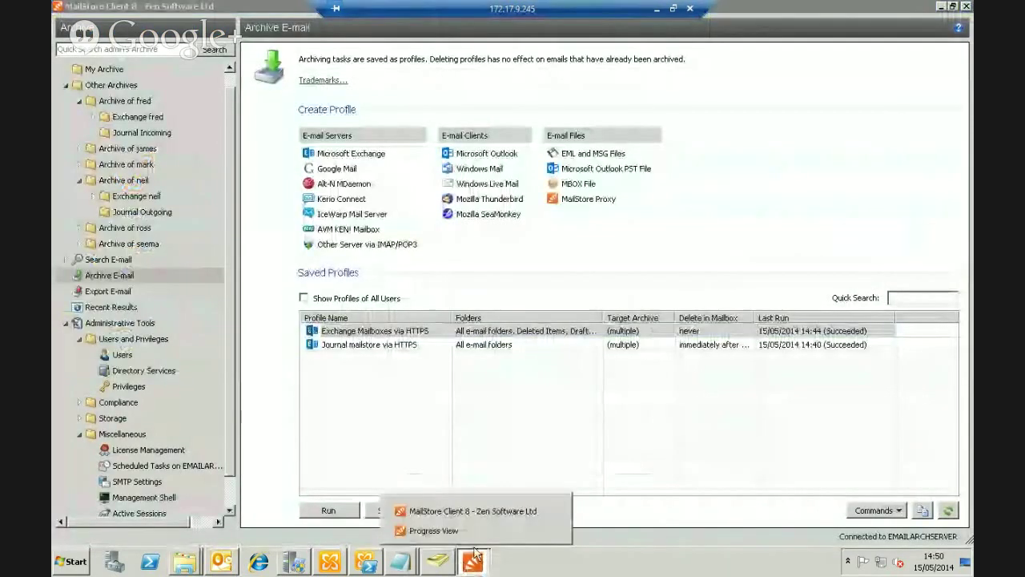
click(433, 531)
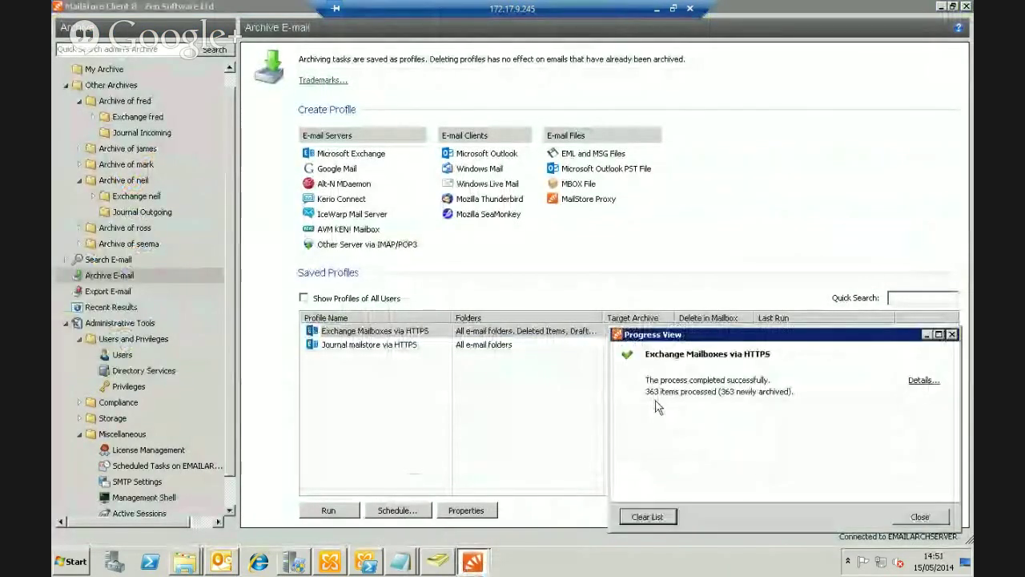
click(918, 518)
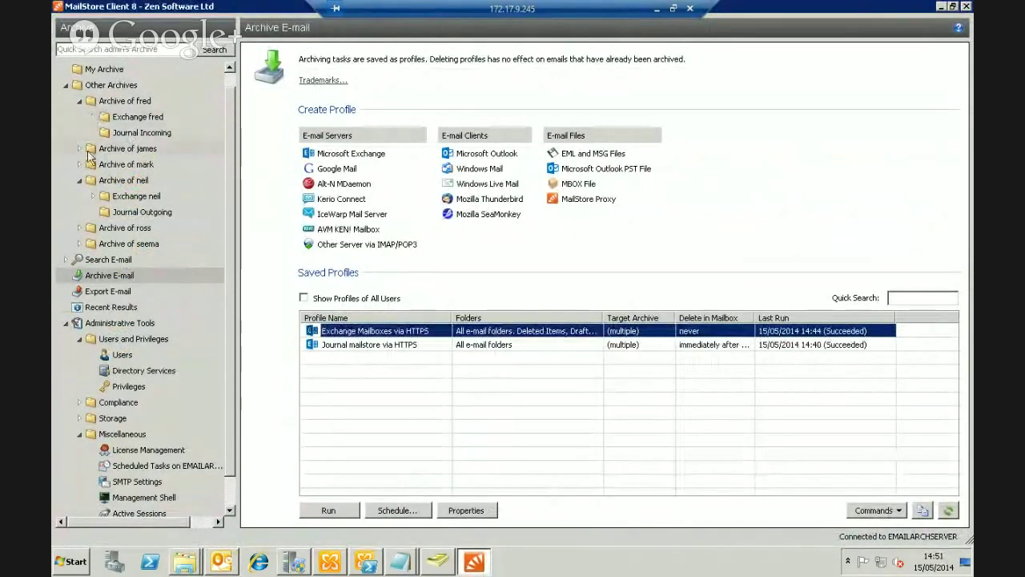
click(93, 196)
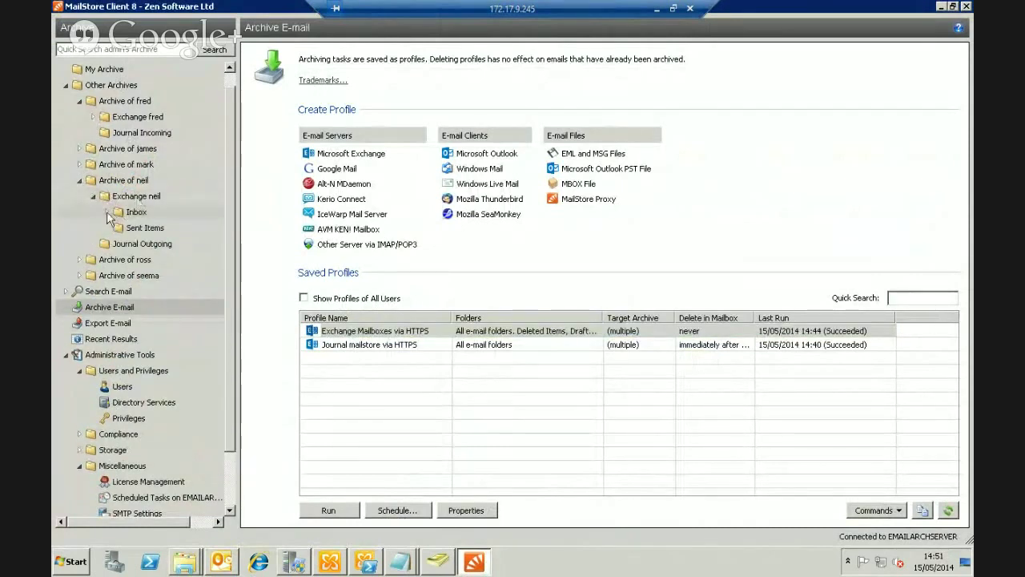
click(108, 213)
click(143, 231)
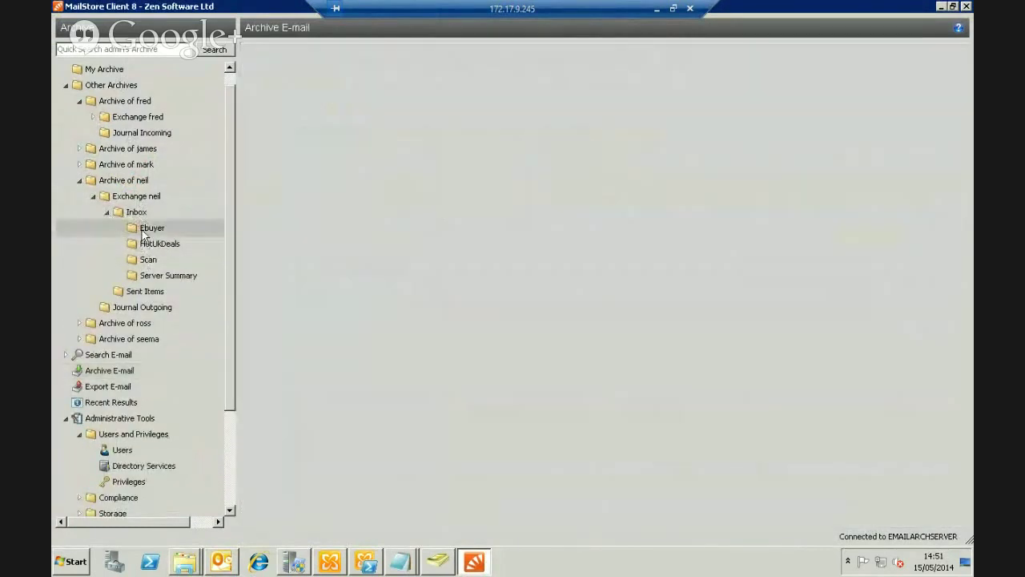
click(146, 244)
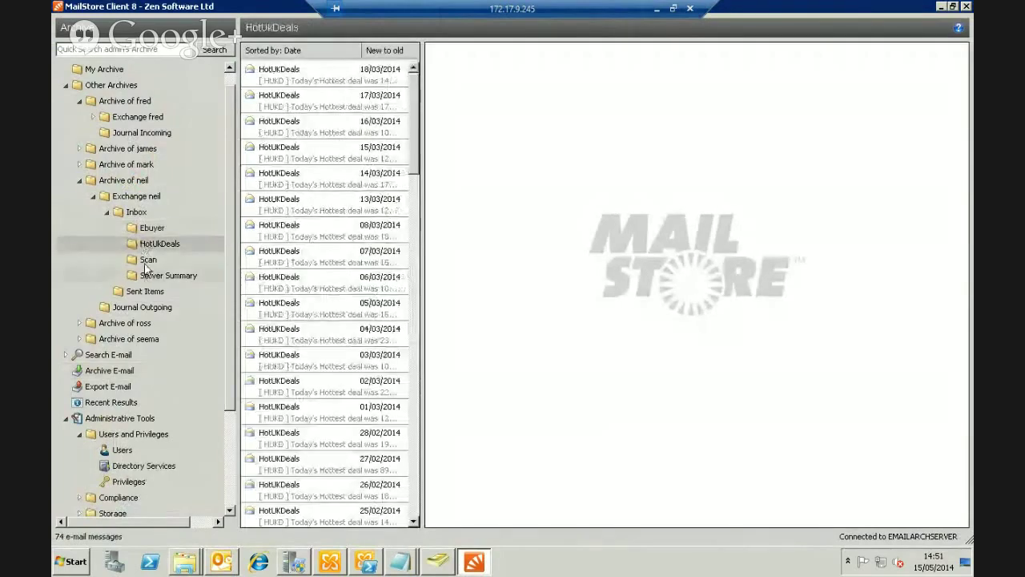
click(147, 259)
click(154, 276)
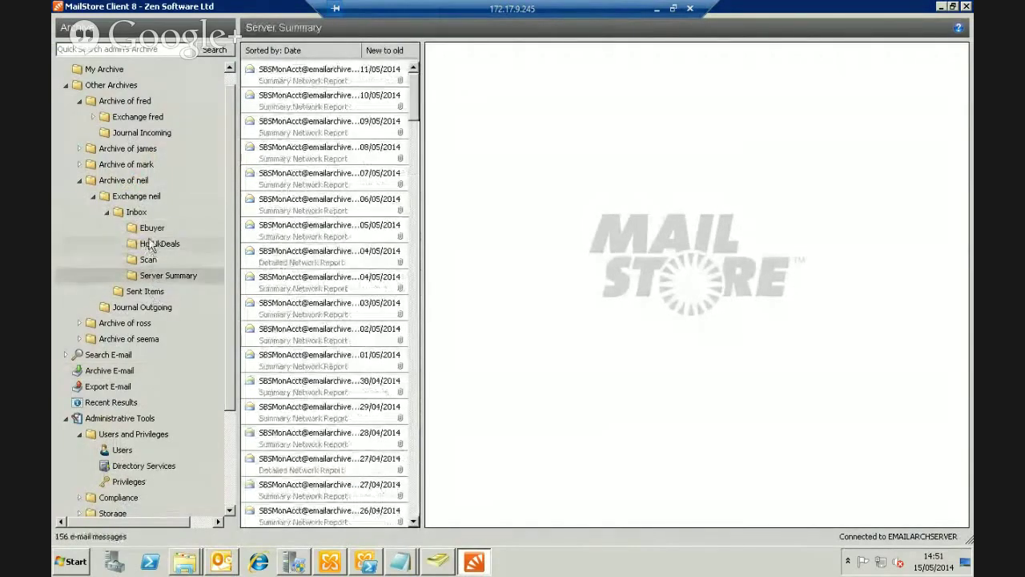
click(136, 211)
click(298, 104)
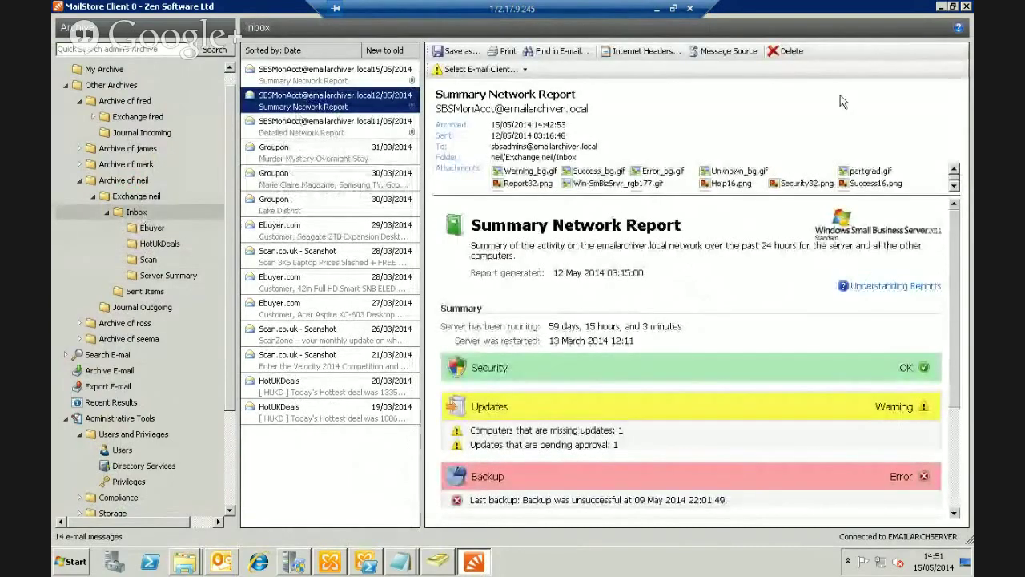
click(312, 183)
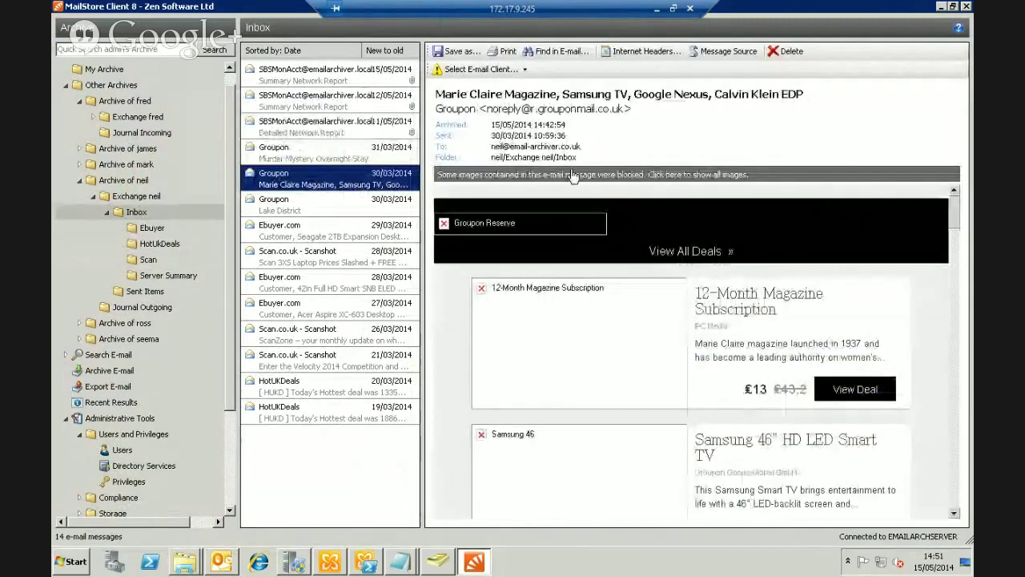
click(574, 177)
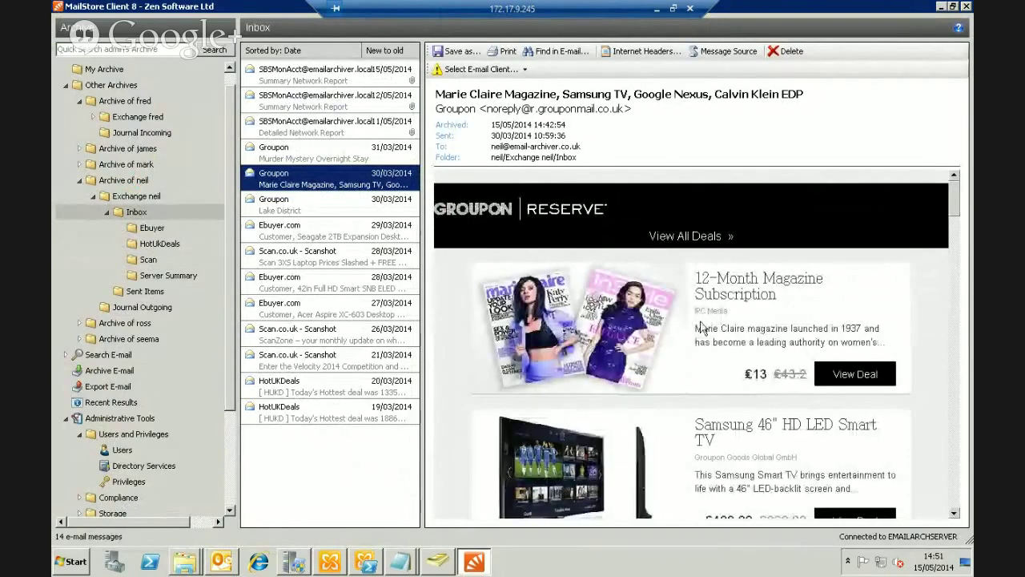
drag(955, 202, 950, 264)
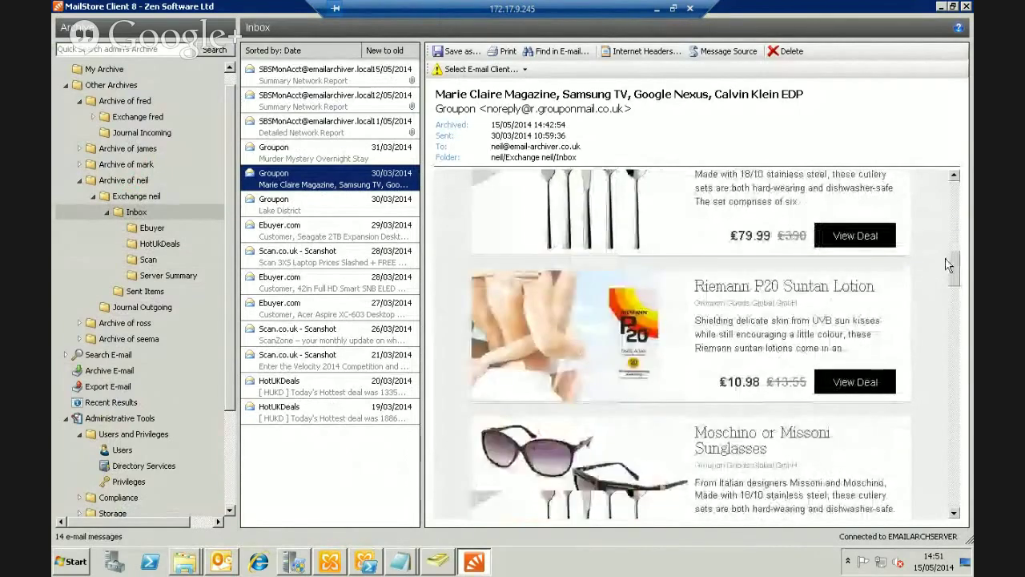
click(320, 127)
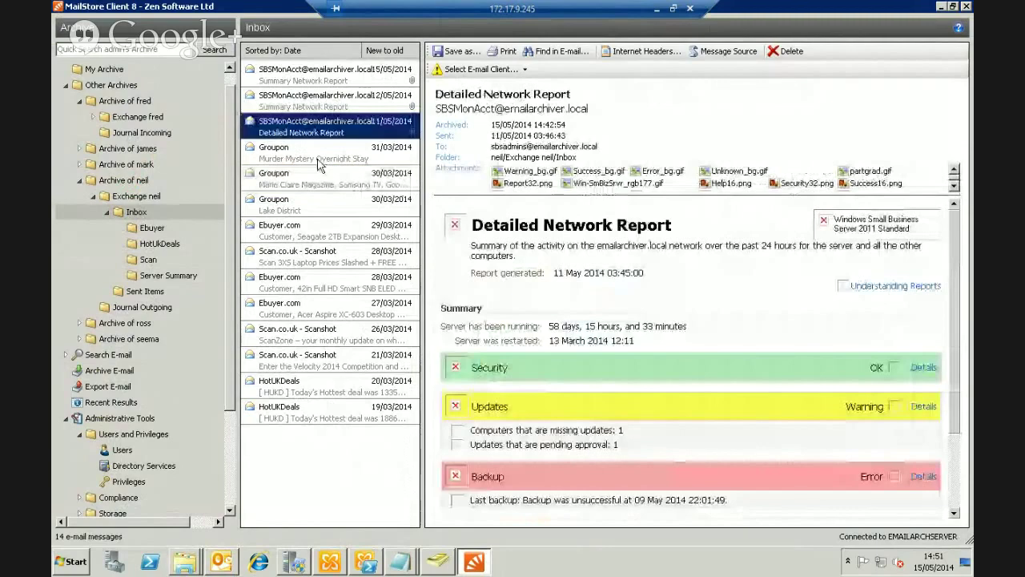
click(526, 70)
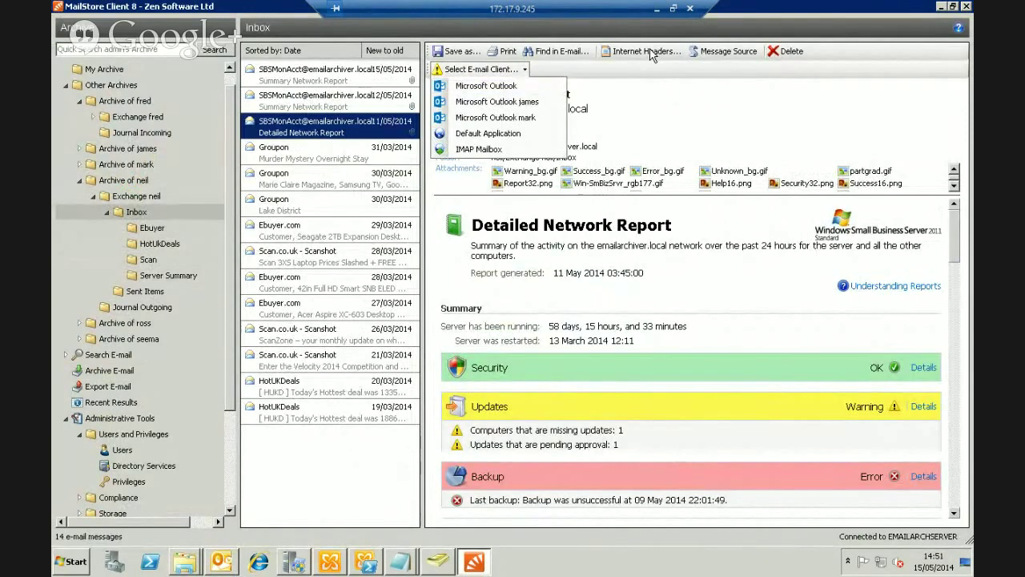
click(661, 125)
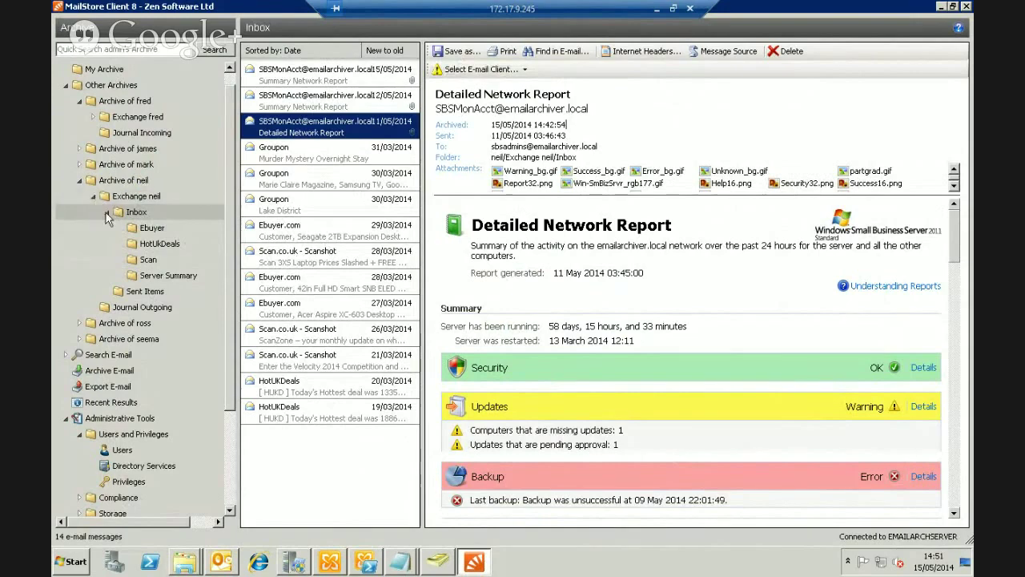
click(105, 212)
click(93, 197)
click(79, 180)
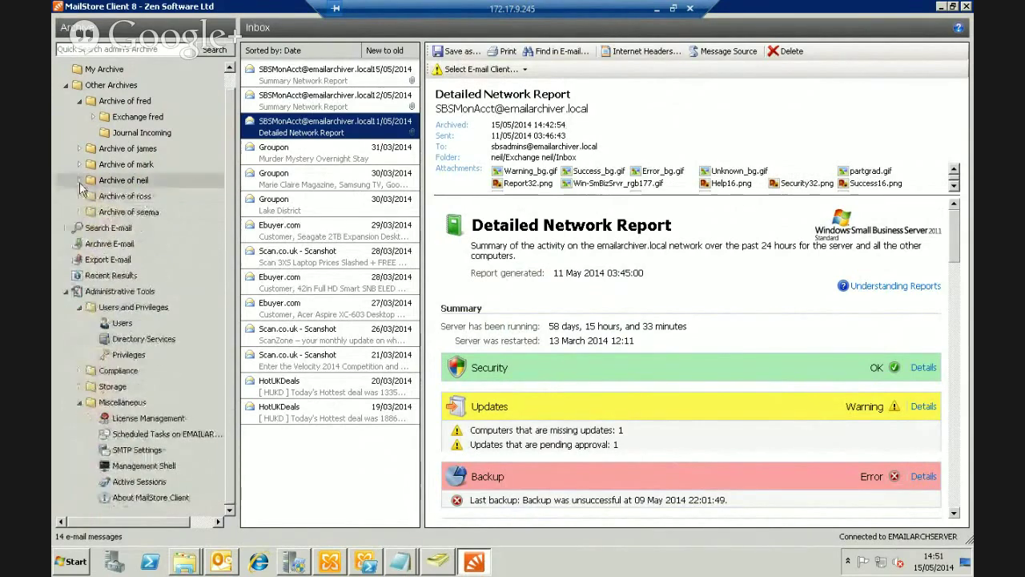
click(88, 248)
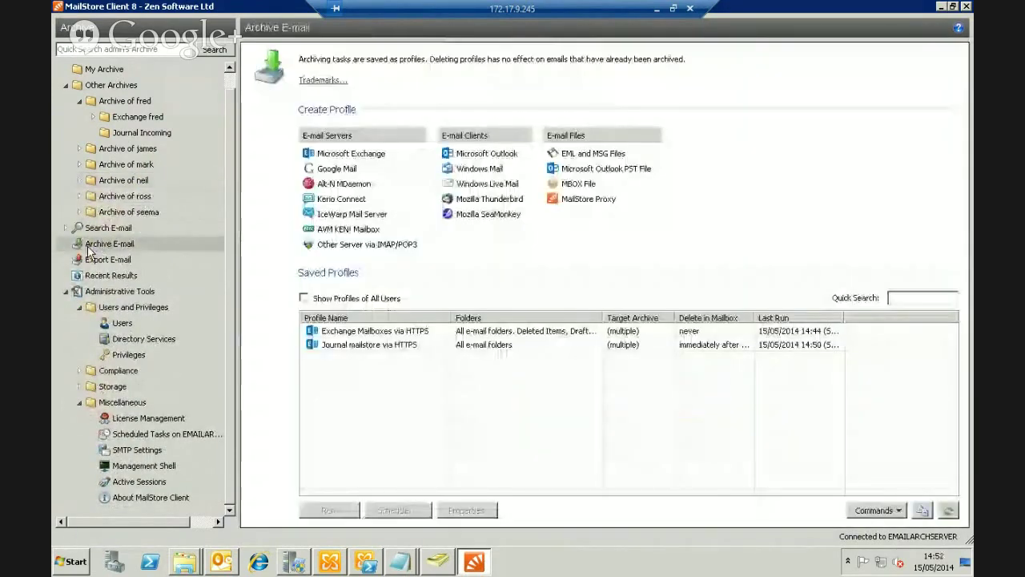
Schedule the Exchange Mailboxes via HTTPS profile daily at 02:00 AM, confirming with the Windows account password
click(388, 332)
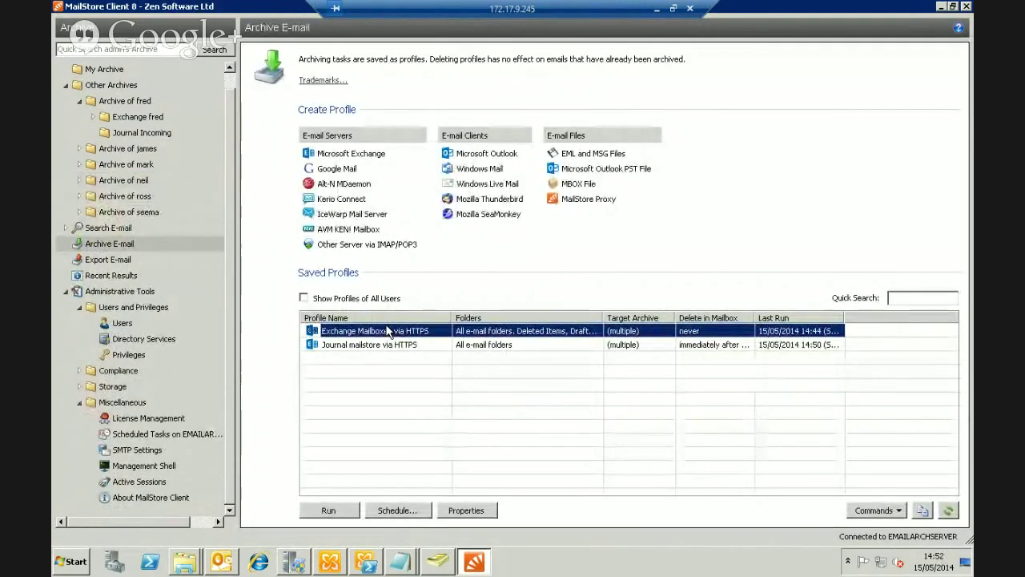
click(396, 510)
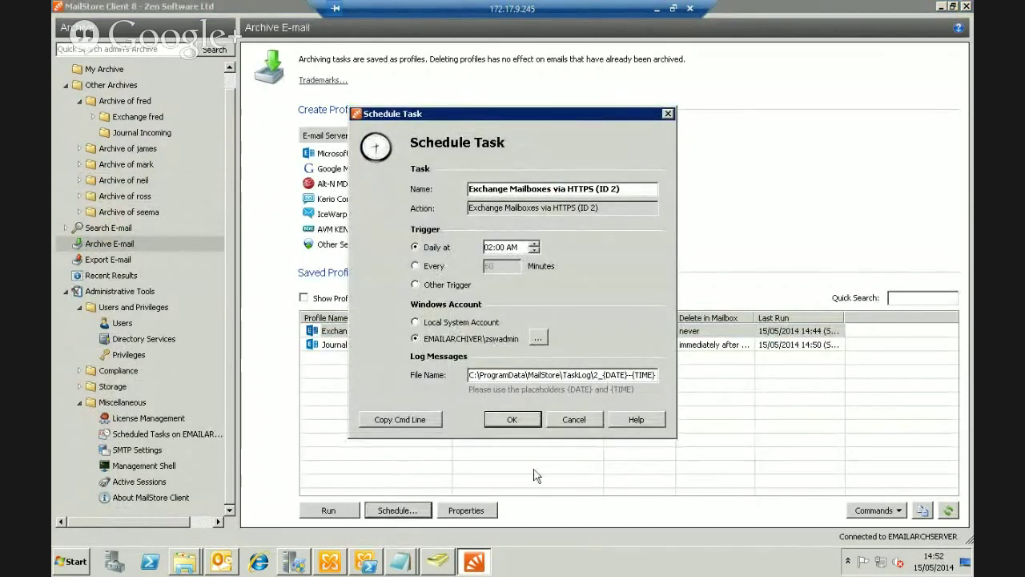
click(517, 428)
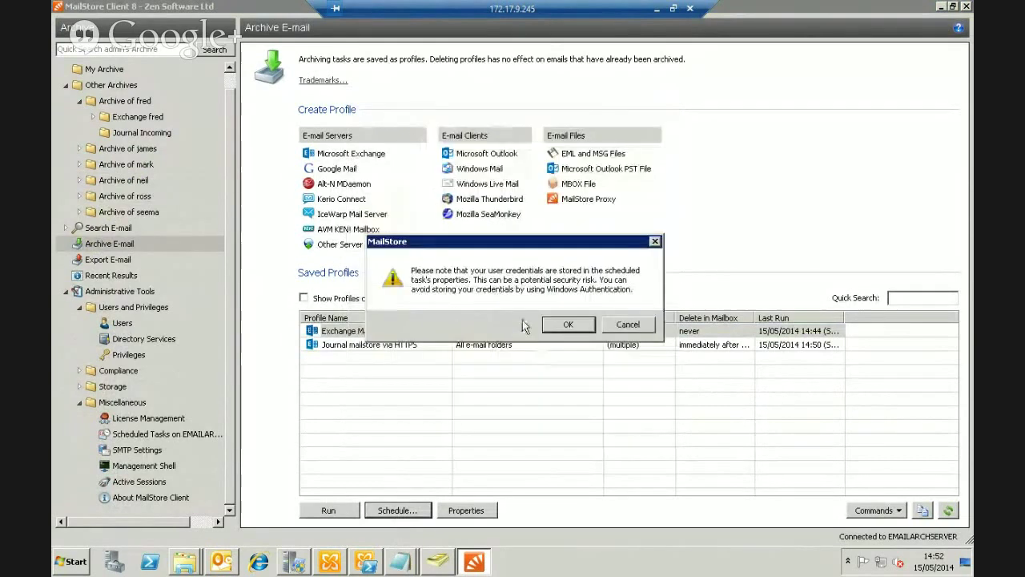
click(551, 327)
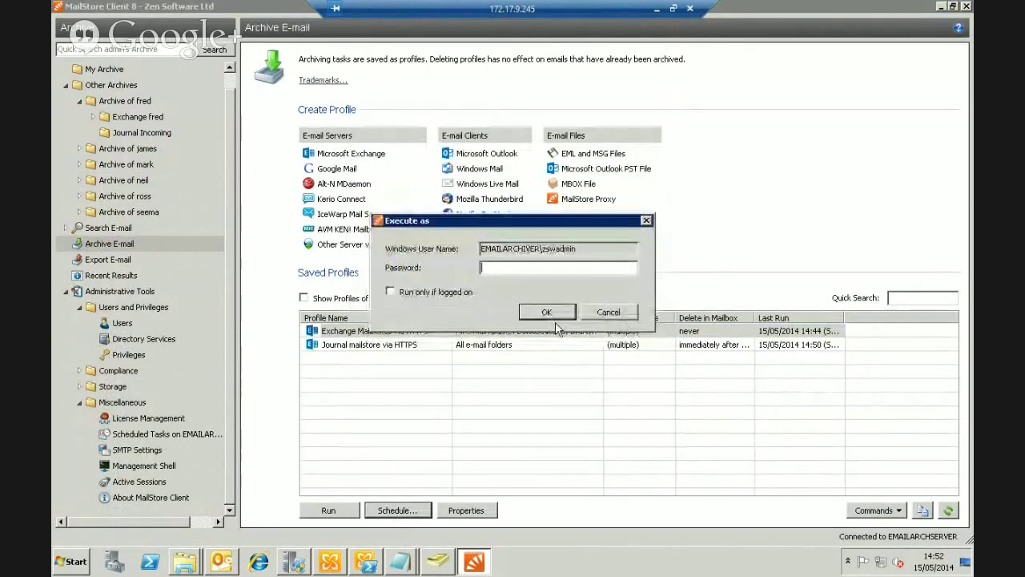
text(p********)
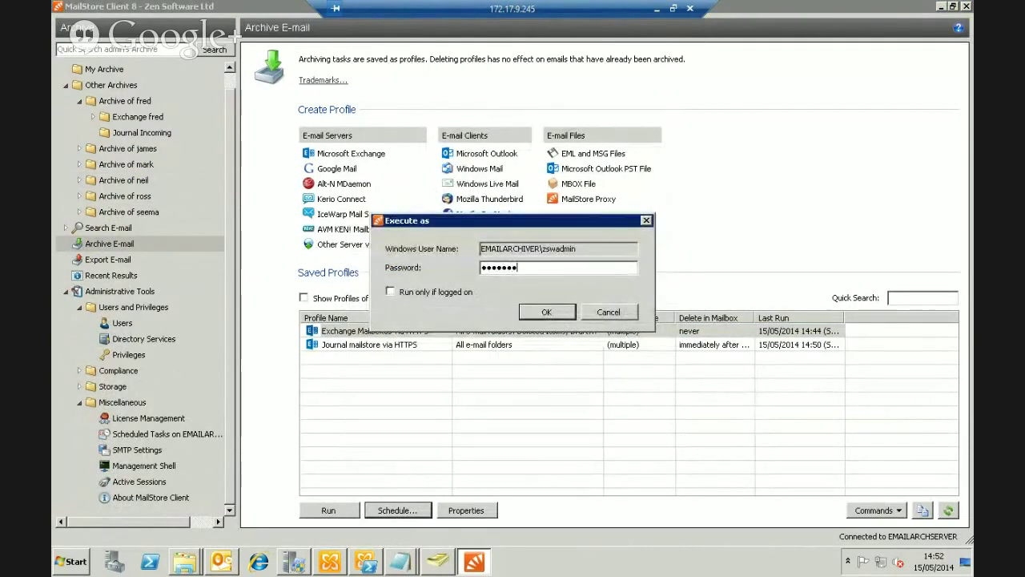
text(*)
key(Return)
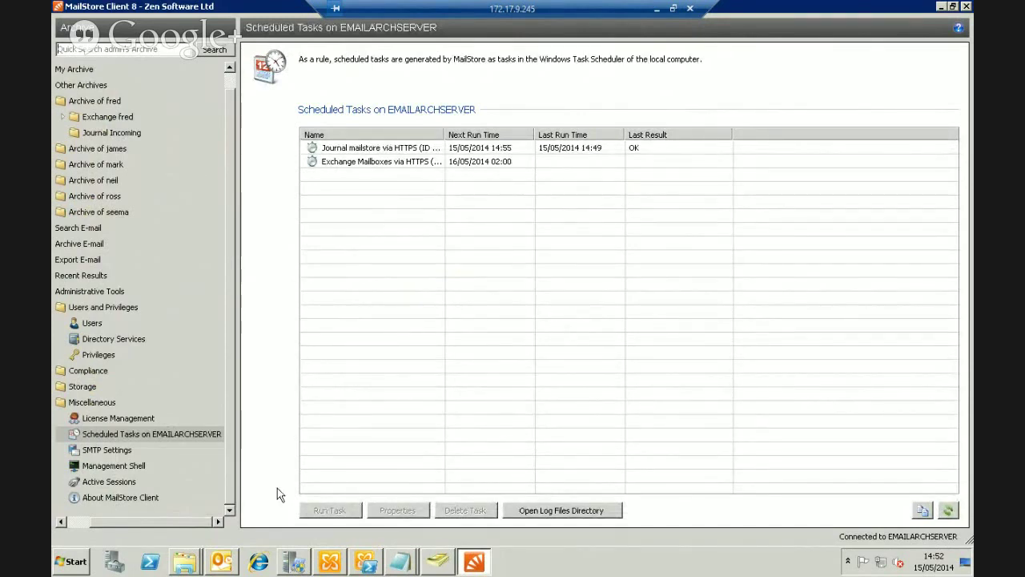
drag(165, 522, 133, 522)
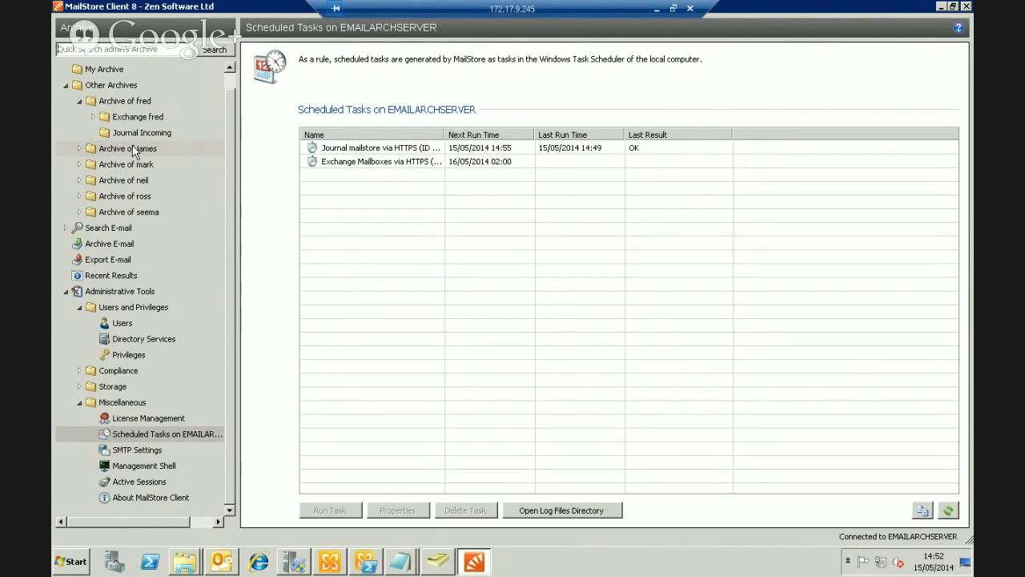
click(105, 249)
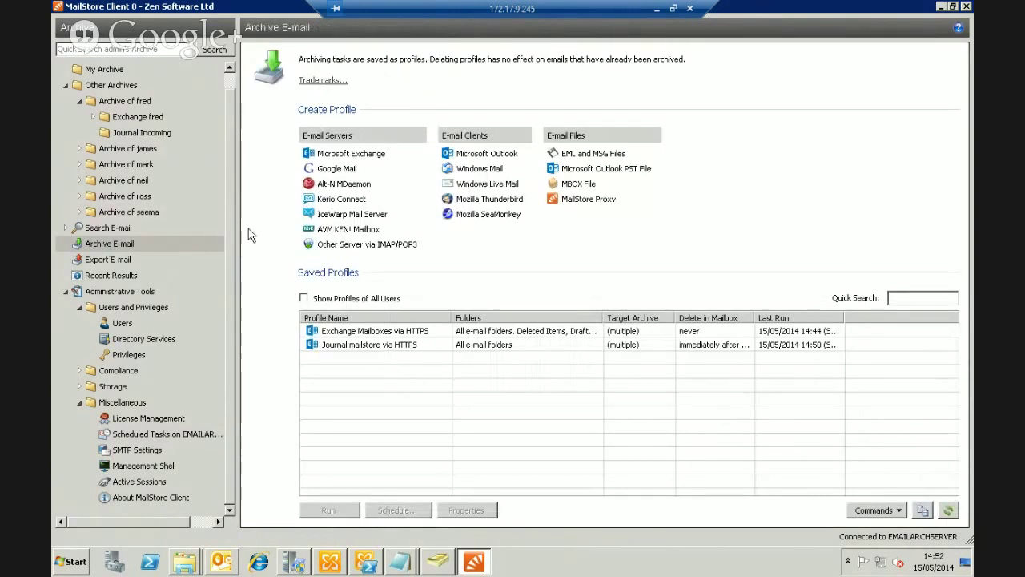
Start a new Microsoft Exchange archiving profile for the public folders
click(370, 157)
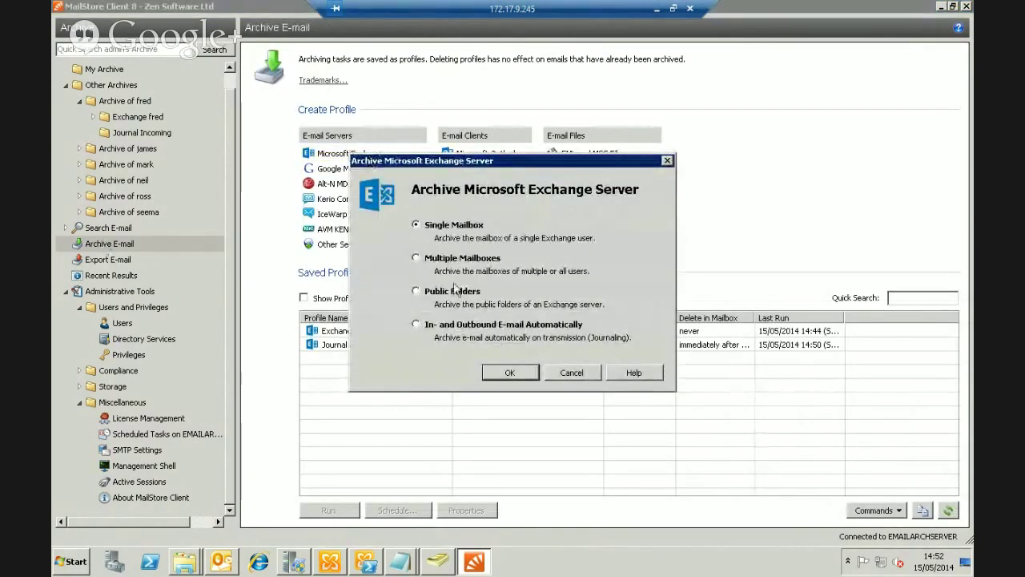
click(421, 295)
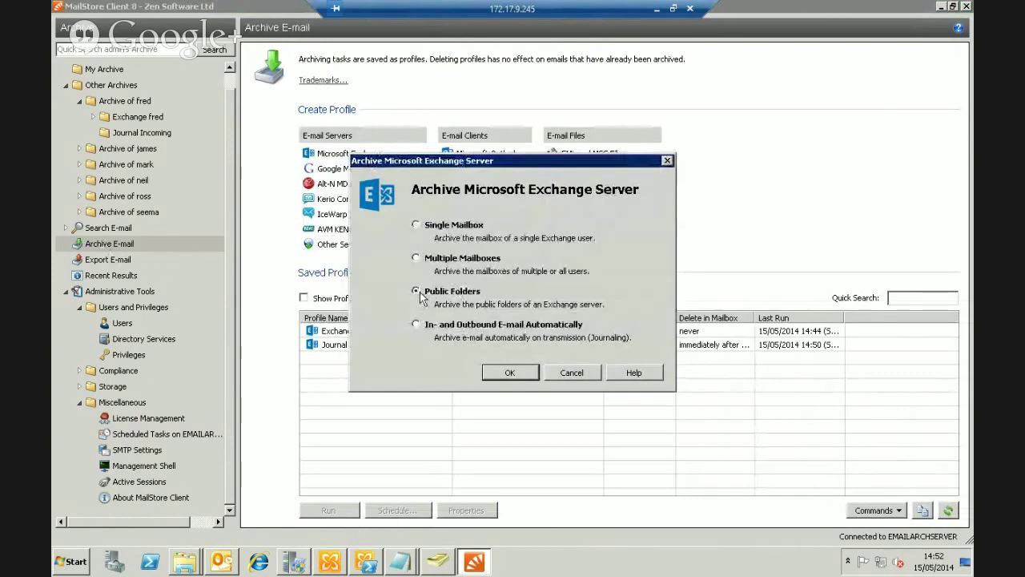
click(530, 376)
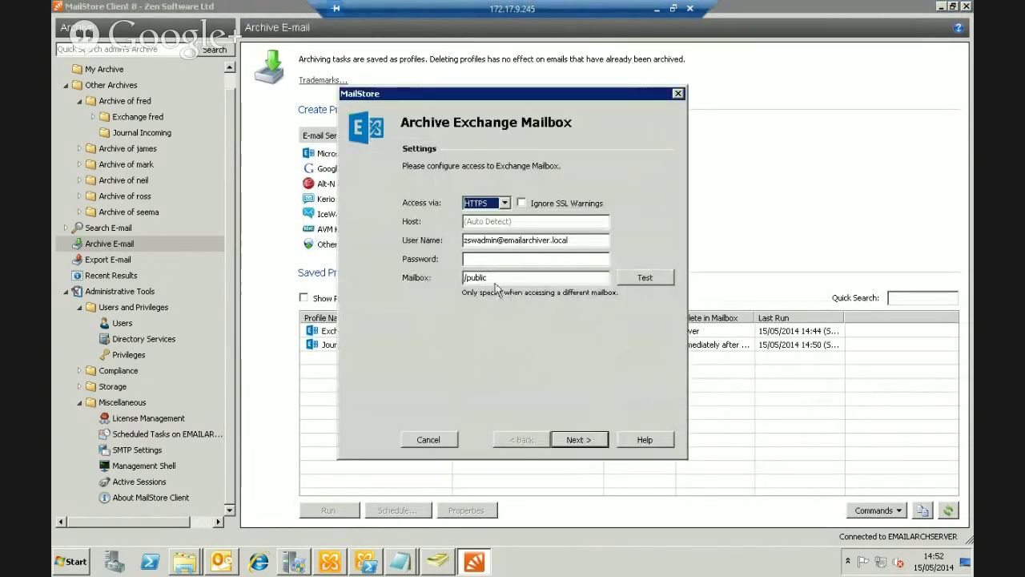
Connect to localhost ignoring SSL warnings as user 'mailstore' with its password, and test successfully
click(506, 221)
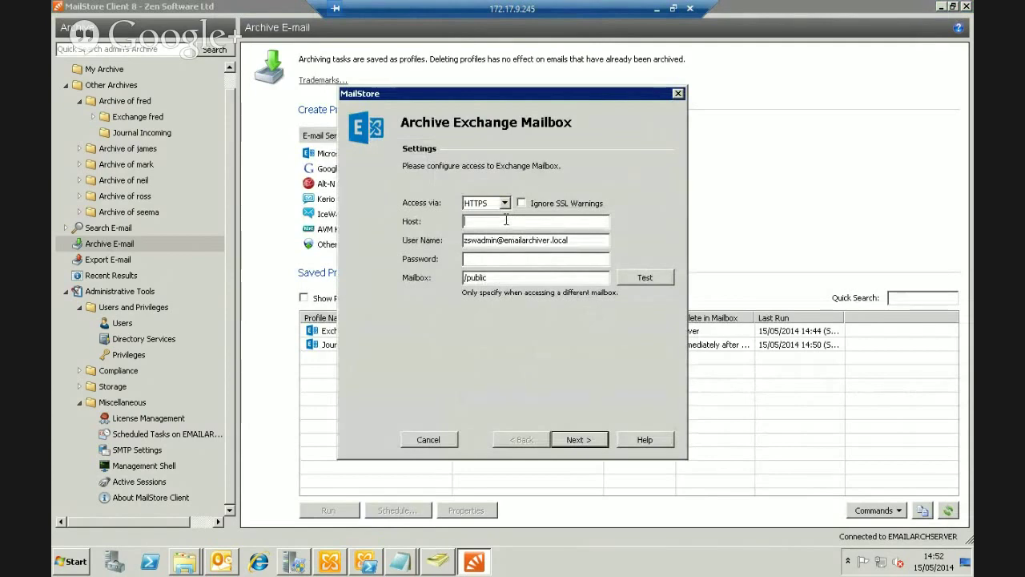
text(localho)
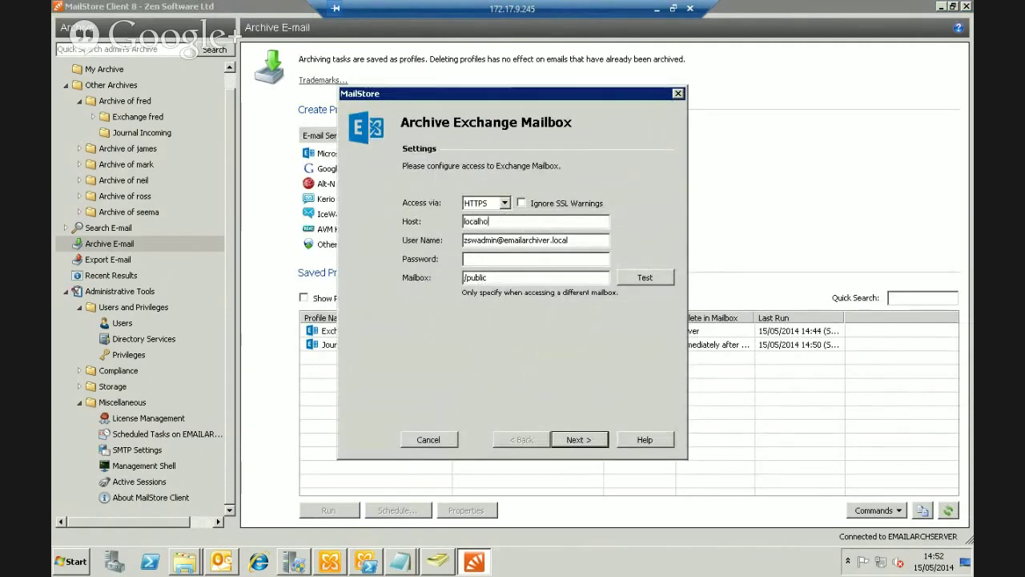
text(st)
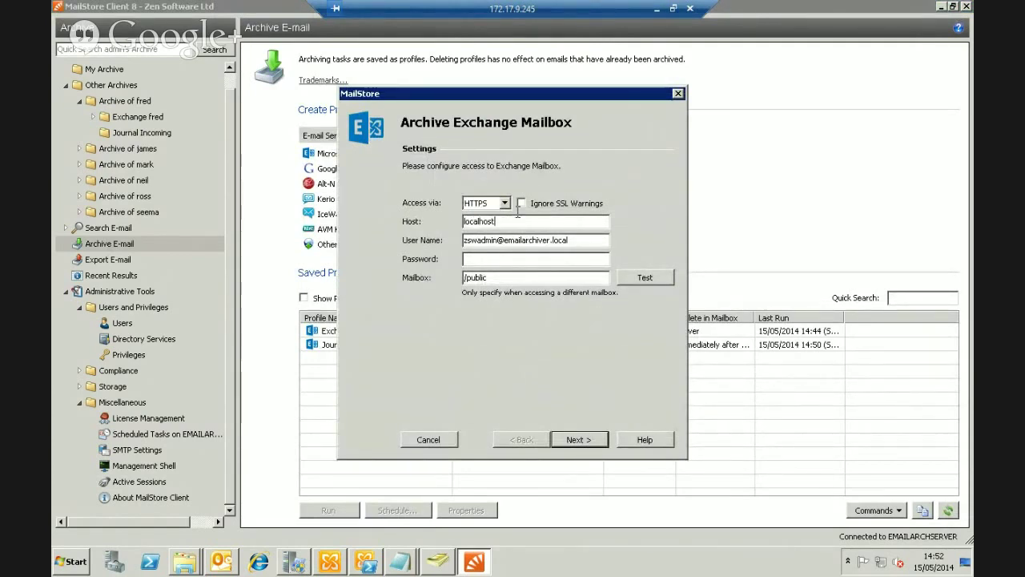
click(521, 203)
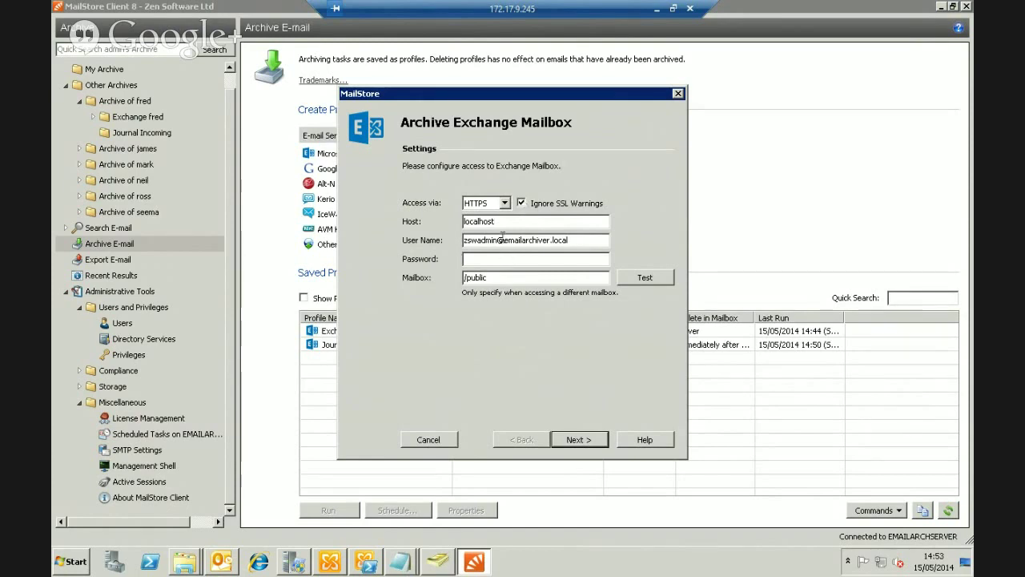
key(Tab)
key(Tab)
text(mailstore)
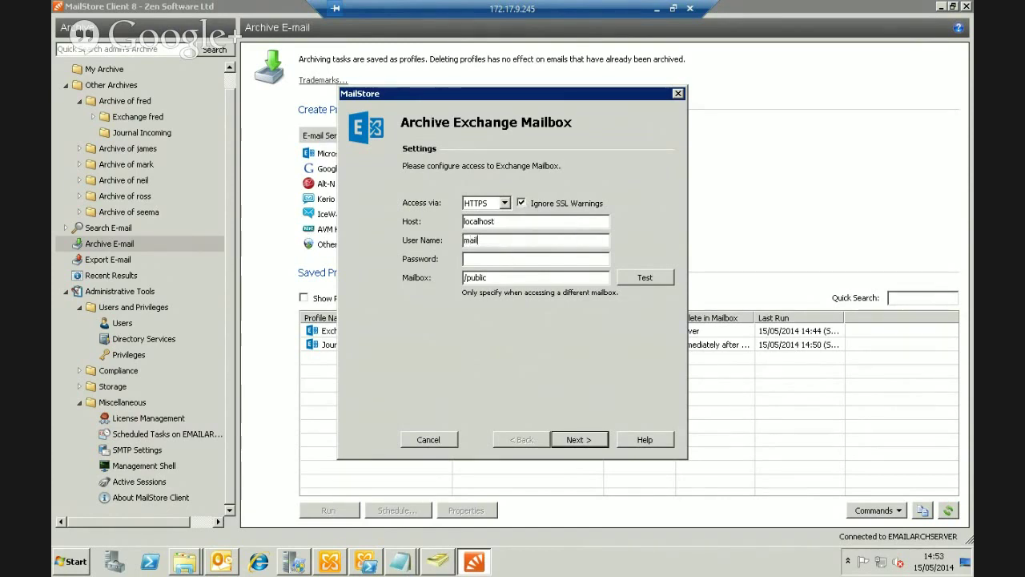
click(471, 258)
text(***)
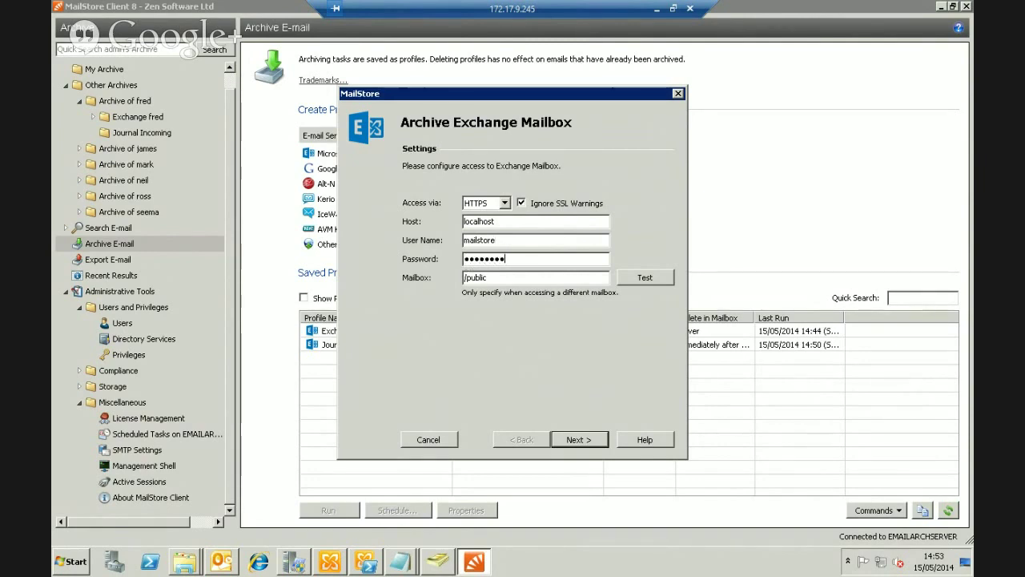
click(651, 281)
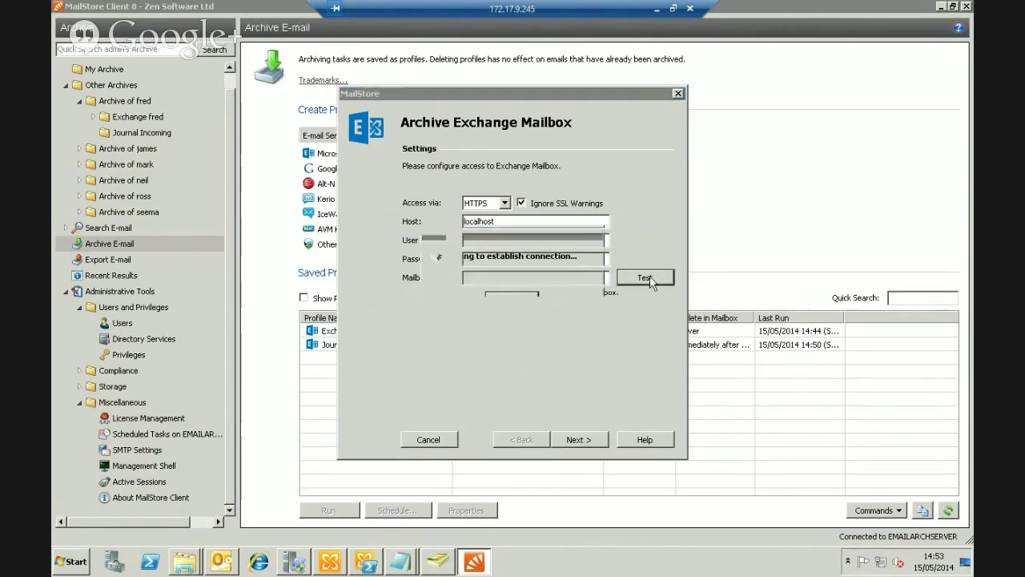
click(609, 325)
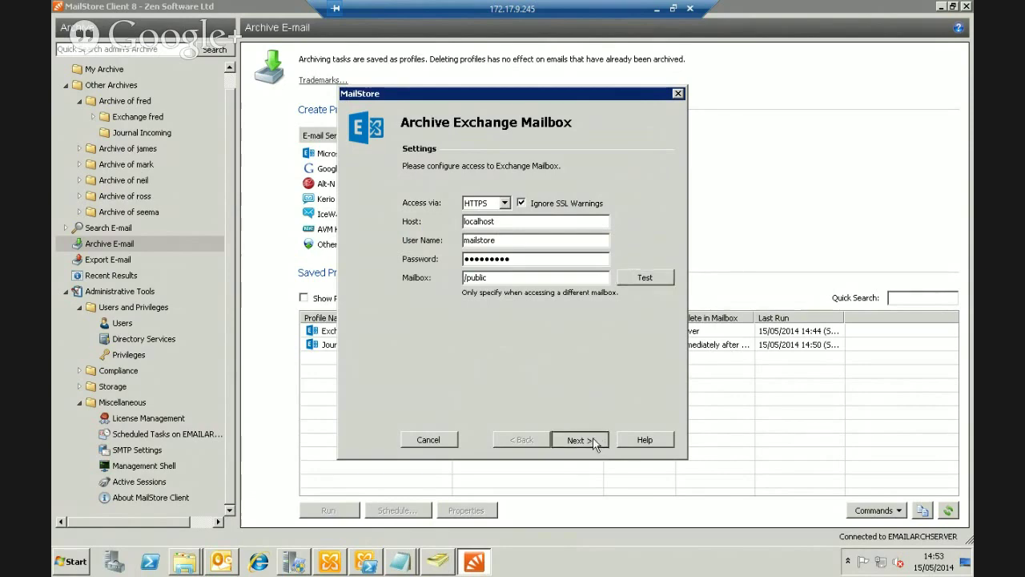
click(595, 443)
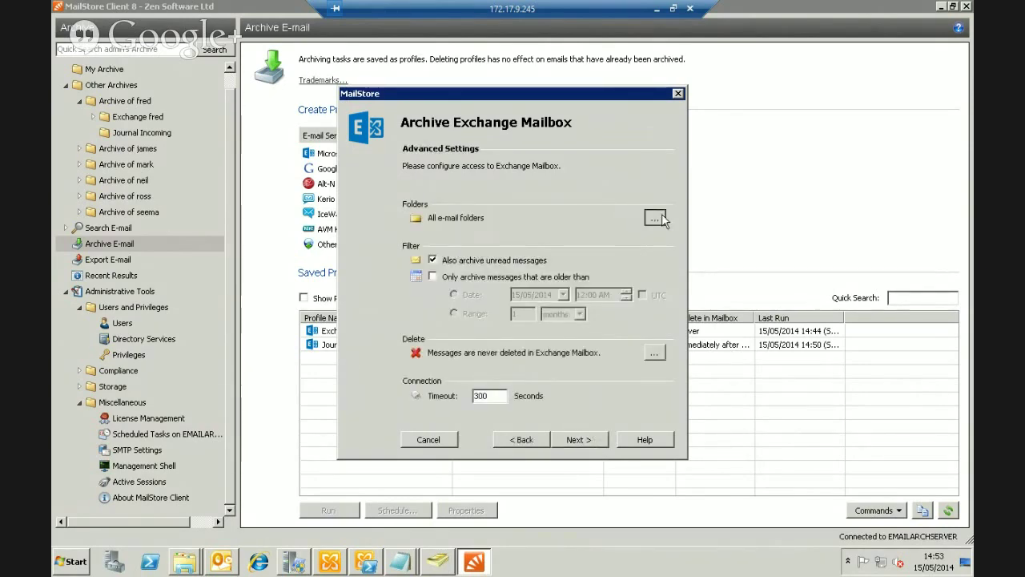
Preview the effective folders and keep the folder selection unchanged
click(654, 218)
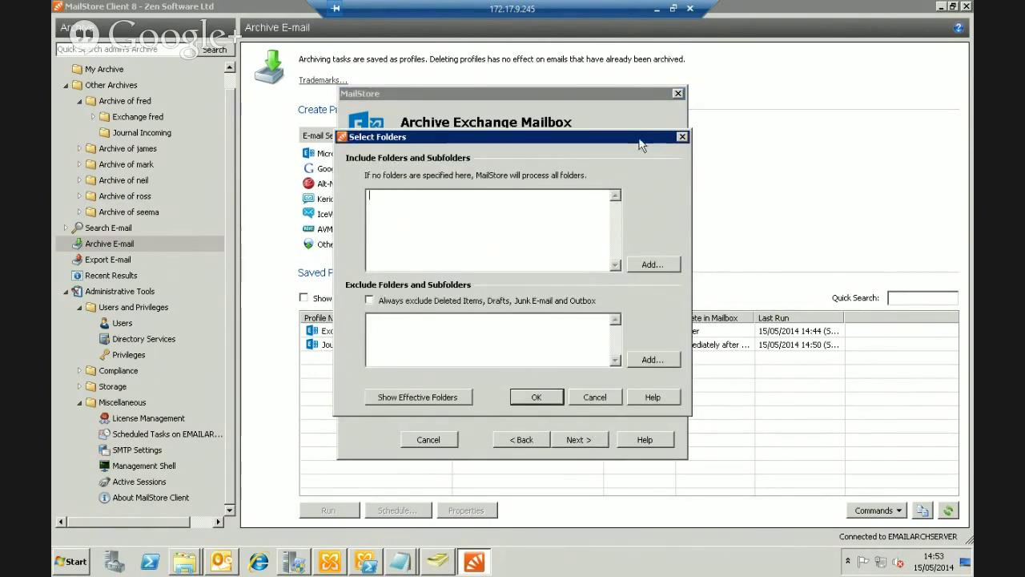
drag(639, 144, 841, 109)
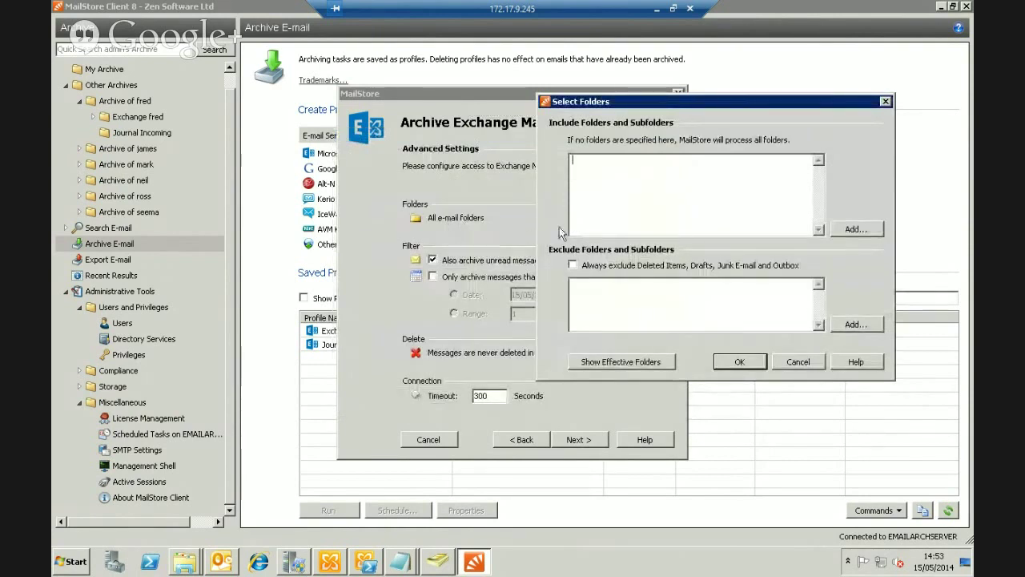
click(612, 365)
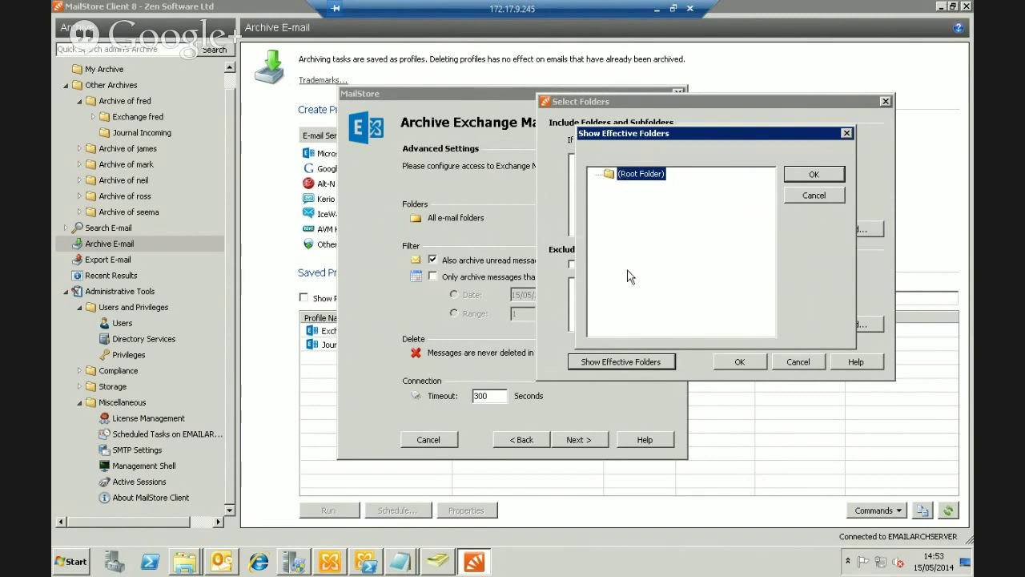
click(814, 195)
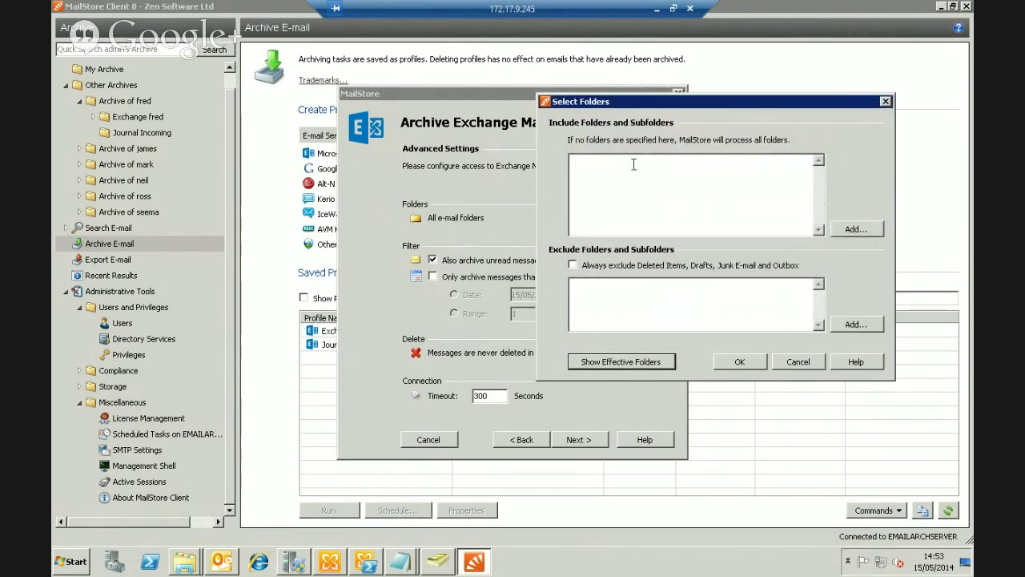
click(809, 363)
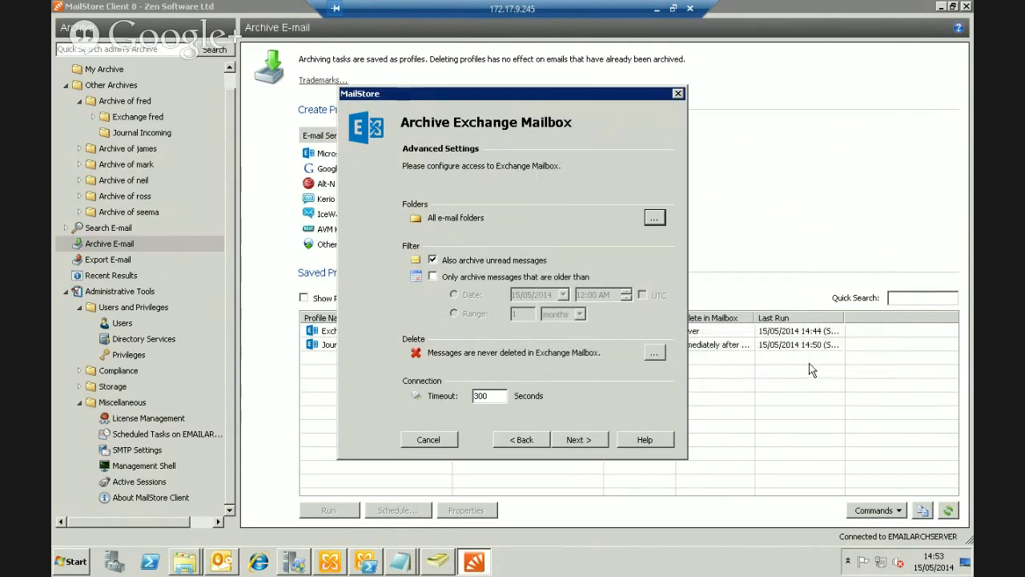
Target a new 'public folders' user archive and finish without running archiving immediately
click(597, 440)
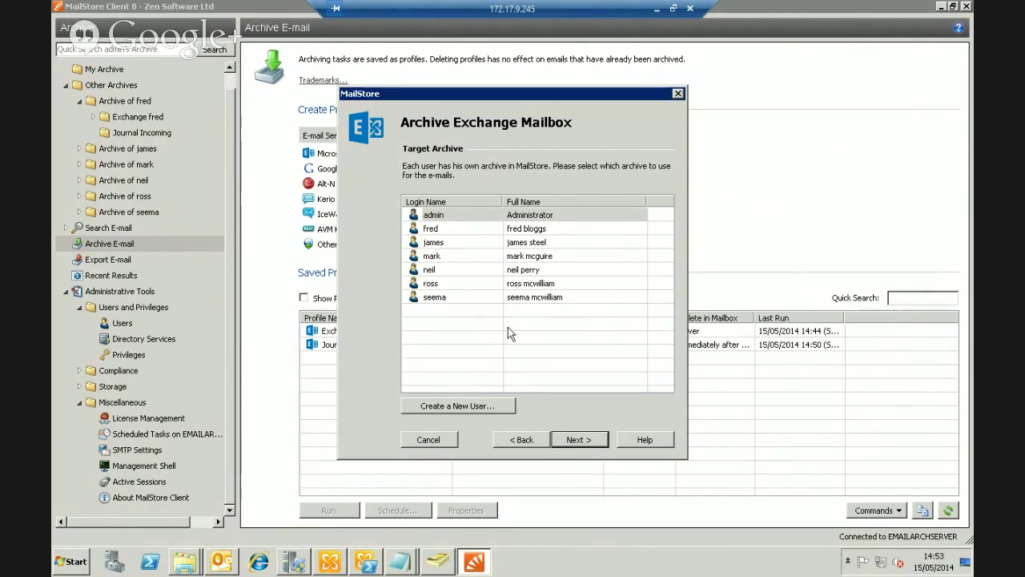
click(479, 407)
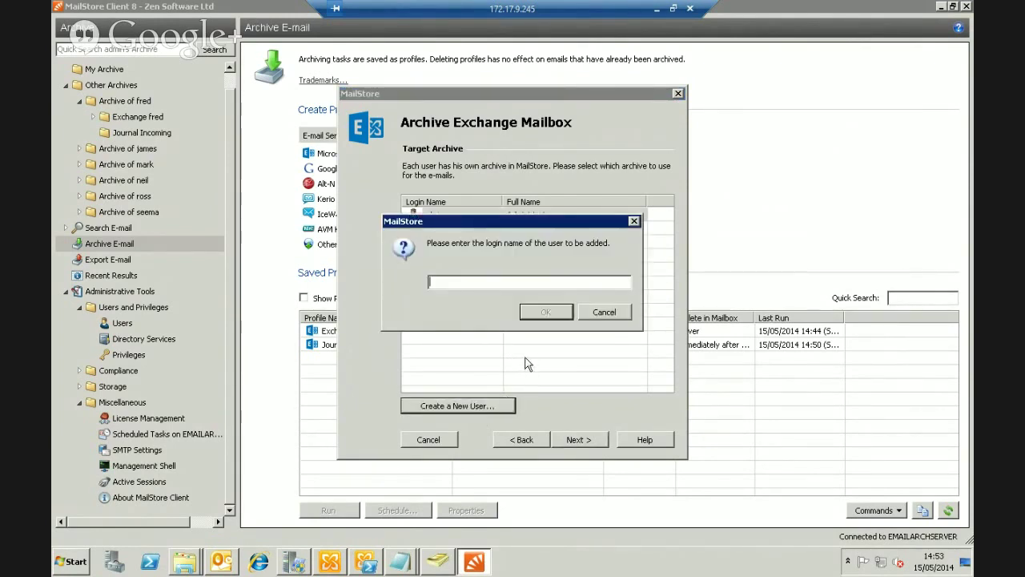
text(public)
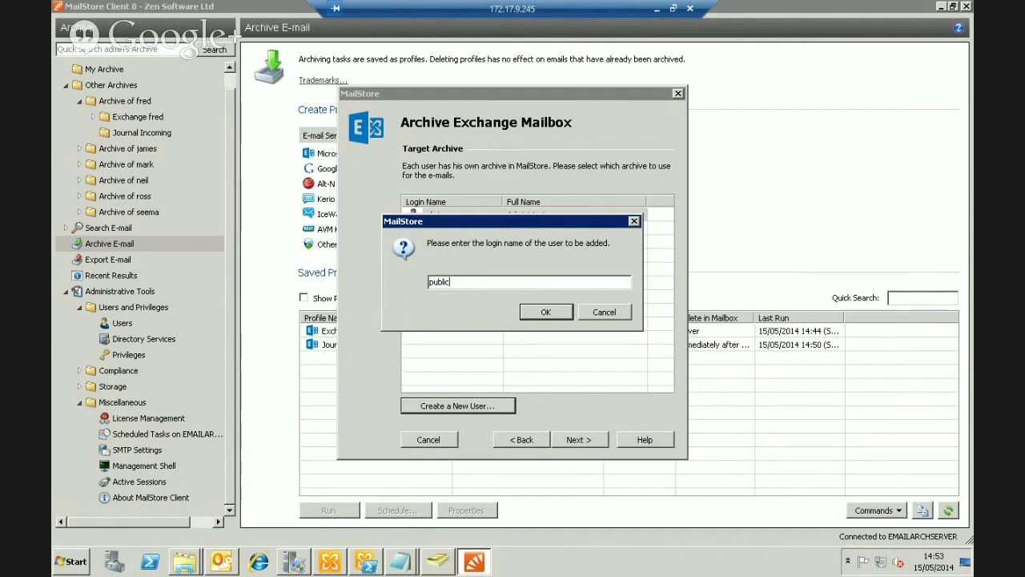
text( folders)
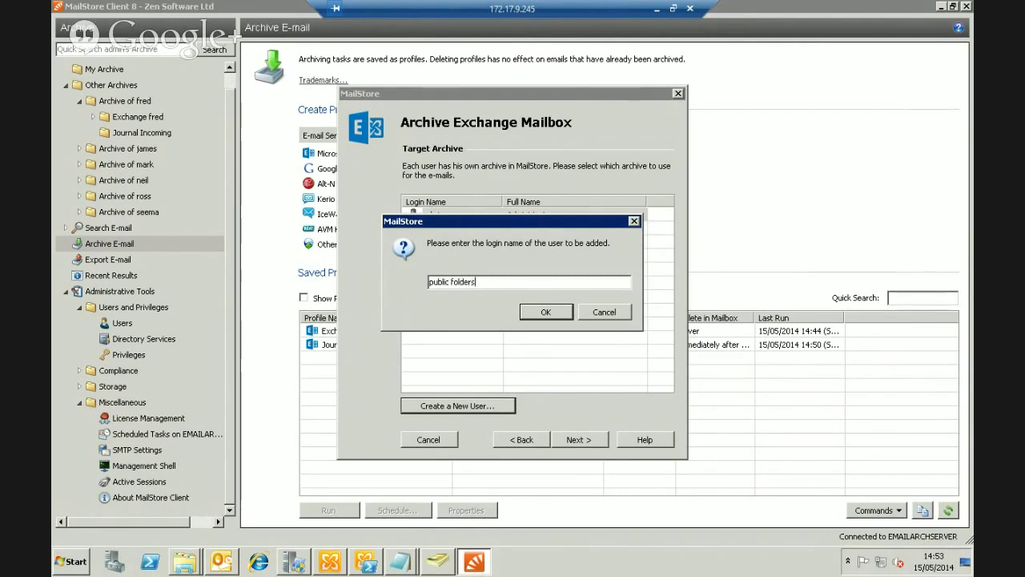
key(Return)
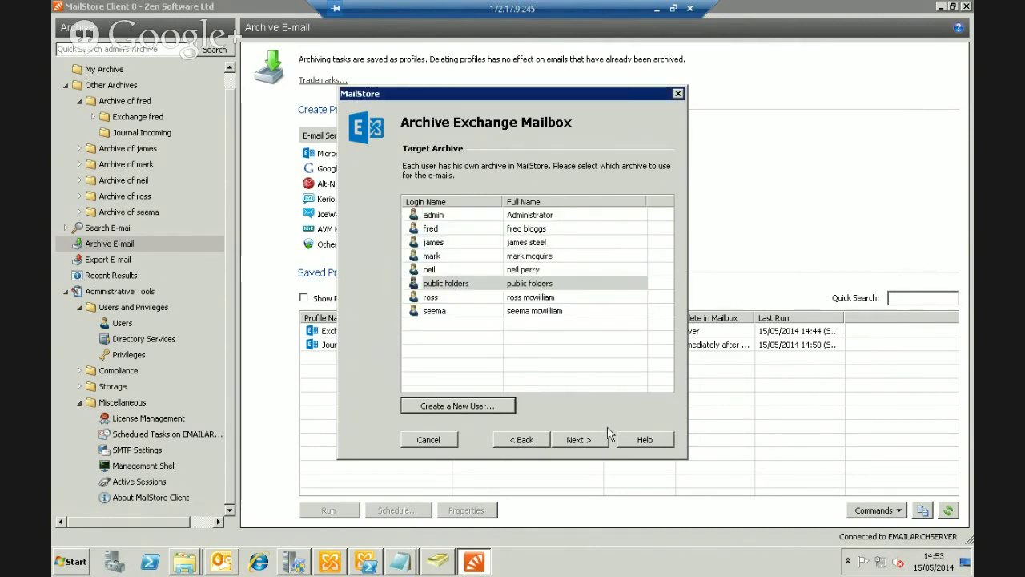
click(591, 440)
click(449, 234)
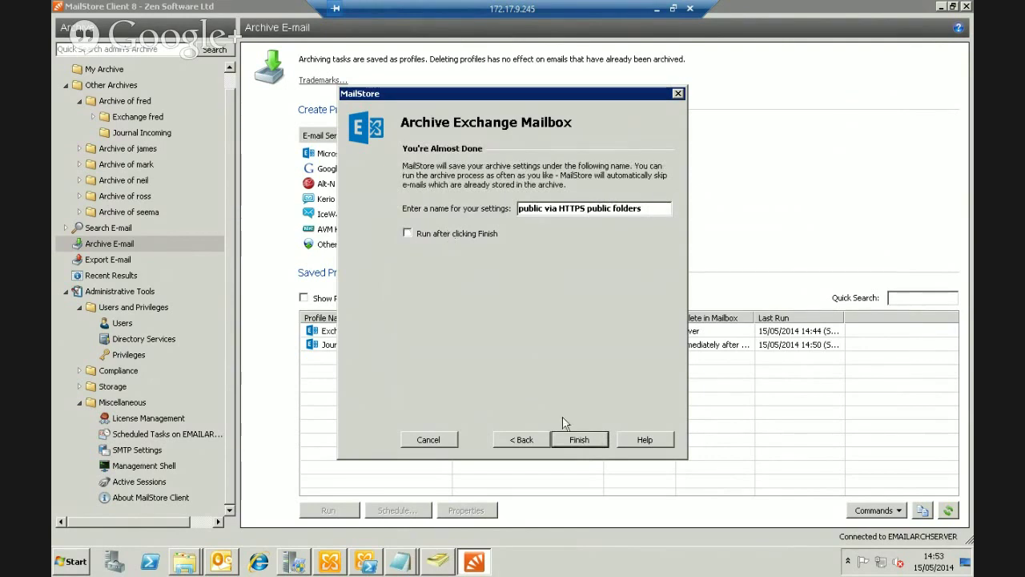
click(580, 440)
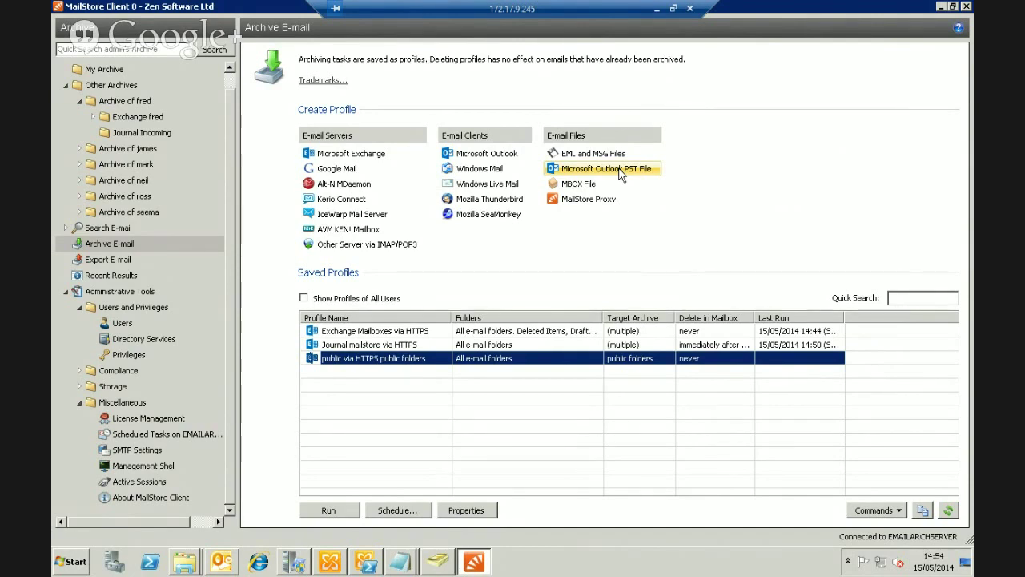
Start a new Microsoft Outlook PST File archiving profile under E-mail Files
click(621, 171)
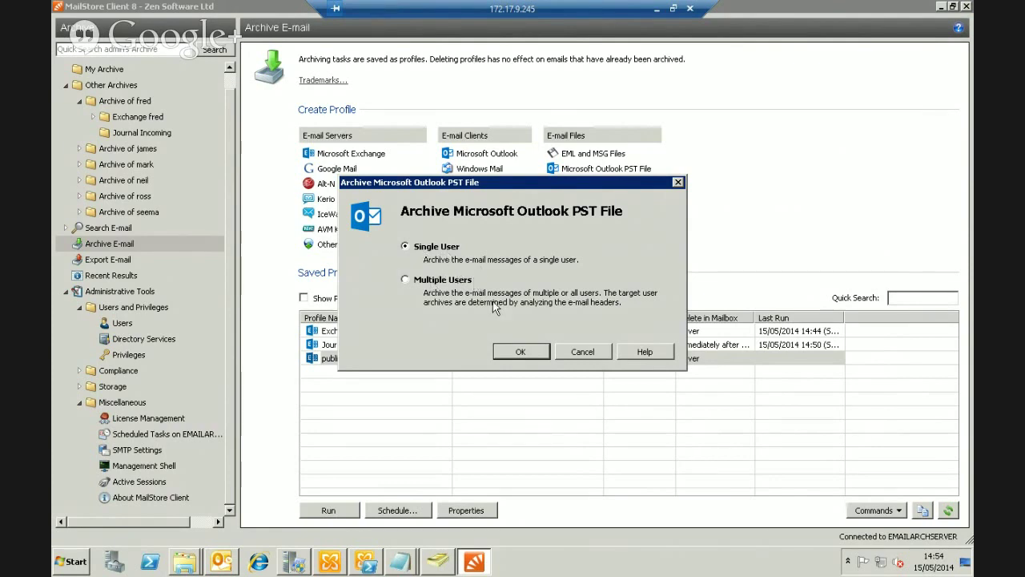
Archive a single user's PST, choosing neil-groupon-archive.pst from Desktop > Outlook PST files, then continue
click(521, 352)
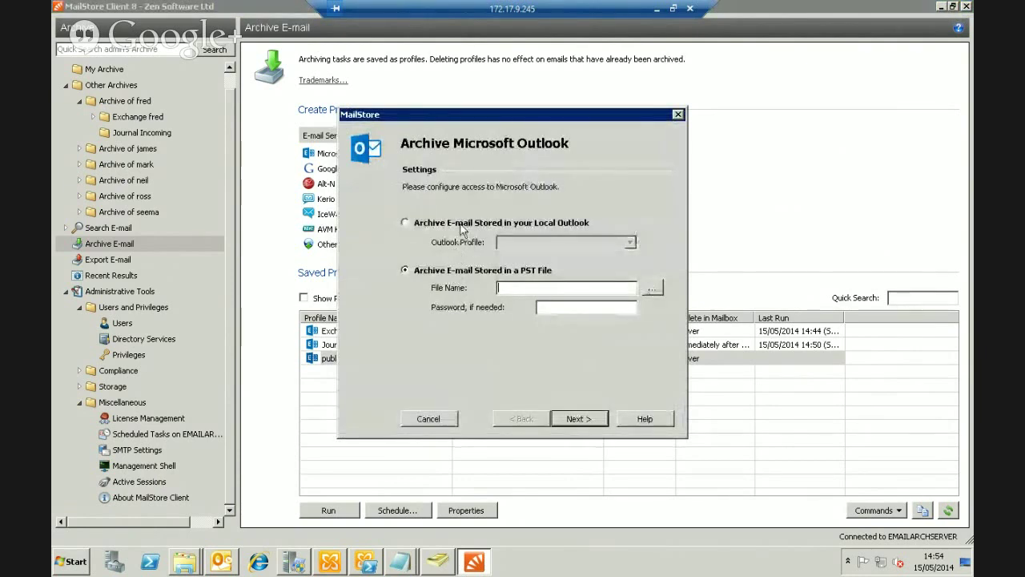
click(655, 290)
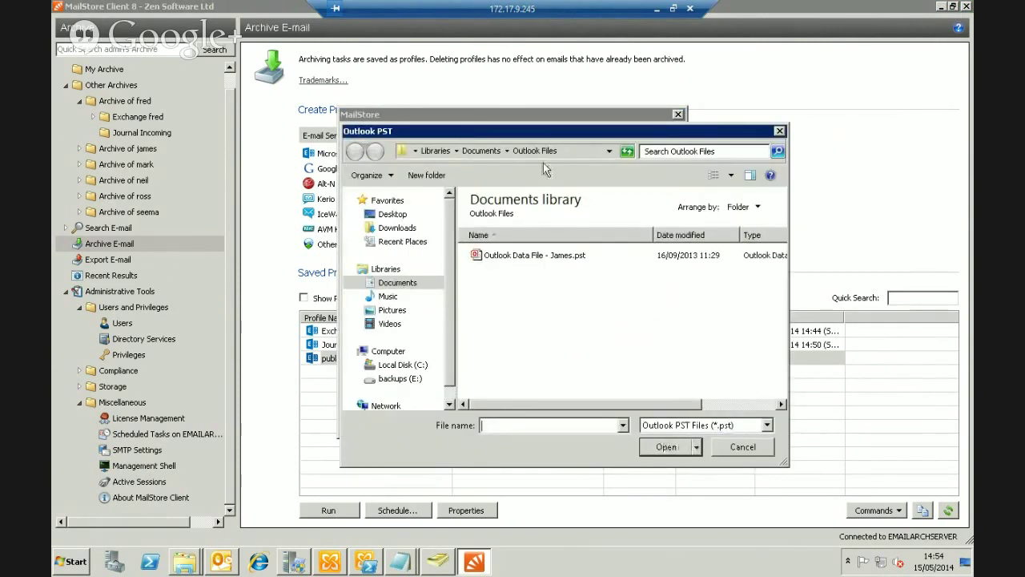
click(393, 214)
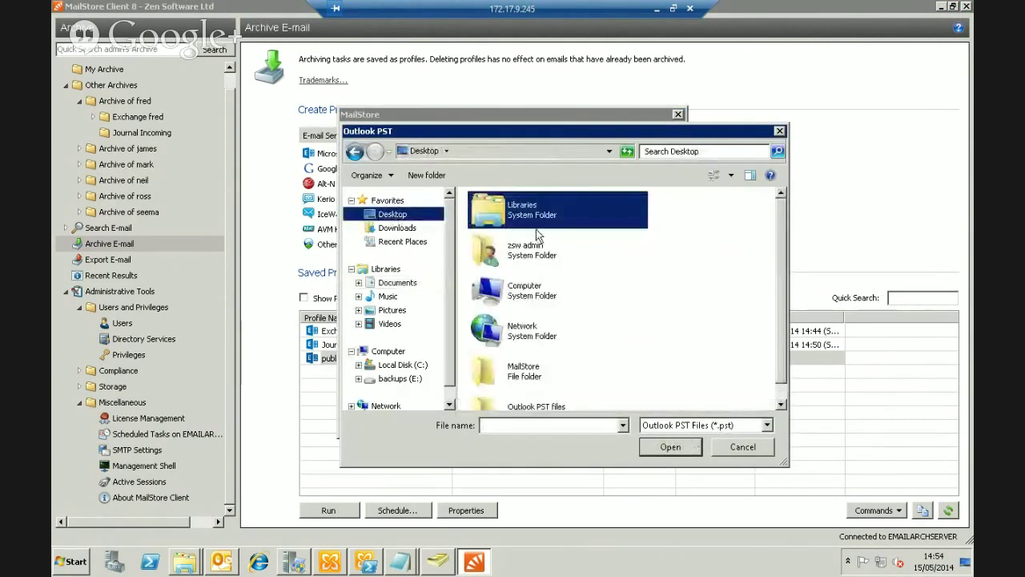
double_click(538, 408)
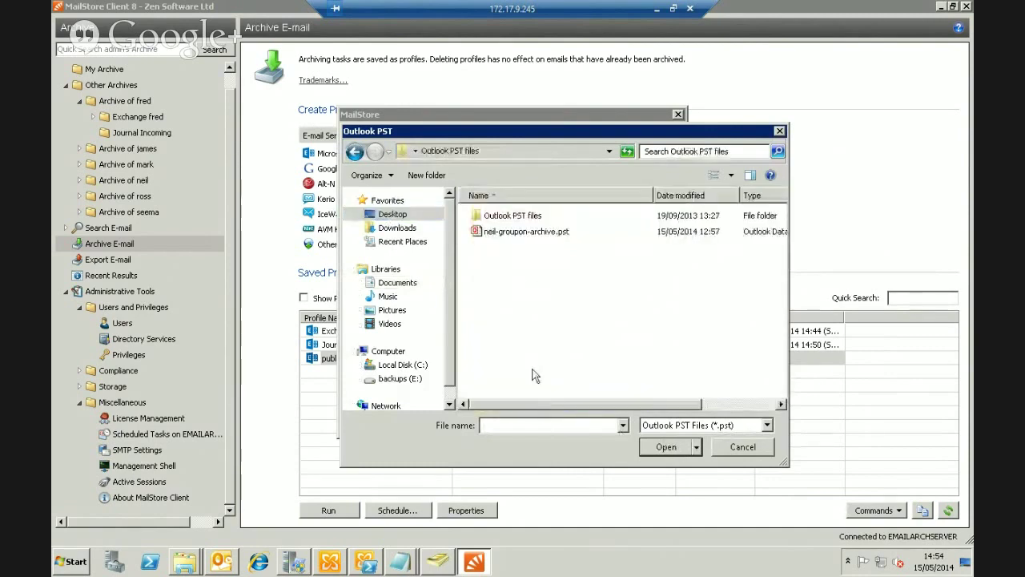
click(509, 232)
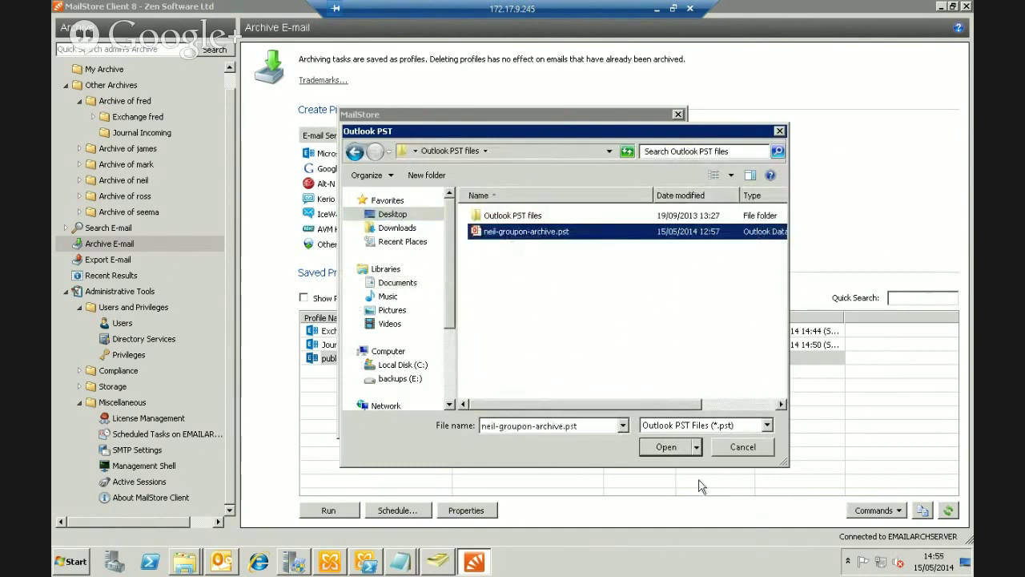
click(667, 447)
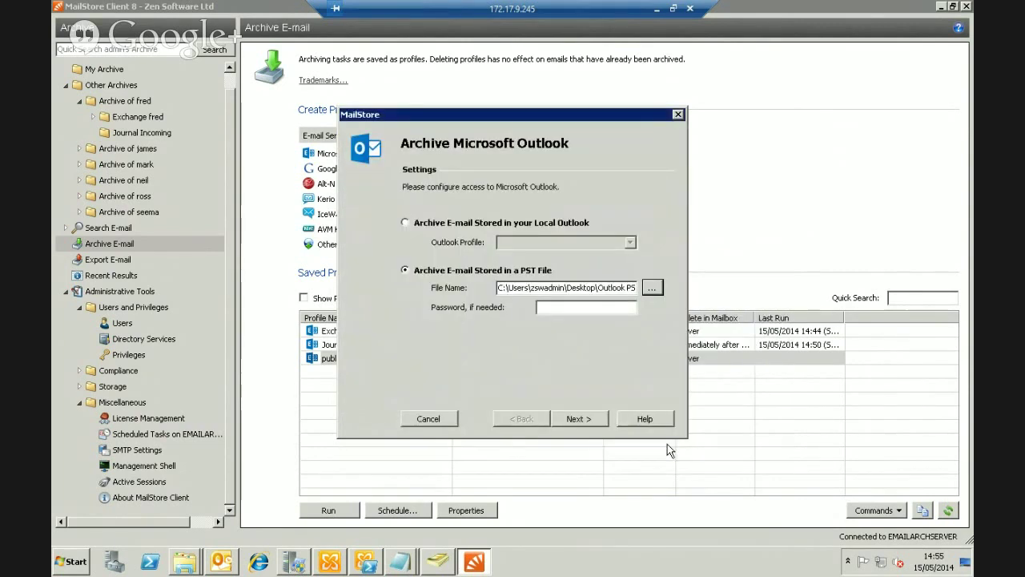
click(553, 307)
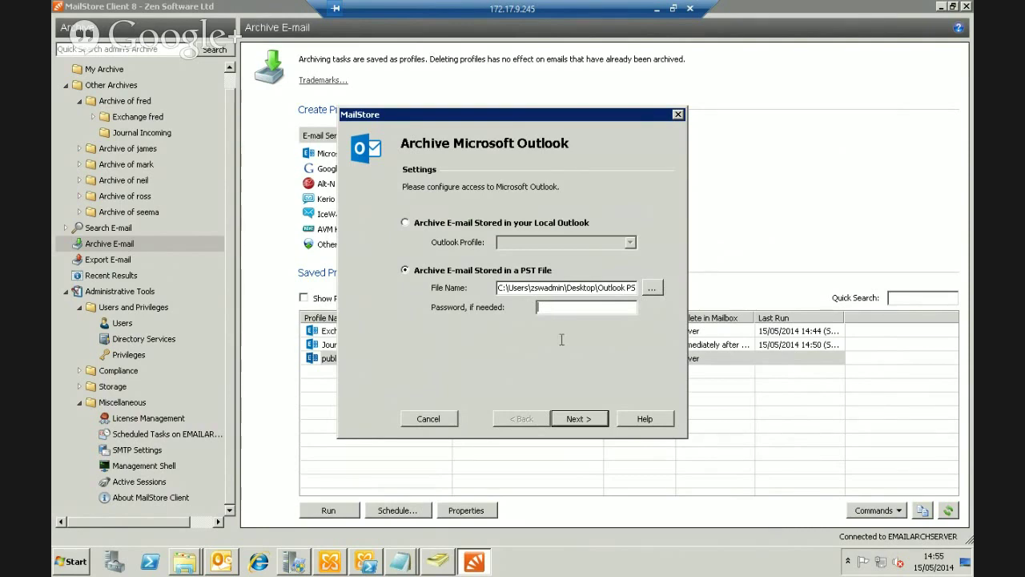
click(580, 420)
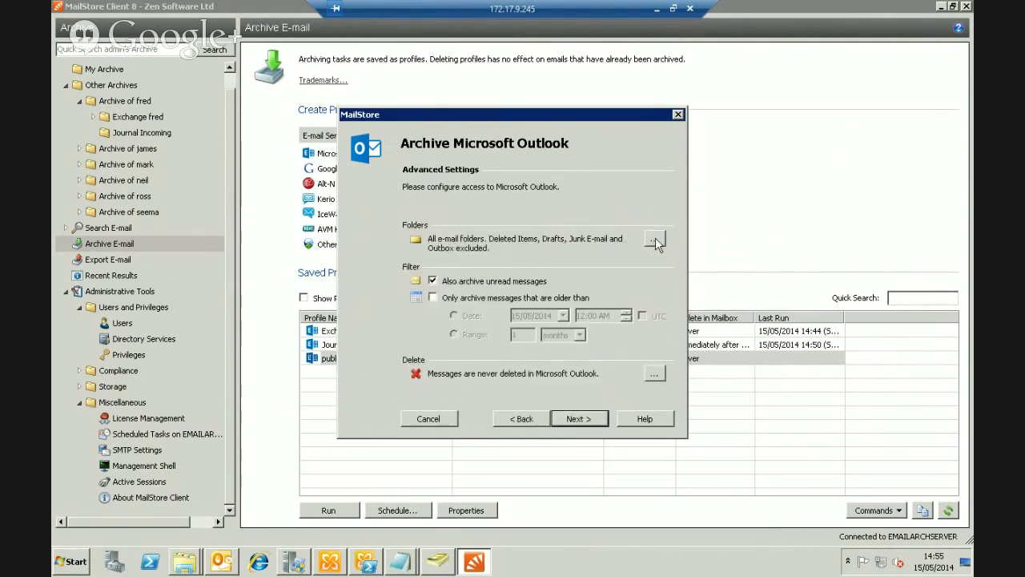
Browse the PST's Inbox > Groupon 2014 and 2013 folders, then abandon adding a folder
click(654, 241)
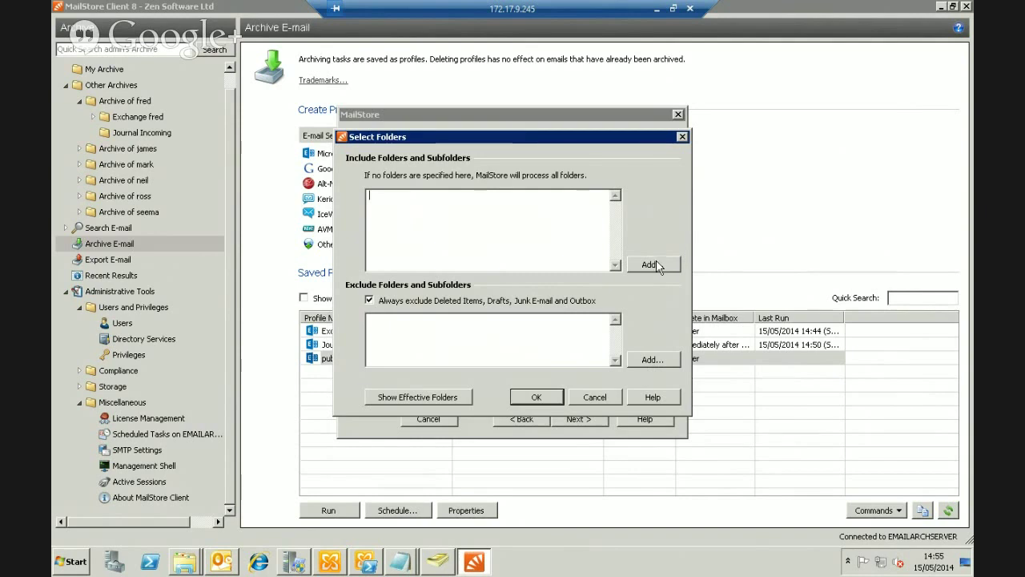
click(653, 264)
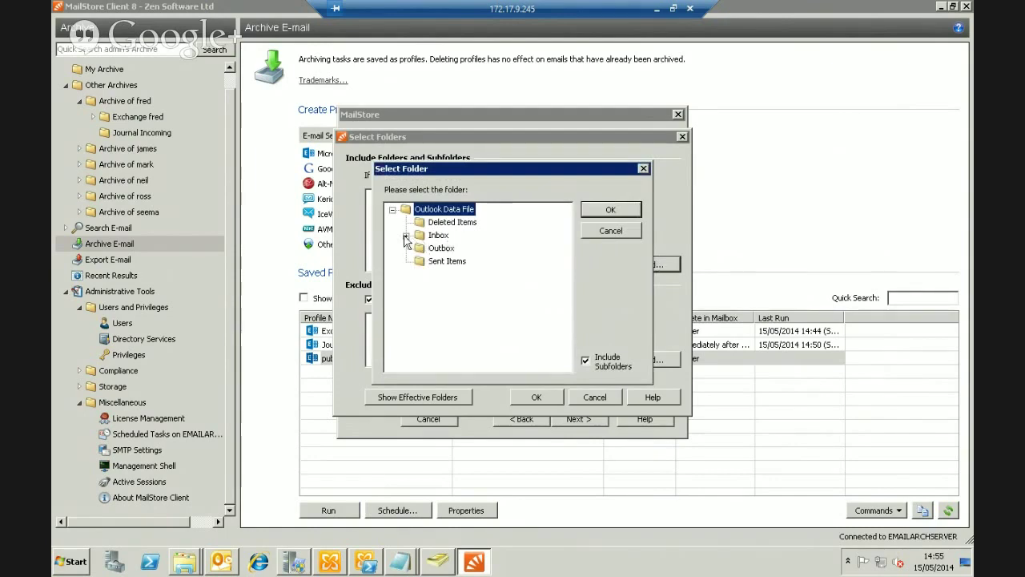
click(406, 235)
click(419, 249)
click(466, 274)
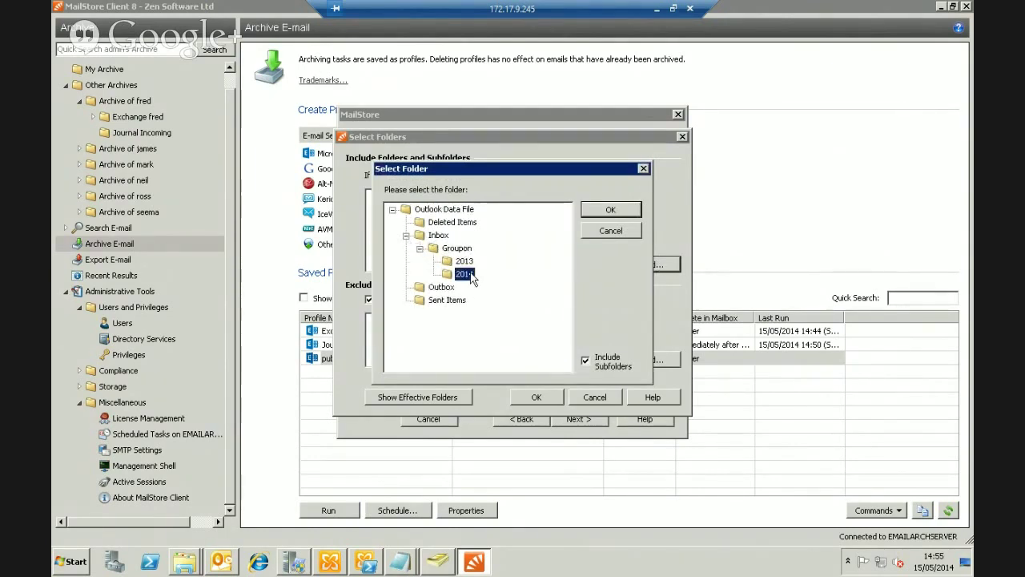
click(466, 262)
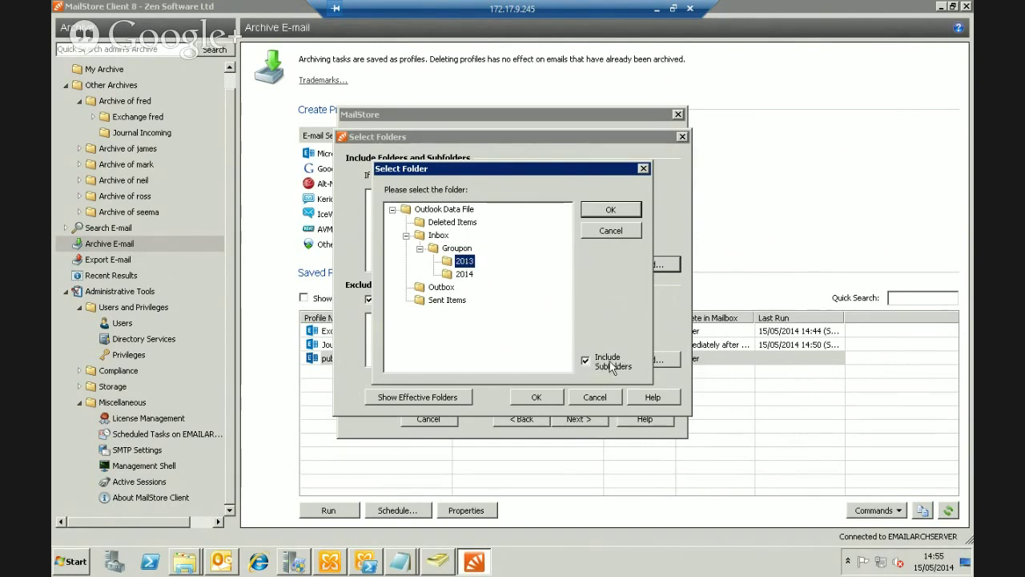
click(613, 232)
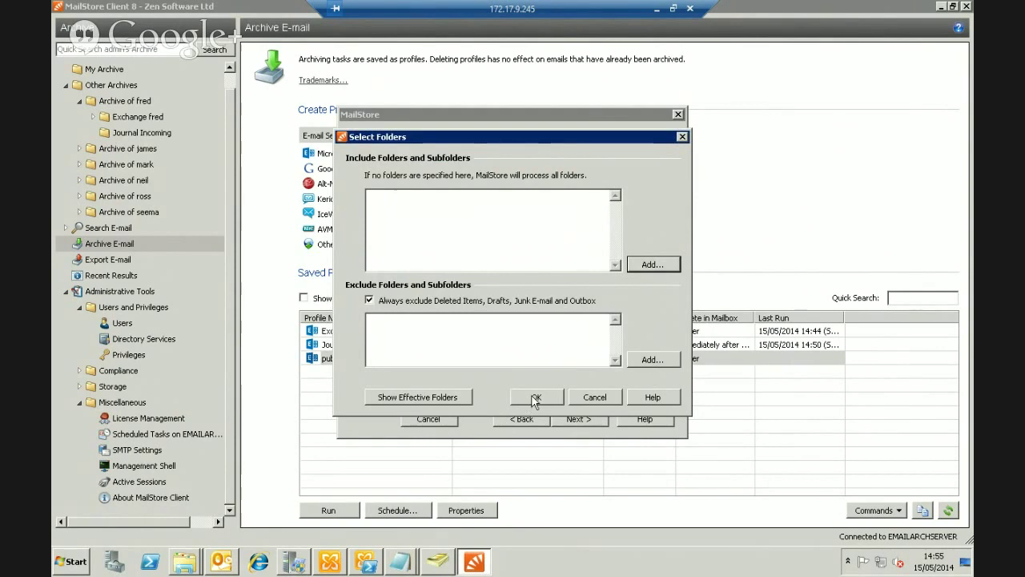
Preview the effective folders to be archived, then leave folder selection unchanged
click(435, 398)
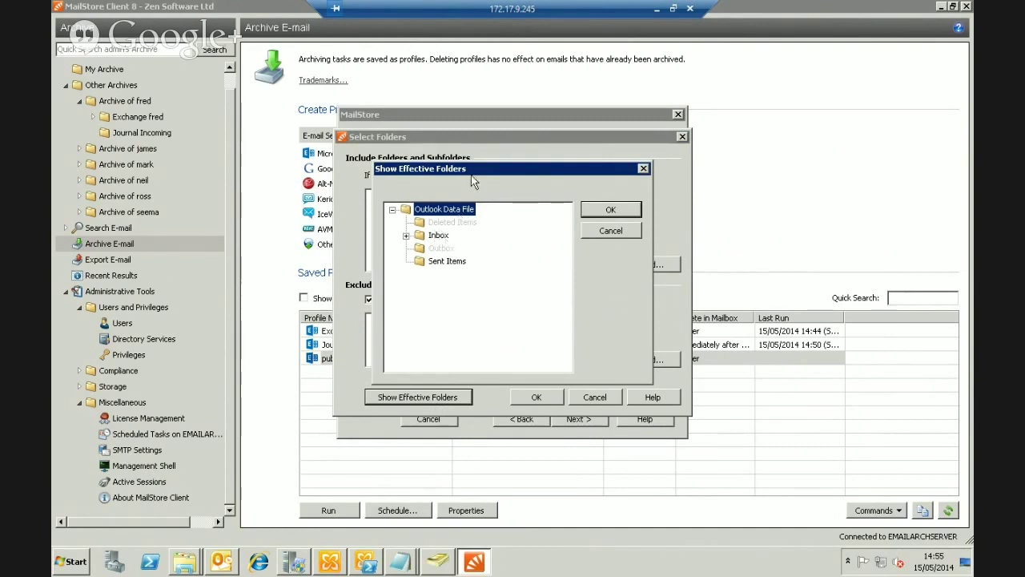
drag(481, 170, 794, 173)
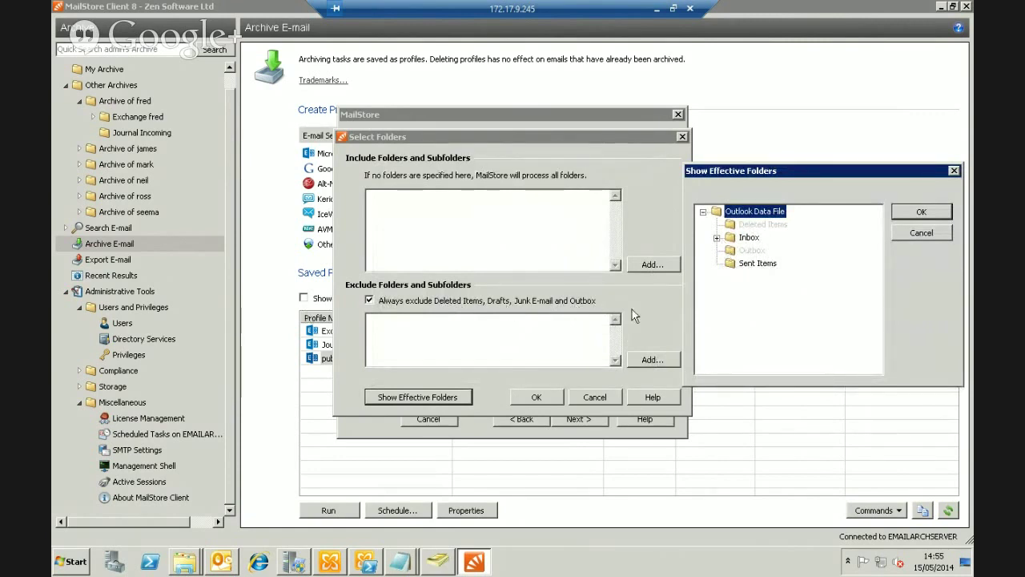
click(922, 233)
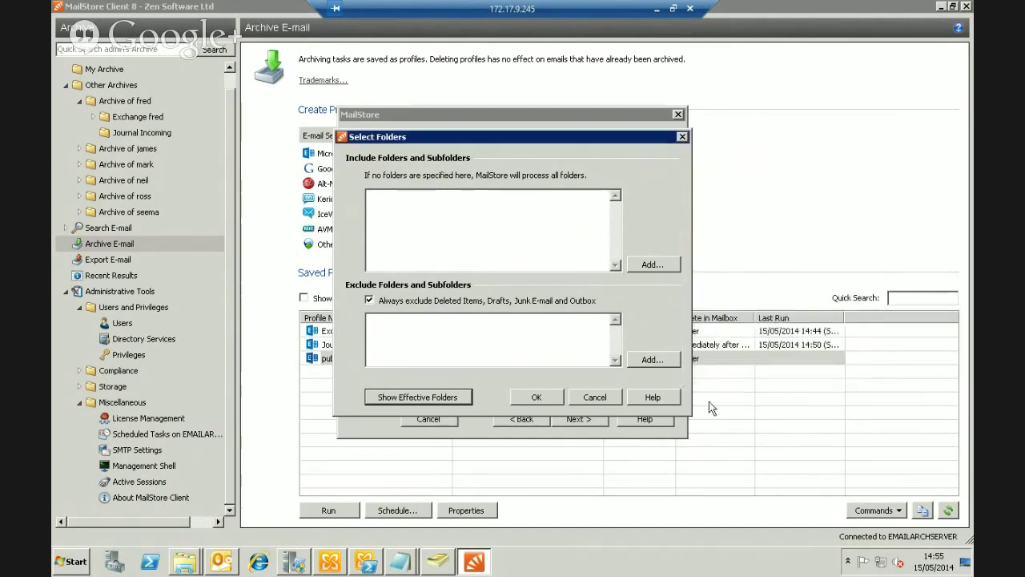
click(558, 398)
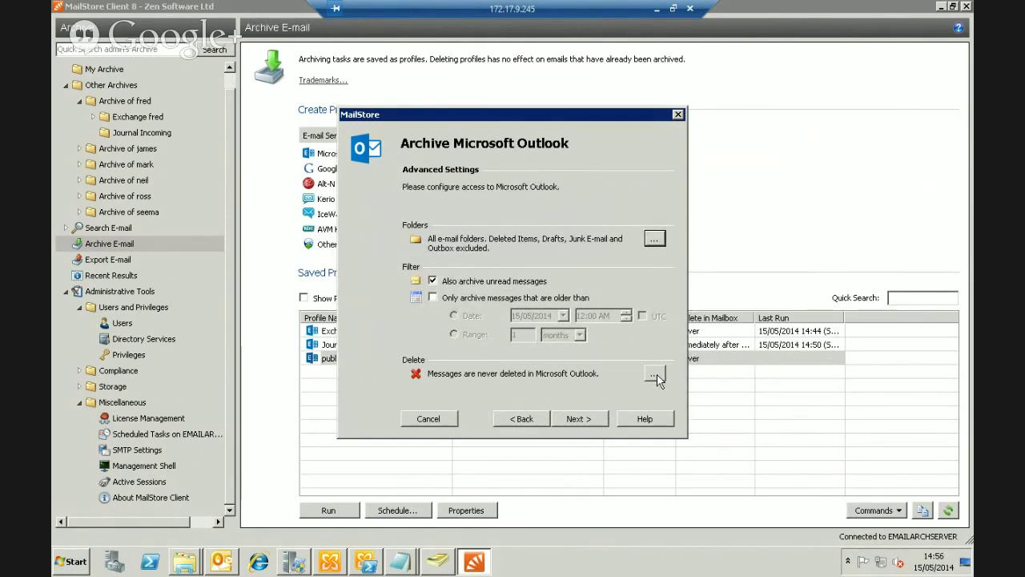
Set the neil archive as target, finish the profile to start archiving, and minimize the progress view
click(595, 420)
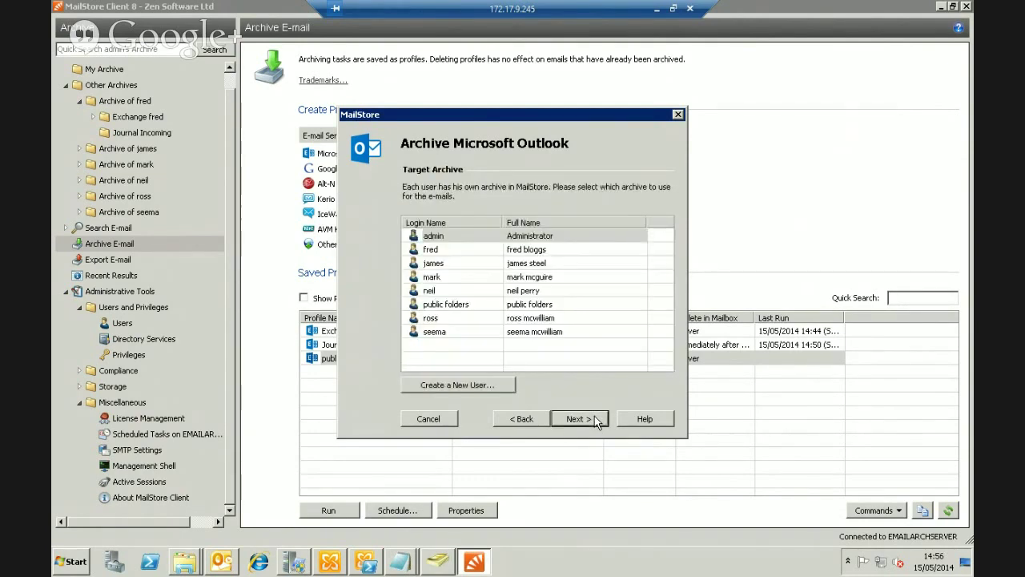
click(430, 292)
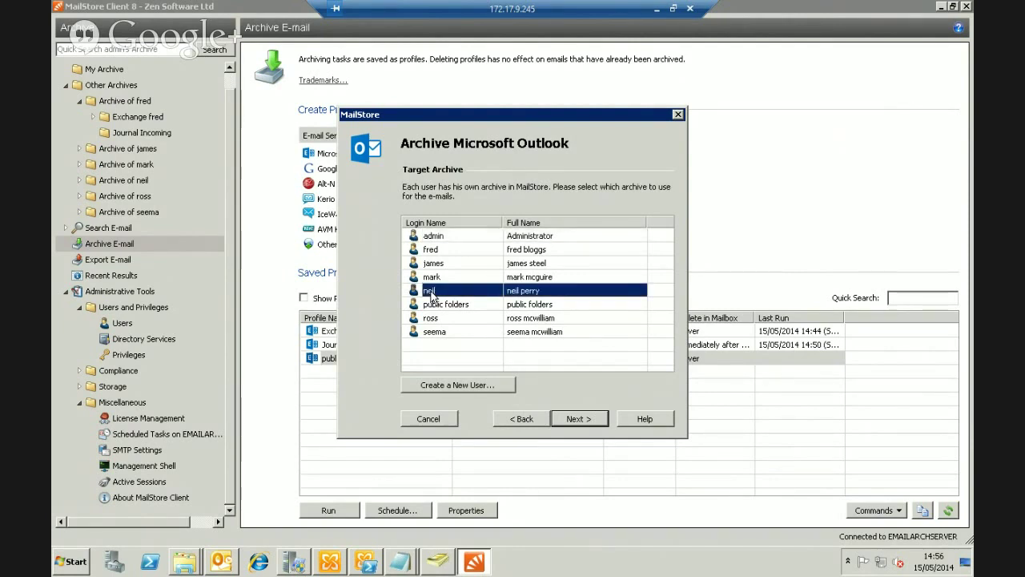
click(578, 418)
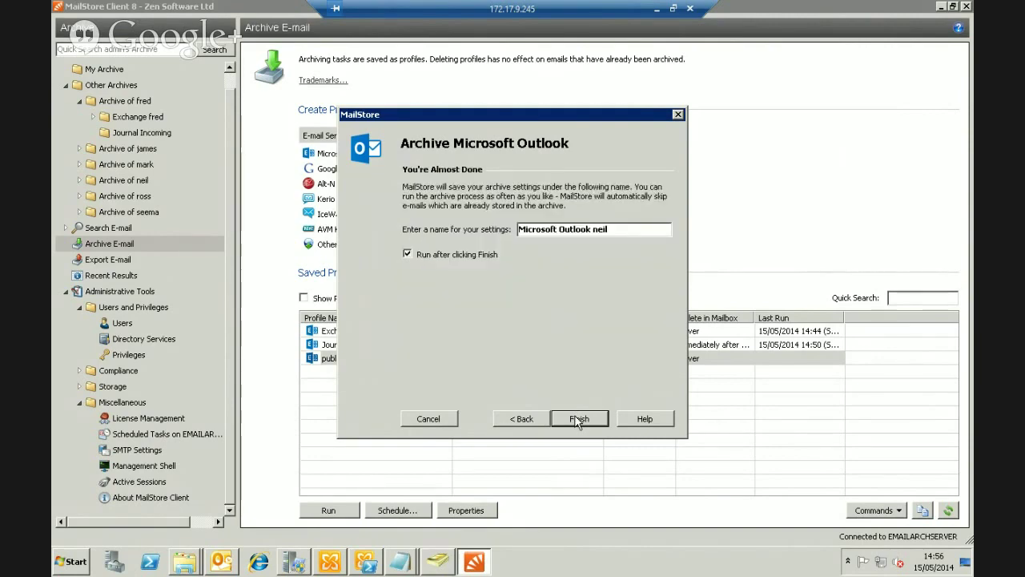
click(577, 418)
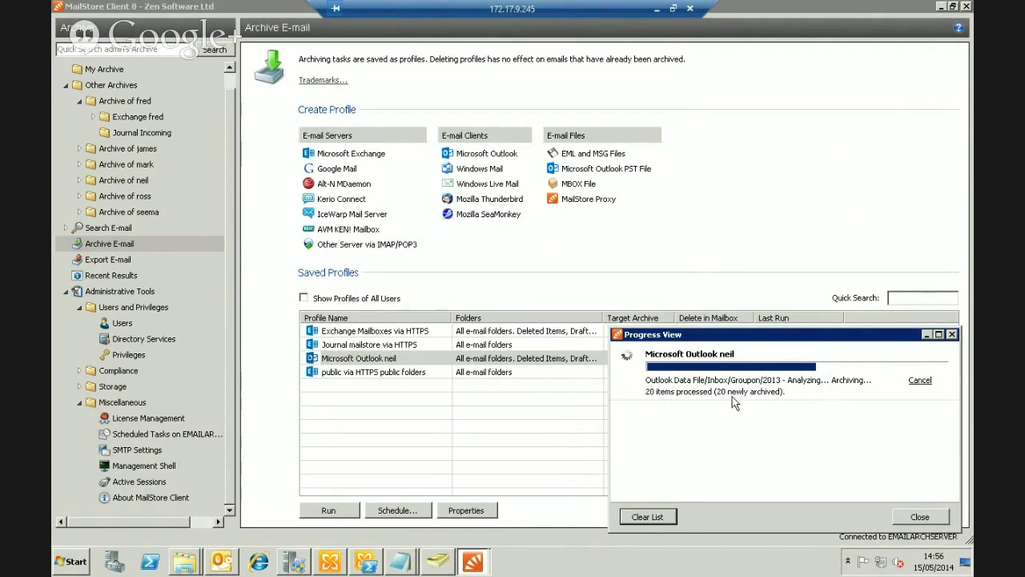
click(926, 335)
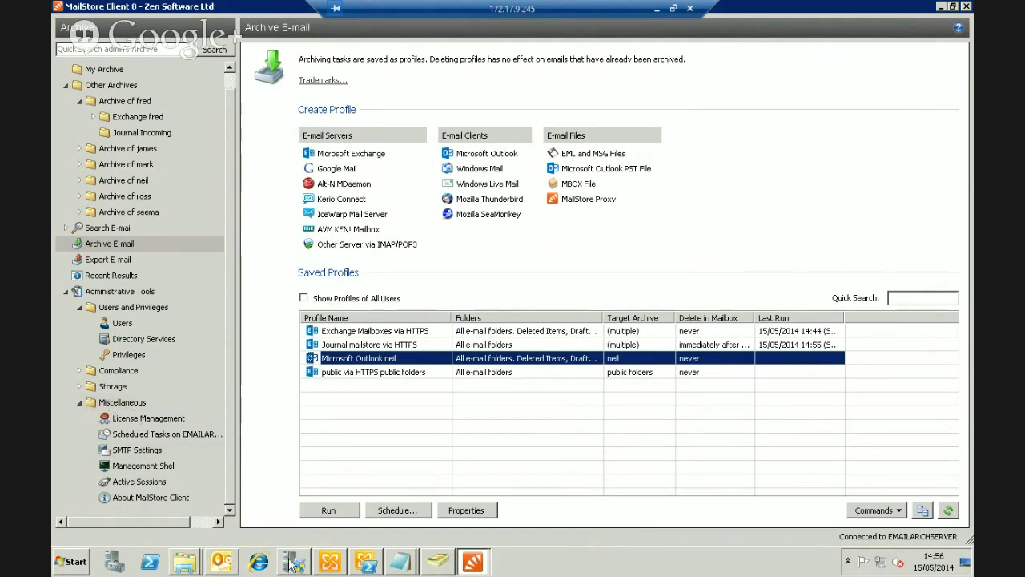
mouse_move(477, 561)
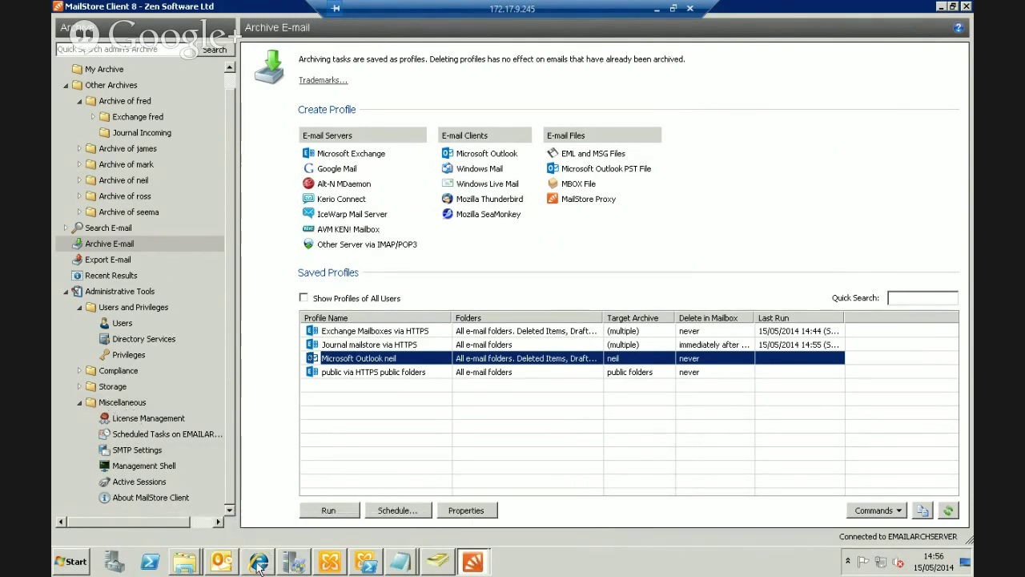
Log on to MailStore Web Access from the IE favorite and decline saving the password
click(294, 562)
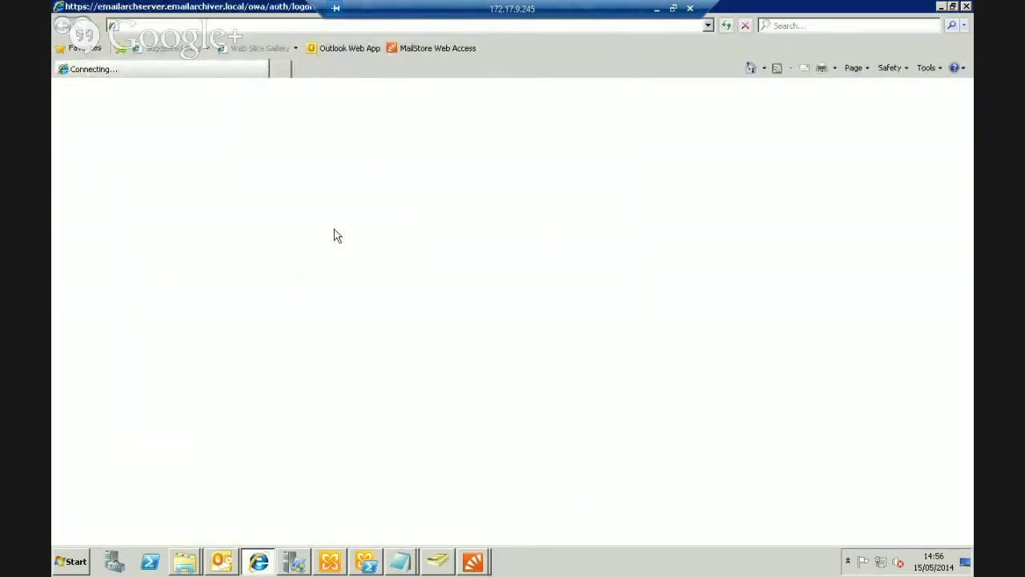
click(433, 50)
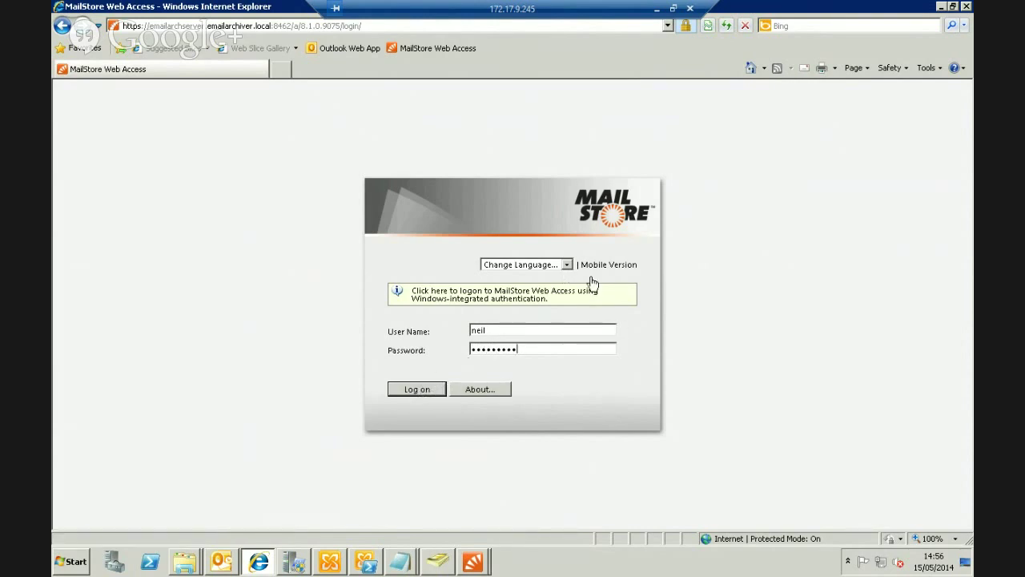
click(418, 389)
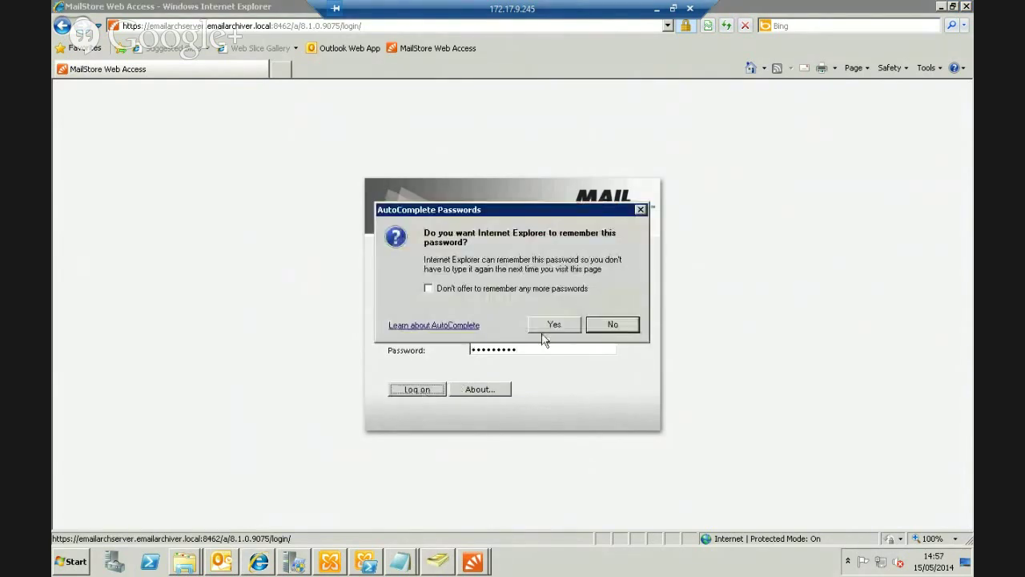
click(629, 327)
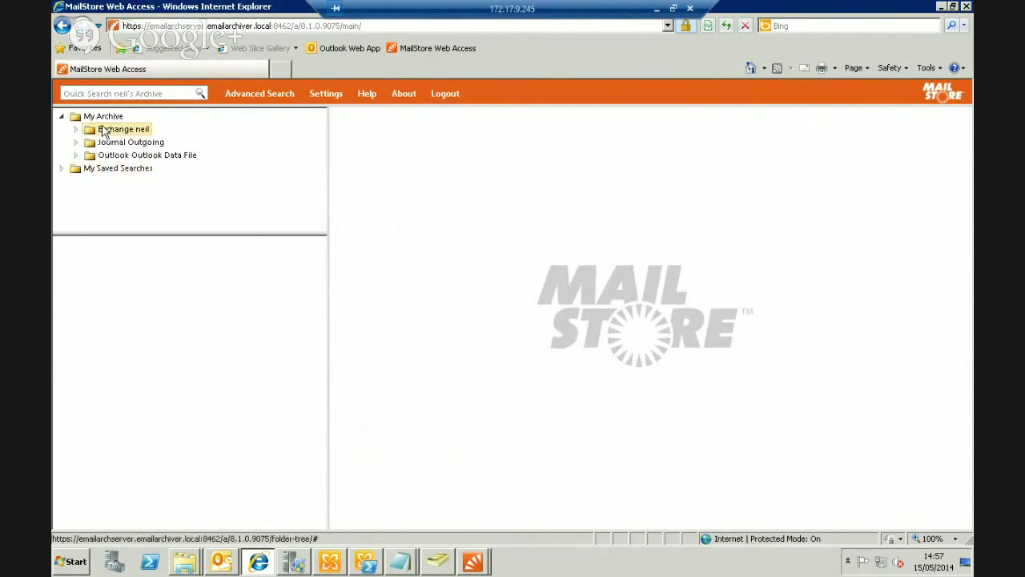
Open the newest message in the archived Exchange Inbox's Ebuyer folder
click(75, 130)
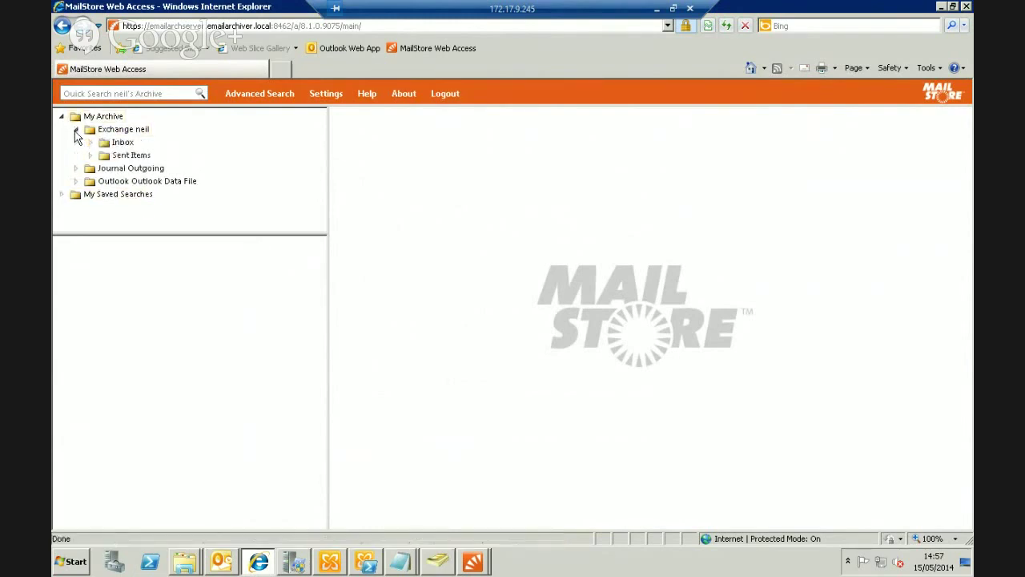
click(103, 143)
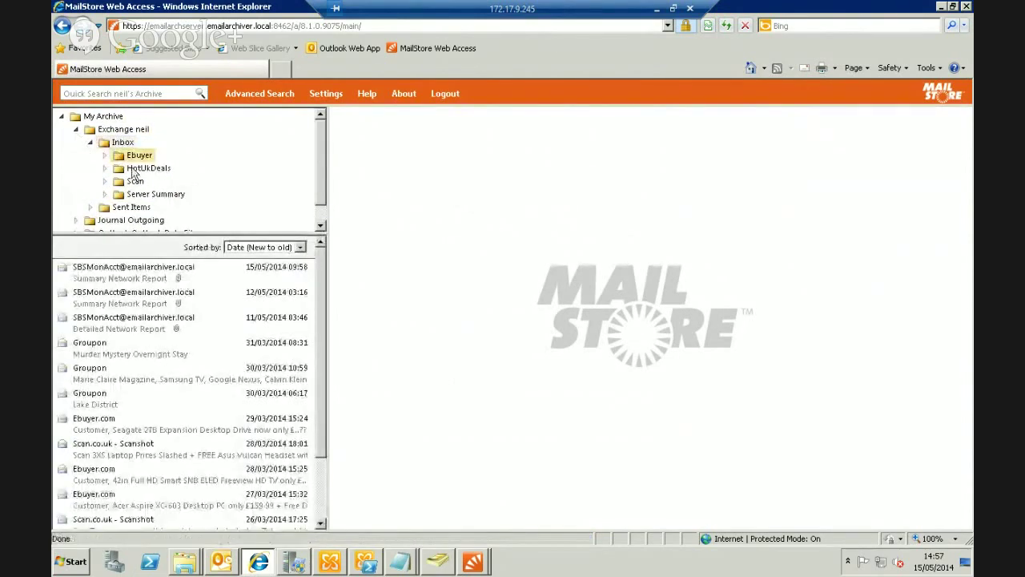
click(135, 156)
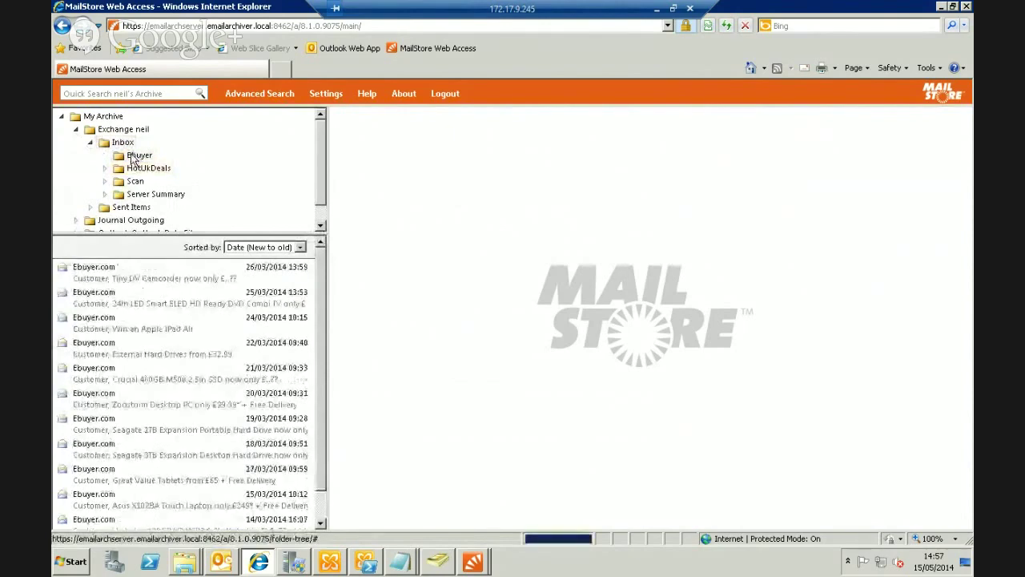
click(140, 276)
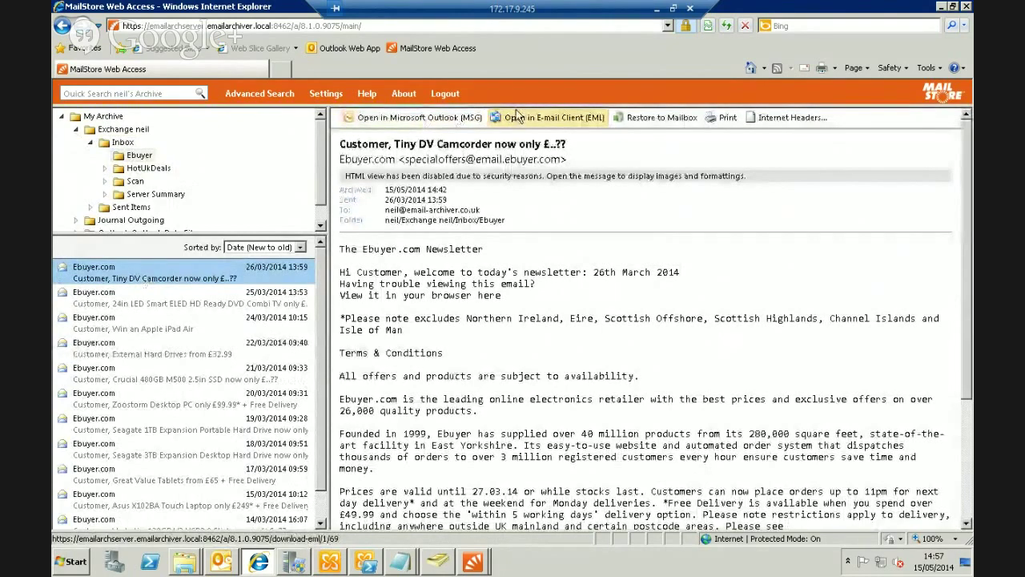
Look at Restore to Mailbox and cancel it, view Advanced Search, then log out
click(626, 119)
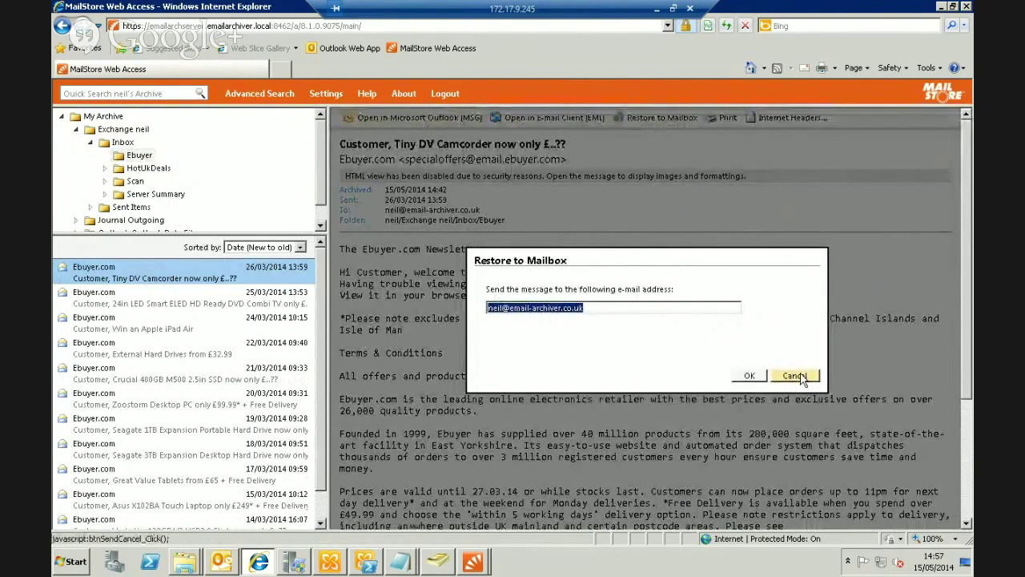
click(795, 376)
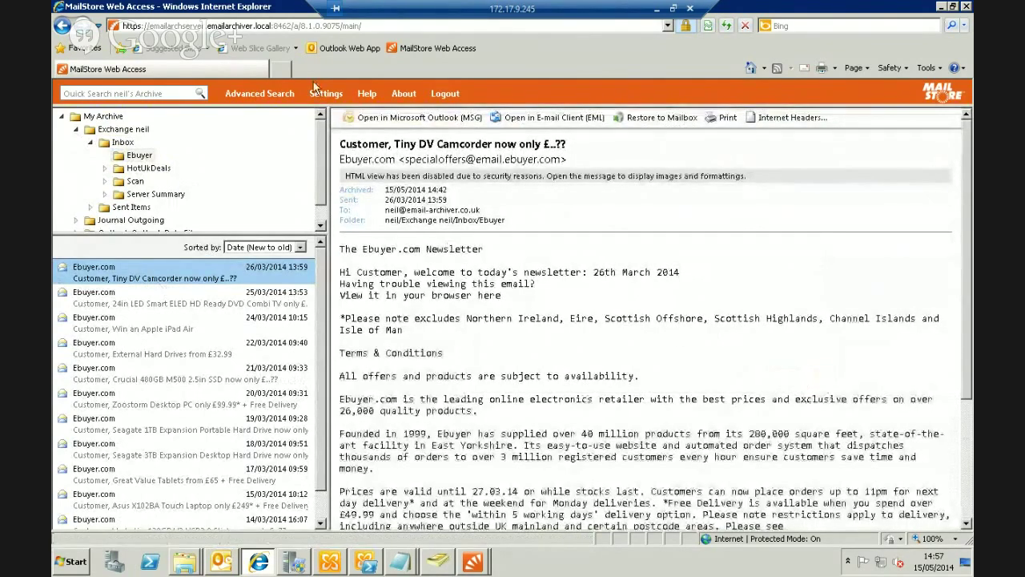
click(273, 93)
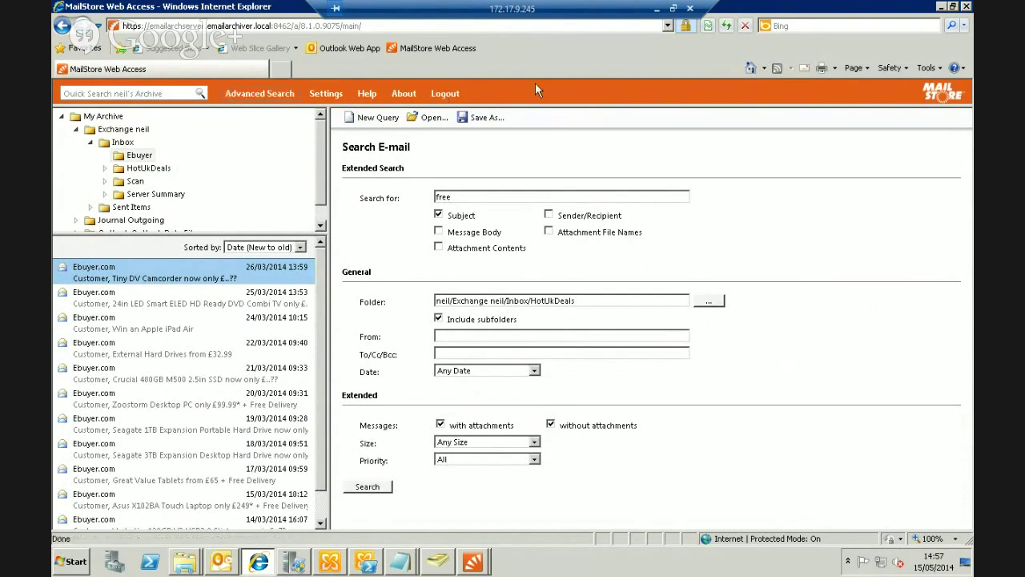
click(446, 94)
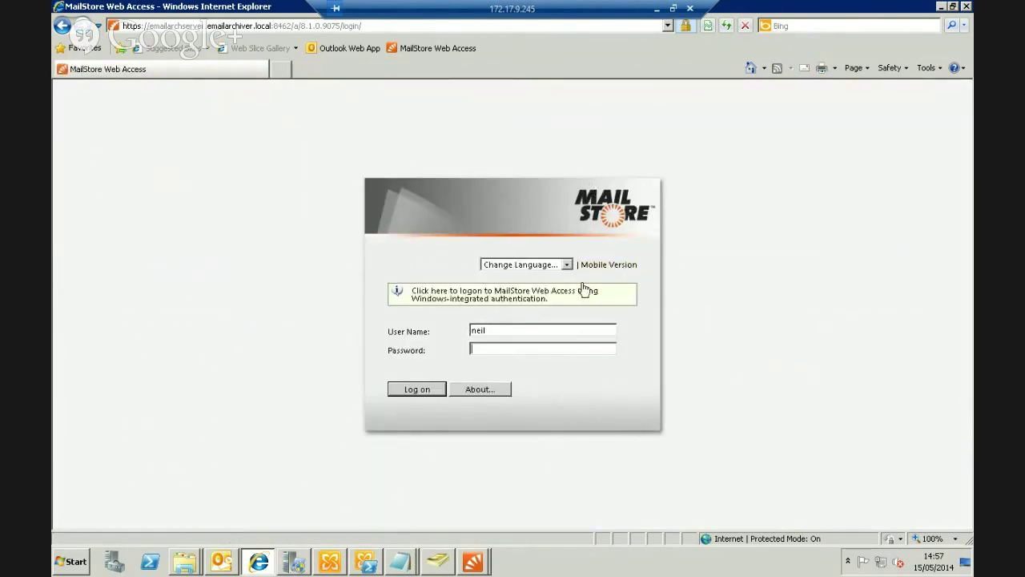
Sign in to the mobile Web Access version in a browser narrowed to phone width
text(••••••)
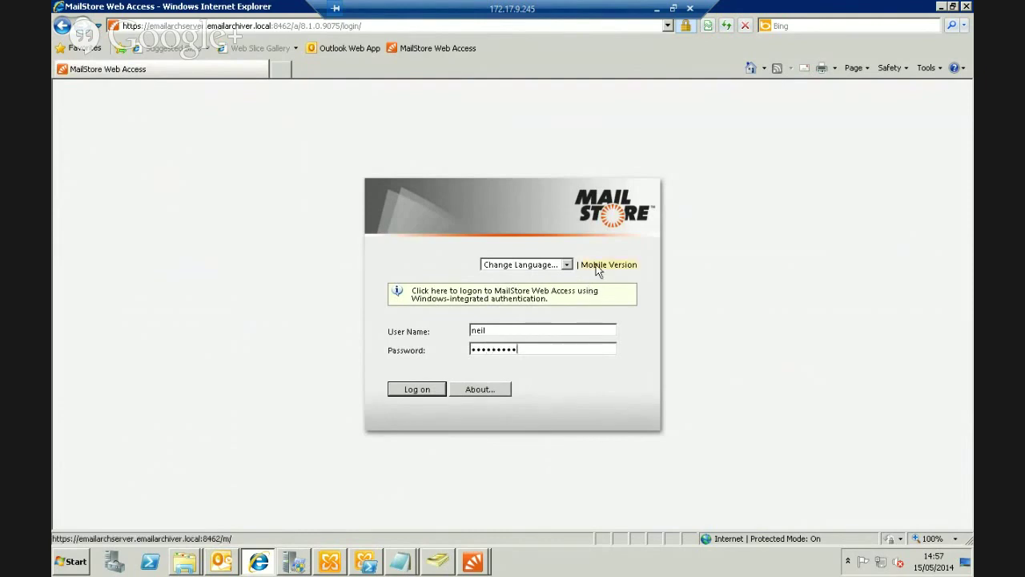
click(599, 265)
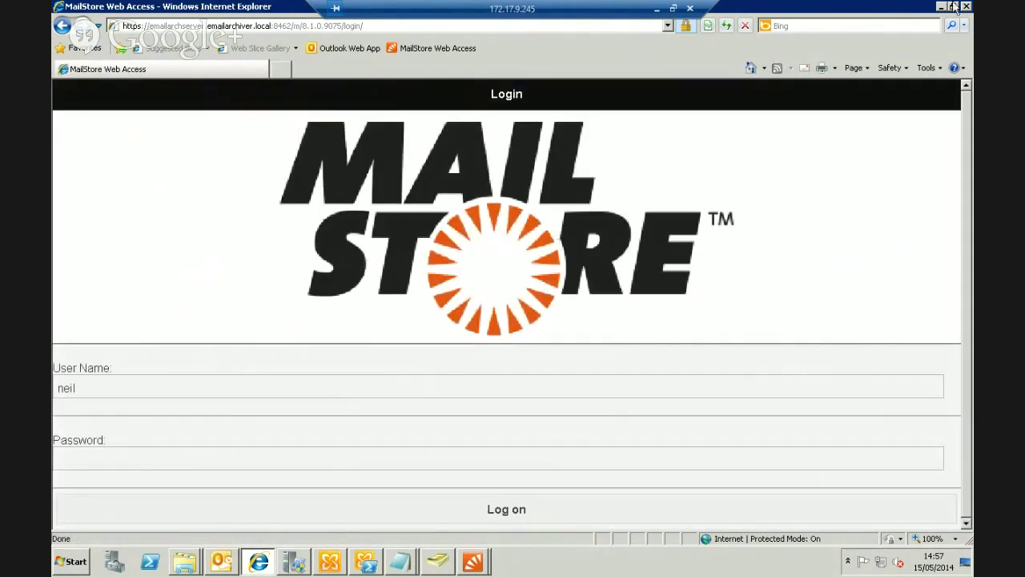
click(954, 6)
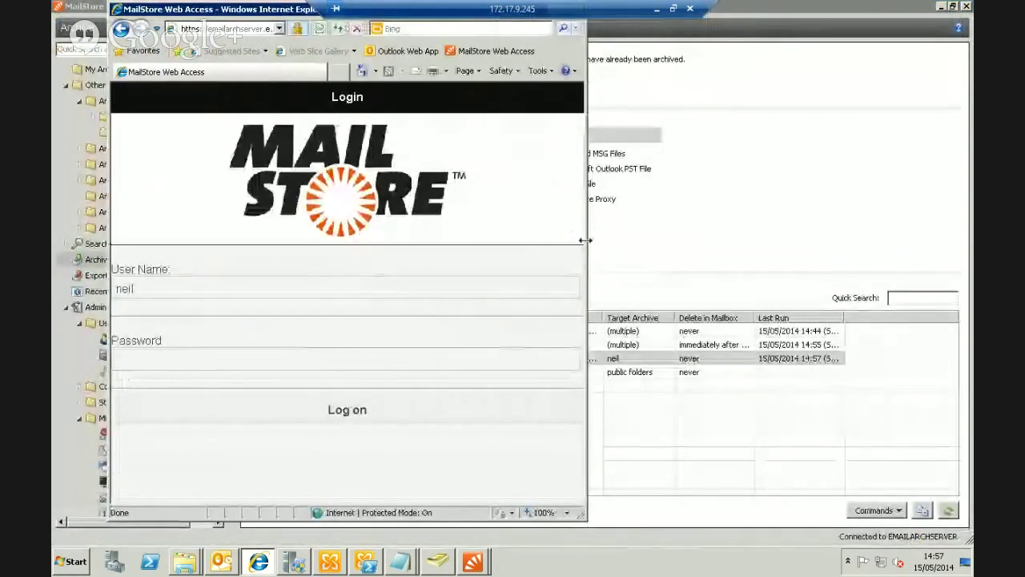
drag(586, 240, 473, 241)
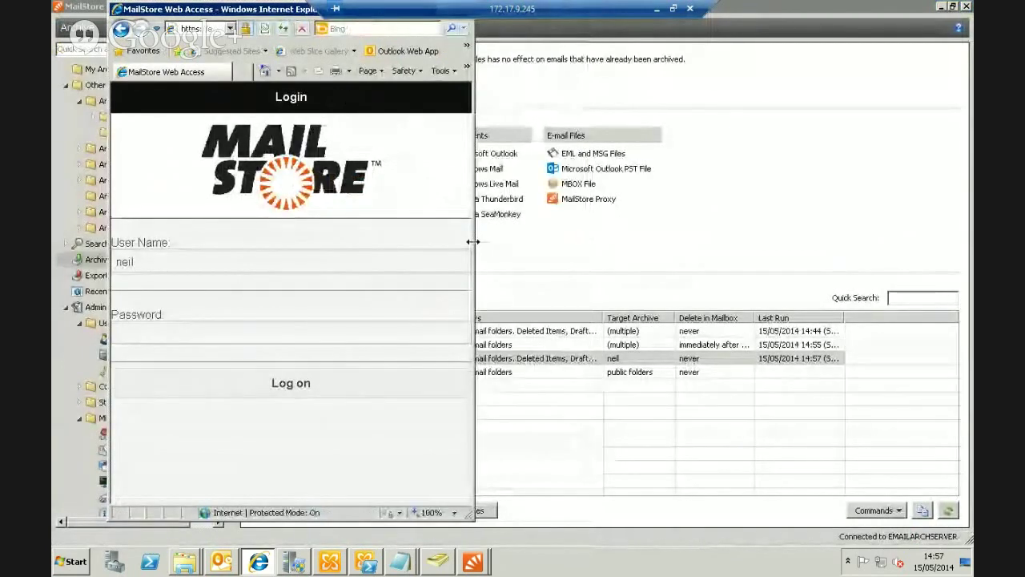
click(142, 337)
text(*****)
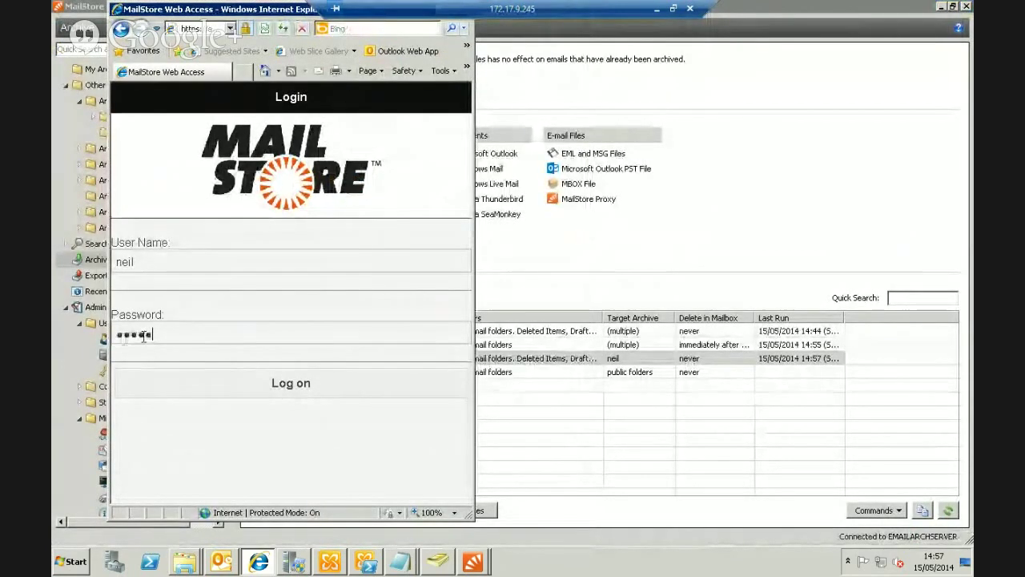
text(*****)
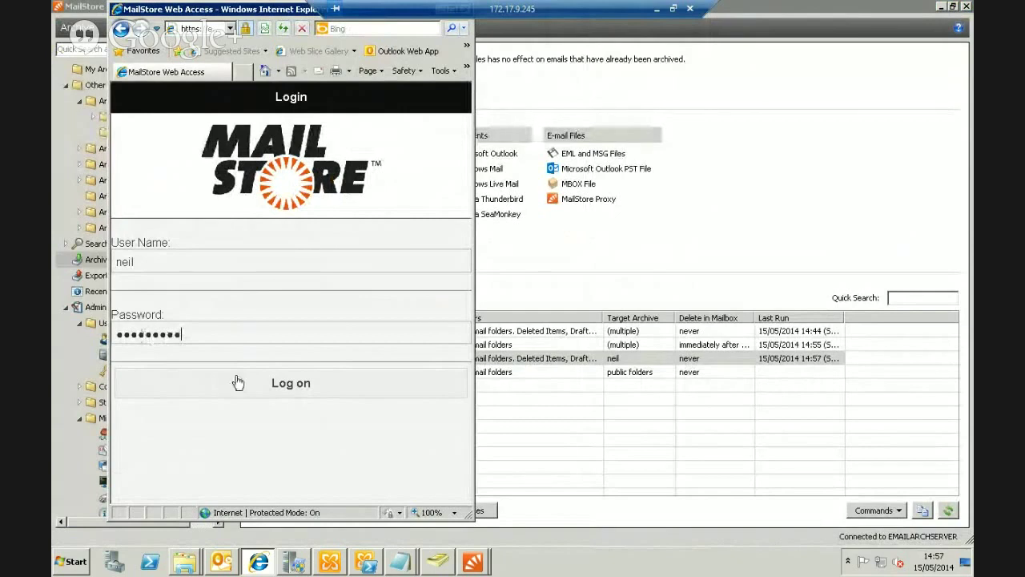
click(238, 382)
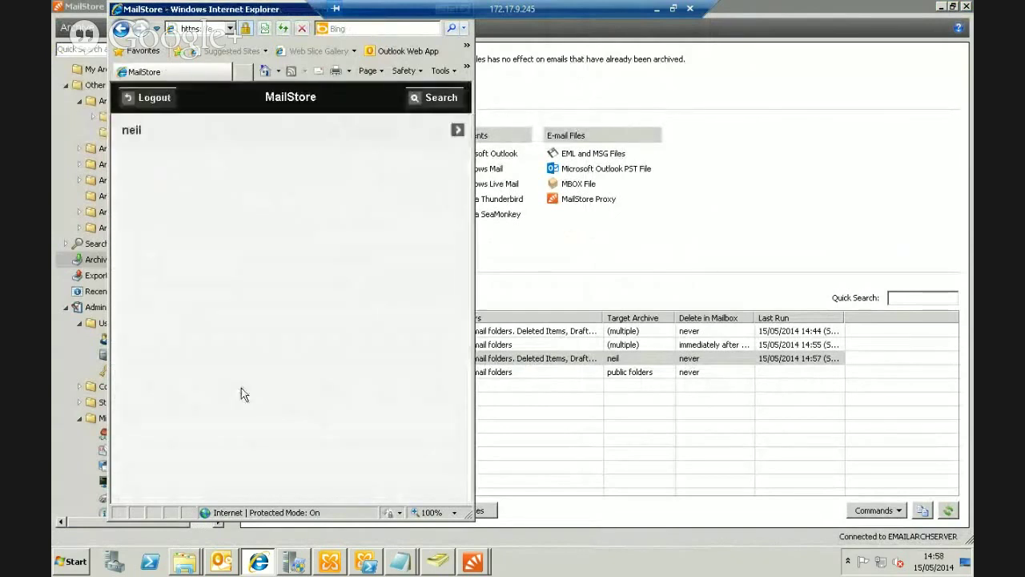
Read the 25/03/2014 Ebuyer newsletter in the other user's archive, go back, and close the browser
click(456, 131)
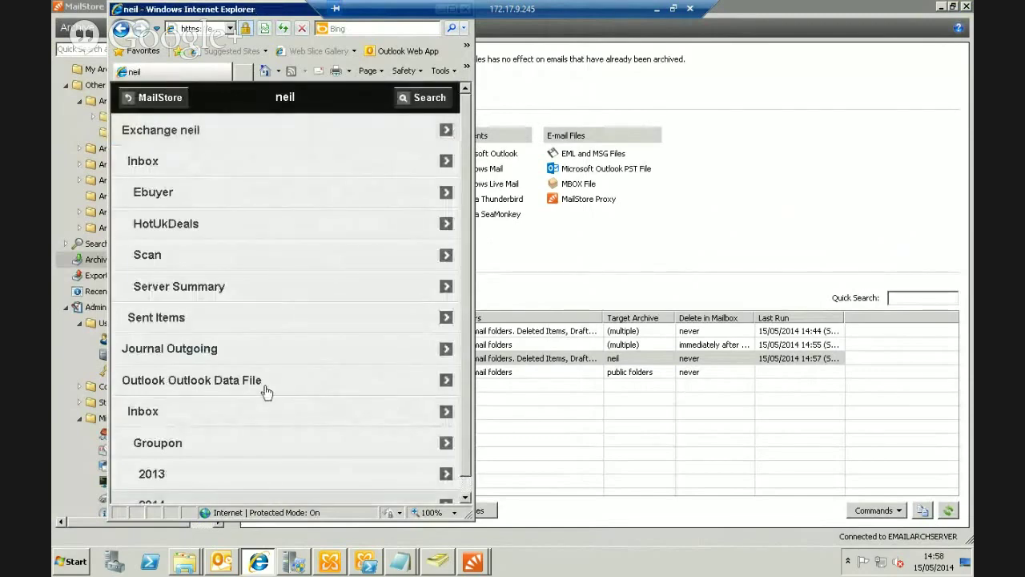
click(221, 197)
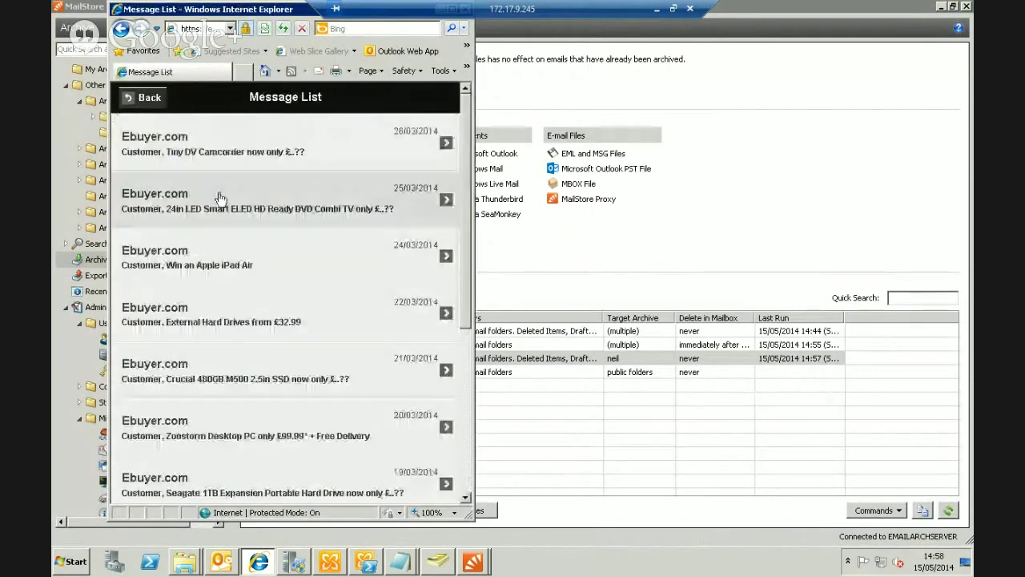
click(218, 209)
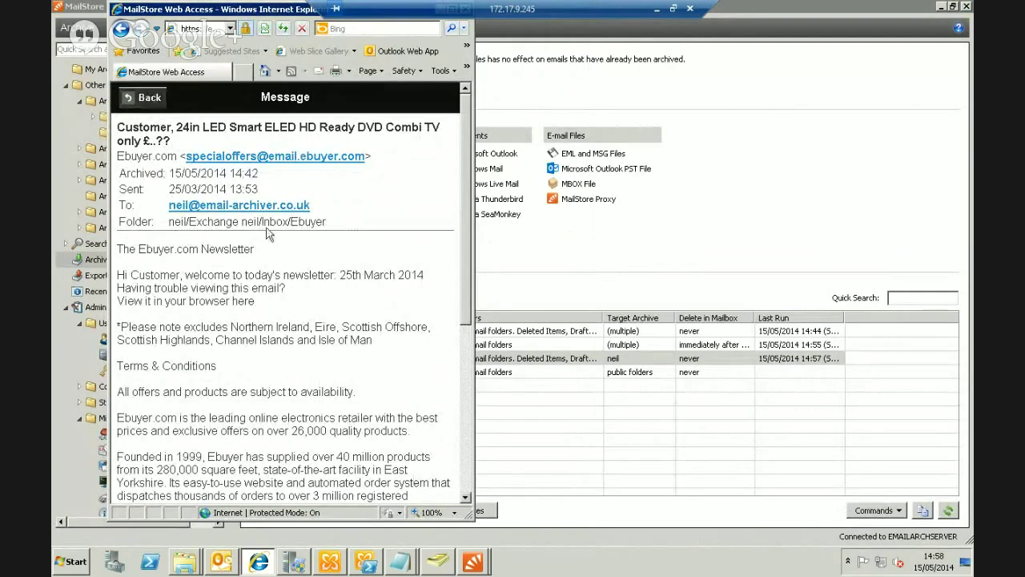
click(146, 100)
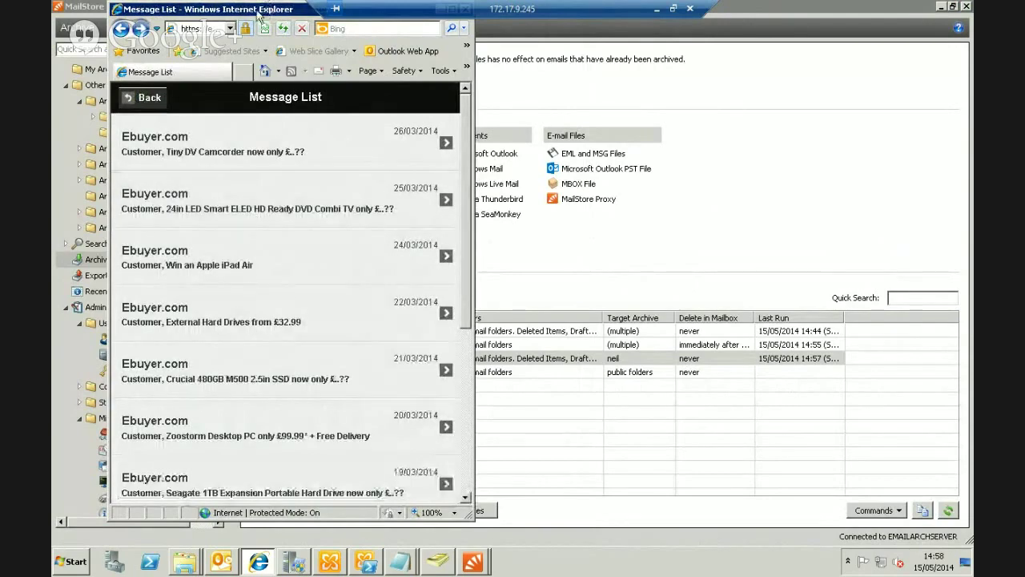
drag(257, 15, 265, 73)
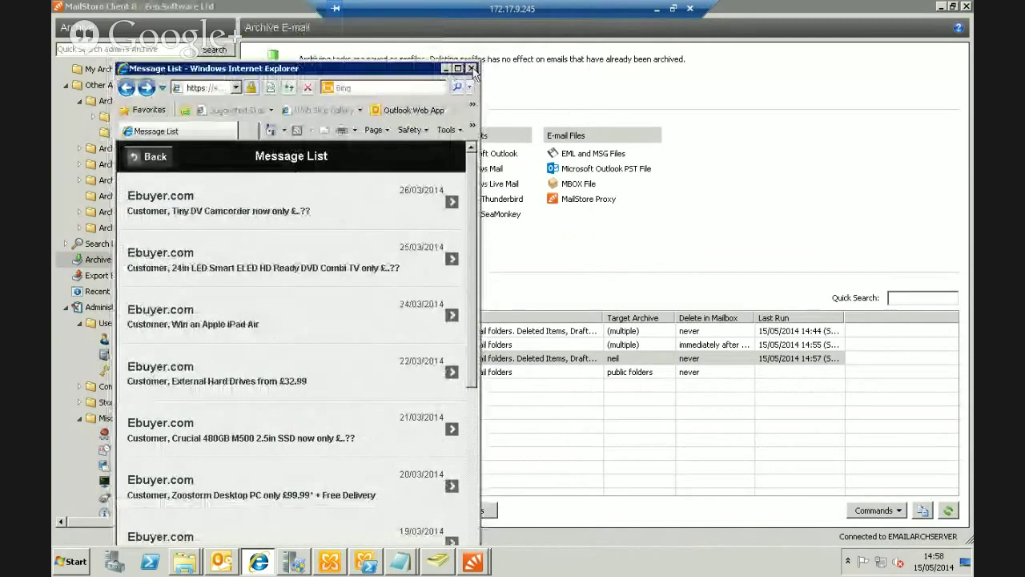
click(472, 68)
Expand Archive of neil and Exchange neil's Inbox, then view Journal Outgoing and the Outlook data file
click(371, 377)
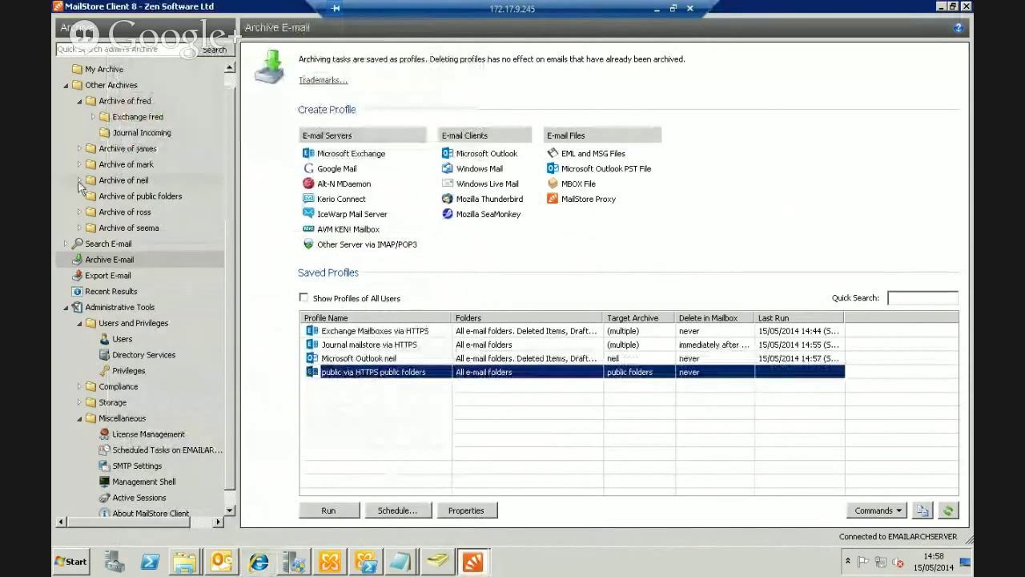
click(79, 180)
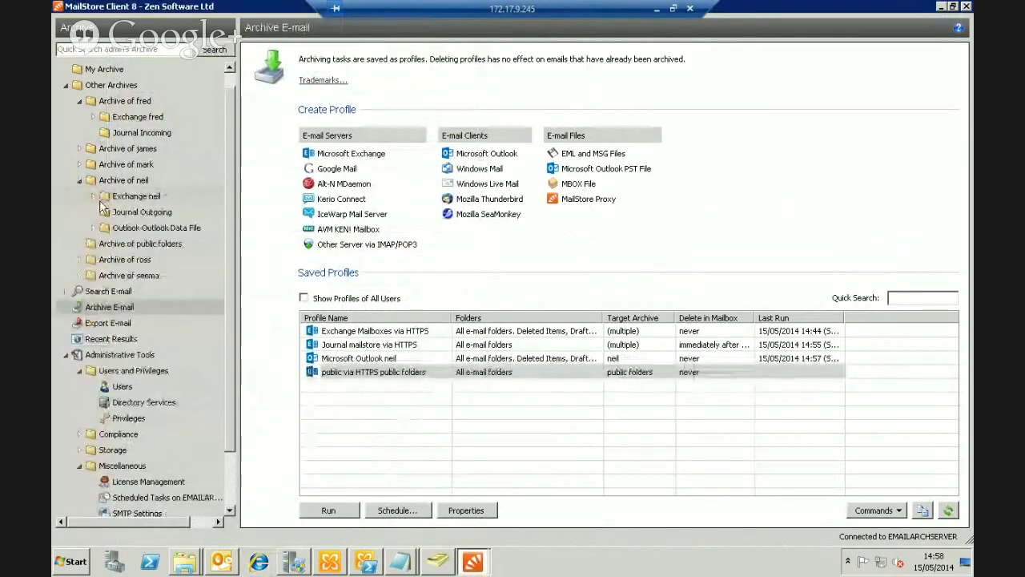
click(93, 196)
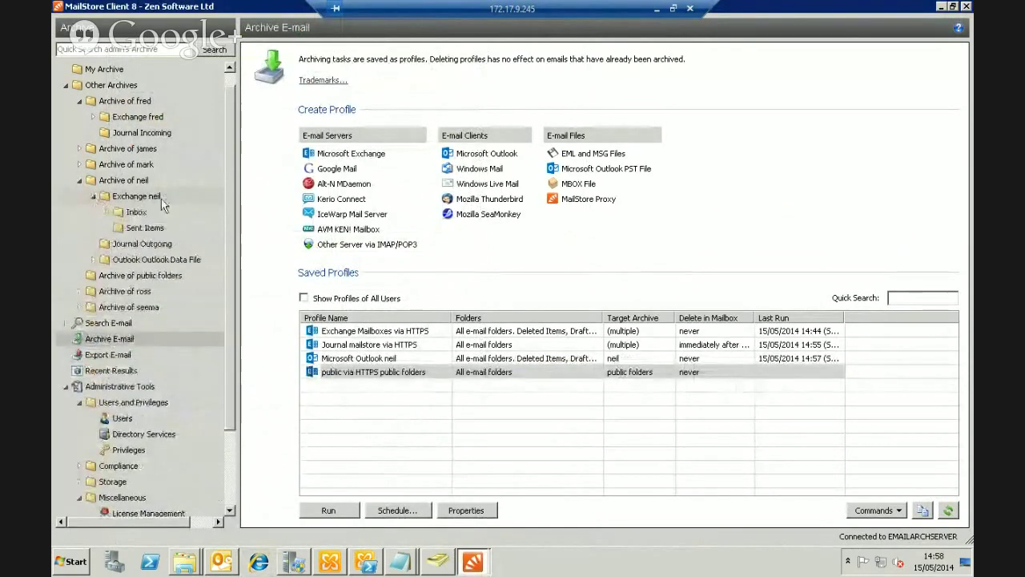
click(107, 212)
click(145, 306)
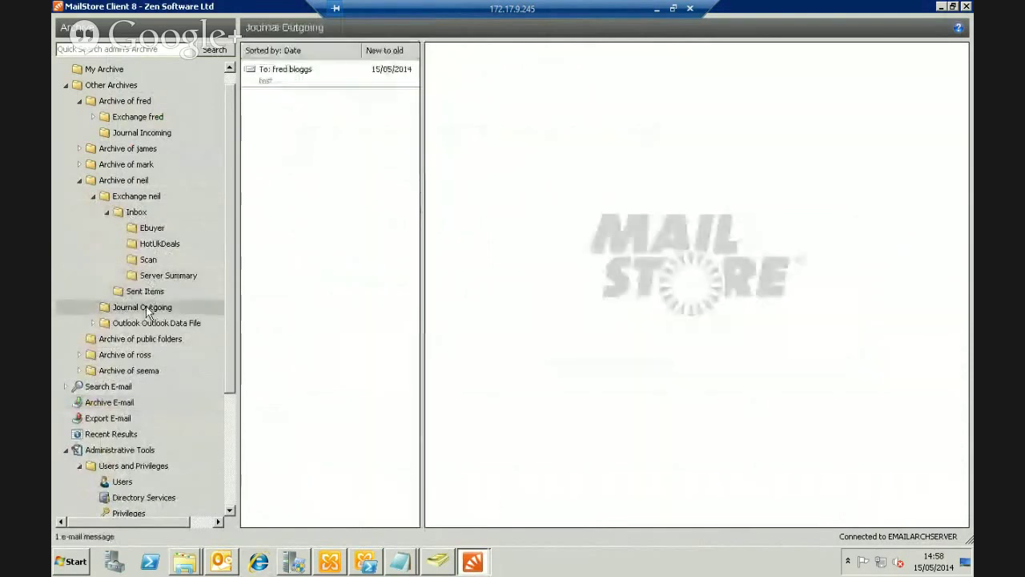
click(142, 324)
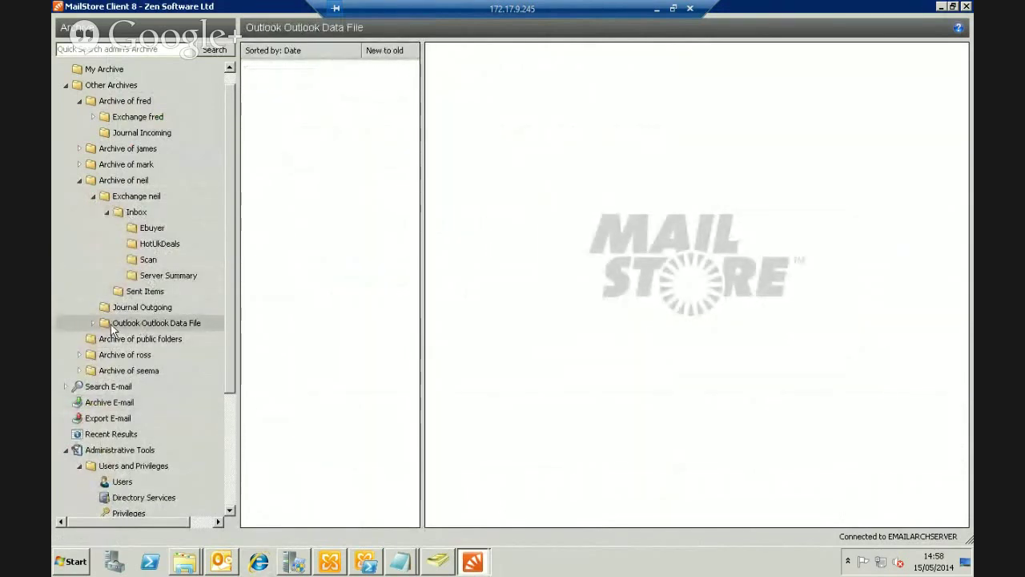
Expand the Outlook data file's Inbox > Groupon, view its 2014 messages, and reselect Groupon
click(93, 324)
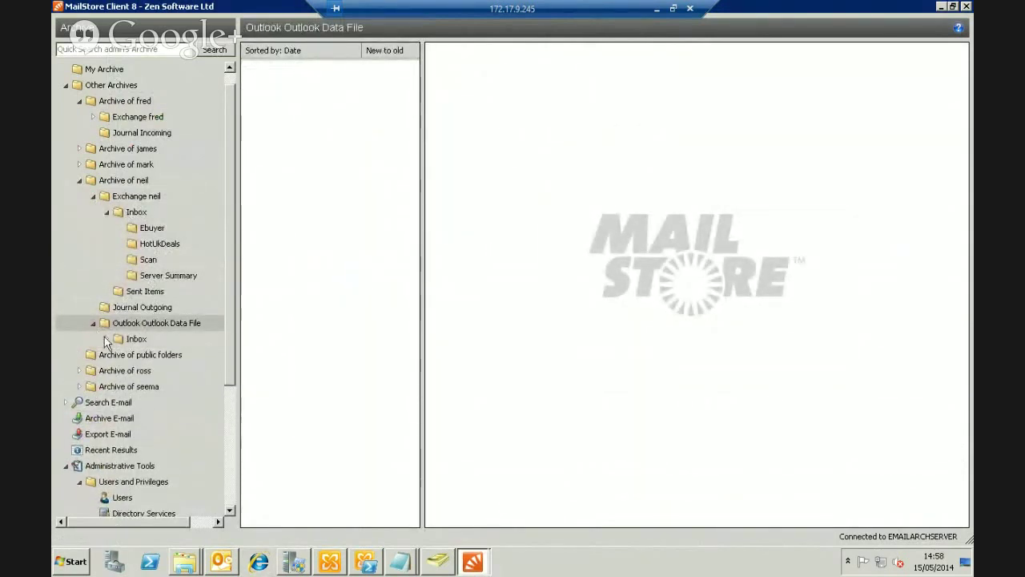
click(107, 339)
click(134, 353)
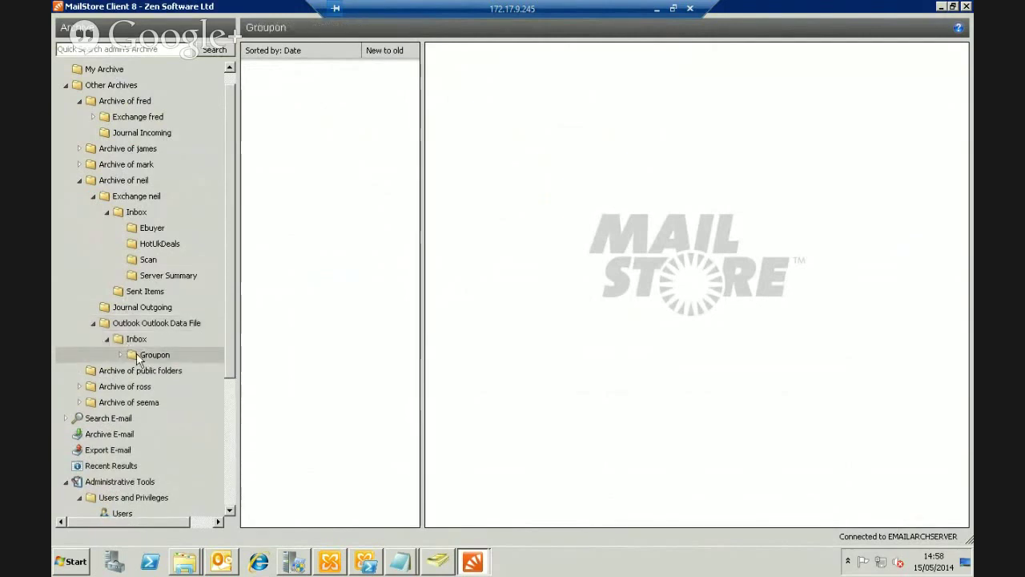
click(121, 354)
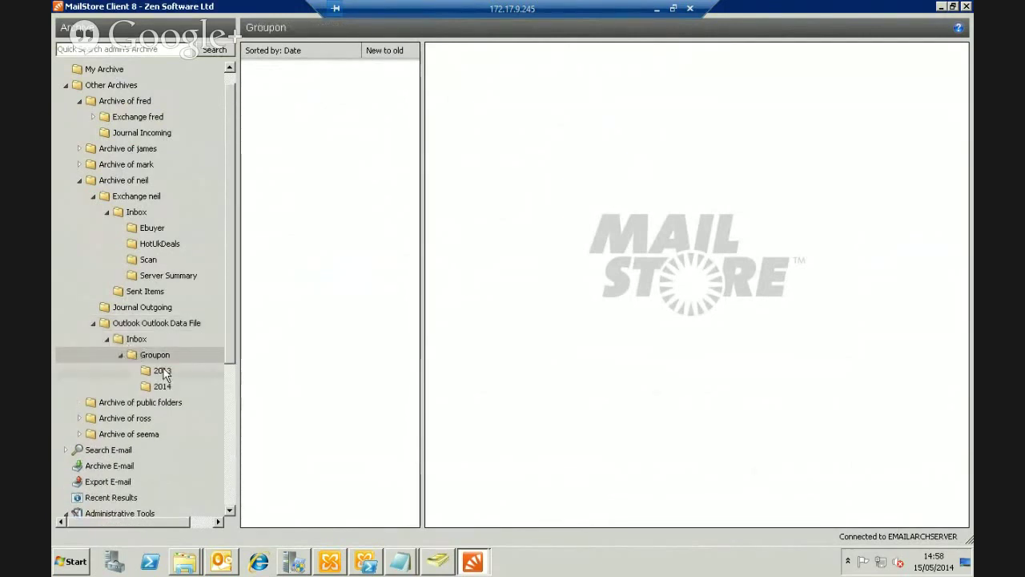
click(161, 388)
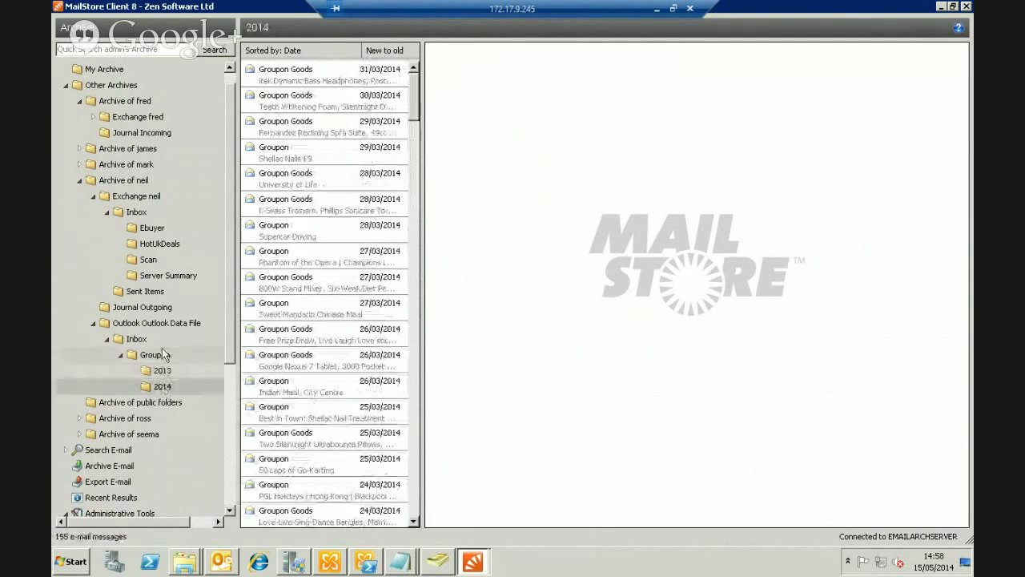
click(156, 357)
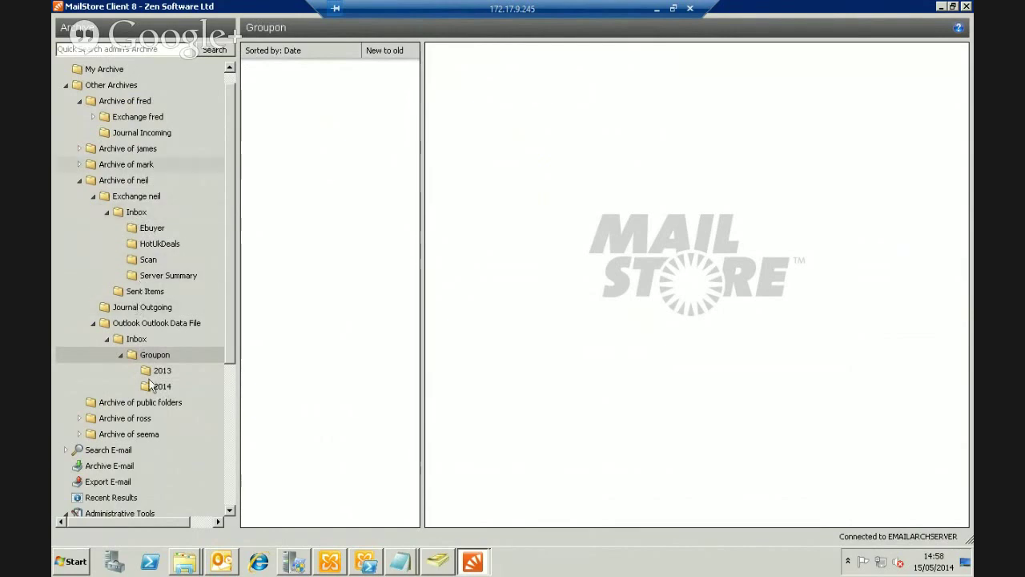
Move the Groupon folder into neil > Exchange neil > Inbox
right_click(157, 355)
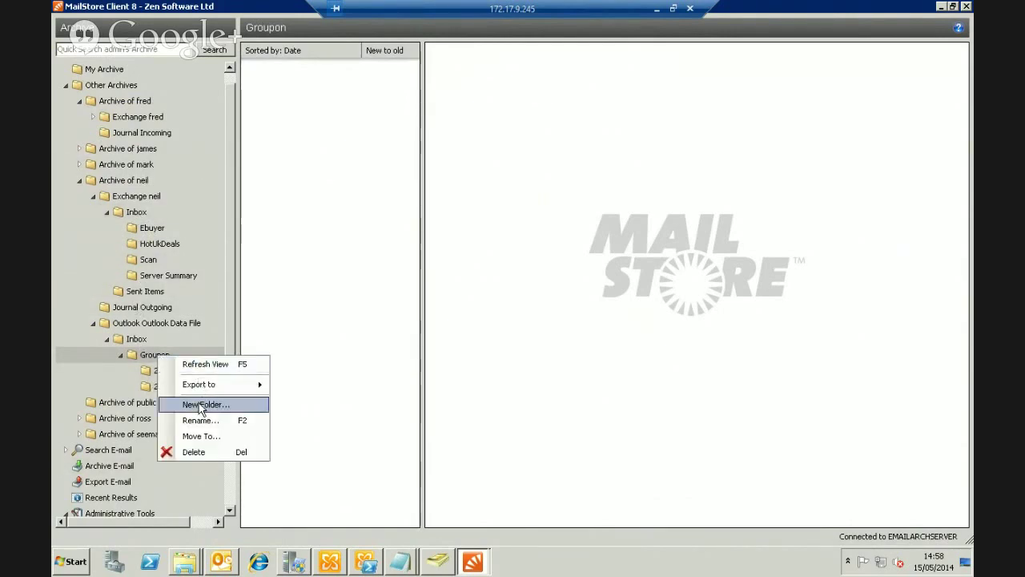
click(196, 435)
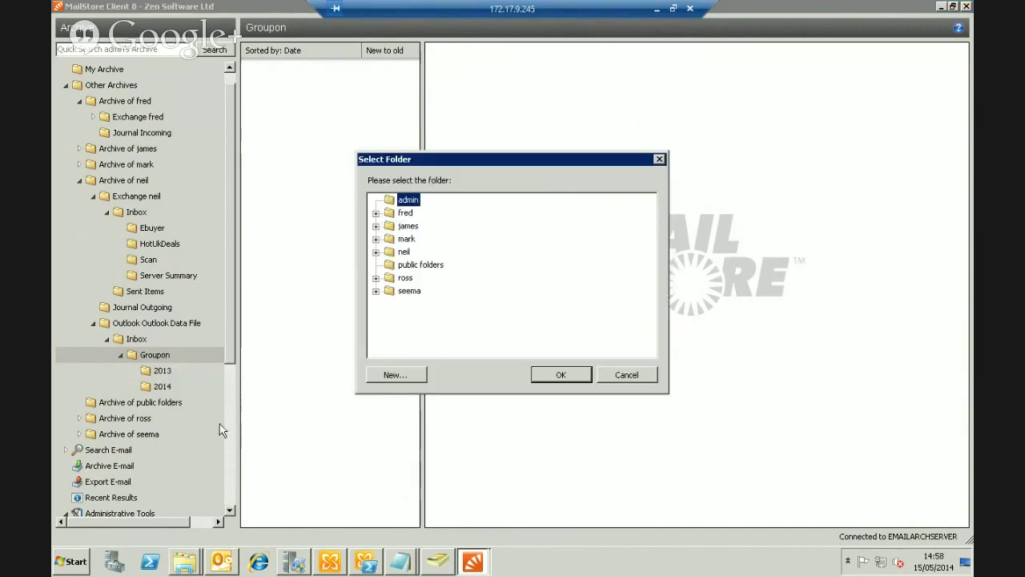
click(375, 251)
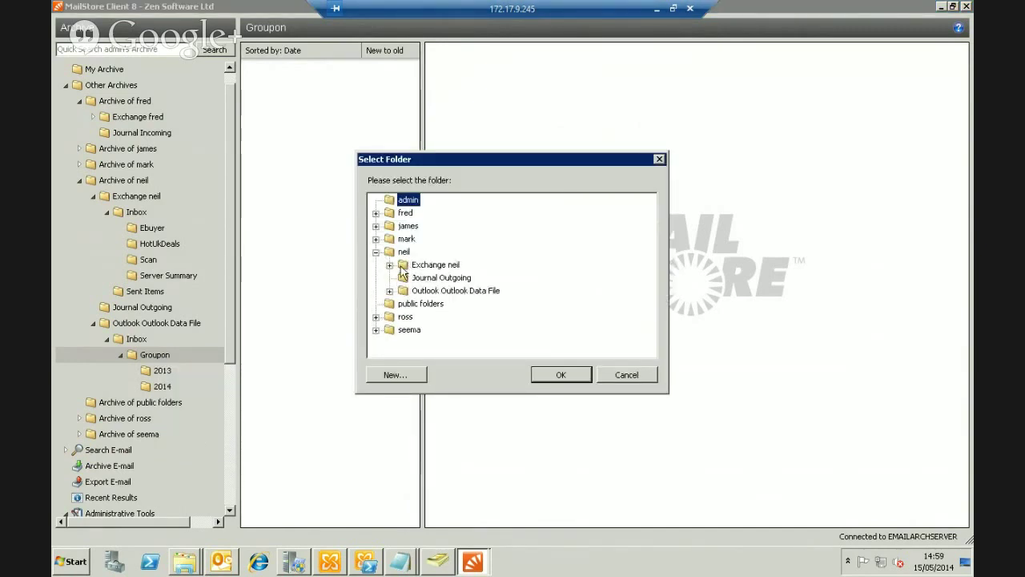
click(389, 264)
click(432, 278)
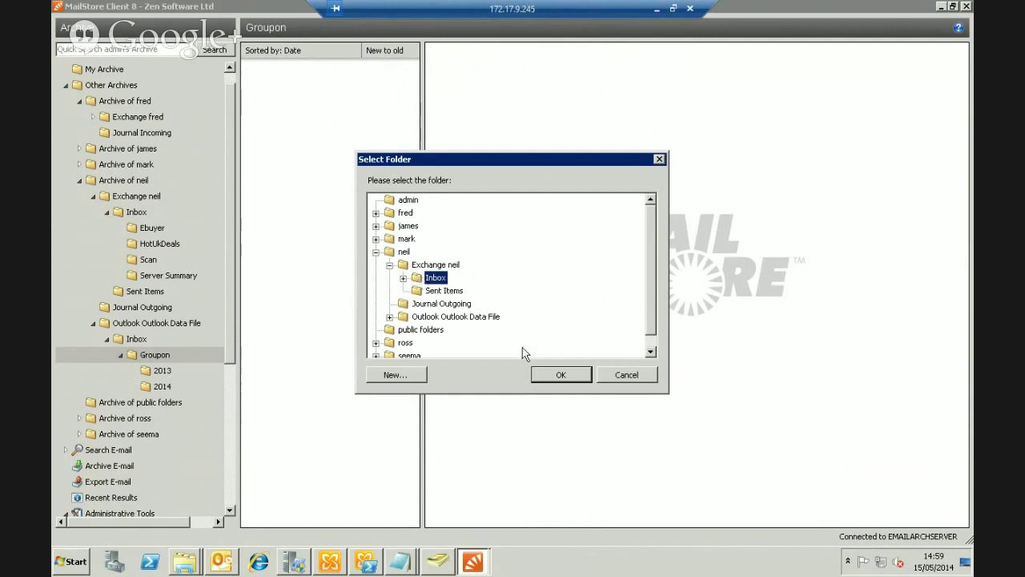
click(562, 374)
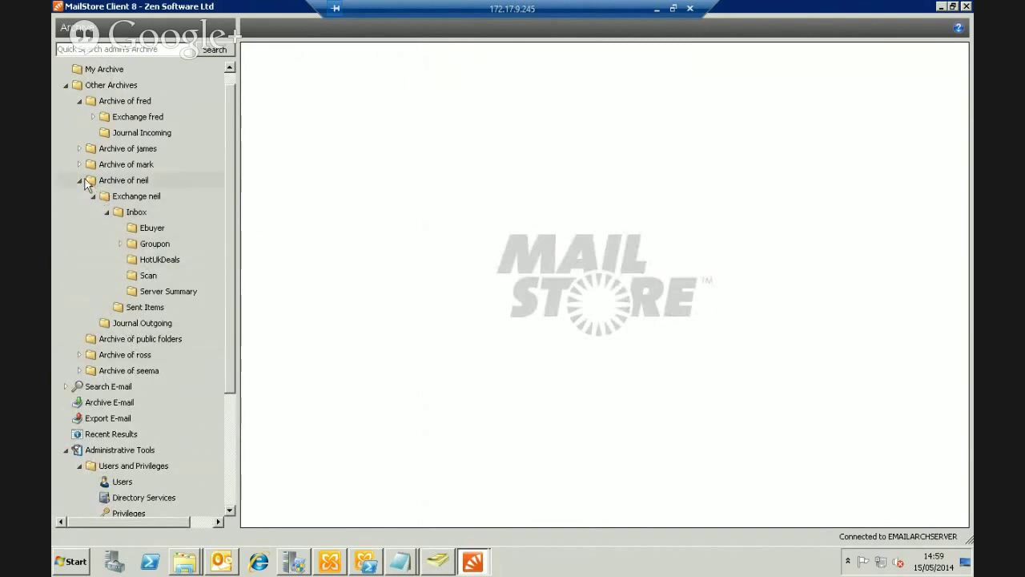
click(93, 197)
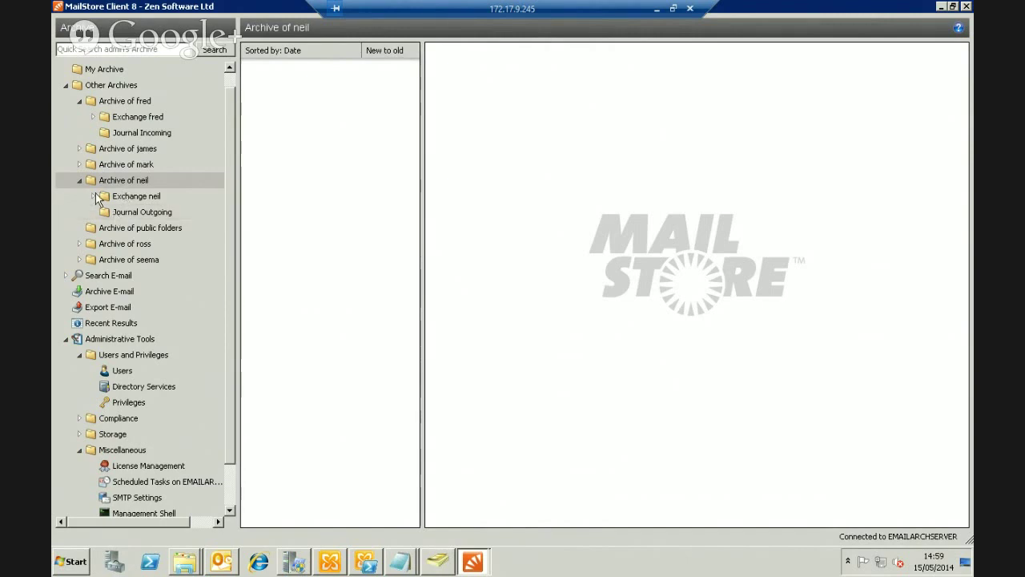
Review the Export To destinations offered for the Ebuyer folder
double_click(129, 196)
right_click(144, 229)
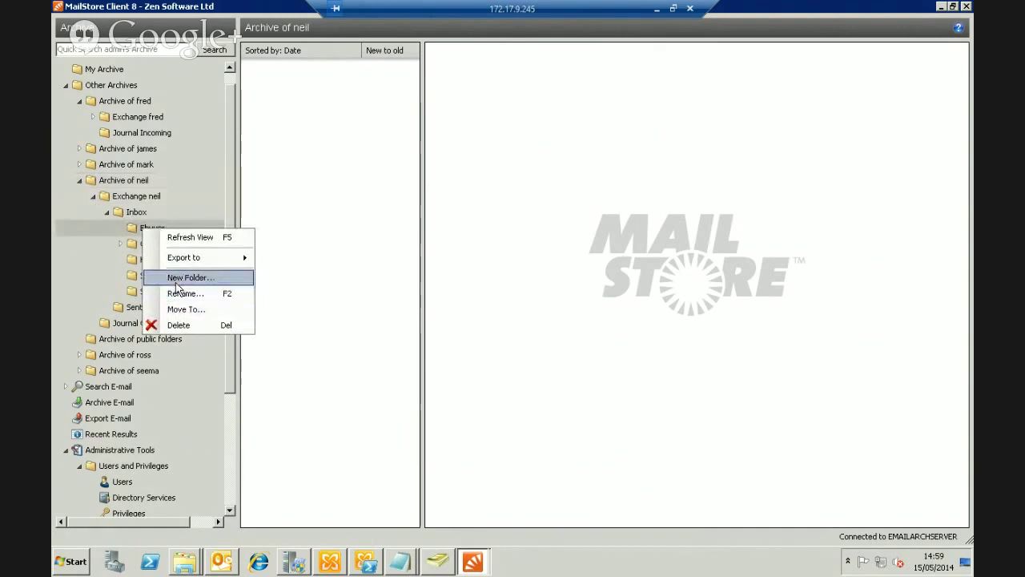
mouse_move(189, 264)
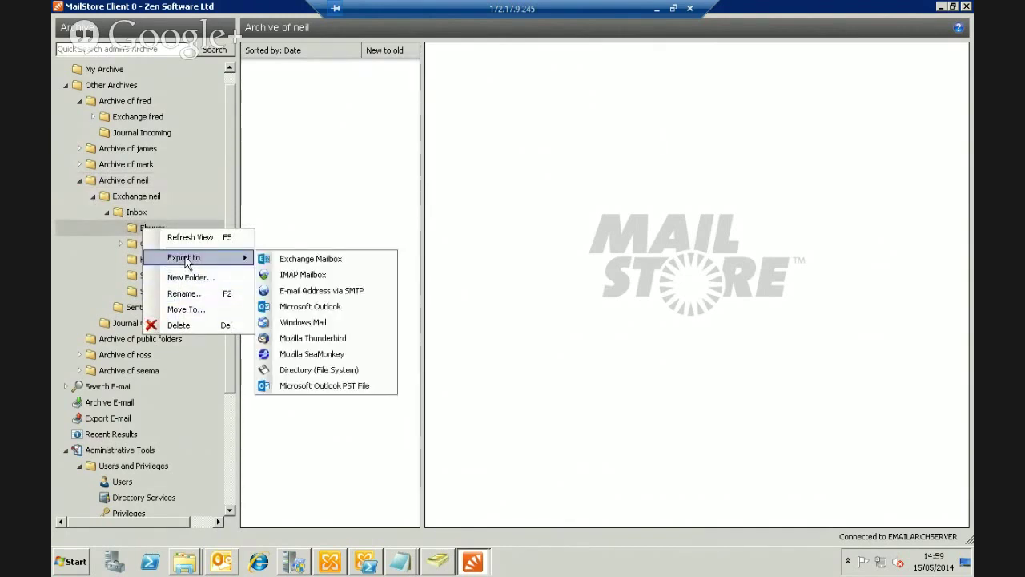
Review Exchange neil's Export To destinations, then show the Archive of mark folder
click(141, 199)
right_click(140, 201)
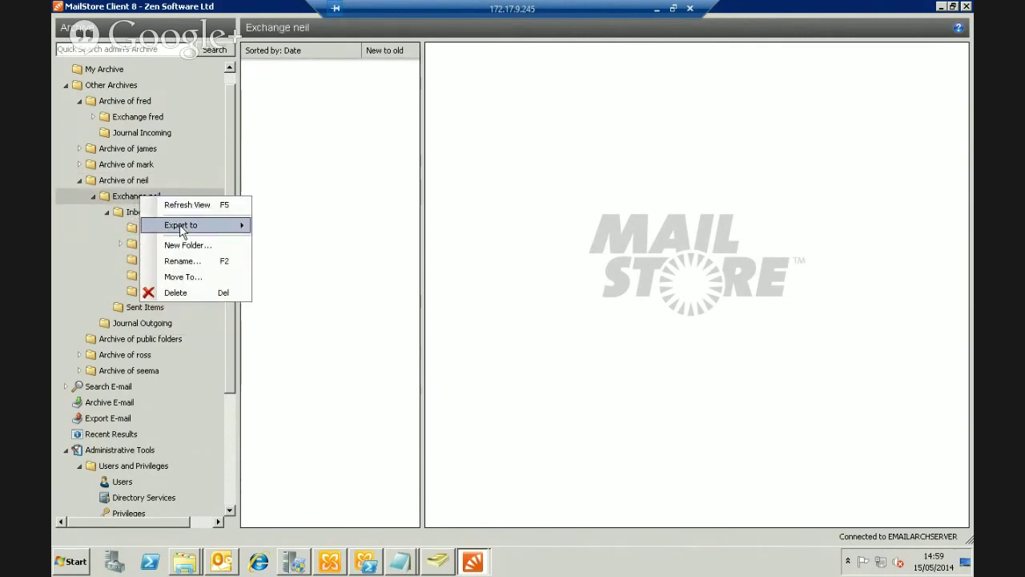
mouse_move(183, 230)
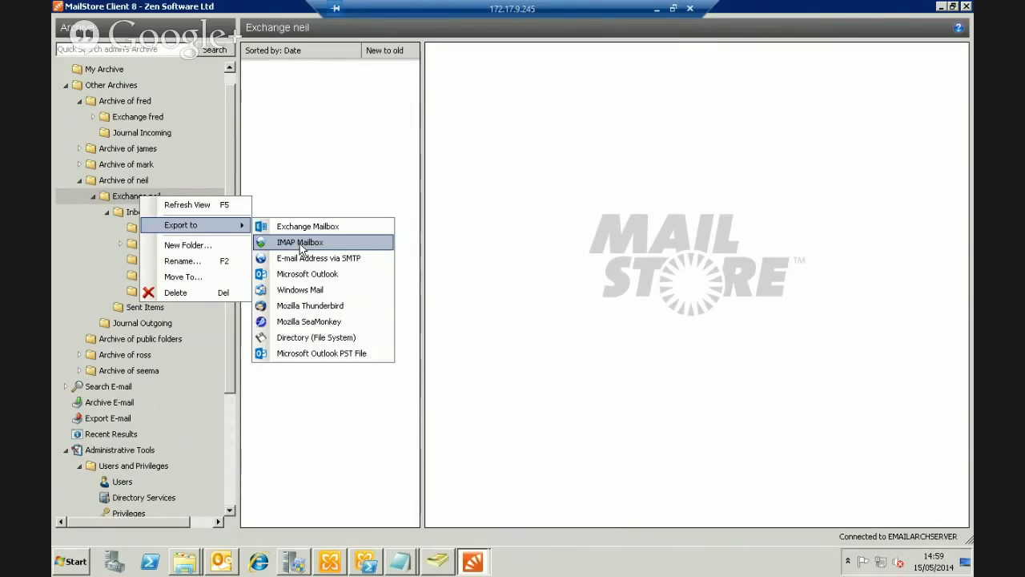
click(216, 164)
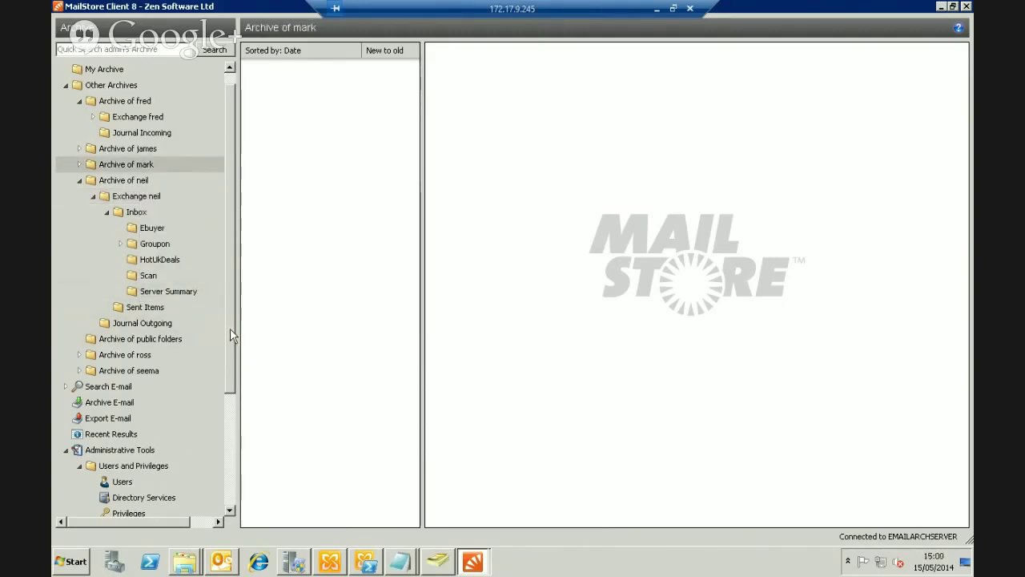
drag(230, 339, 225, 439)
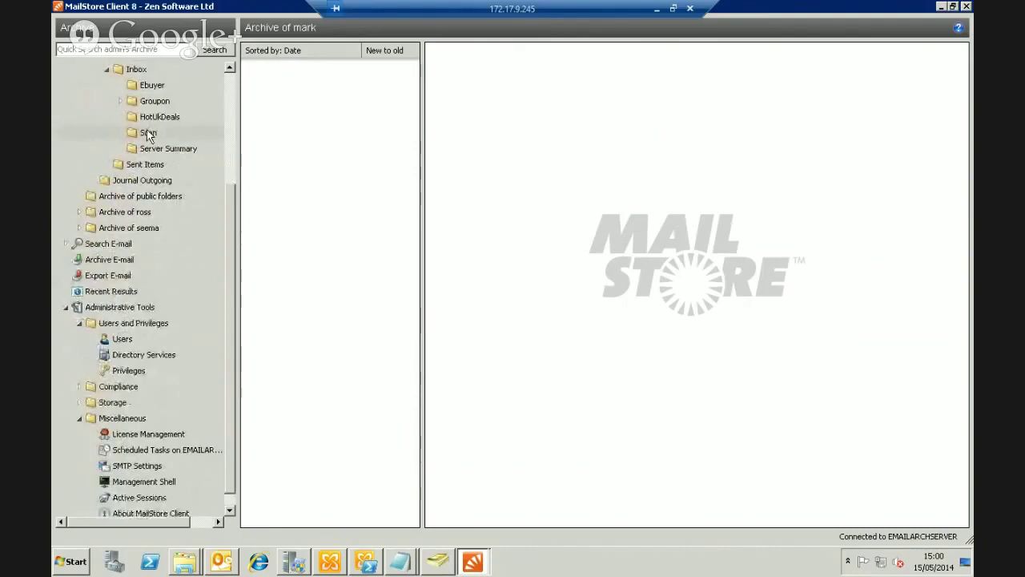
Open the Scan folder's 19 messages and check Export To options for the 05/03/2014 message
click(148, 134)
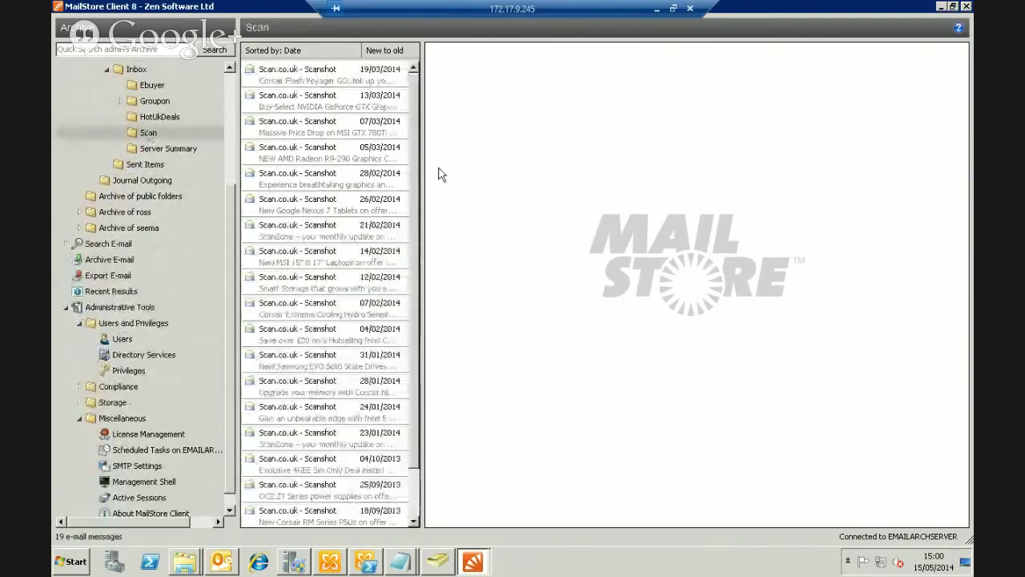
click(305, 154)
right_click(304, 154)
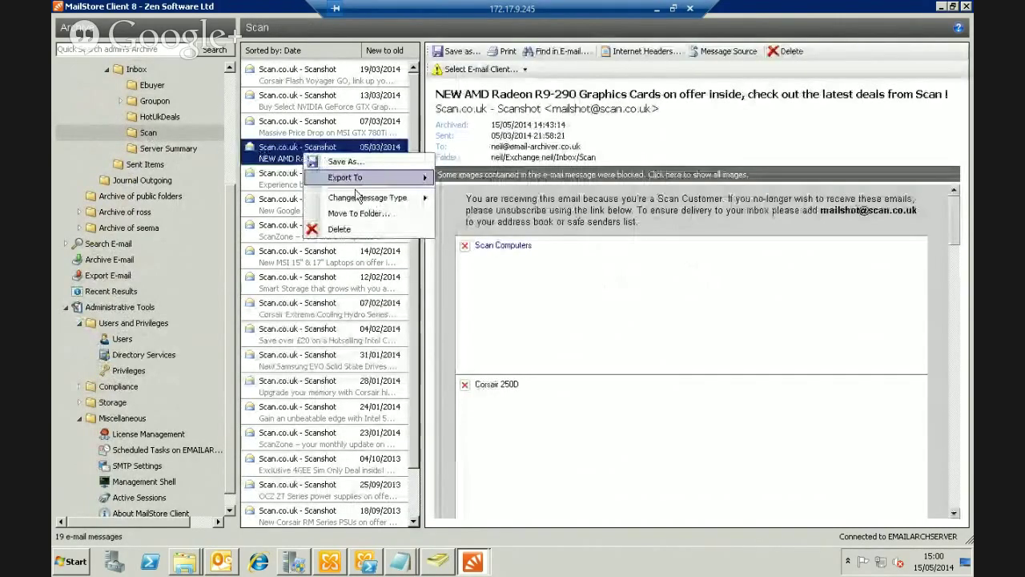
mouse_move(341, 180)
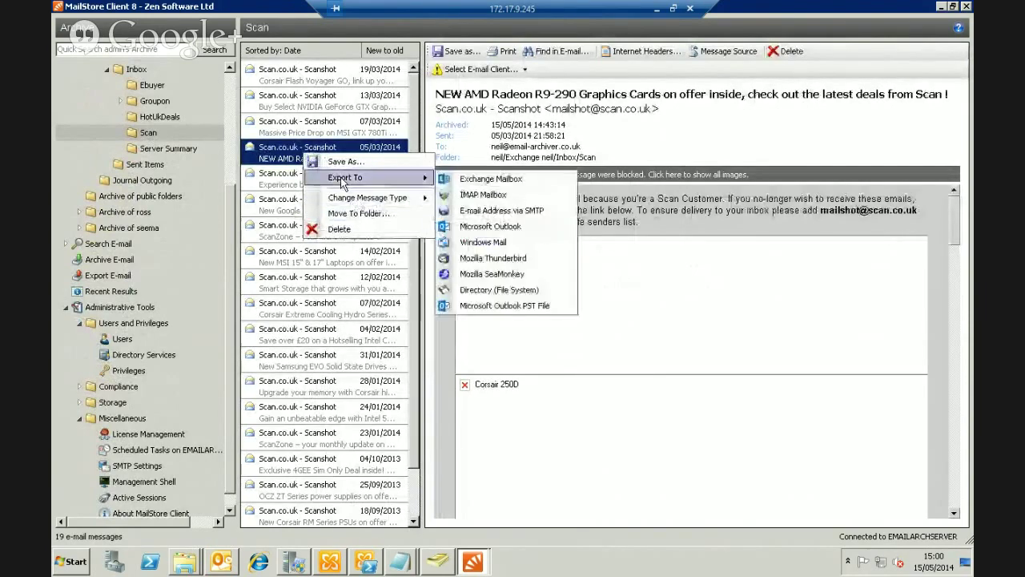
click(294, 153)
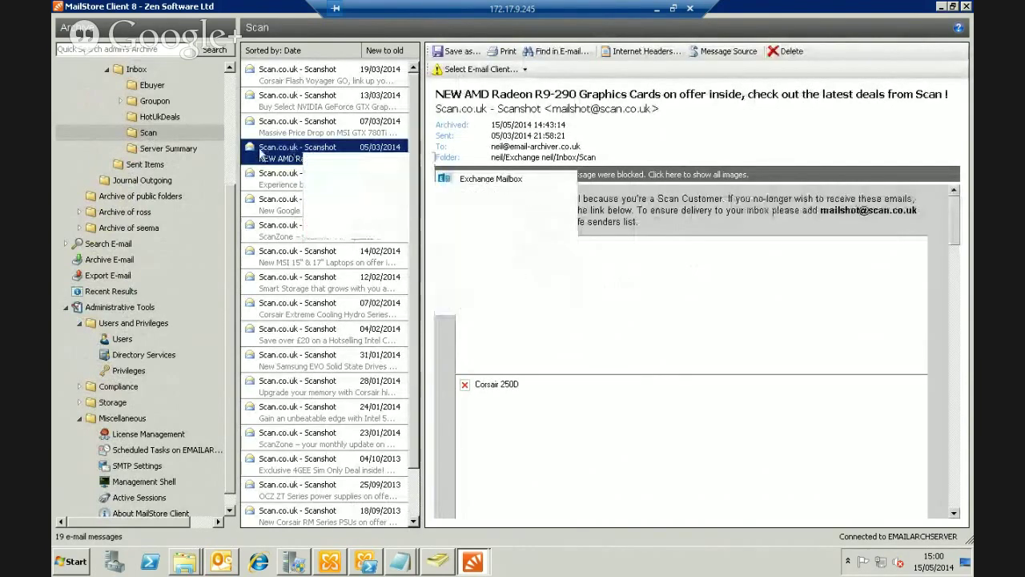
Check Export To options for Scan messages 05/03/2014 to 28/01/2014, then open Search E-mail
shift+click(308, 401)
right_click(310, 306)
mouse_move(343, 334)
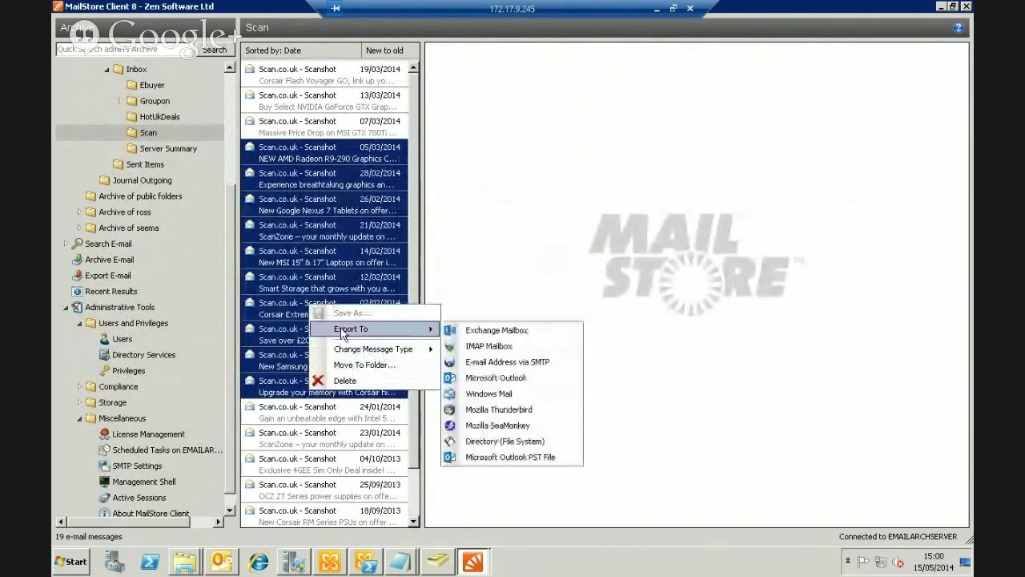
click(295, 274)
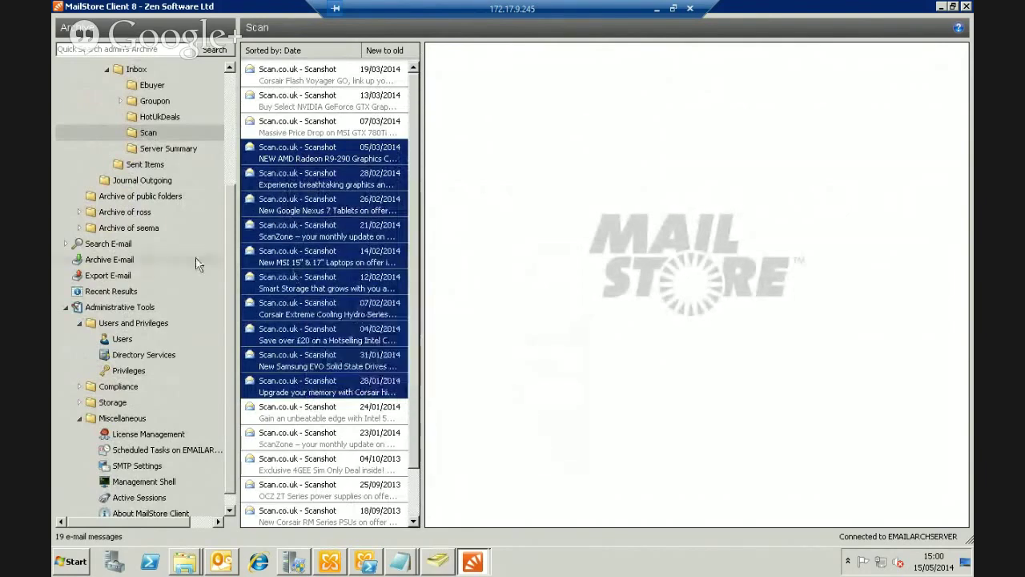
click(106, 248)
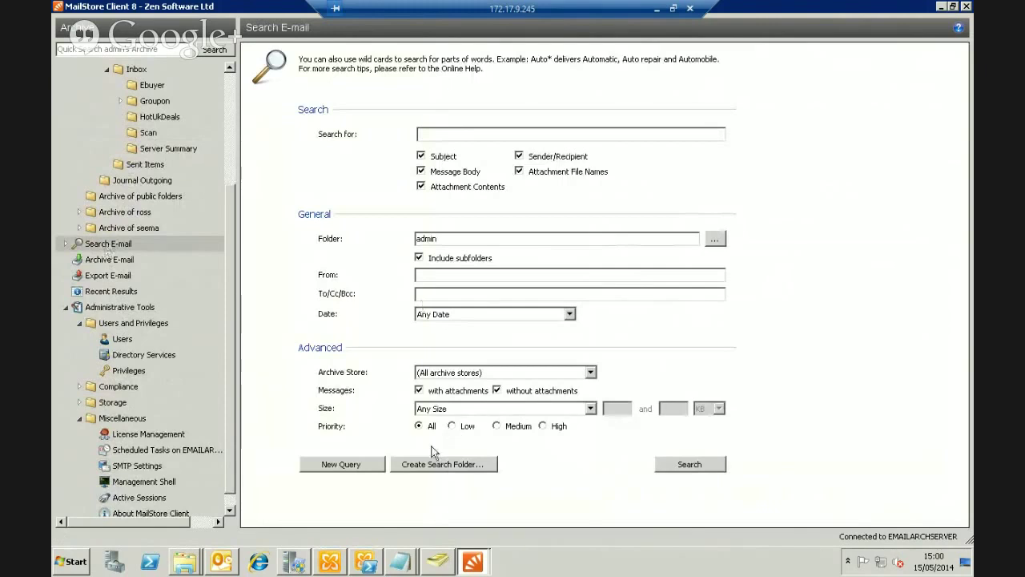
Run an empty search, dismiss the no-results message, and return to the e-mail search form
click(689, 464)
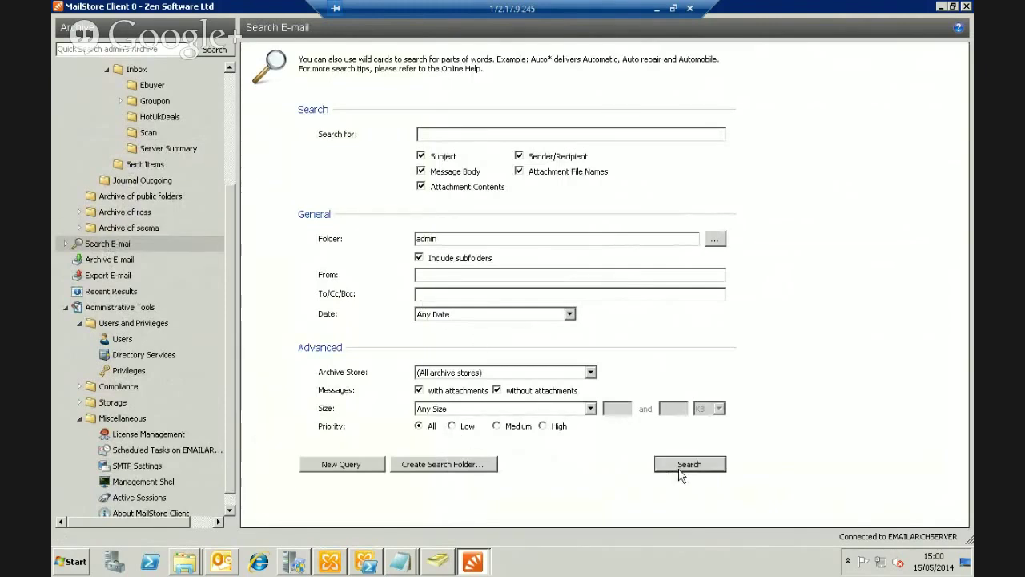
click(593, 326)
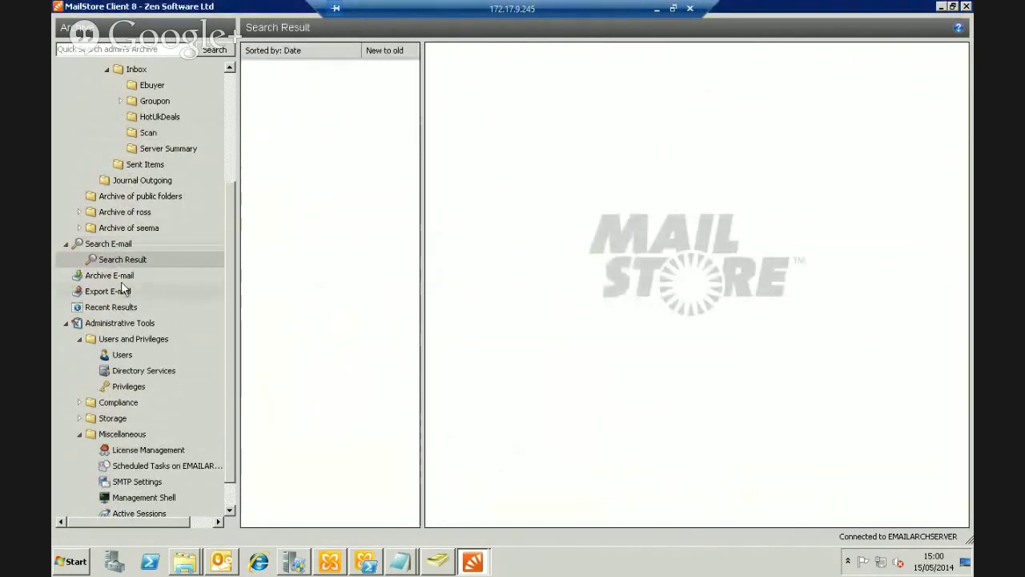
click(108, 244)
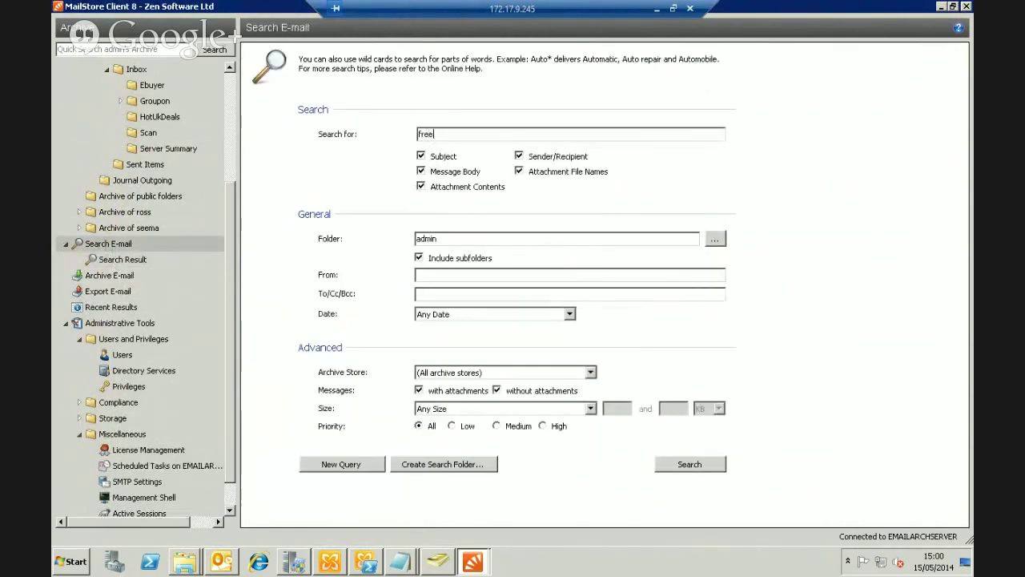
Search All Readable Folders for 'free' and select all 289 results
click(715, 238)
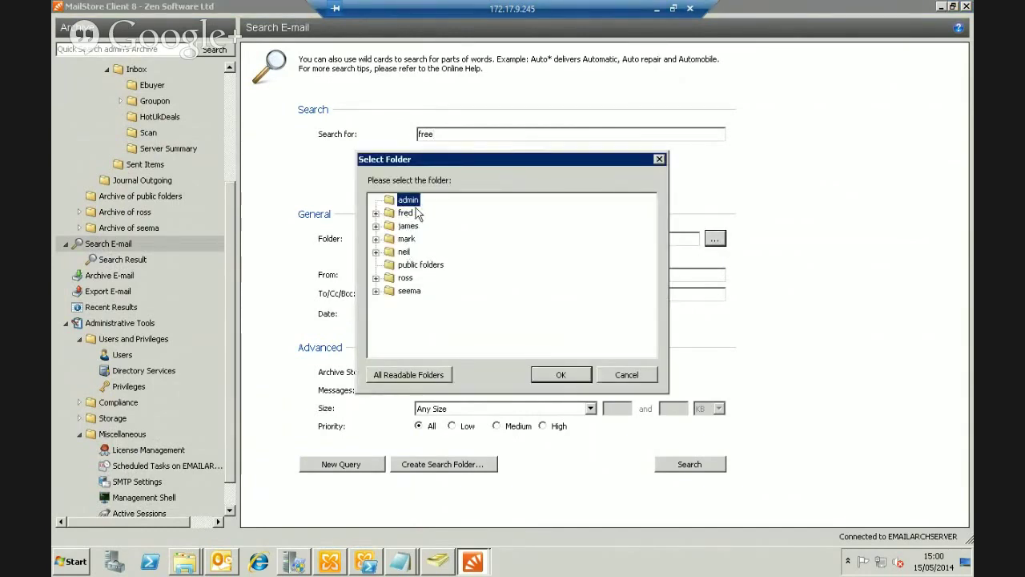
click(415, 374)
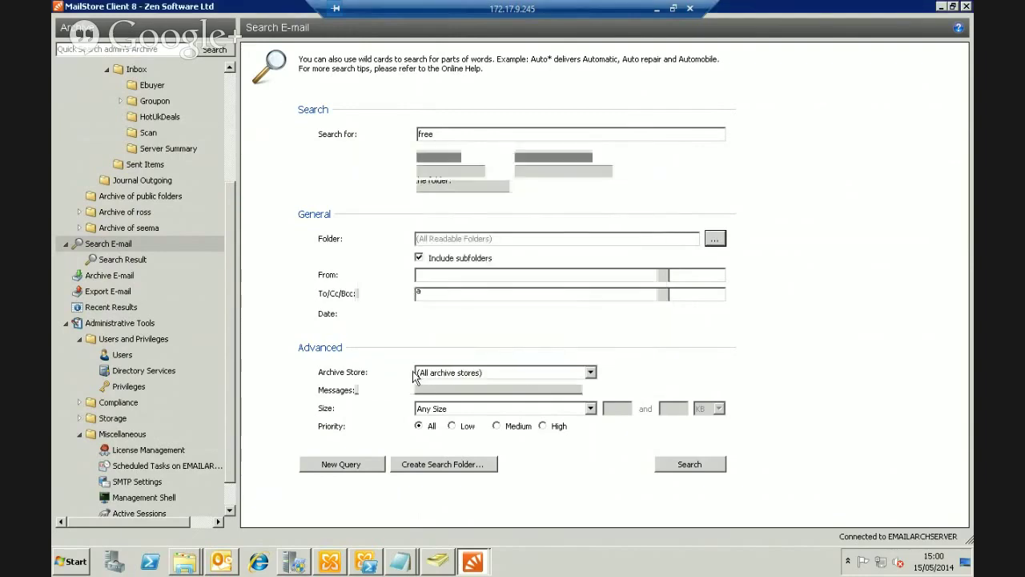
click(689, 463)
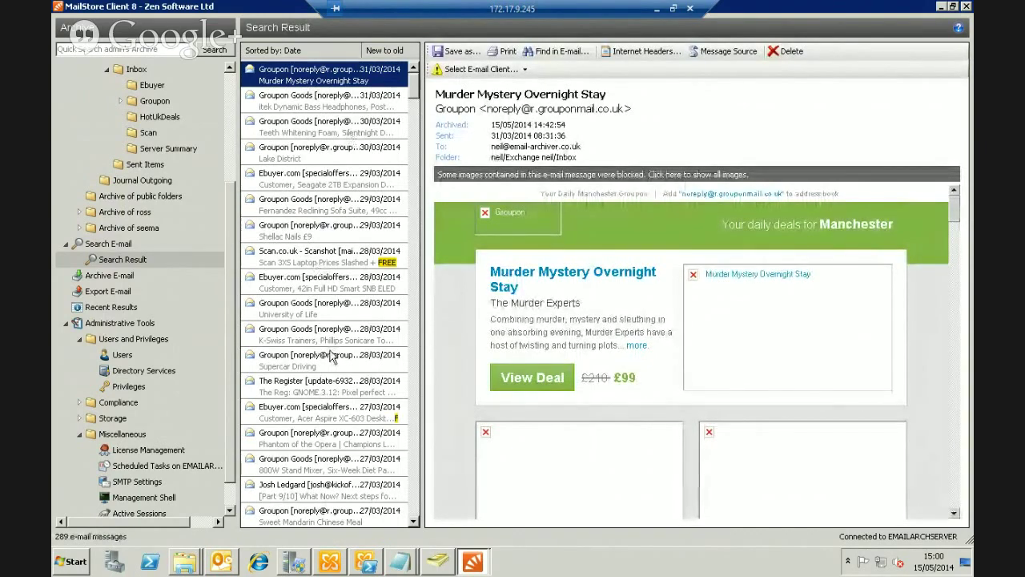
key(ctrl+a)
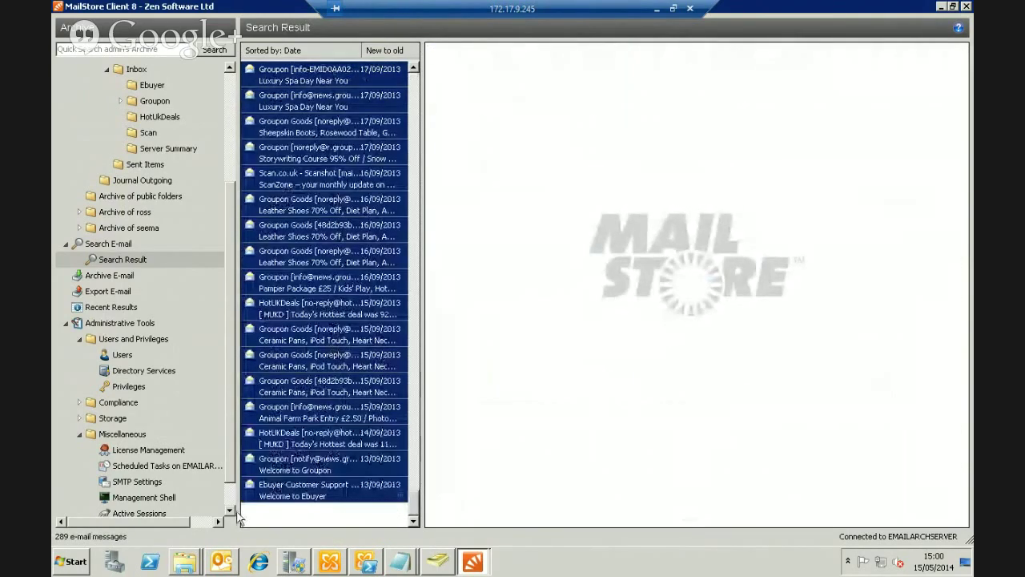
From the selected results' Export To menu, open Export E-mail showing Exchange Mailbox to Outlook PST File targets
right_click(269, 394)
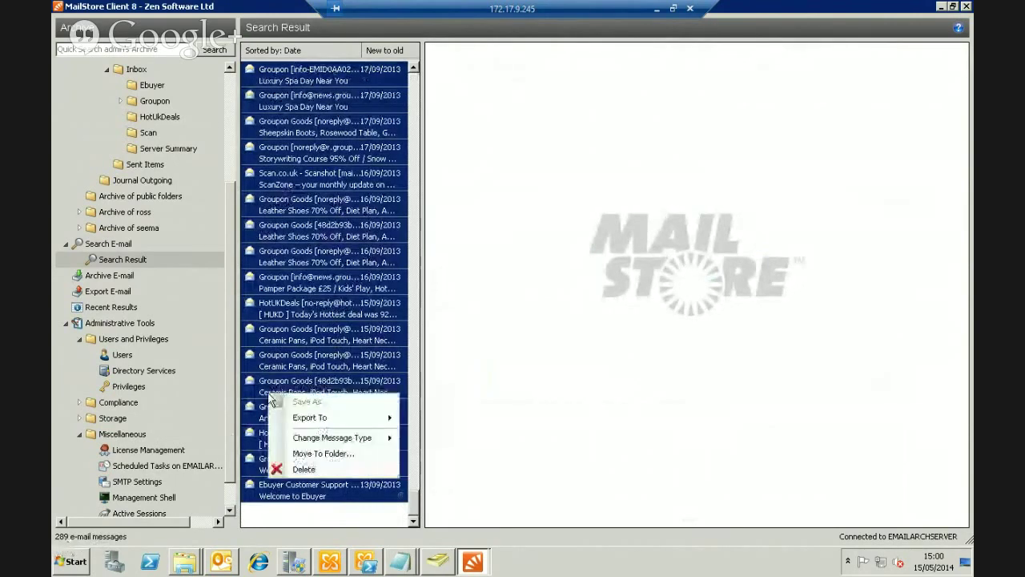
mouse_move(351, 418)
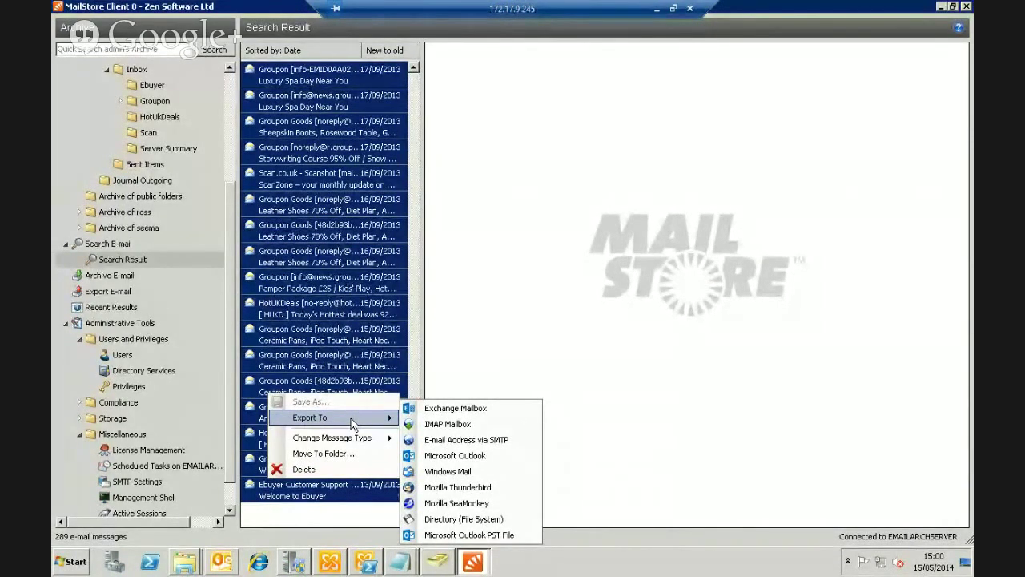
click(121, 295)
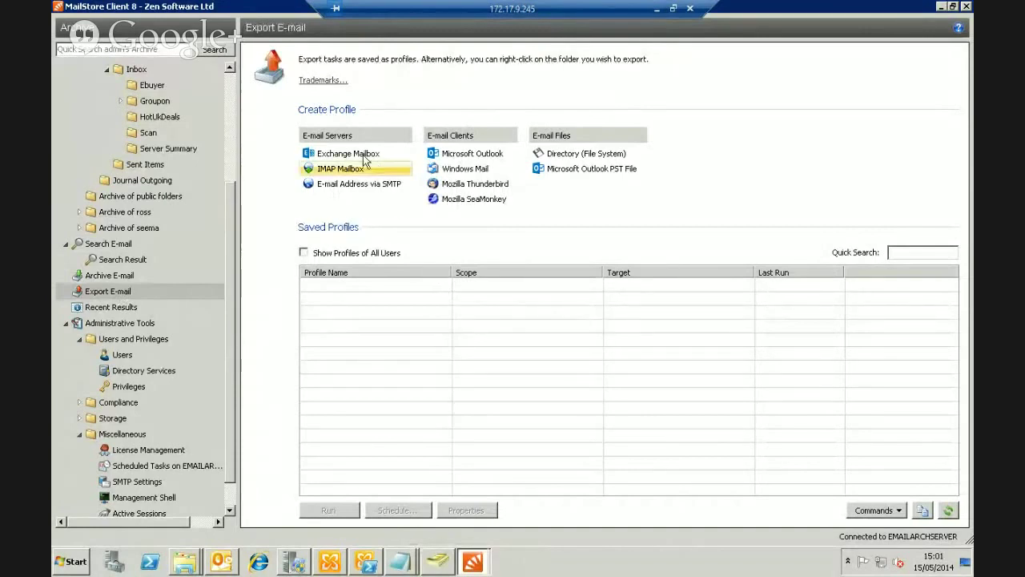
click(589, 168)
click(453, 229)
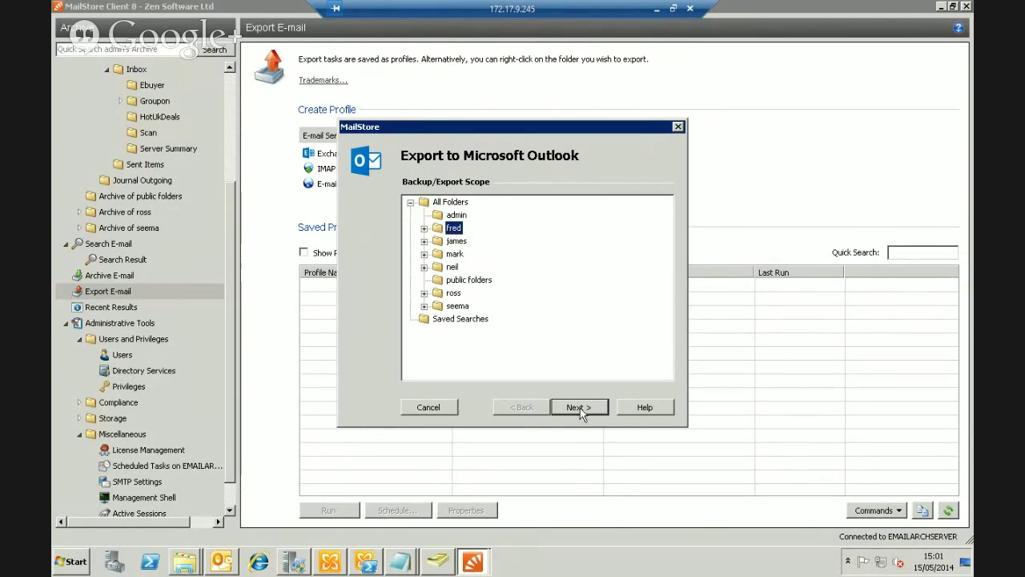
click(440, 408)
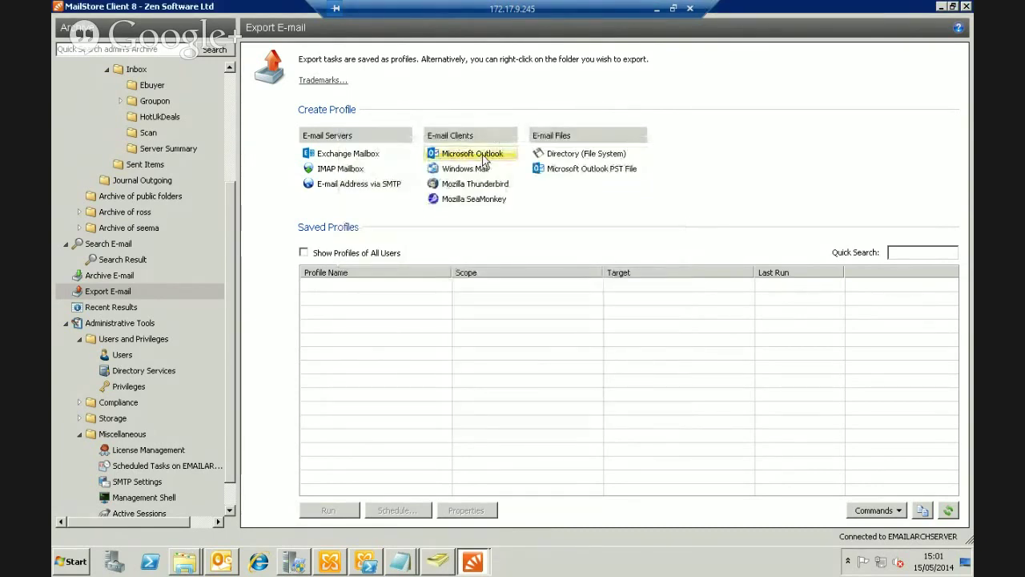
Collapse the two expanded user archives in the folder tree
click(126, 357)
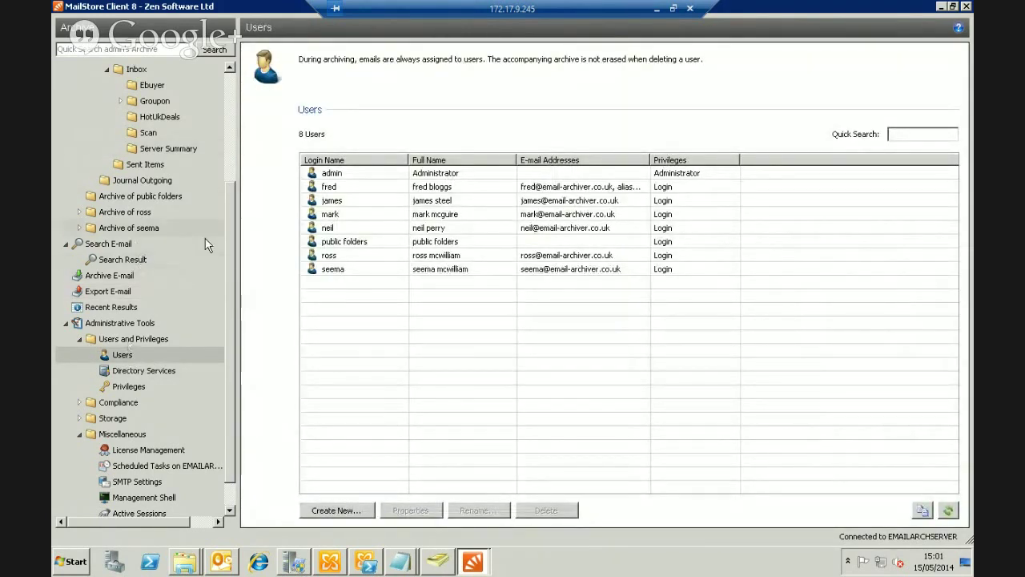
drag(231, 234, 226, 143)
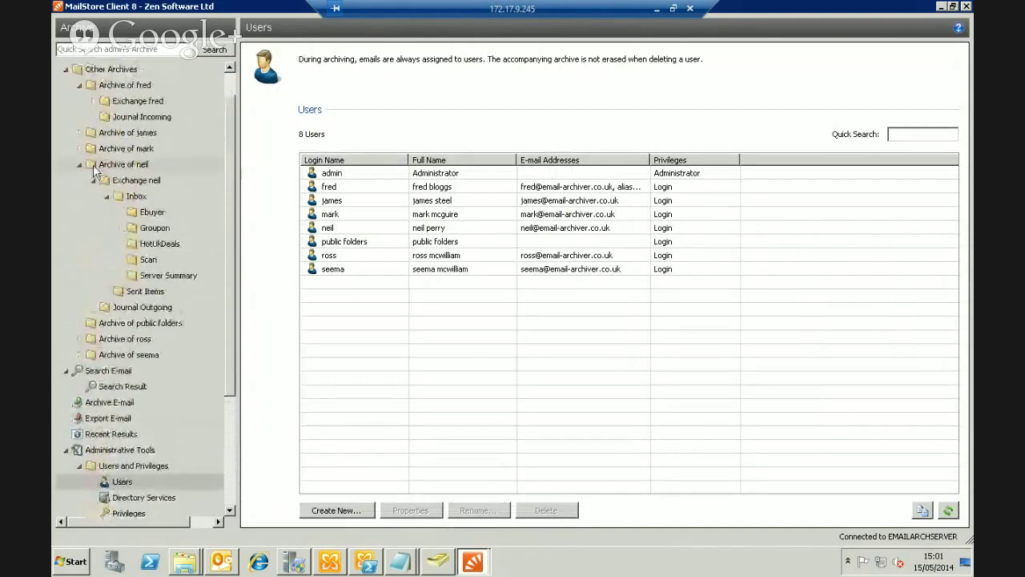
click(79, 165)
click(80, 85)
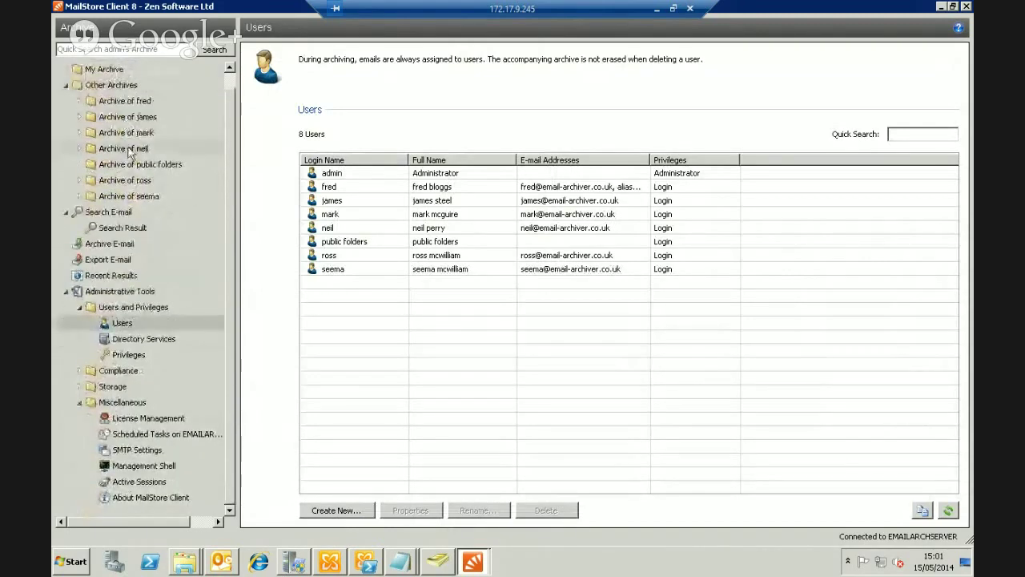
View two users' archives, then return to the list of eight users
click(128, 149)
click(130, 98)
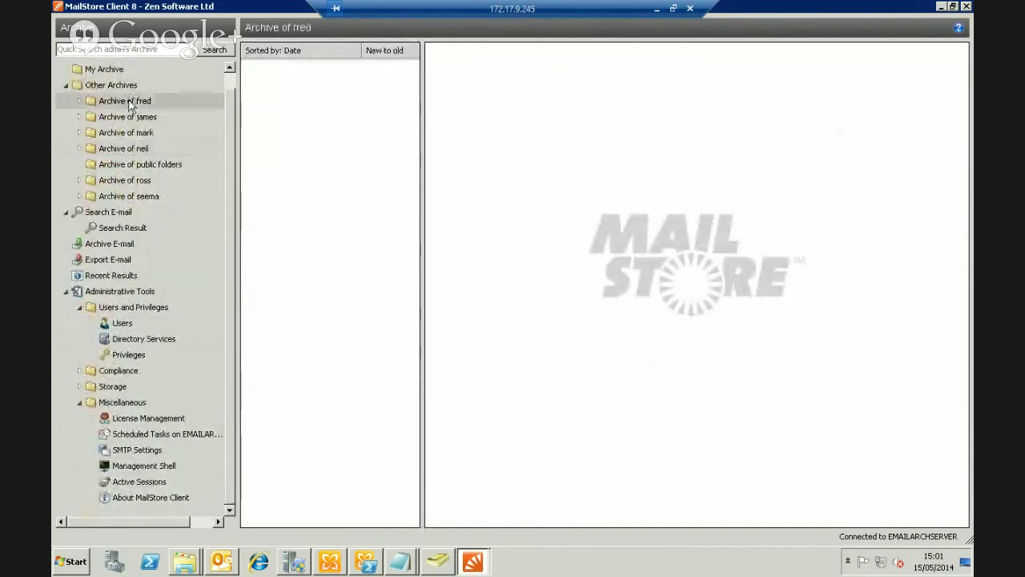
click(118, 323)
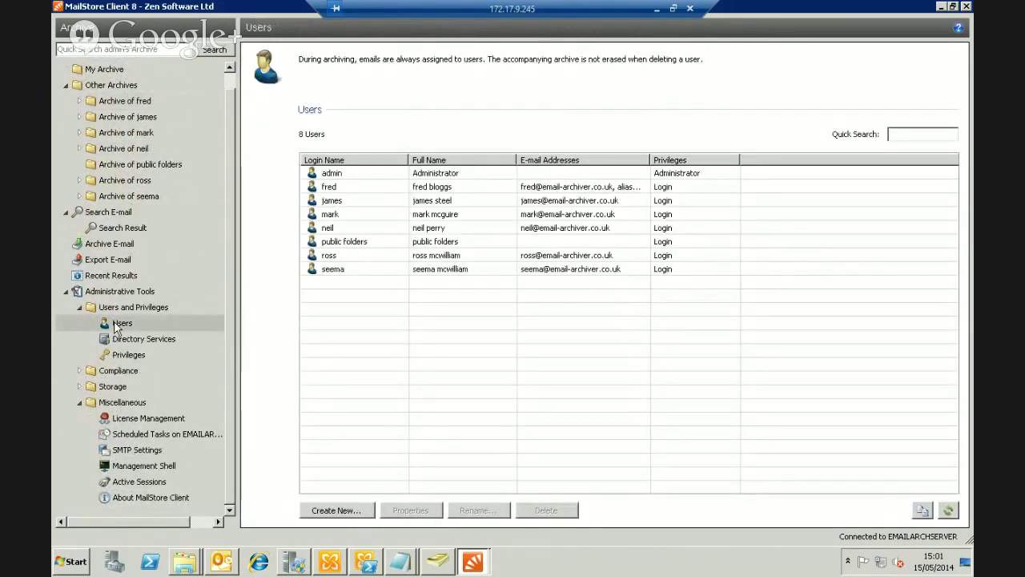
In the user's properties, add Read access to the other user's archive folder and save
double_click(326, 229)
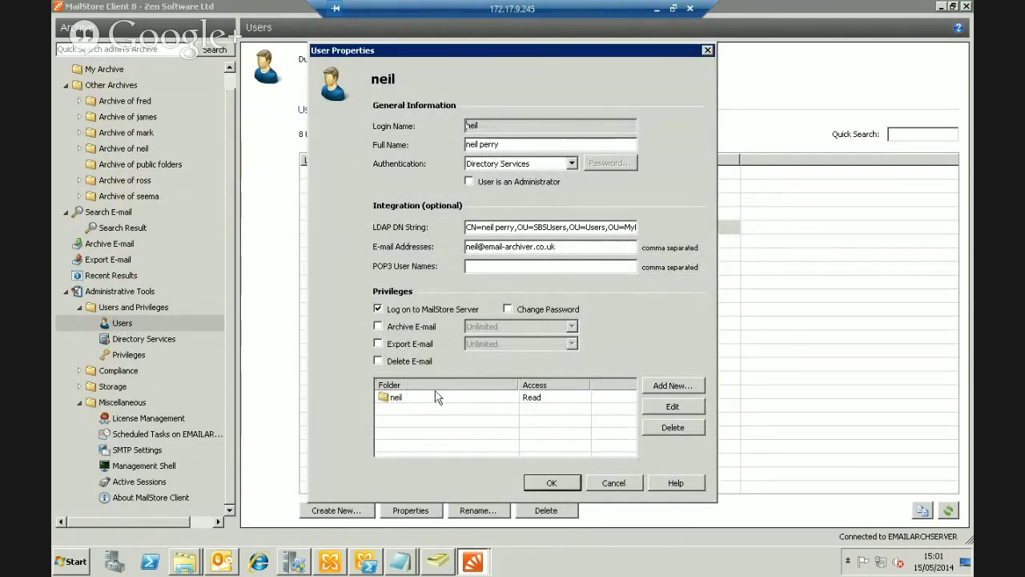
click(673, 385)
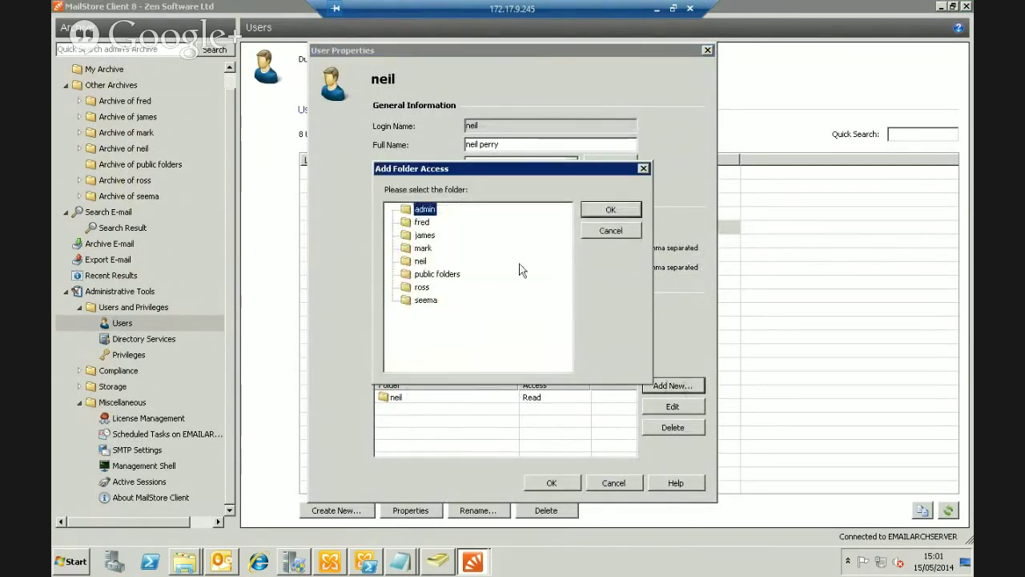
click(417, 224)
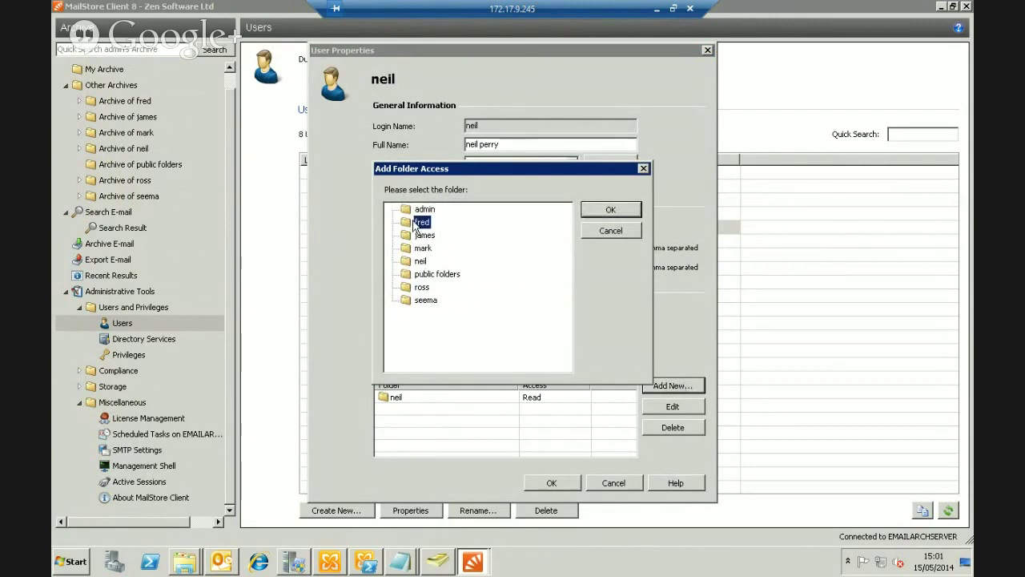
click(609, 210)
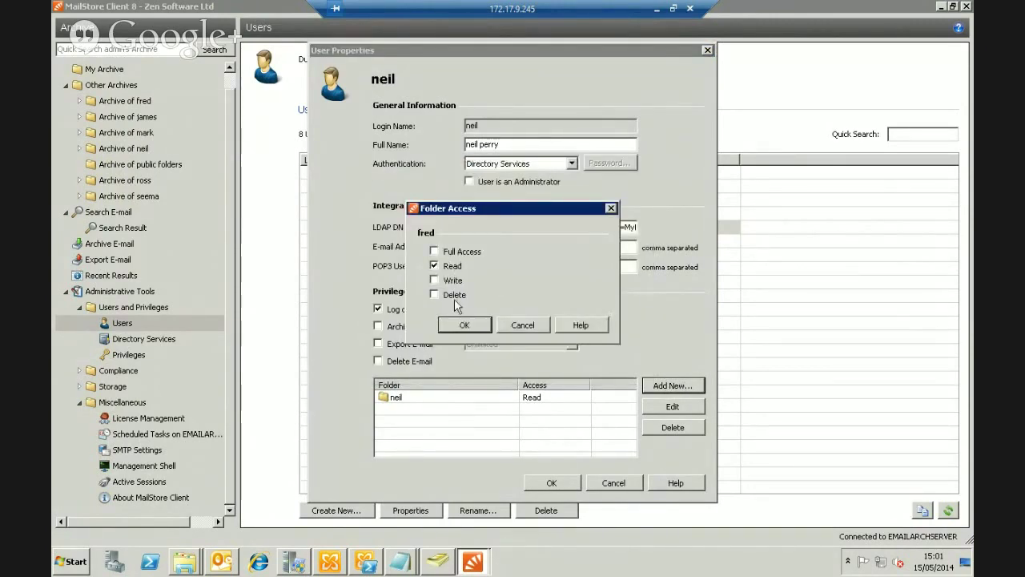
click(480, 322)
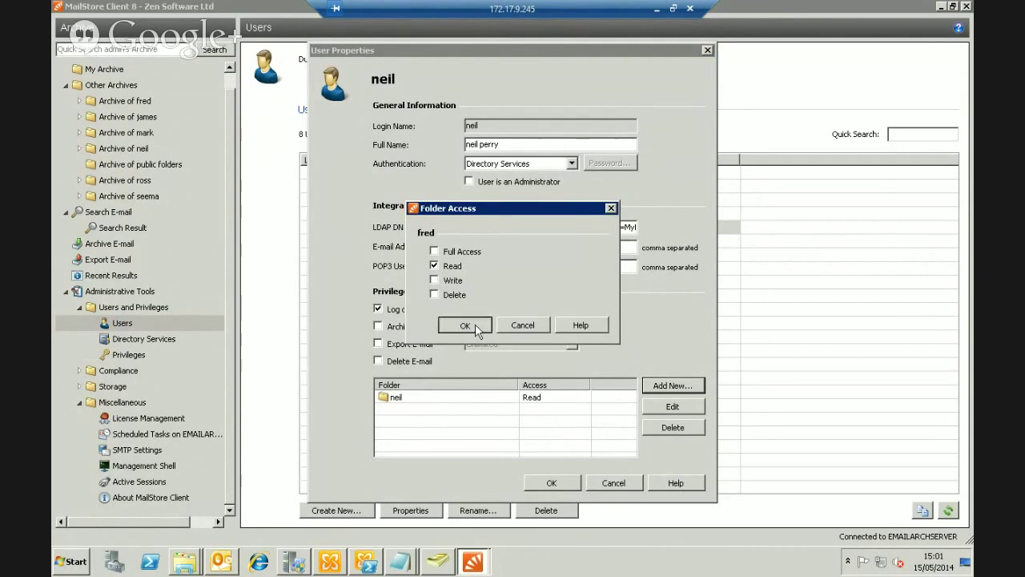
click(551, 482)
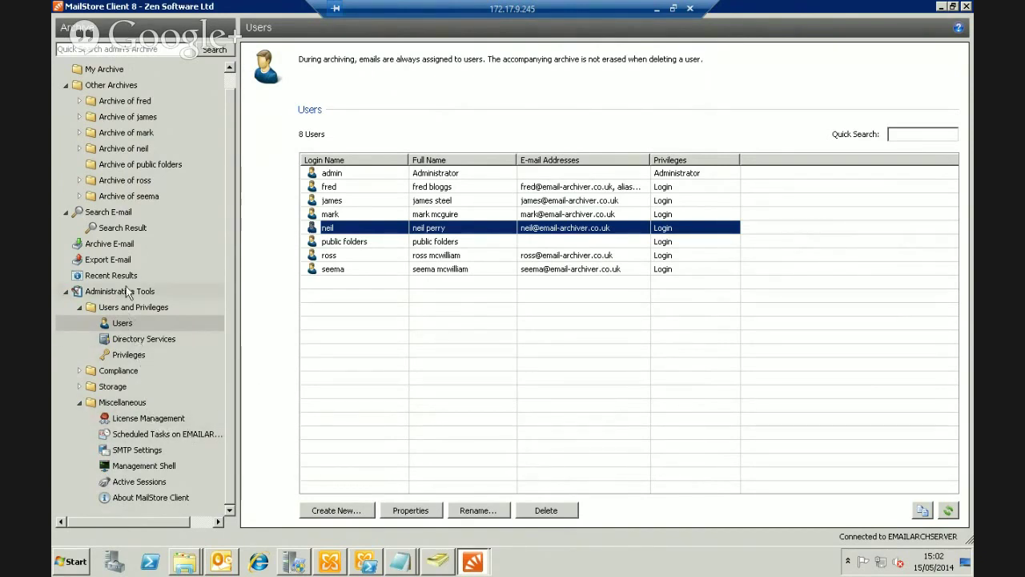
Open Storage Locations and select the DefaultFileGroup archive store to see its details
click(79, 386)
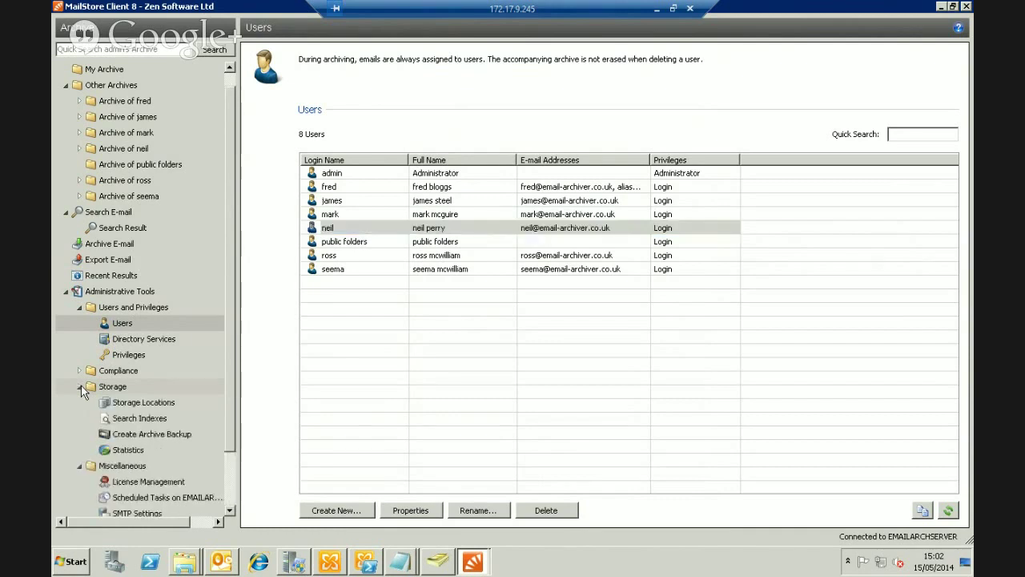
click(133, 404)
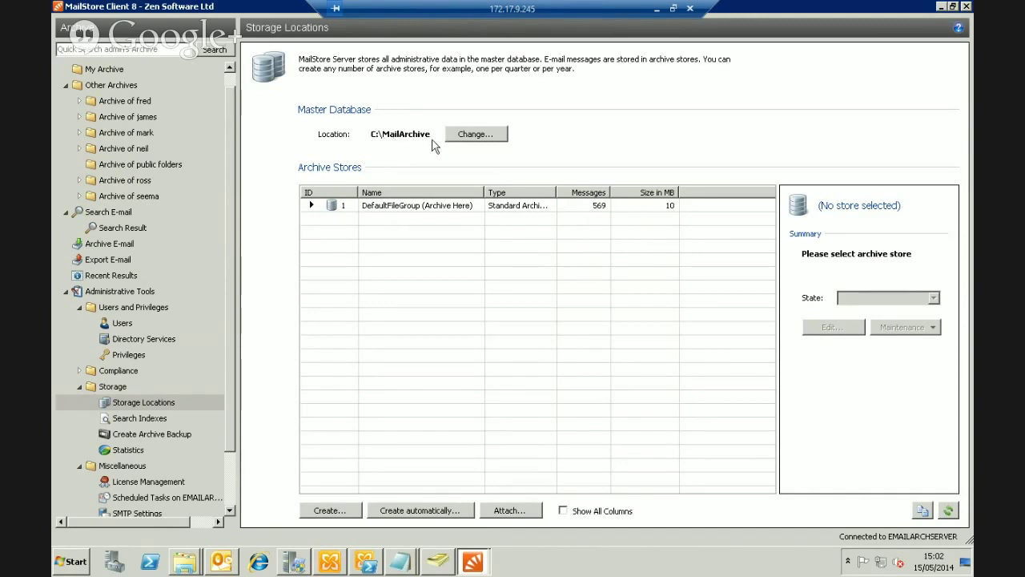
click(423, 207)
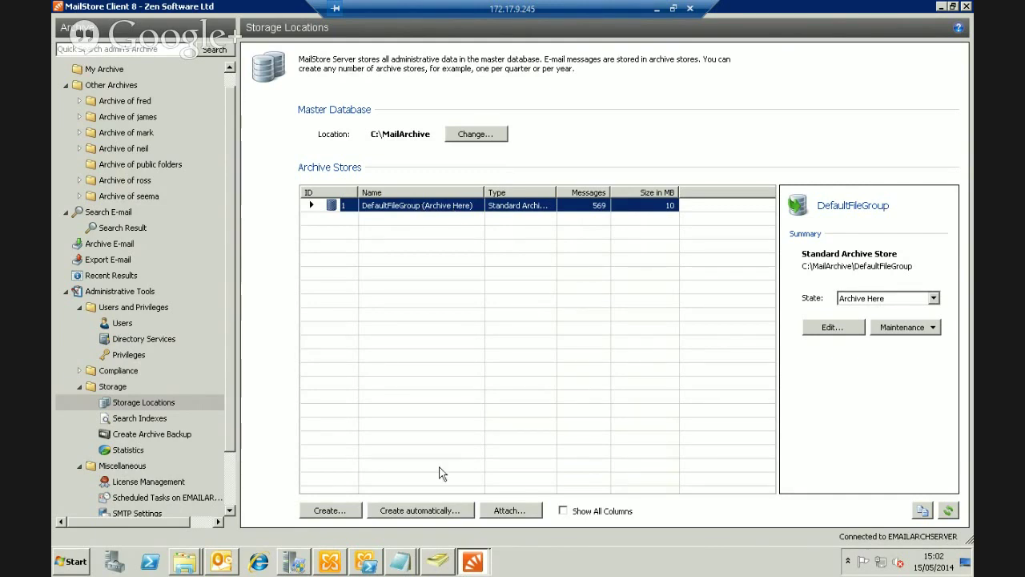
Review the automatic archive store creation settings, including the 500000-message threshold, then close them
click(438, 511)
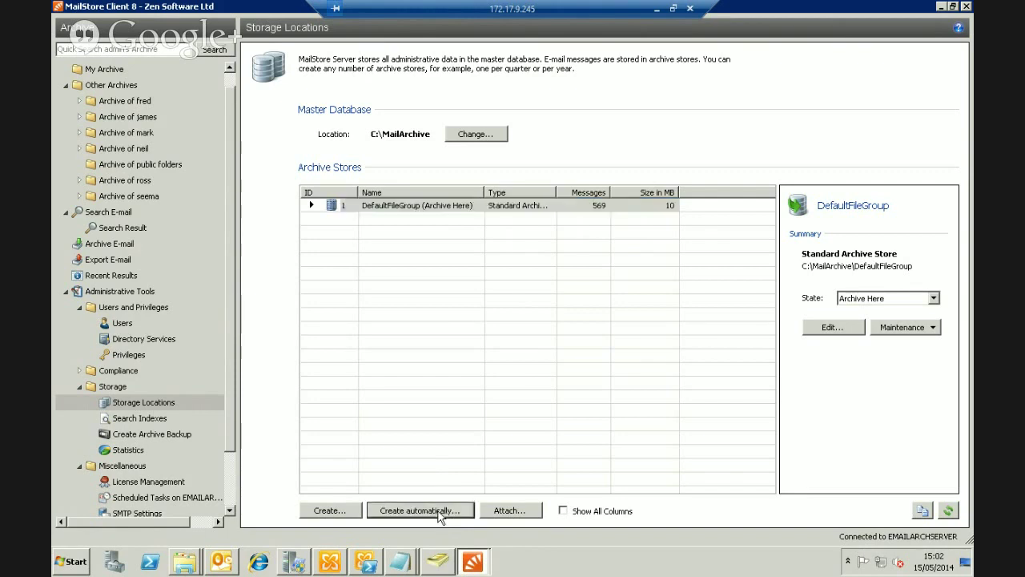
click(445, 295)
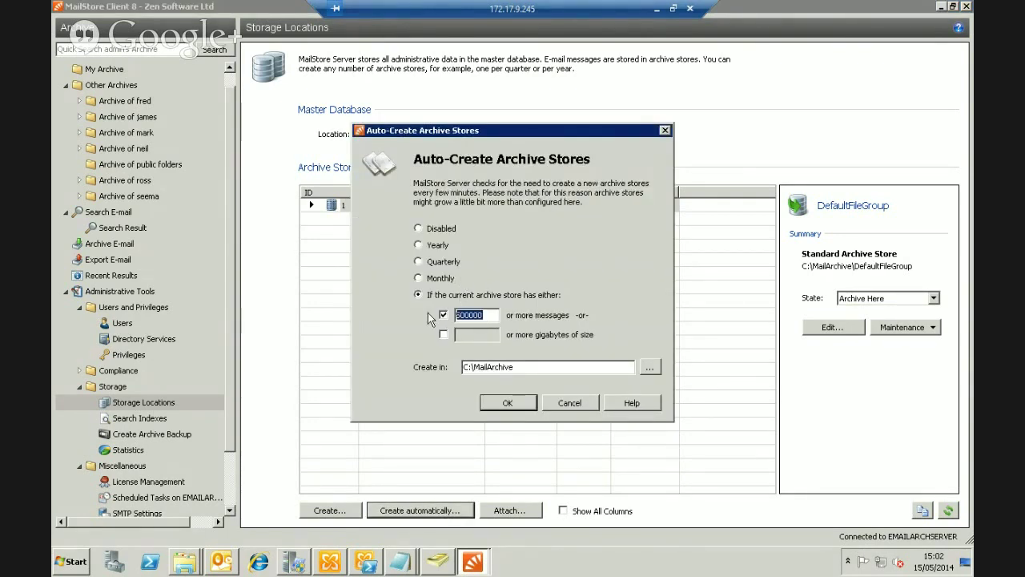
key(Tab)
key(Tab)
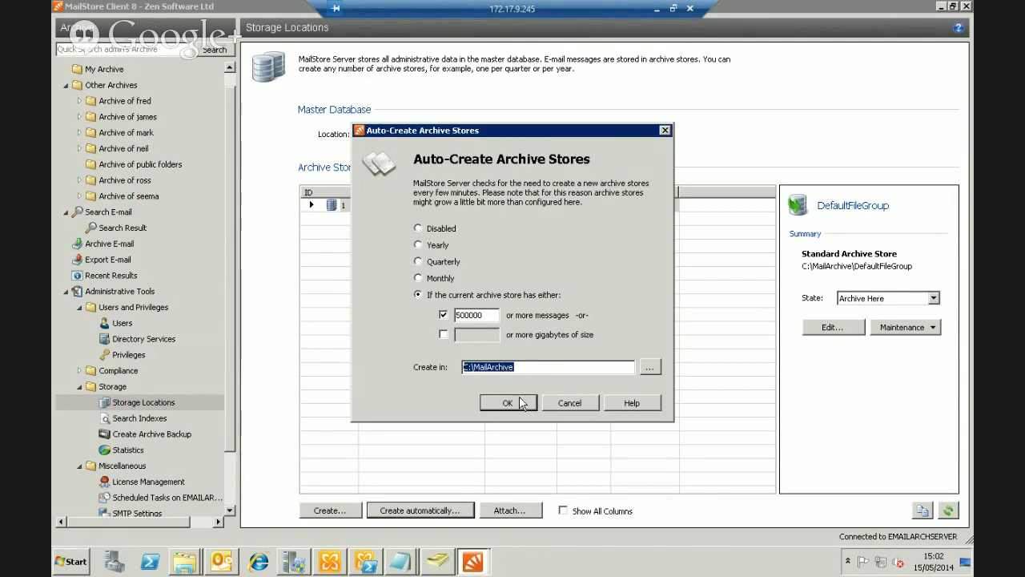
click(578, 406)
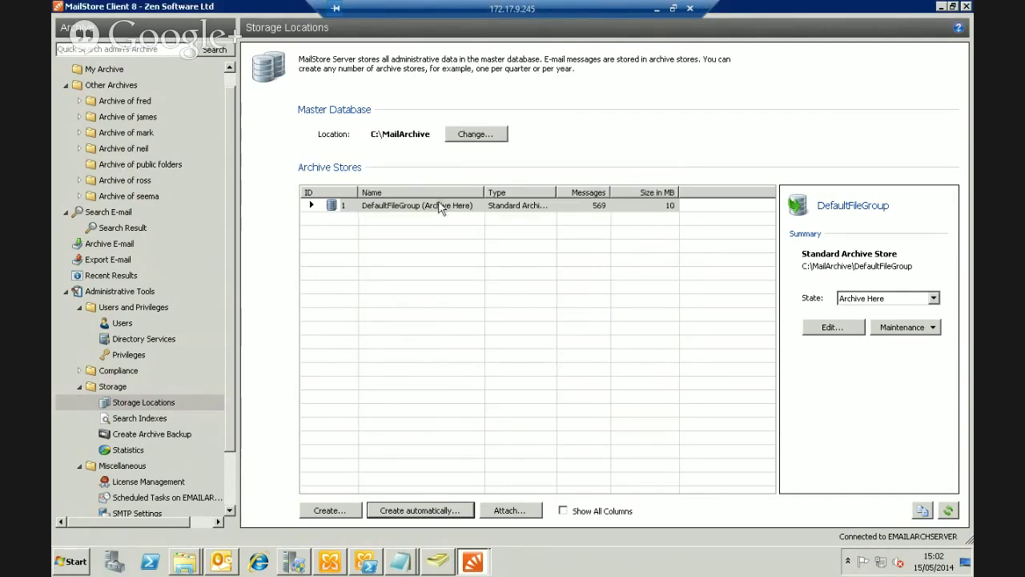
click(439, 207)
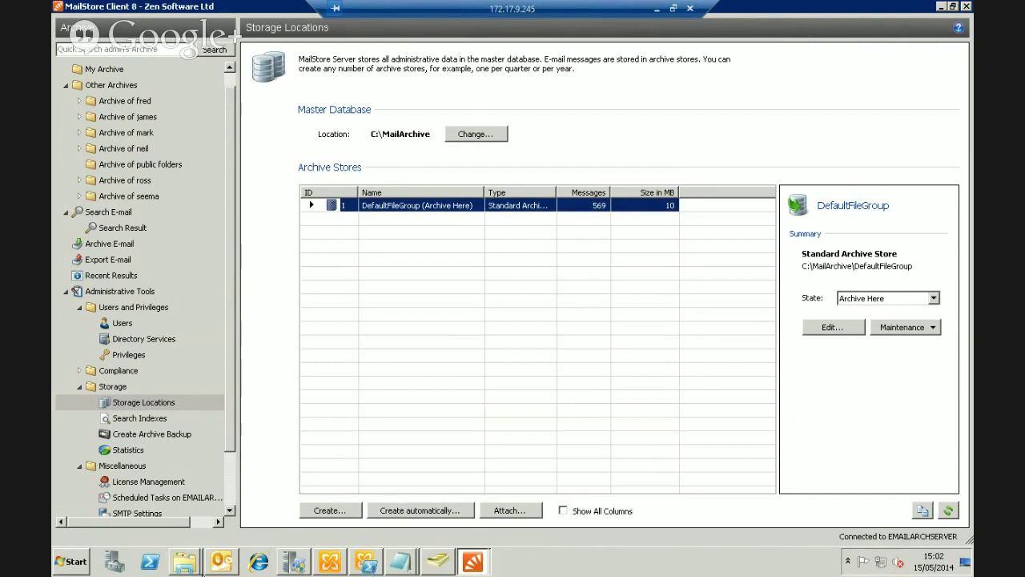
In Windows Explorer, browse to C:\MailArchive\DefaultFileGroup
mouse_move(184, 563)
click(204, 509)
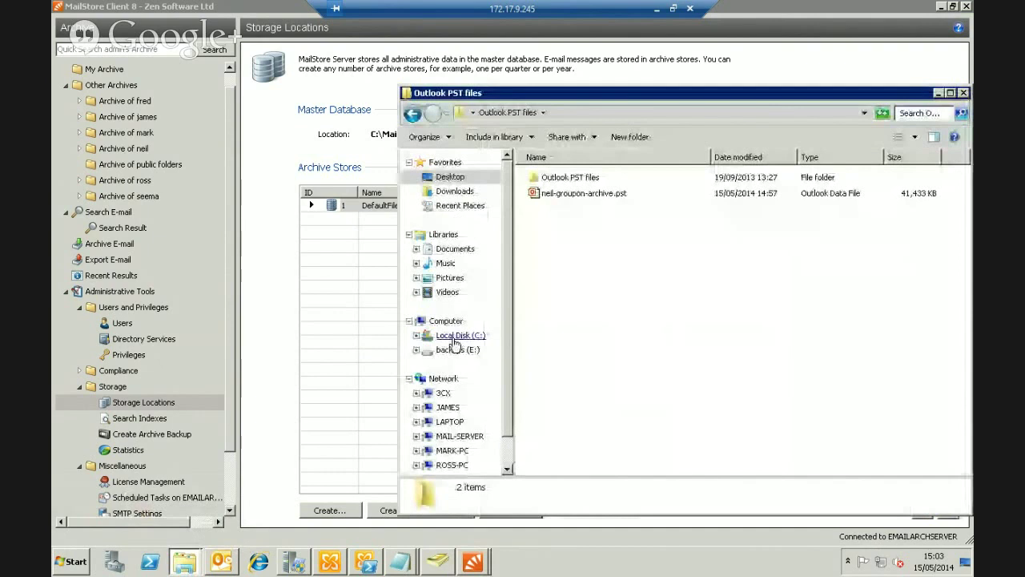
click(455, 337)
double_click(583, 214)
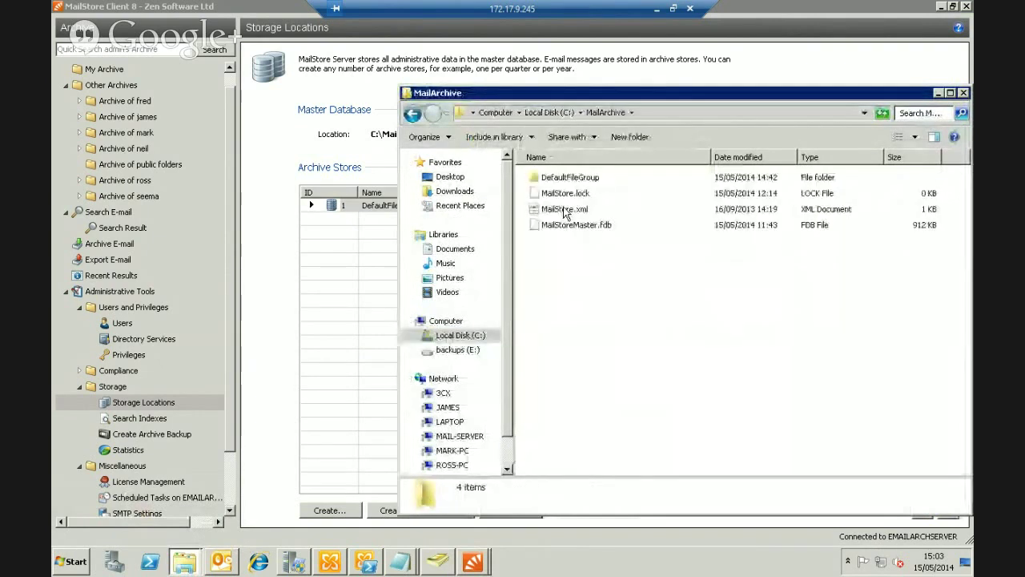
click(583, 179)
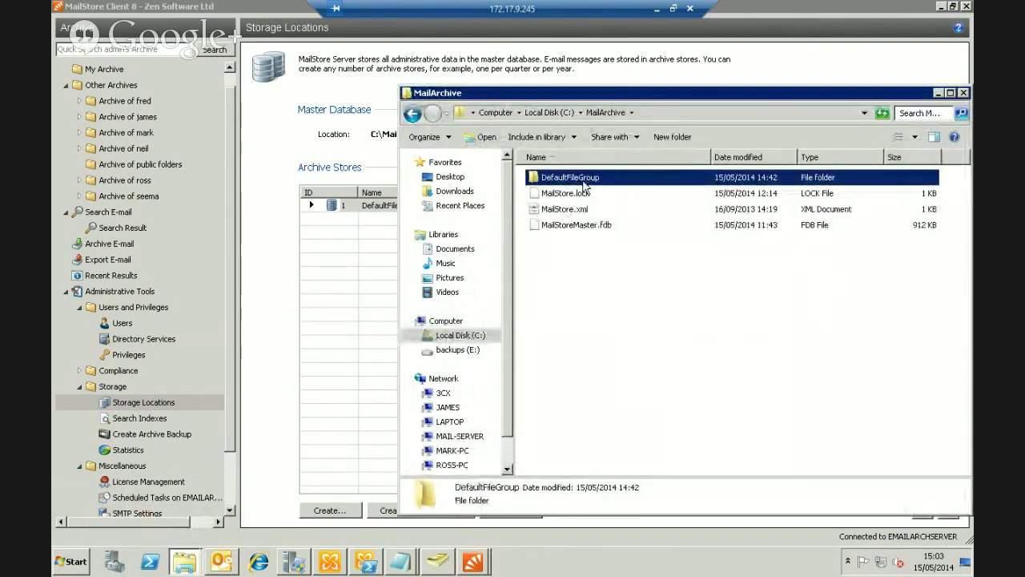
double_click(585, 185)
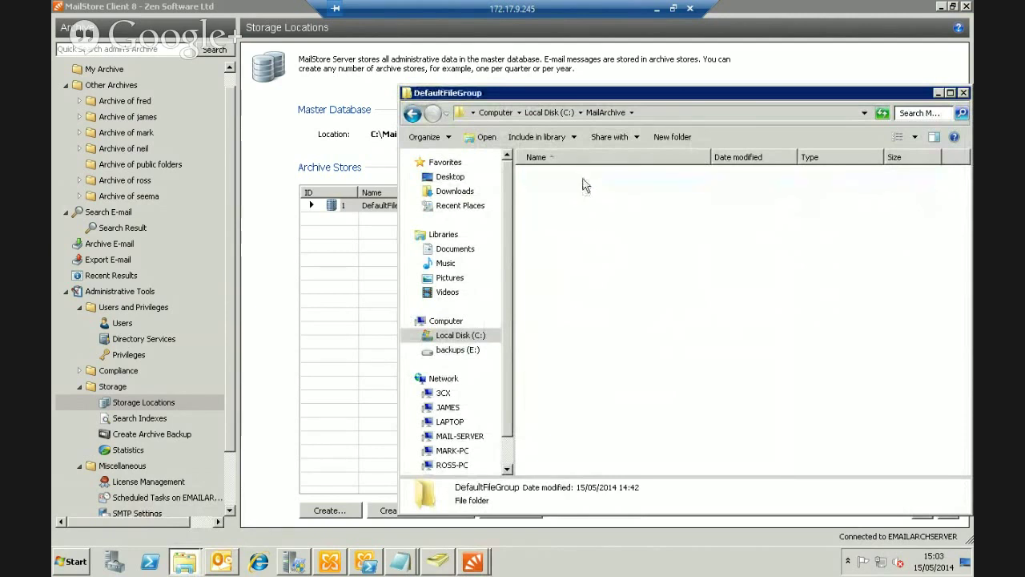
Inspect MailStoreFileGroup.fdb and the six Index .dat files, then clear the selection
click(578, 289)
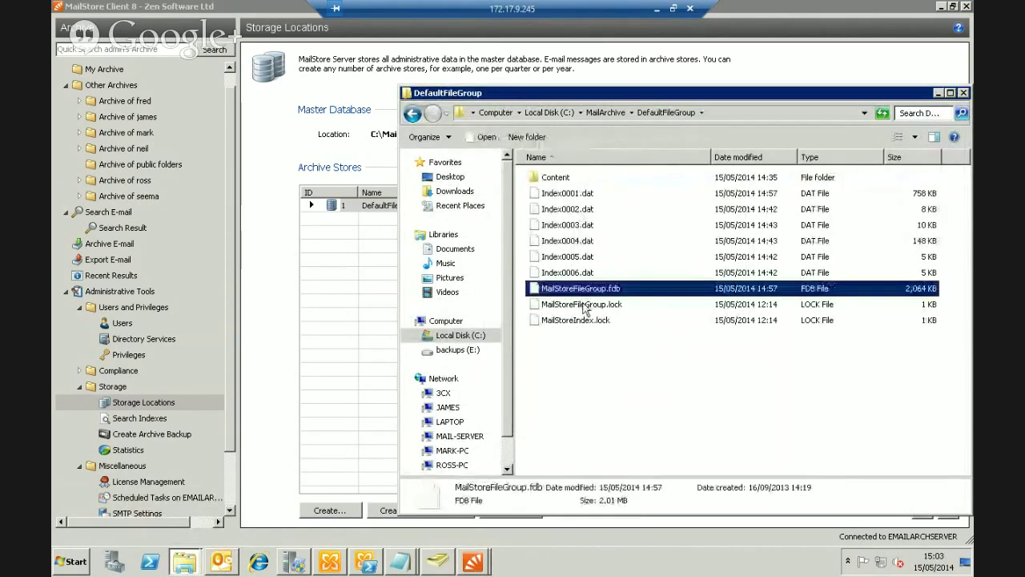
click(578, 197)
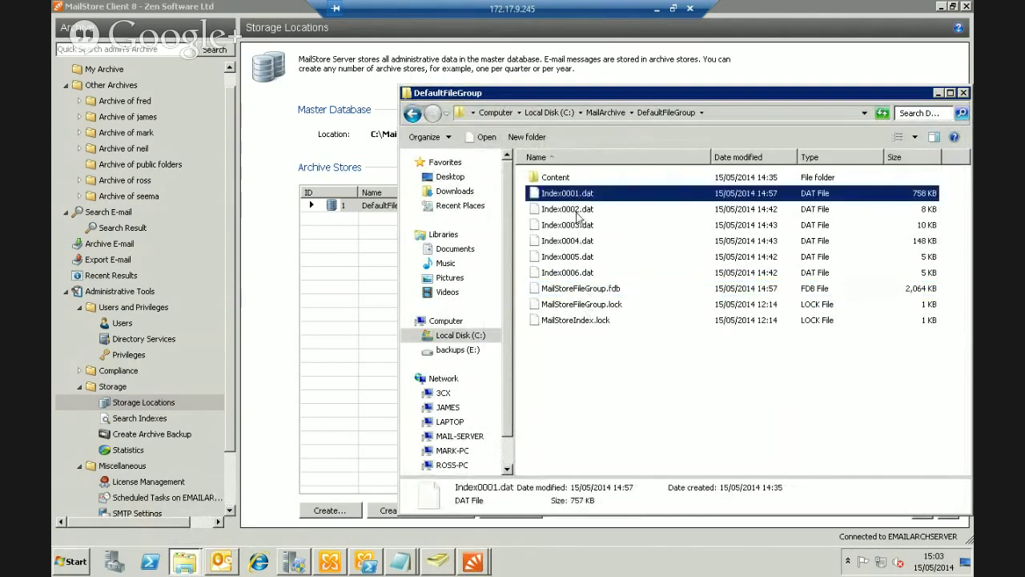
shift+click(569, 273)
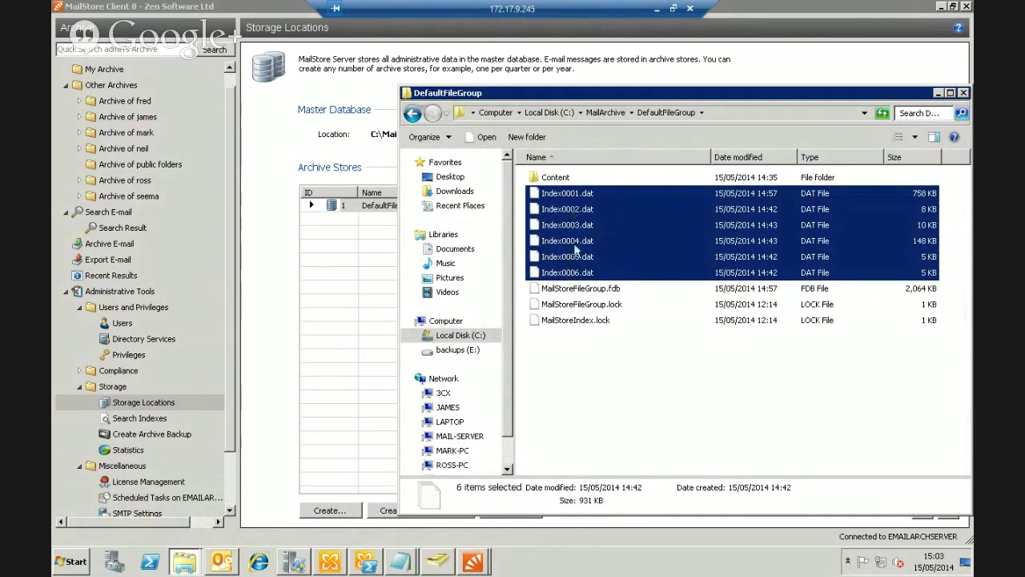
click(596, 347)
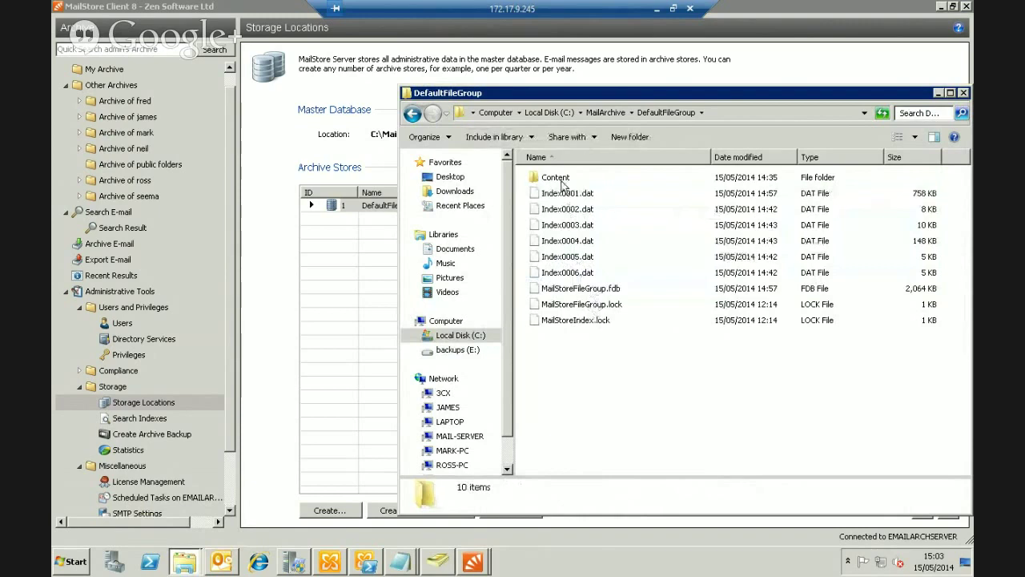
Open the Content folder, then folder A, then A000
click(562, 180)
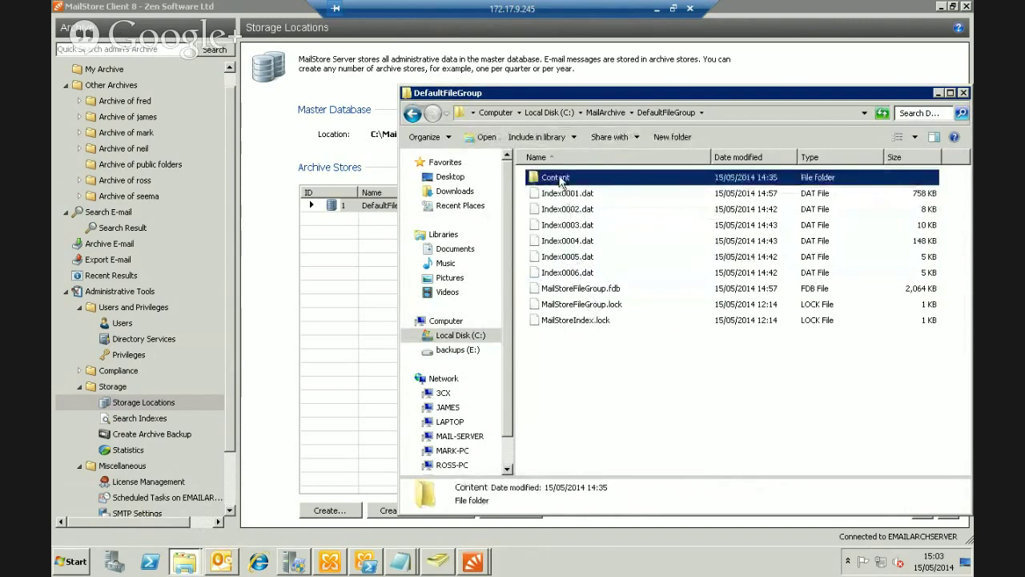
double_click(562, 180)
click(538, 178)
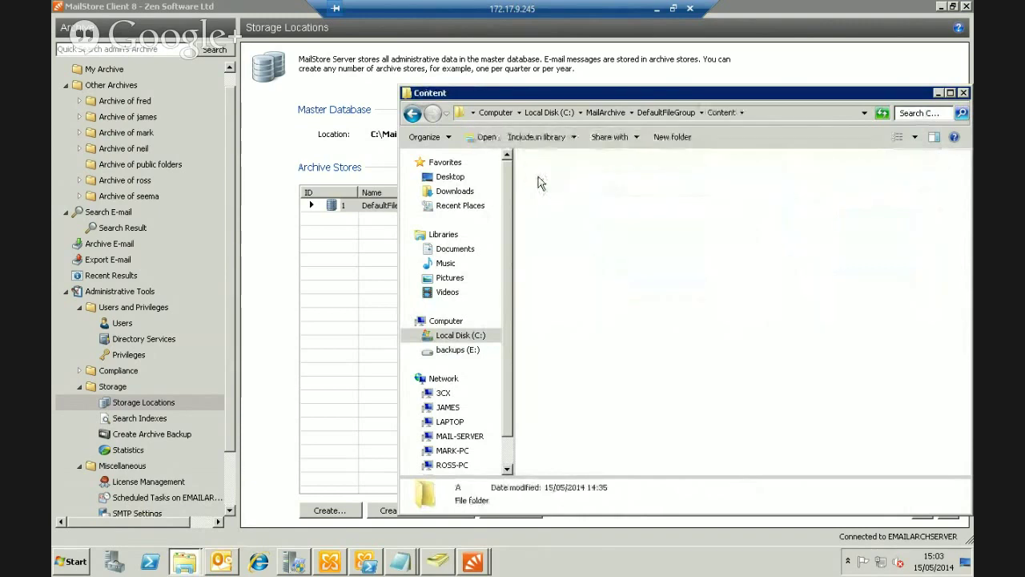
double_click(538, 178)
double_click(540, 178)
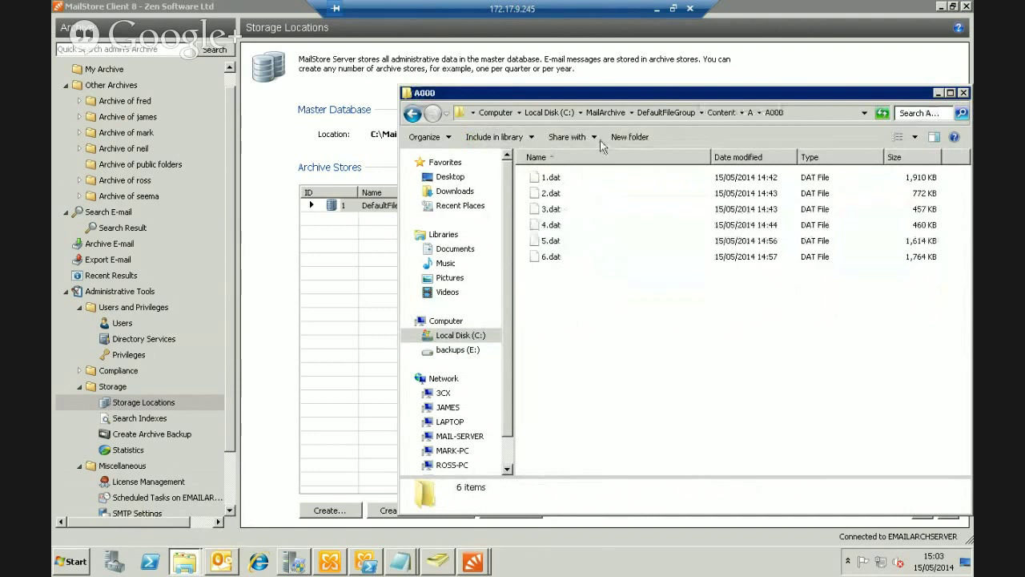
Go back up to the MailArchive folder, cancelling the accidental DefaultFileGroup rename
click(666, 112)
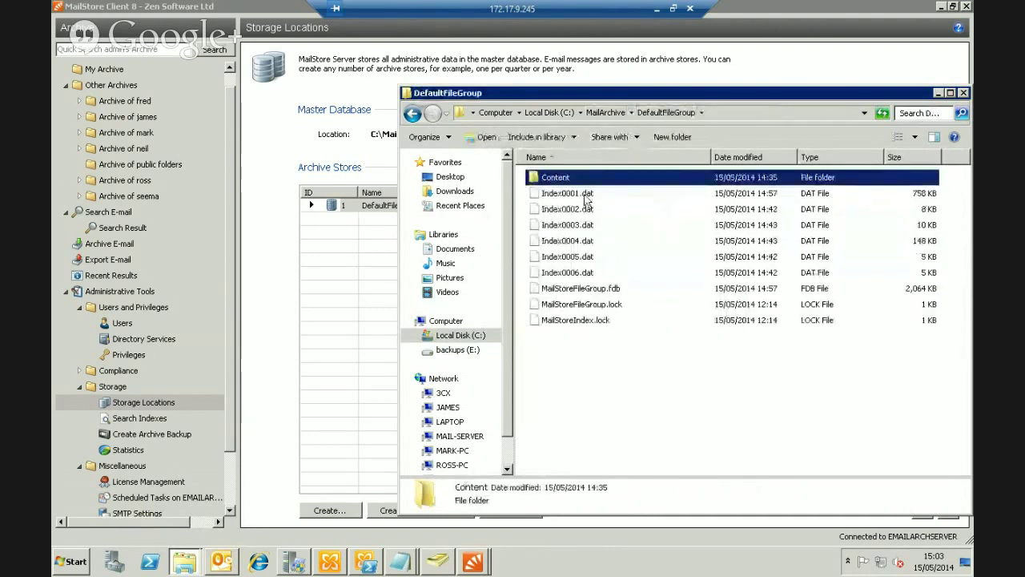
click(606, 112)
key(F2)
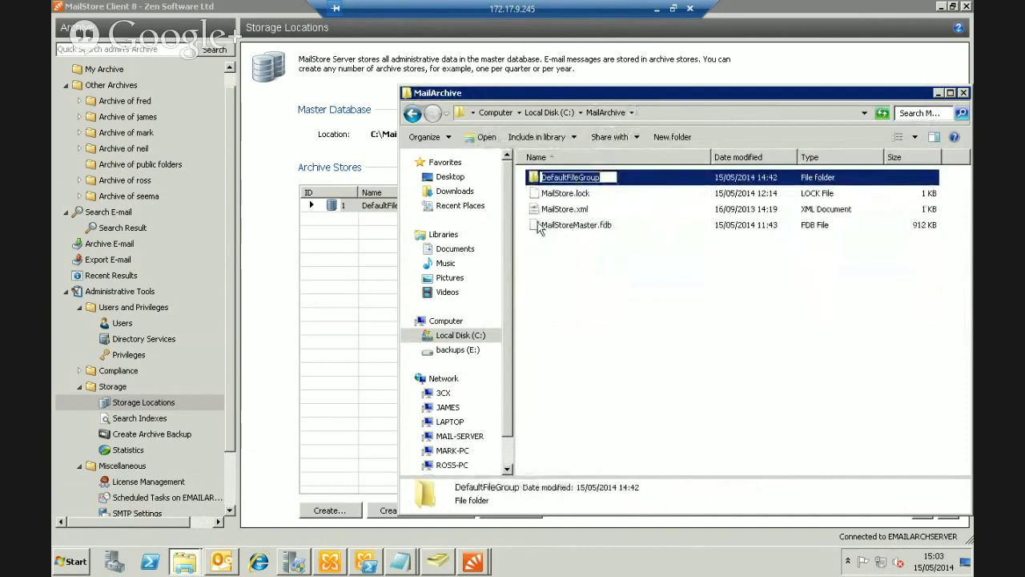
click(539, 226)
click(639, 280)
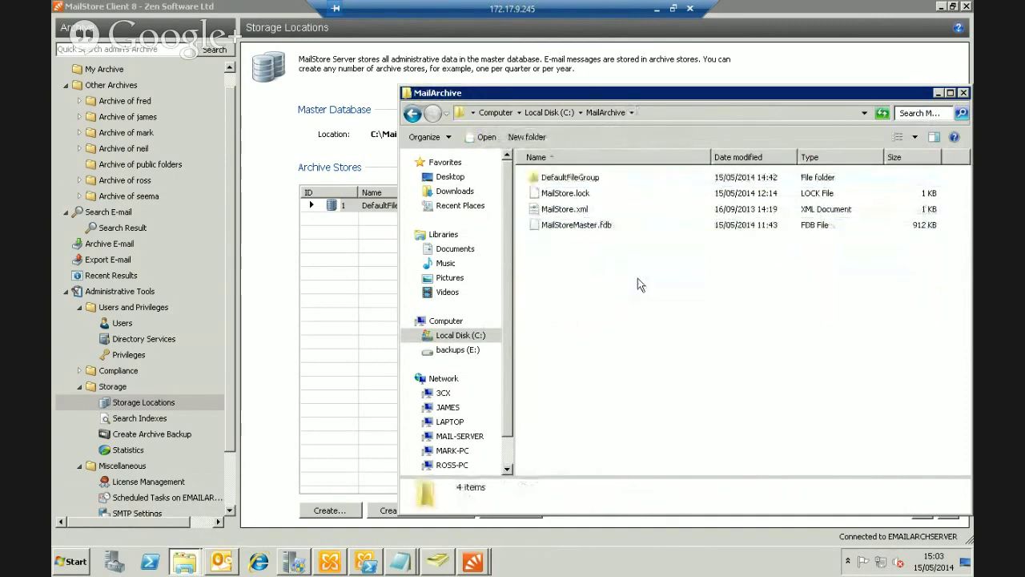
Select the four MailArchive items, then DefaultFileGroup, and close the Explorer window
drag(666, 287, 563, 178)
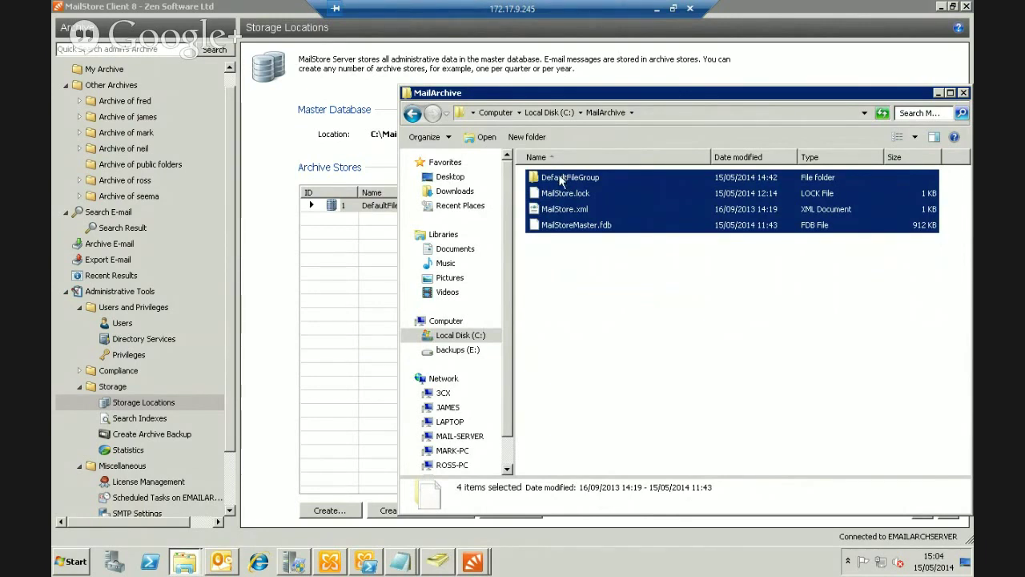
click(594, 315)
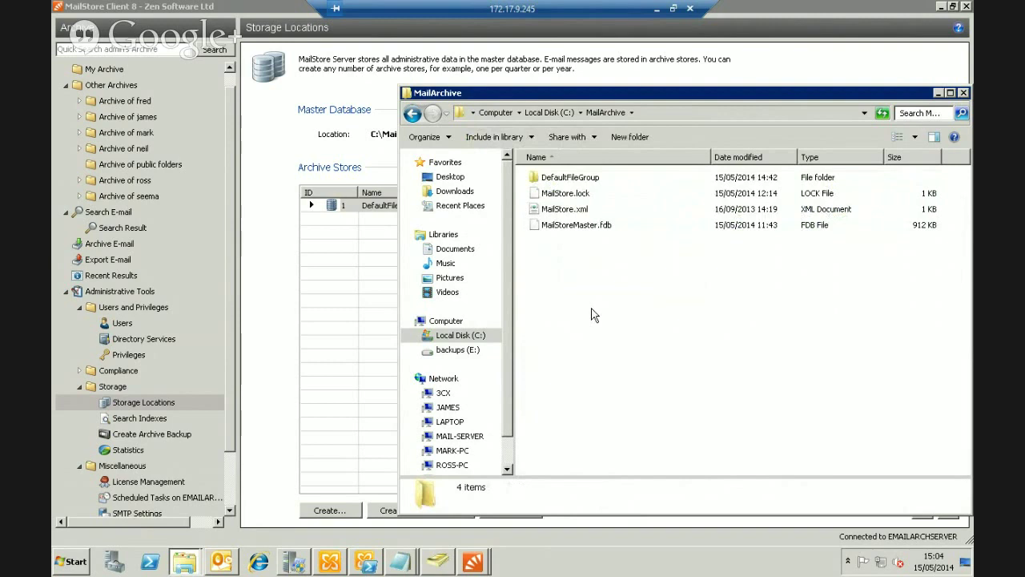
click(580, 184)
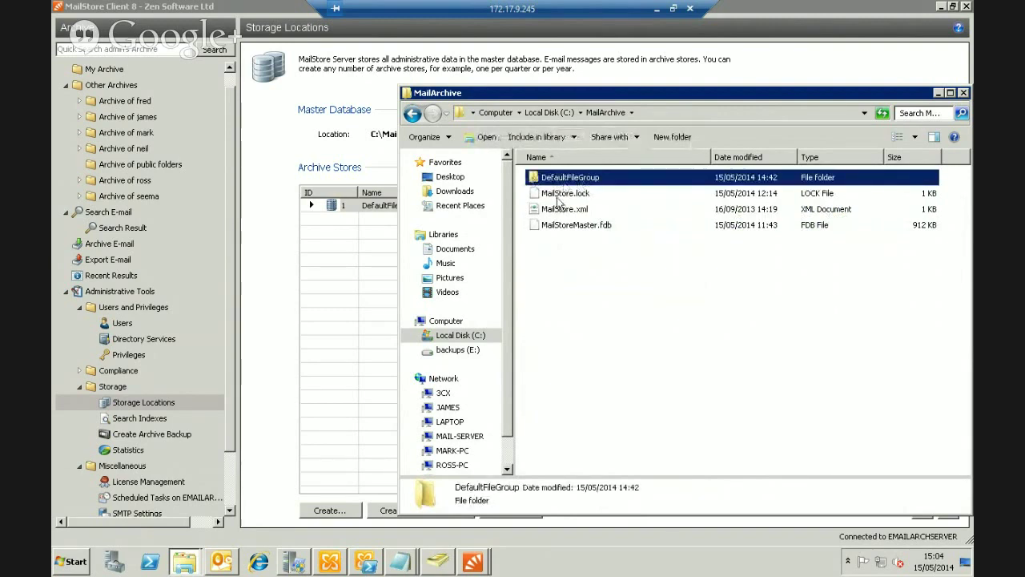
click(936, 92)
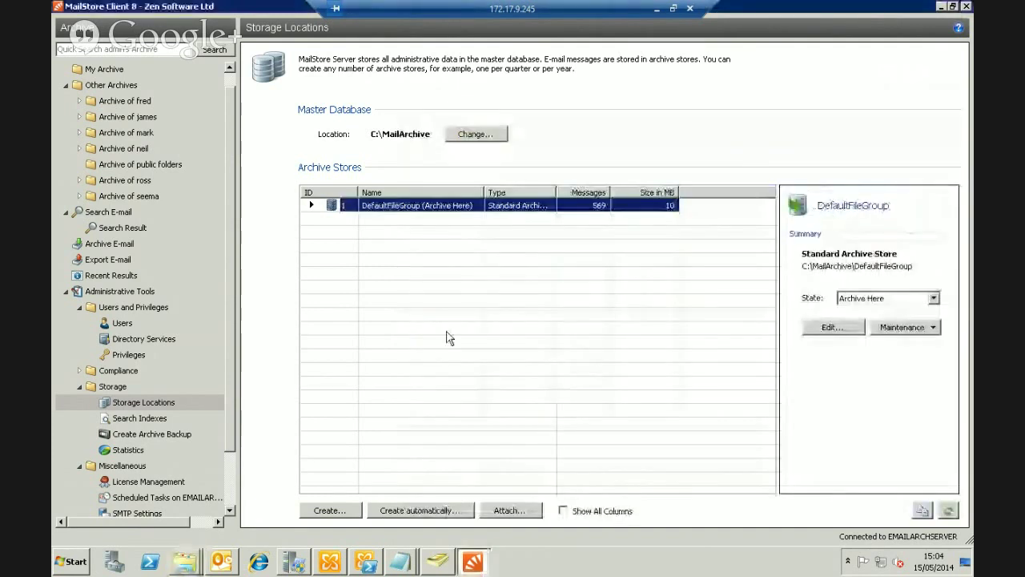
View DefaultFileGroup's state and maintenance options without changes, then minimize MailStore Client
right_click(415, 207)
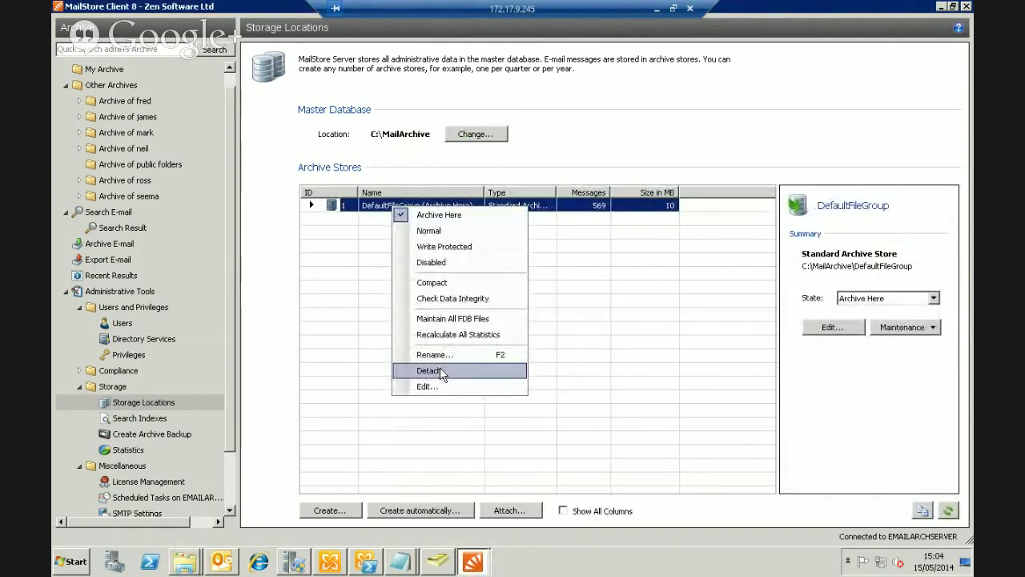
click(695, 133)
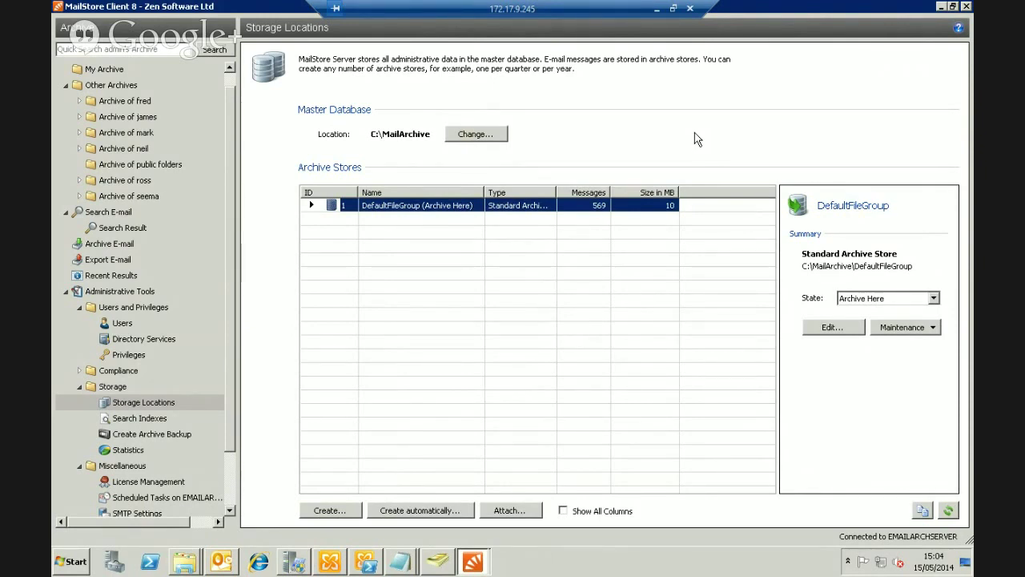
click(939, 7)
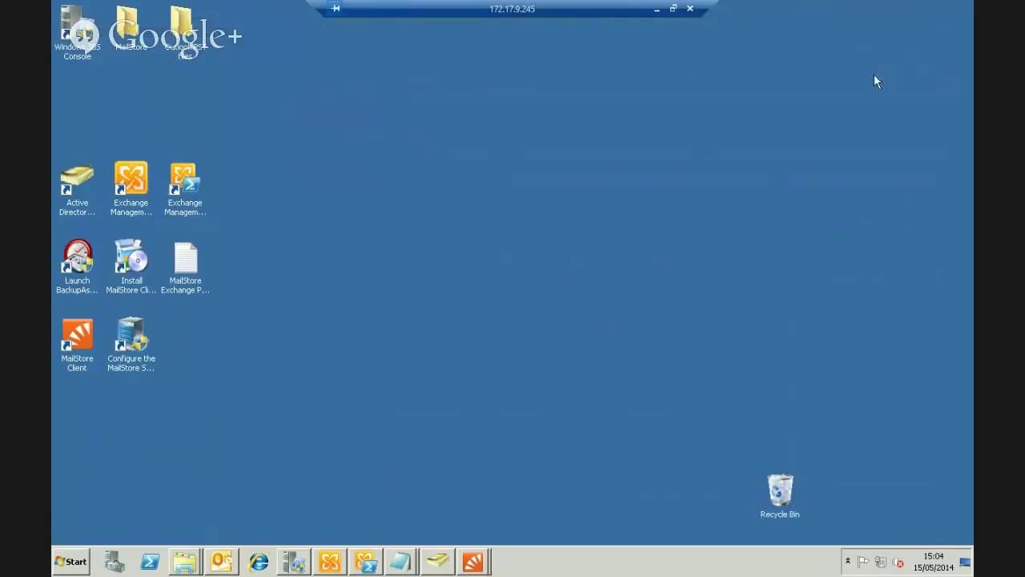